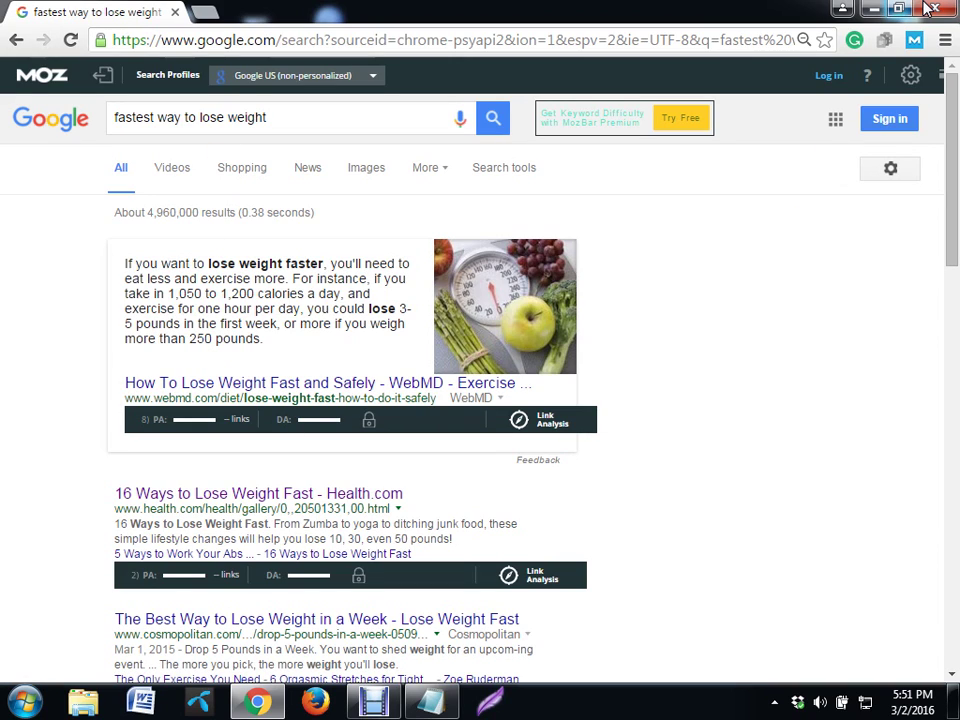
Reload the MozBar overlay, check the results, and rerun the "fastest way to lose weight" search to load its metrics
click(914, 40)
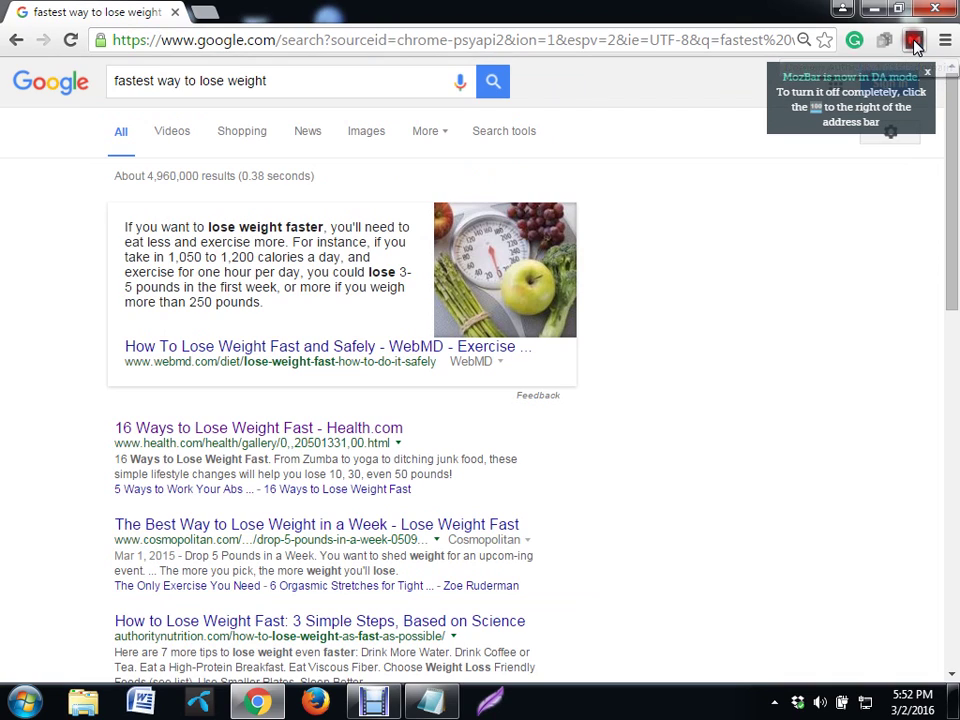
click(914, 40)
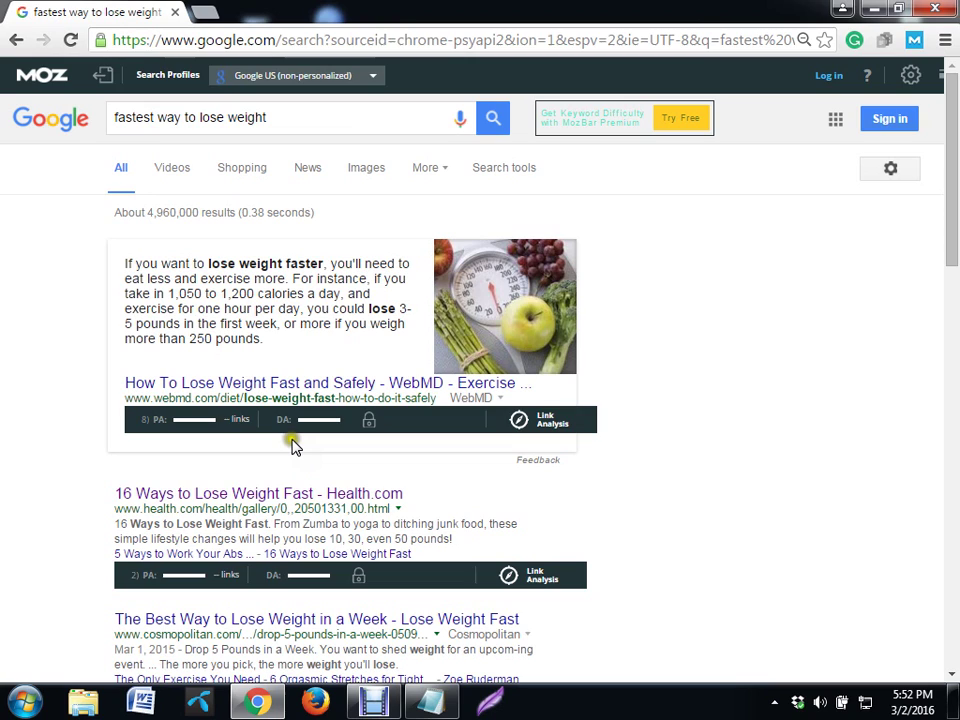
scroll(291, 446, down, 1)
scroll(293, 446, down, 6)
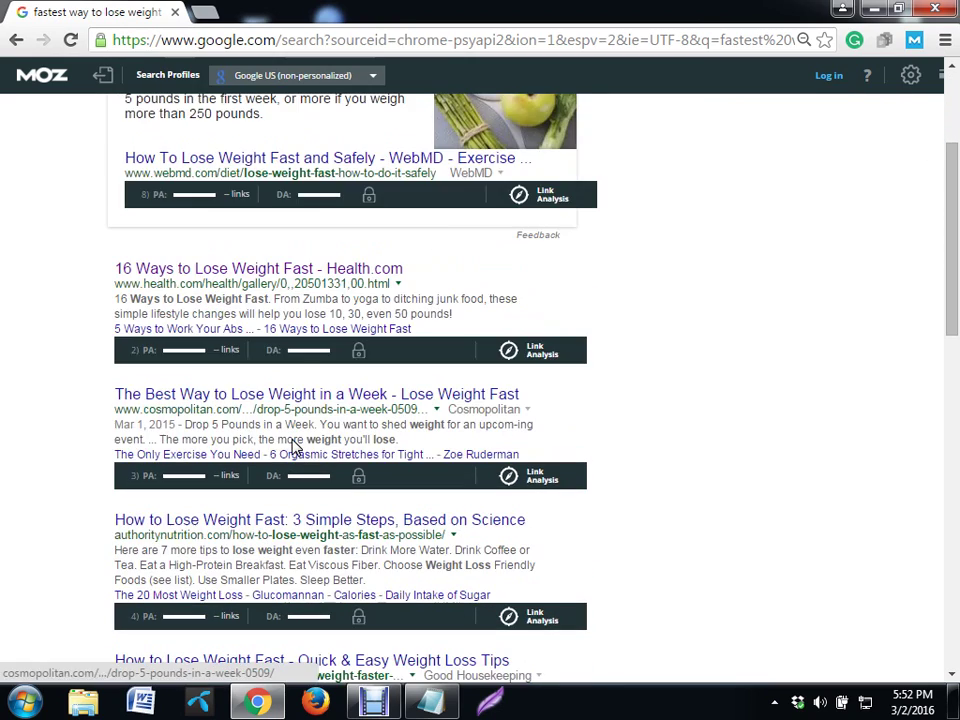
scroll(293, 446, down, 6)
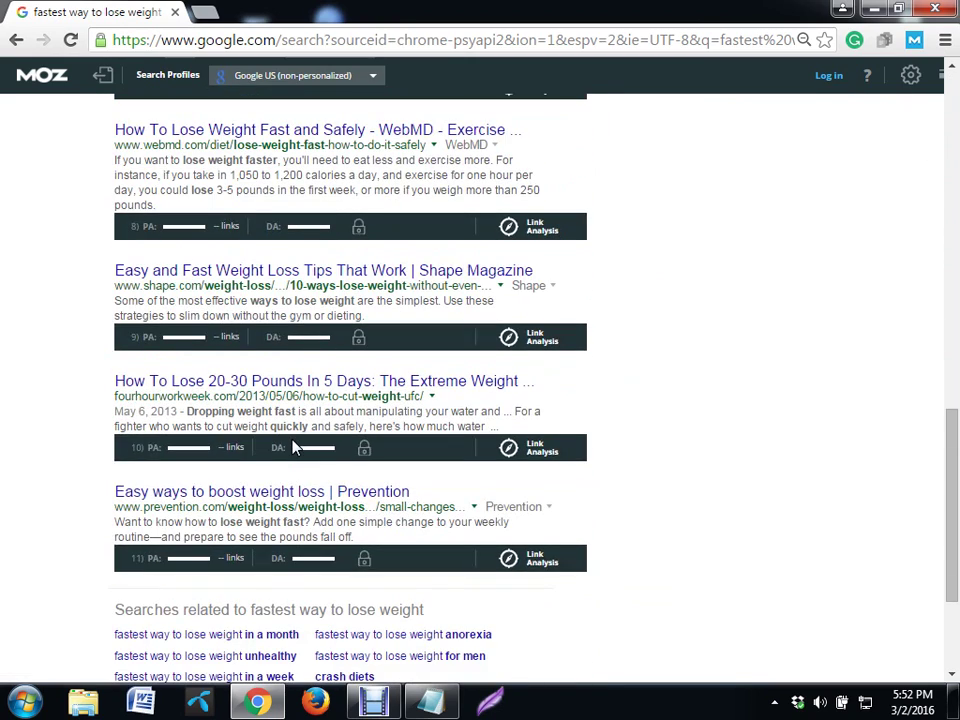
scroll(293, 447, down, 2)
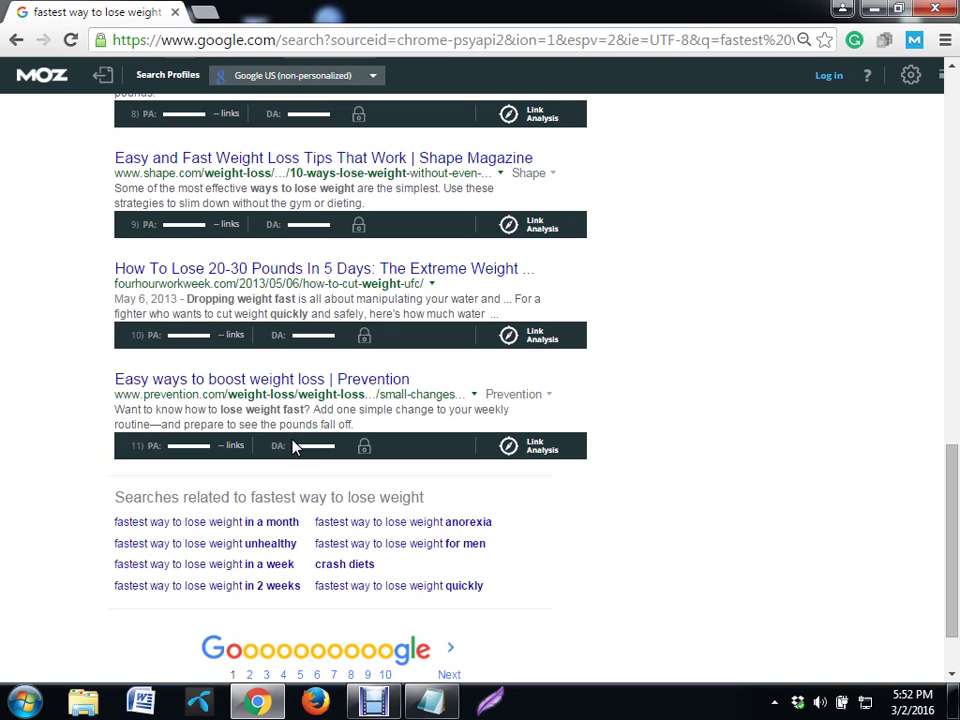
scroll(294, 447, up, 15)
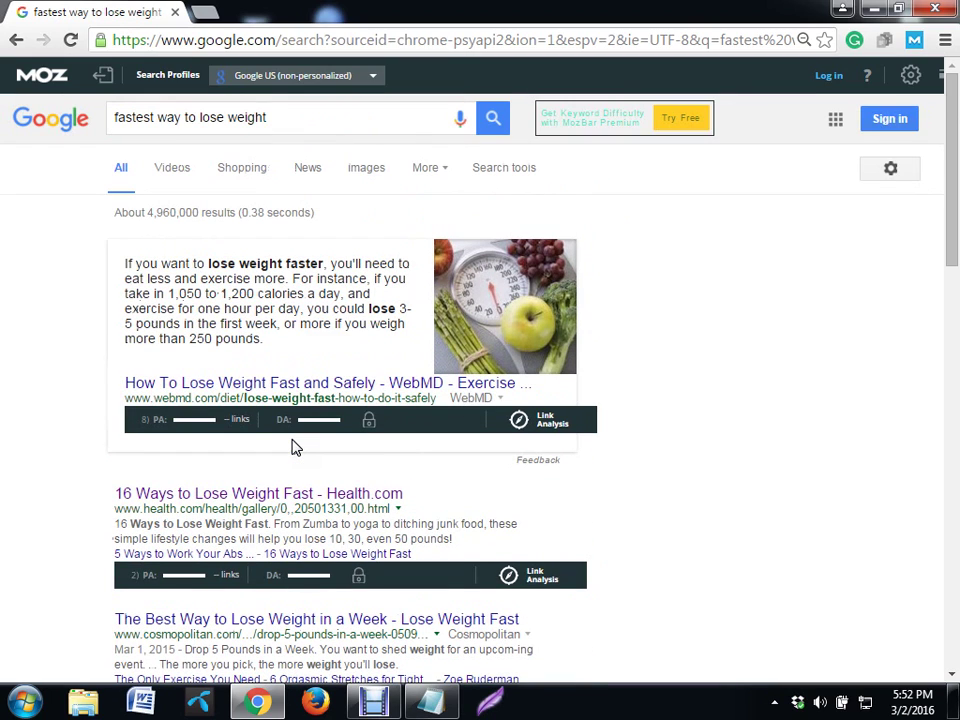
click(494, 119)
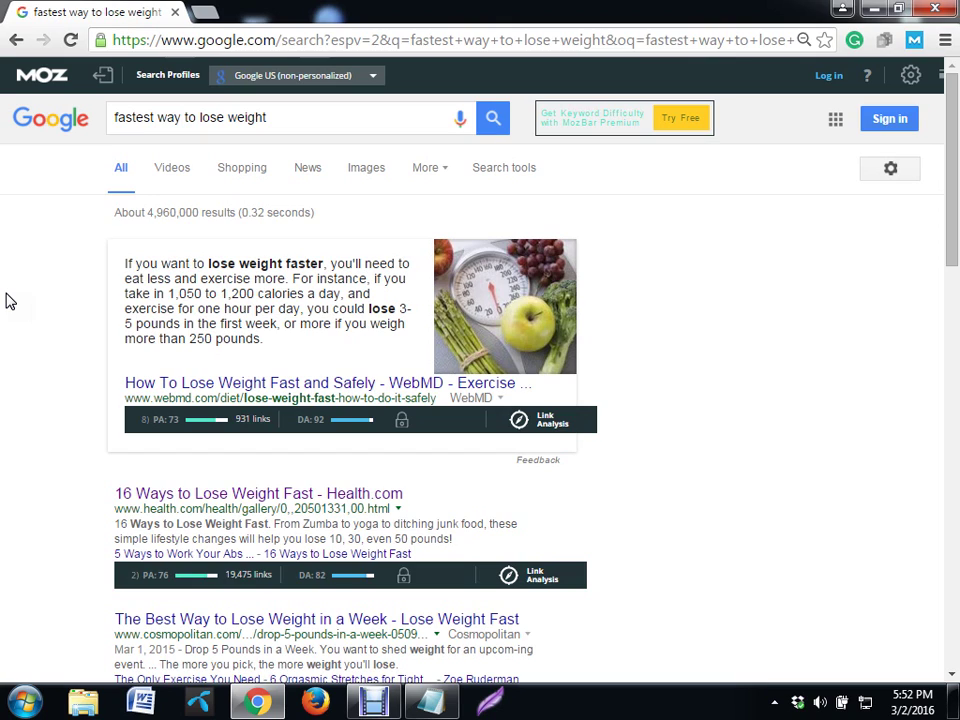
Enlarge the results page and examine the page authority, domain authority and link counts of the first results
scroll(8, 301, down, 1)
scroll(8, 301, down, 1)
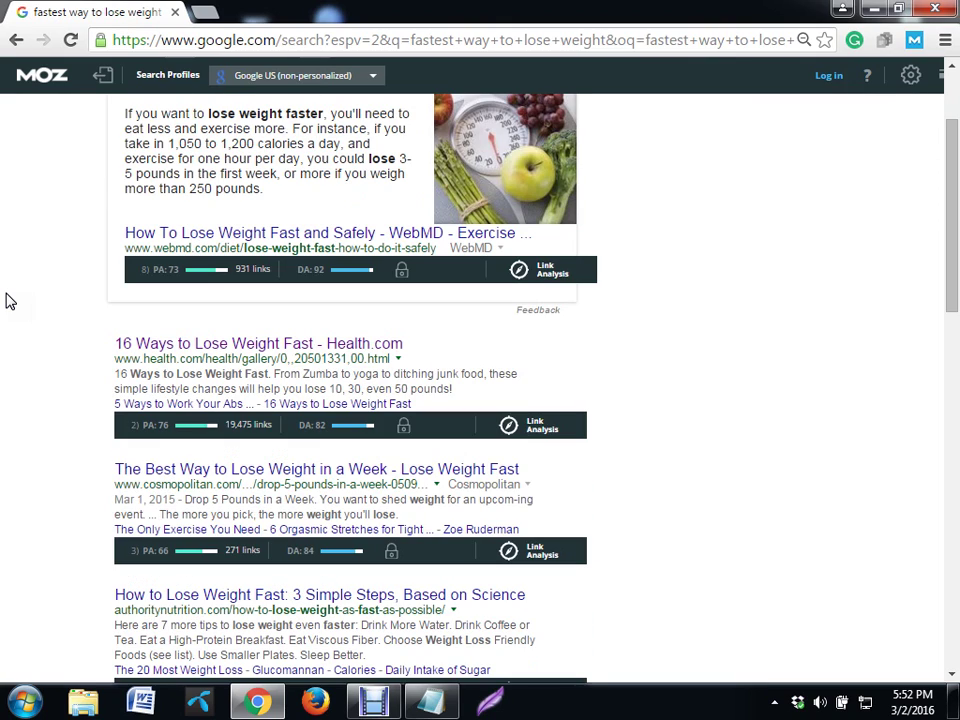
scroll(8, 301, up, 2)
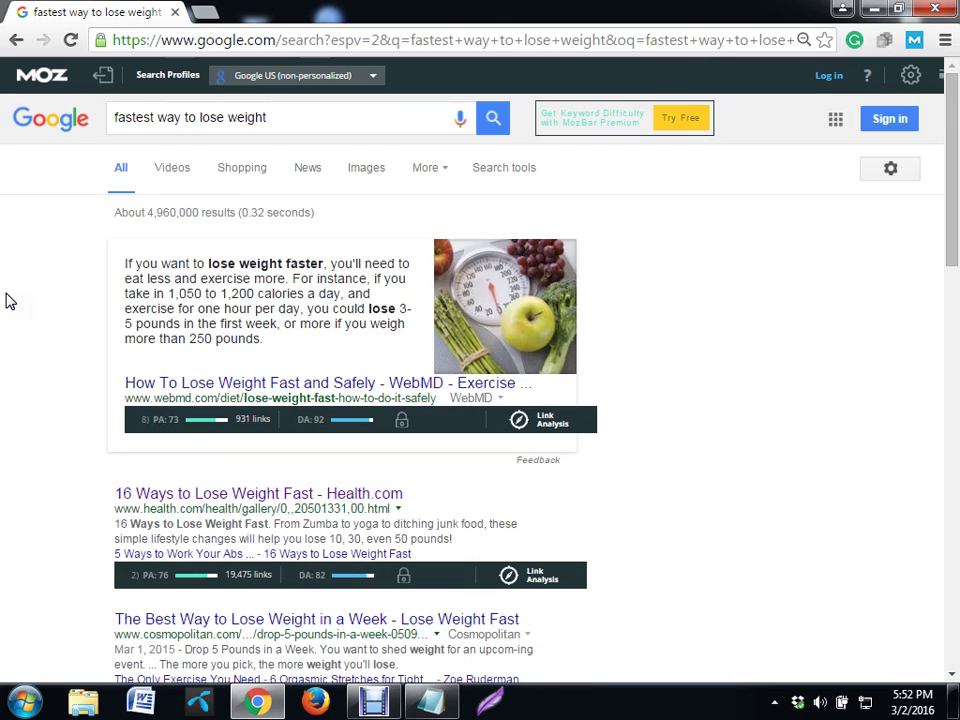
key(ctrl+plus)
key(ctrl+plus)
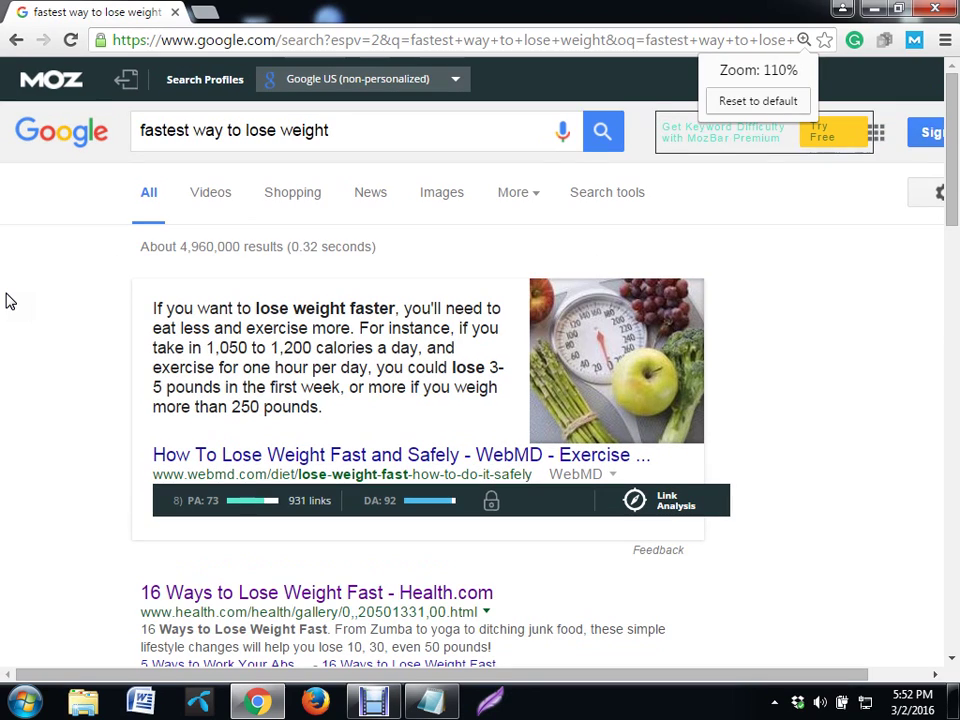
key(ctrl+plus)
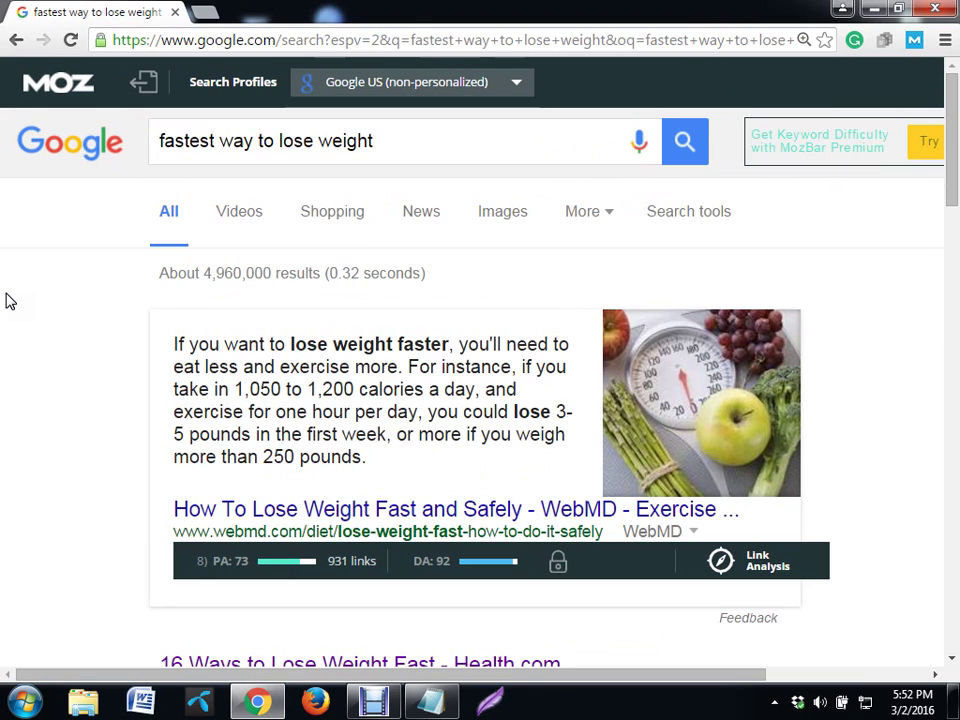
scroll(10, 300, right, 1)
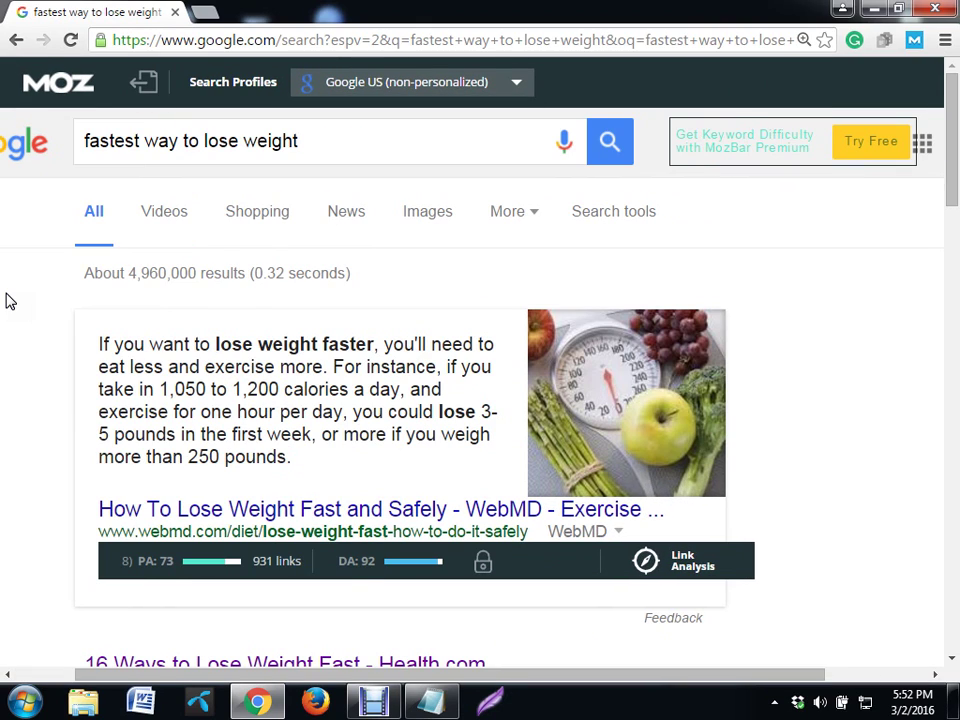
scroll(10, 300, down, 2)
scroll(10, 300, left, 1)
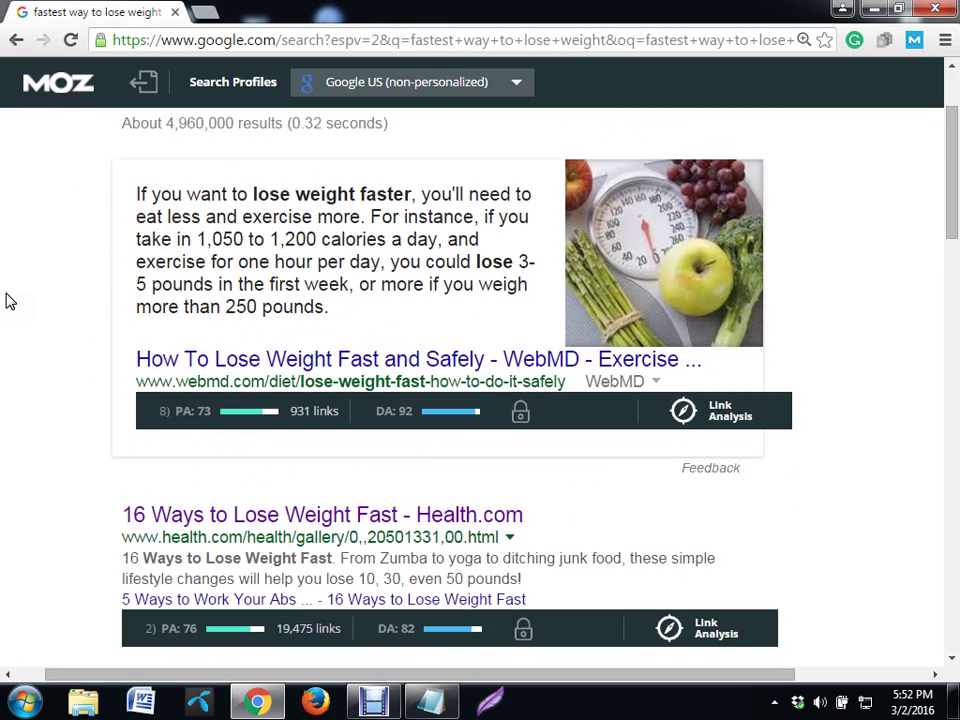
scroll(10, 300, down, 1)
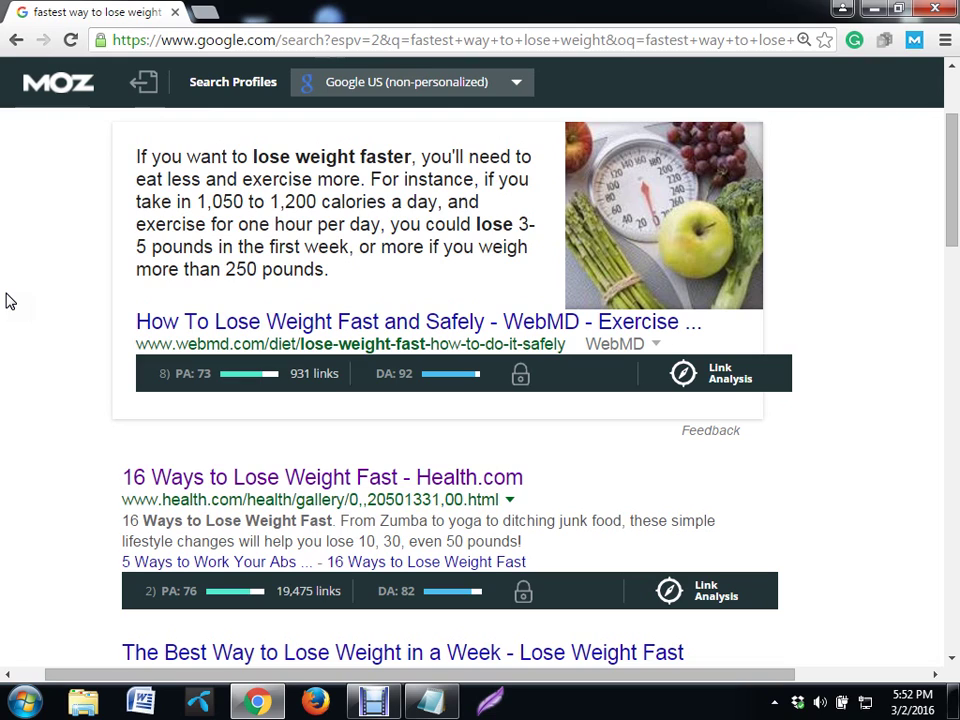
scroll(10, 301, up, 5)
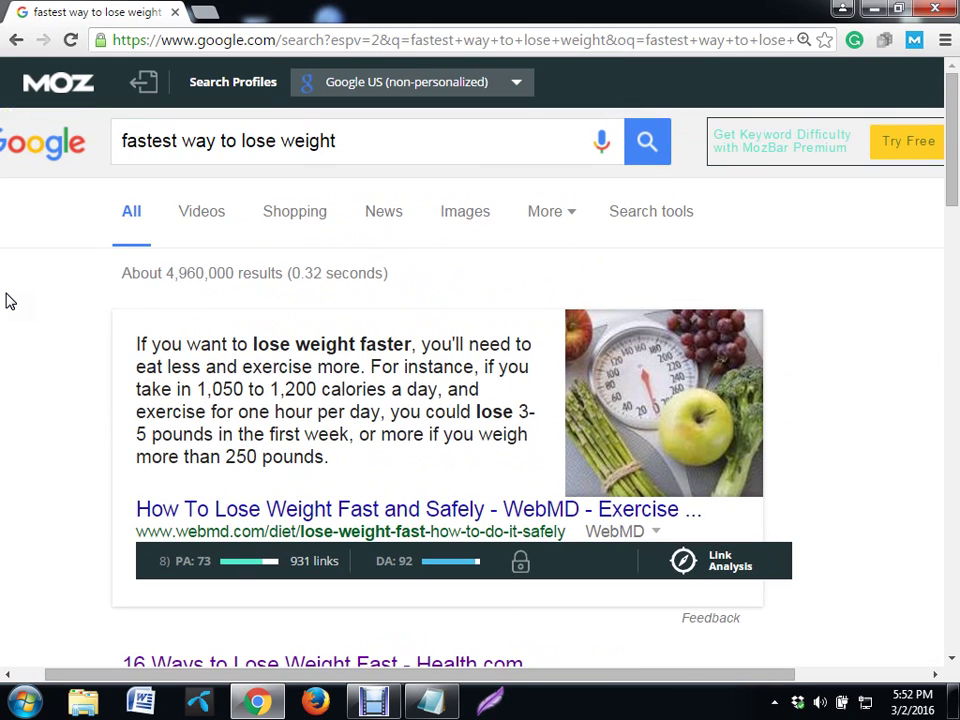
scroll(10, 301, down, 5)
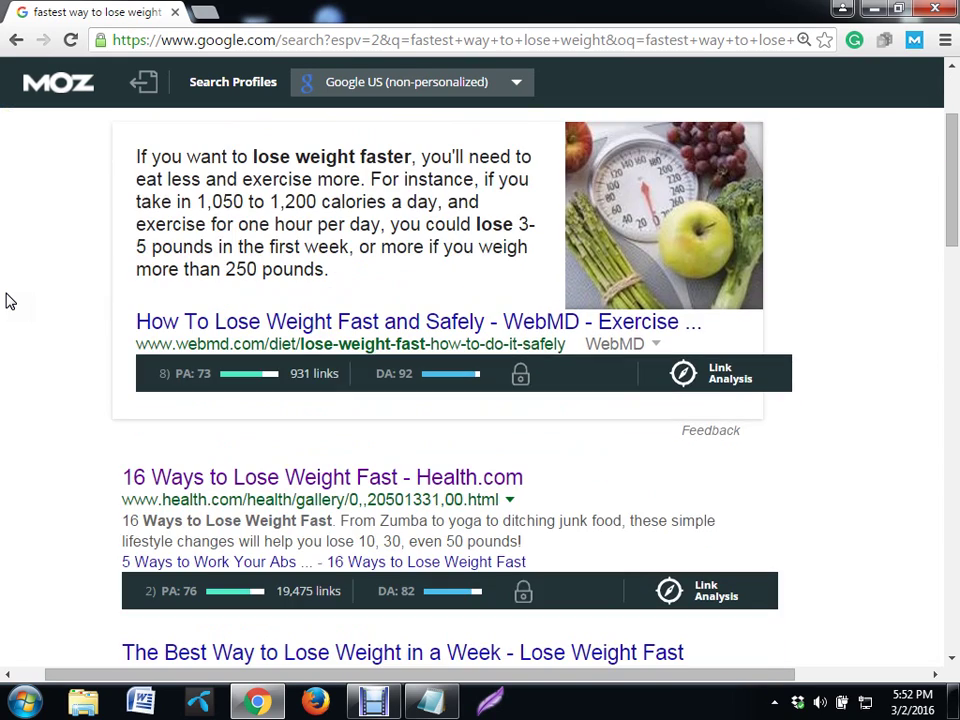
scroll(10, 301, down, 5)
scroll(10, 301, up, 10)
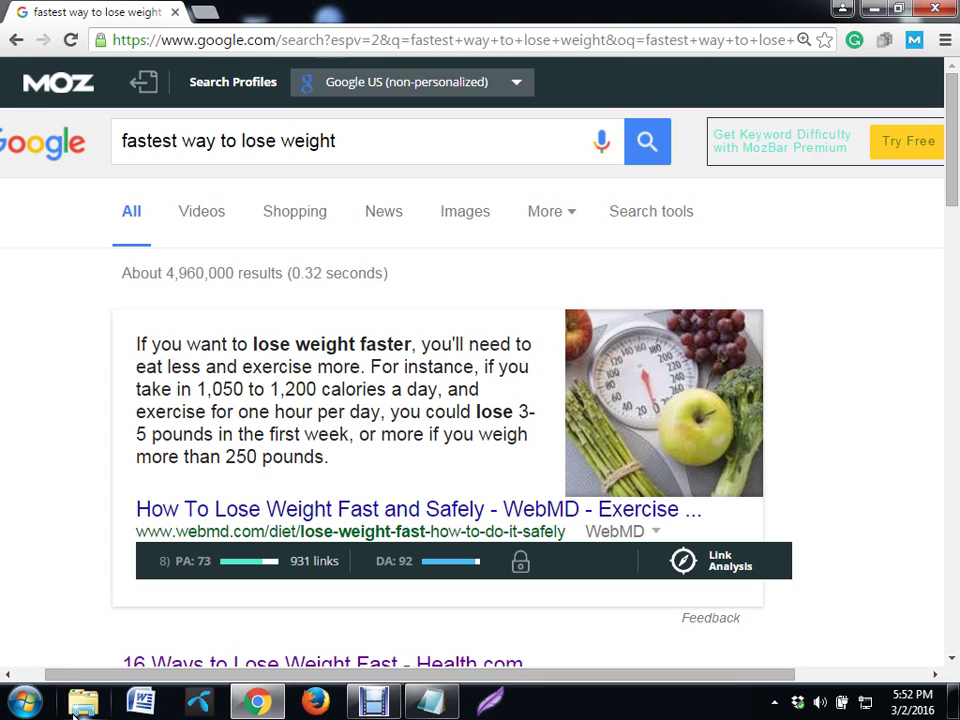
Change the query to allintite:"fastest way to lose weight", run it, and accept the suggested allintitle spelling
click(124, 141)
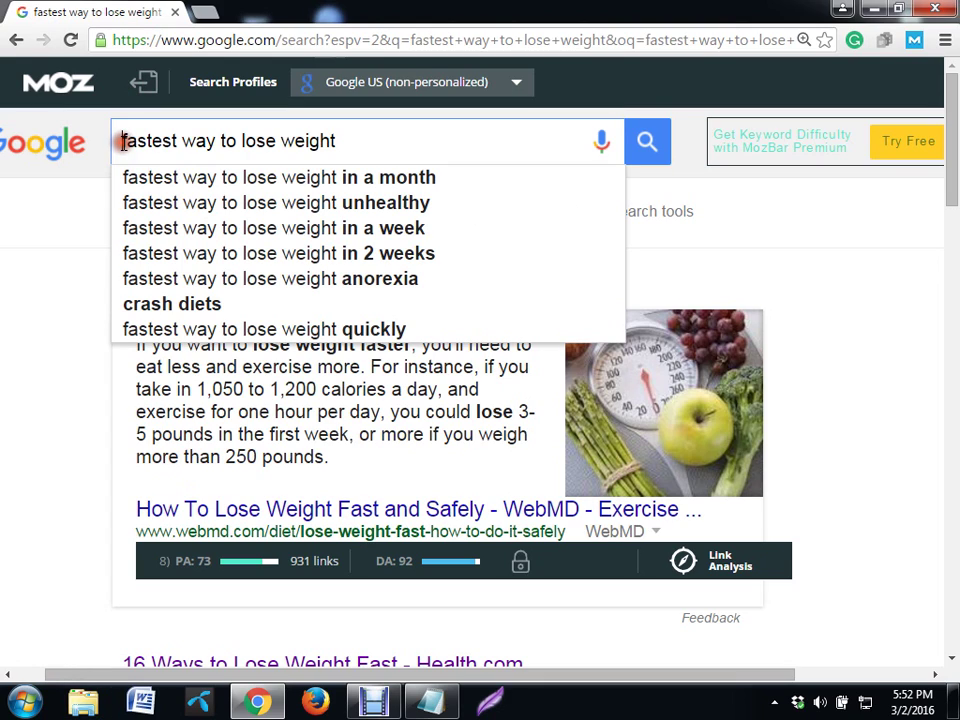
text(allin)
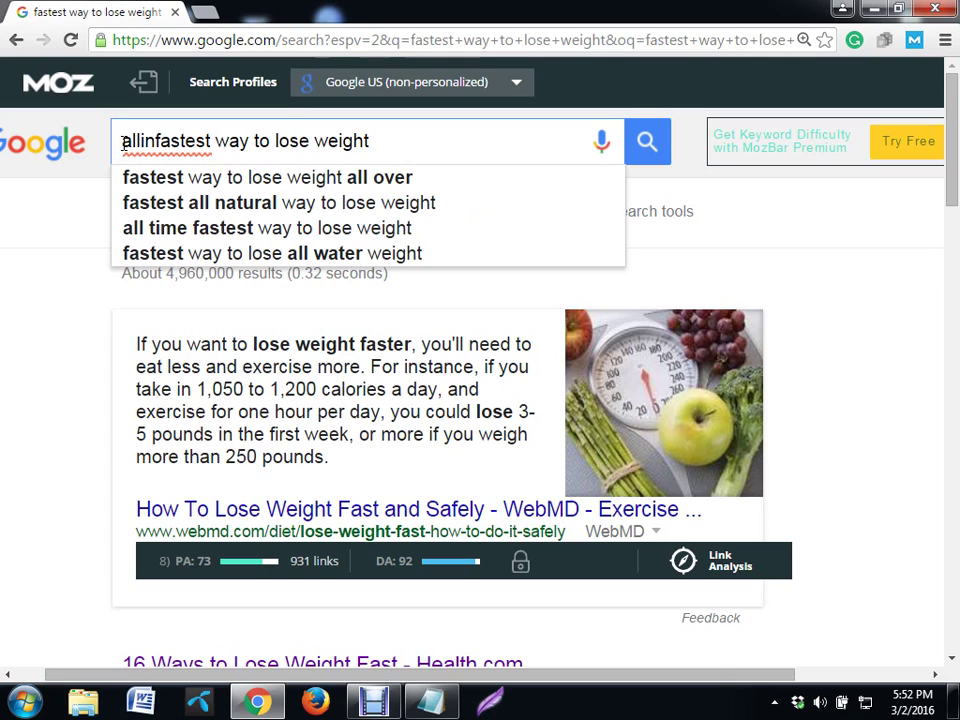
text(tit)
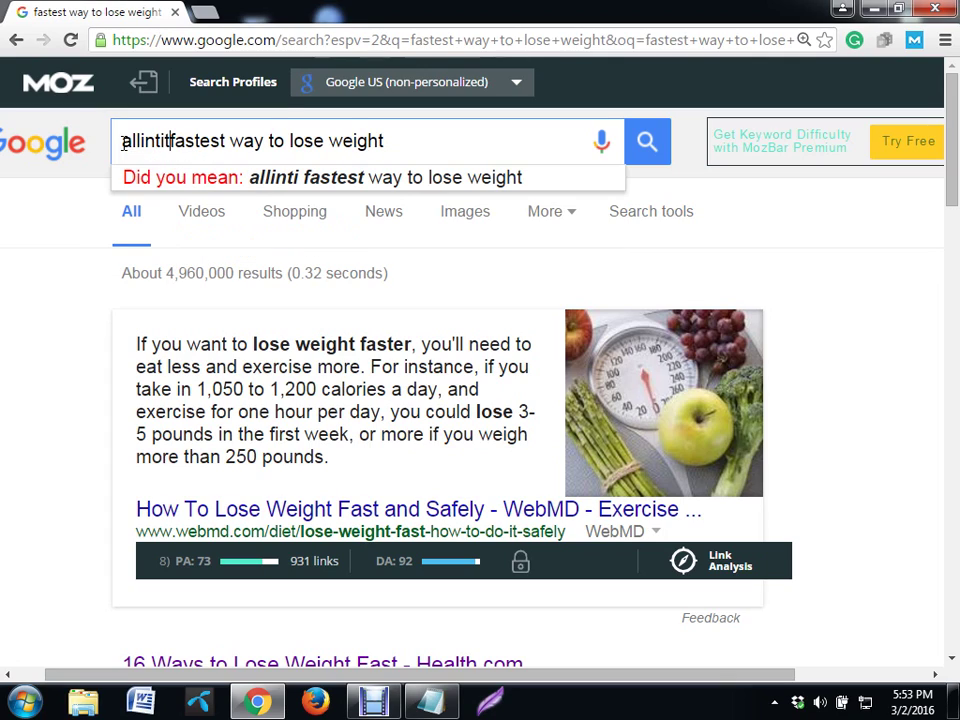
text(e)
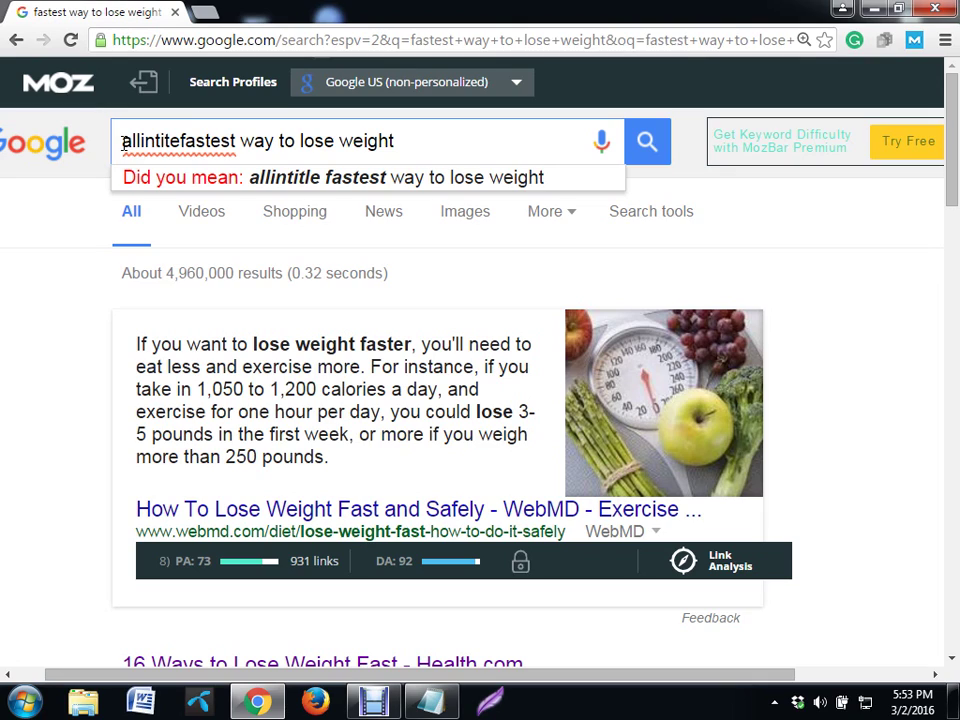
text(:")
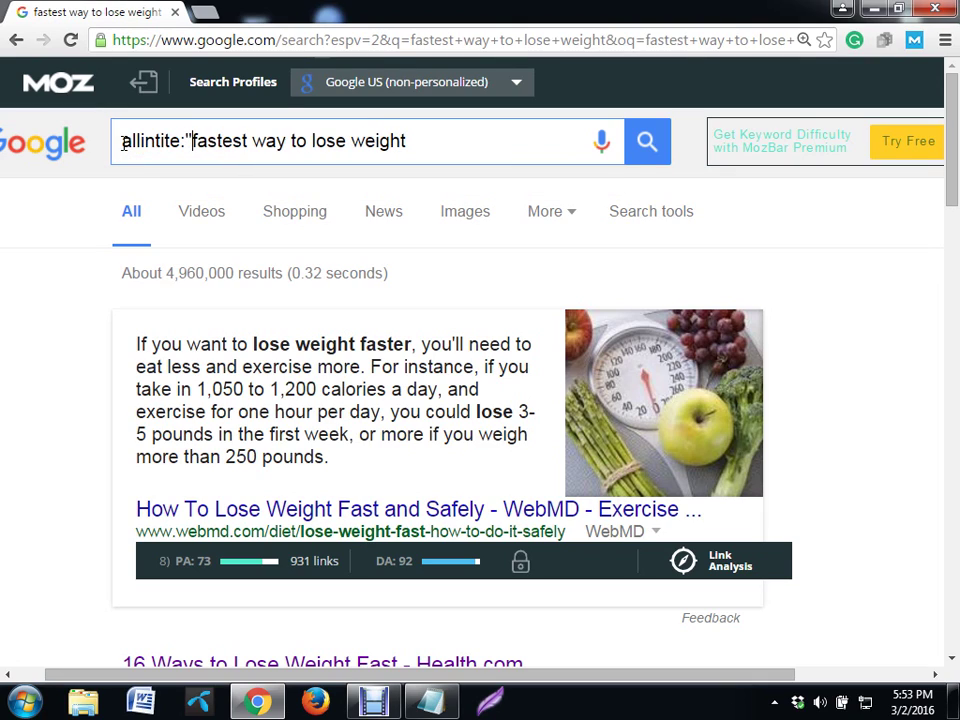
scroll(294, 141, right, 3)
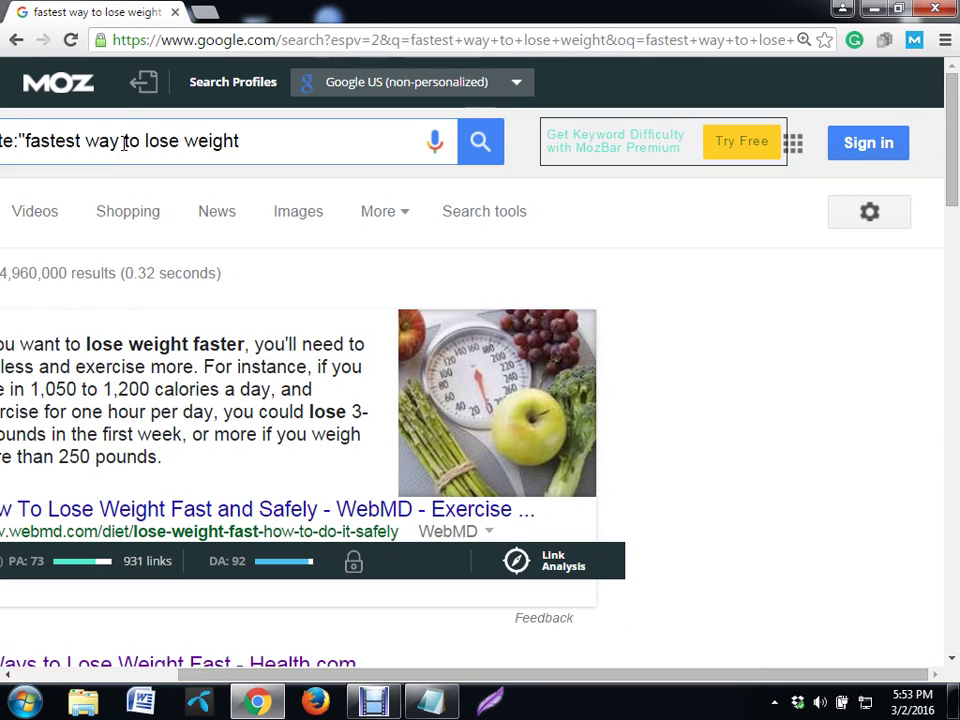
text(")
key(Return)
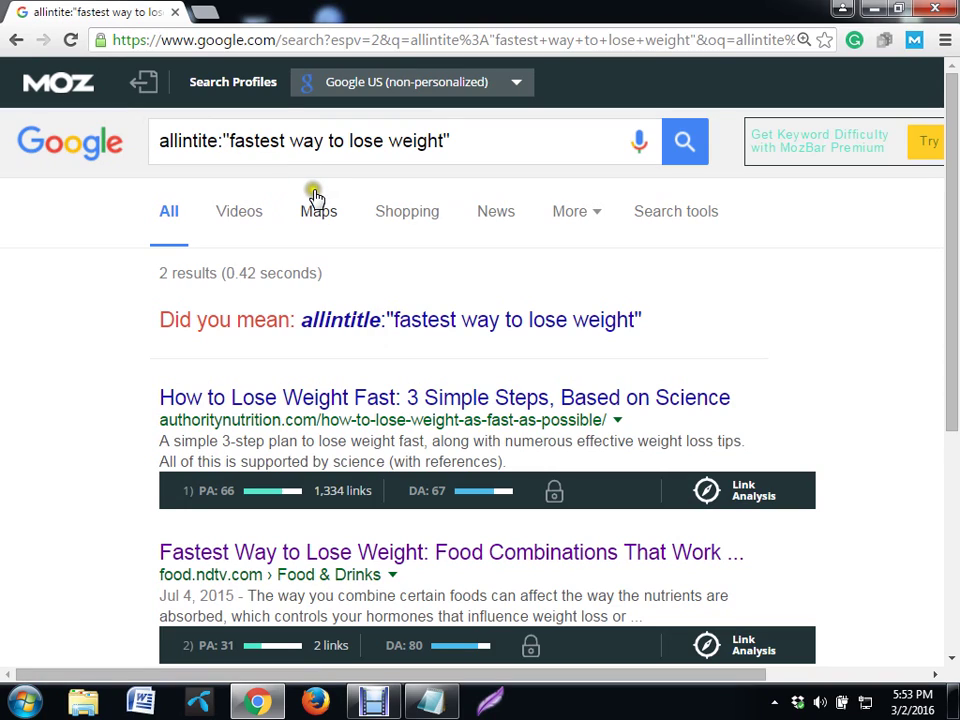
click(422, 325)
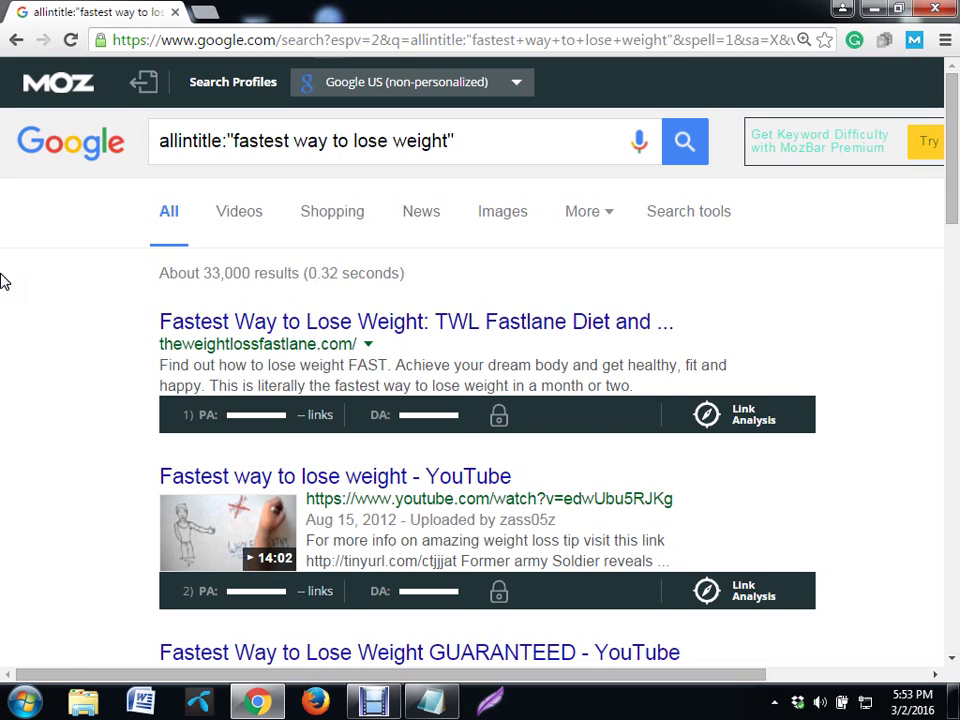
Reload the MozBar overlay and rerun the allintitle search to load metrics for the title-matched results
scroll(4, 272, right, 2)
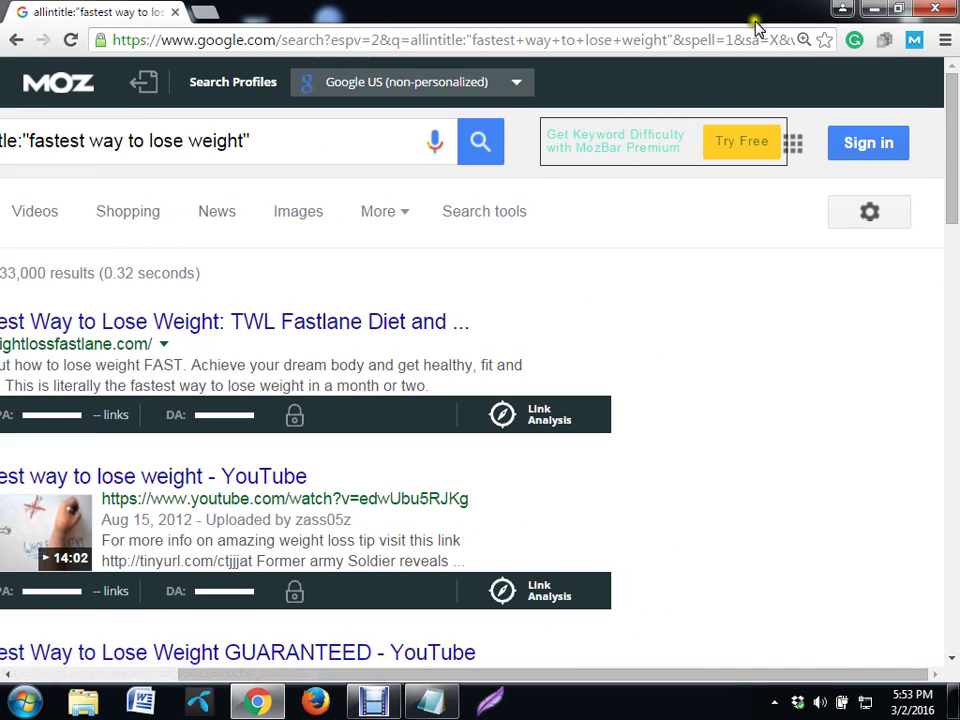
click(914, 40)
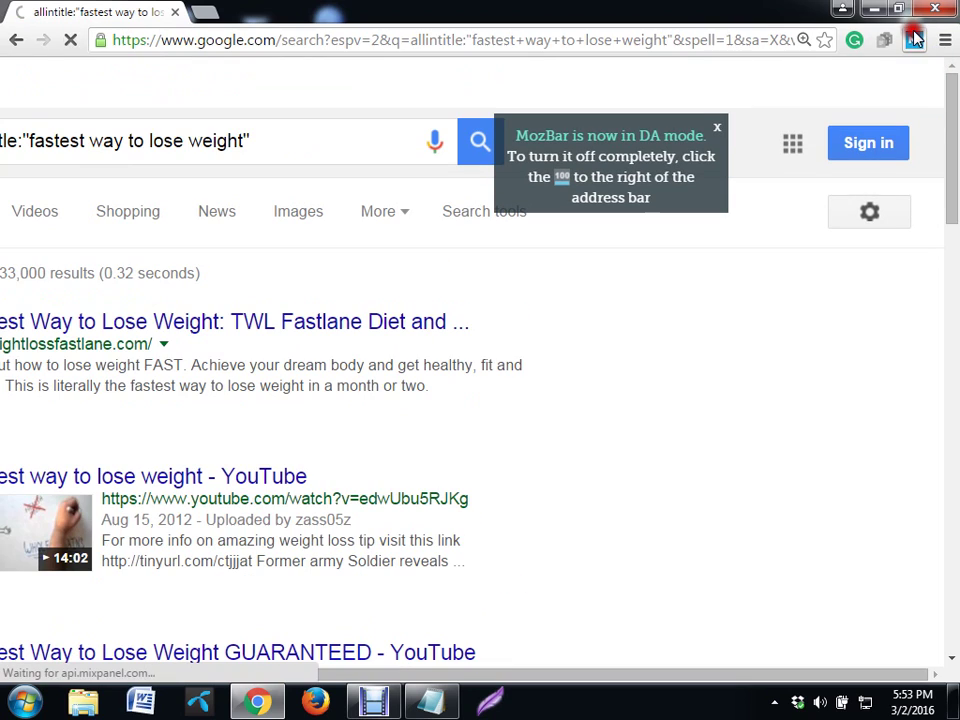
scroll(525, 568, left, 2)
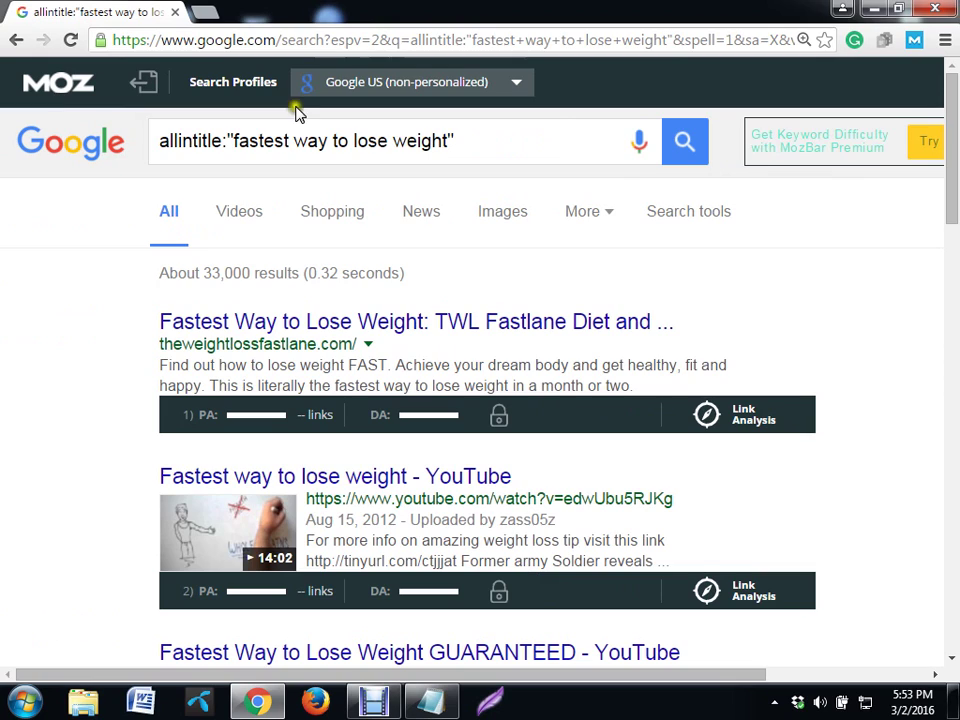
click(697, 162)
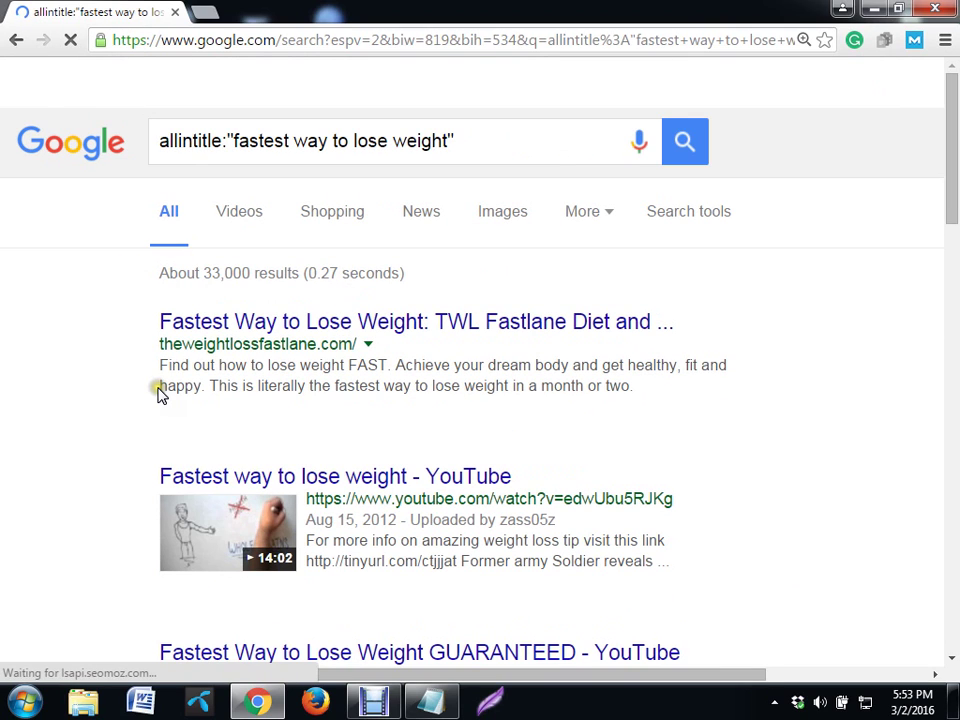
Examine the page authority, domain authority and link counts of the allintitle results across the first page
scroll(160, 395, down, 3)
scroll(160, 395, up, 1)
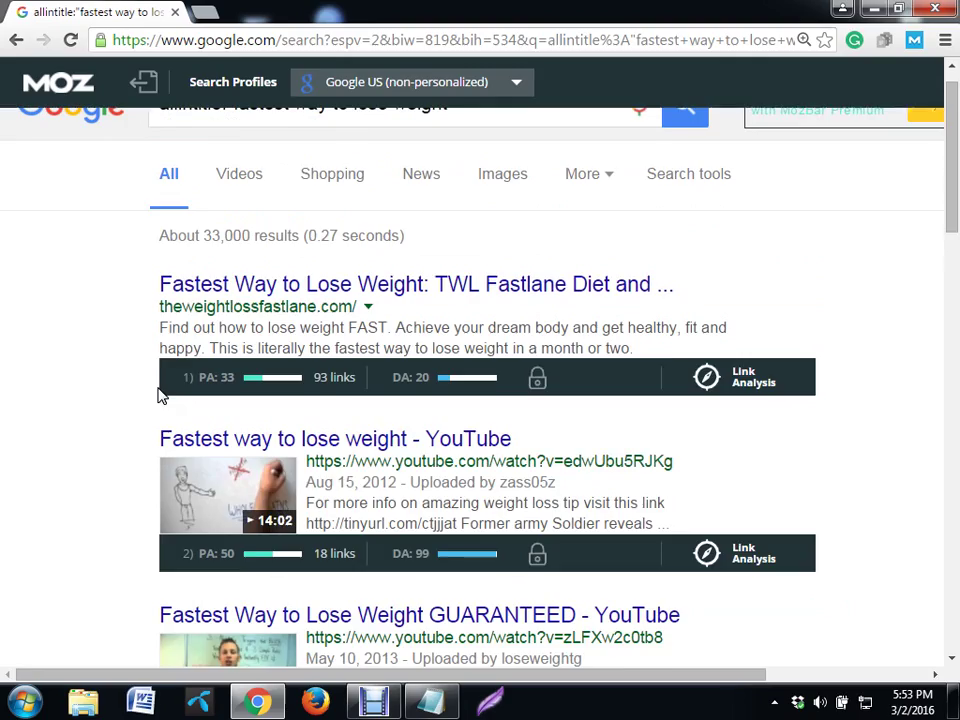
scroll(160, 395, down, 5)
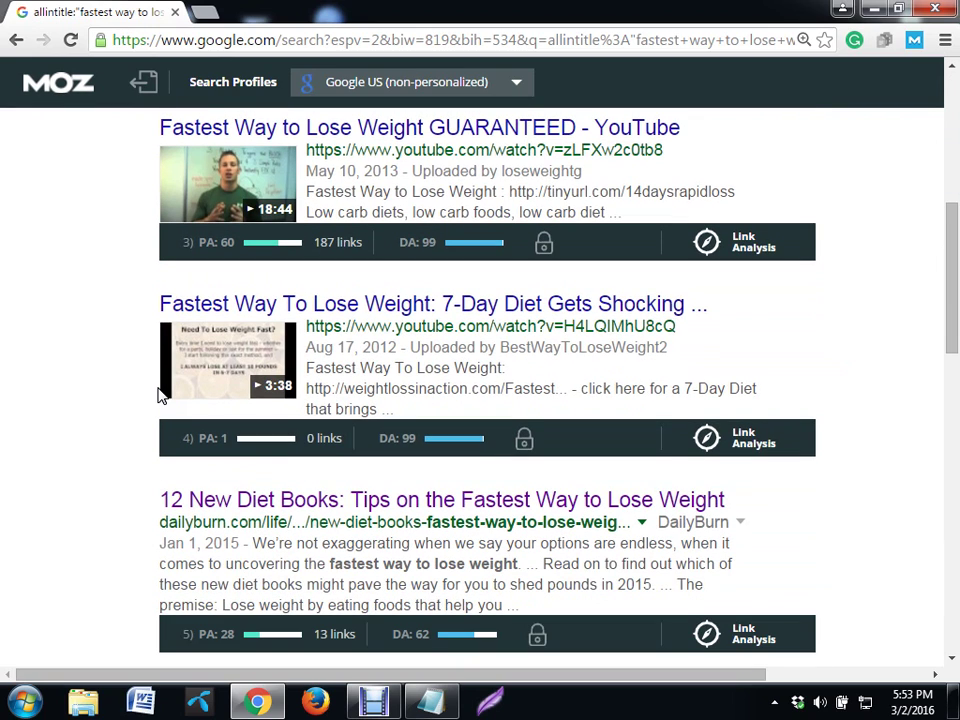
scroll(160, 395, down, 2)
scroll(160, 395, down, 3)
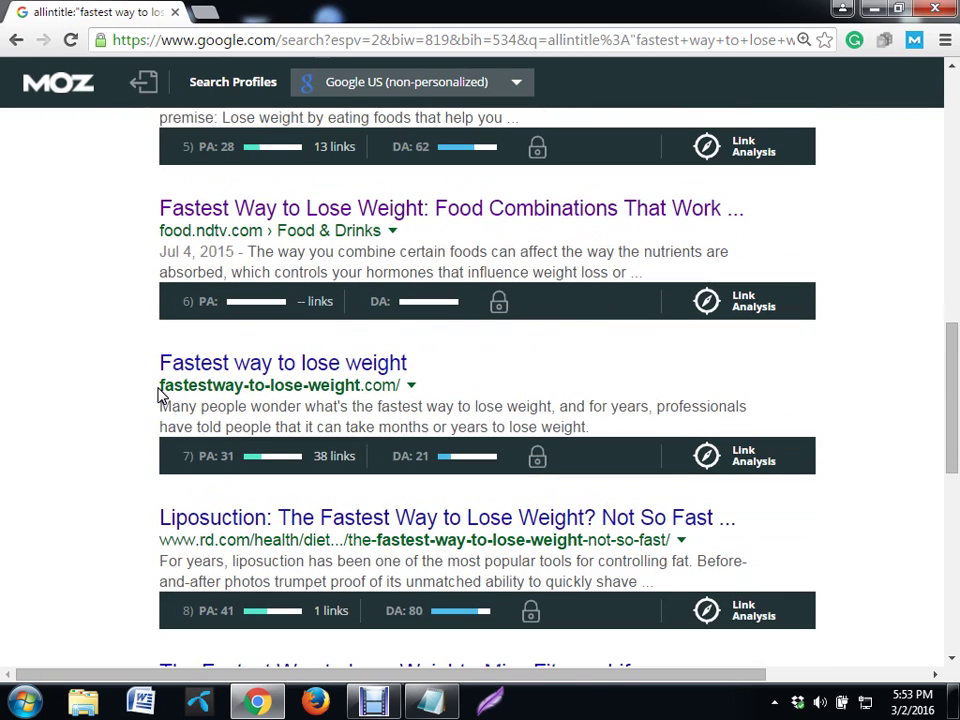
scroll(160, 395, down, 3)
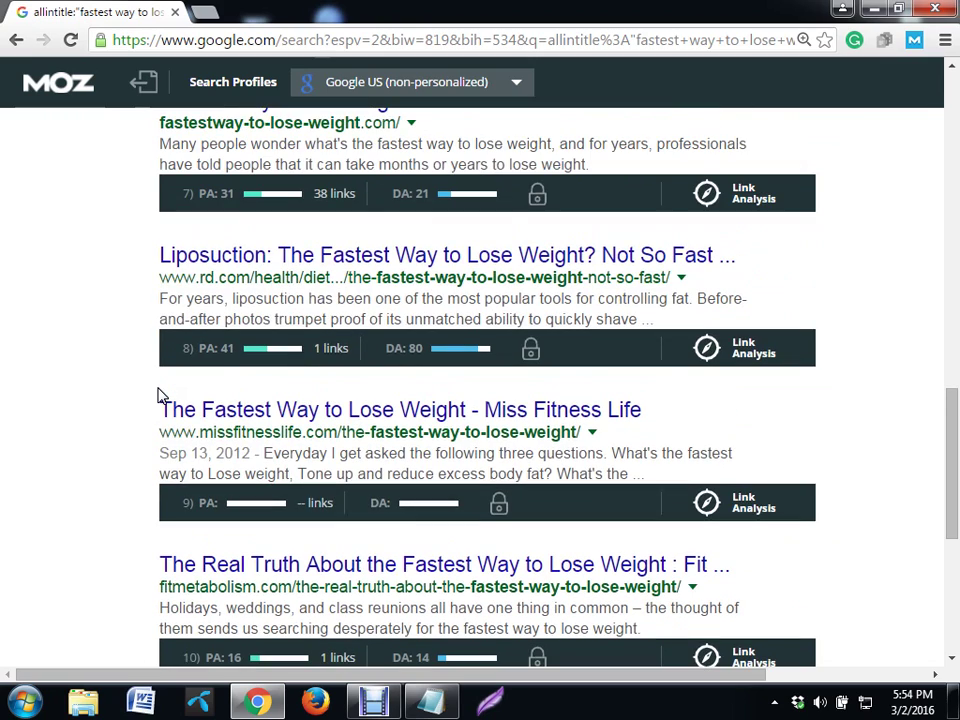
scroll(160, 395, up, 15)
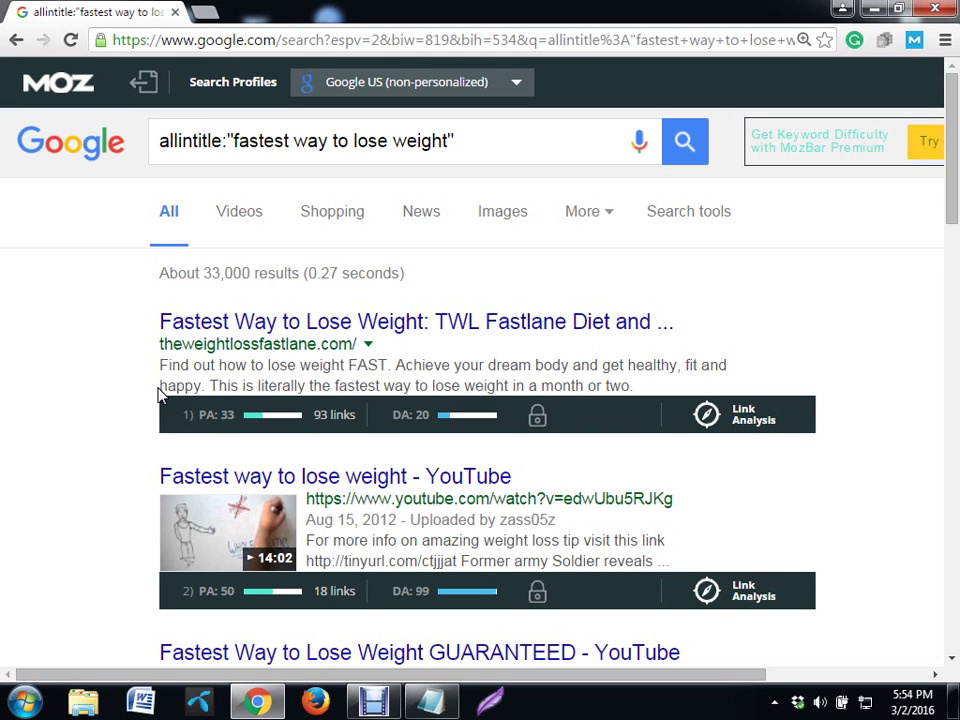
scroll(160, 395, down, 10)
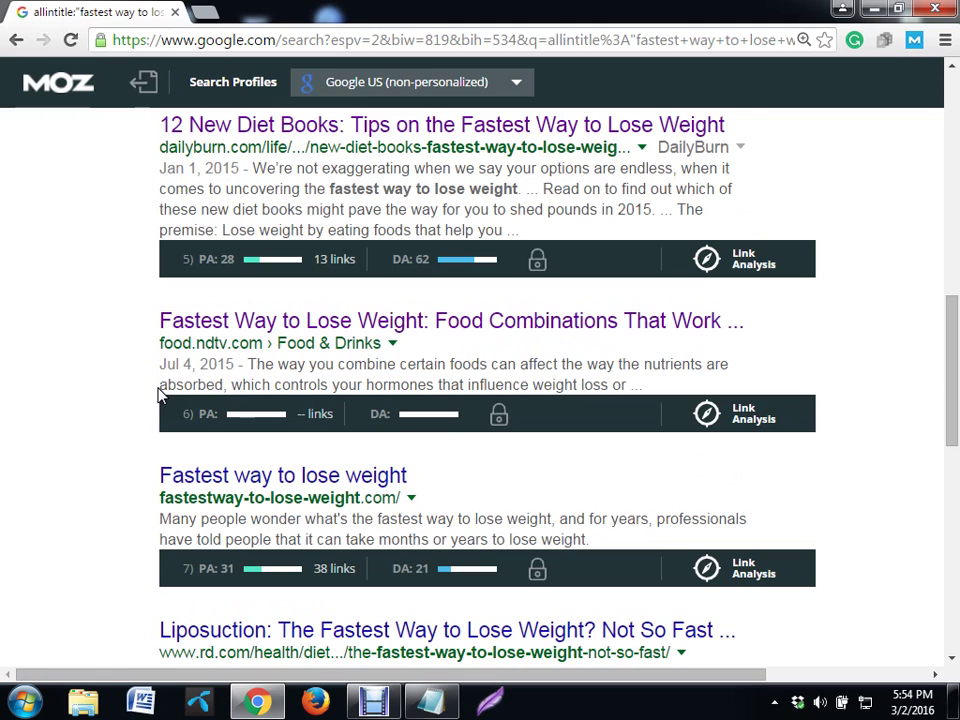
Compare the page authority, domain authority and link counts of the allintitle results from the first to the last listing
scroll(160, 395, up, 1)
scroll(160, 395, up, 9)
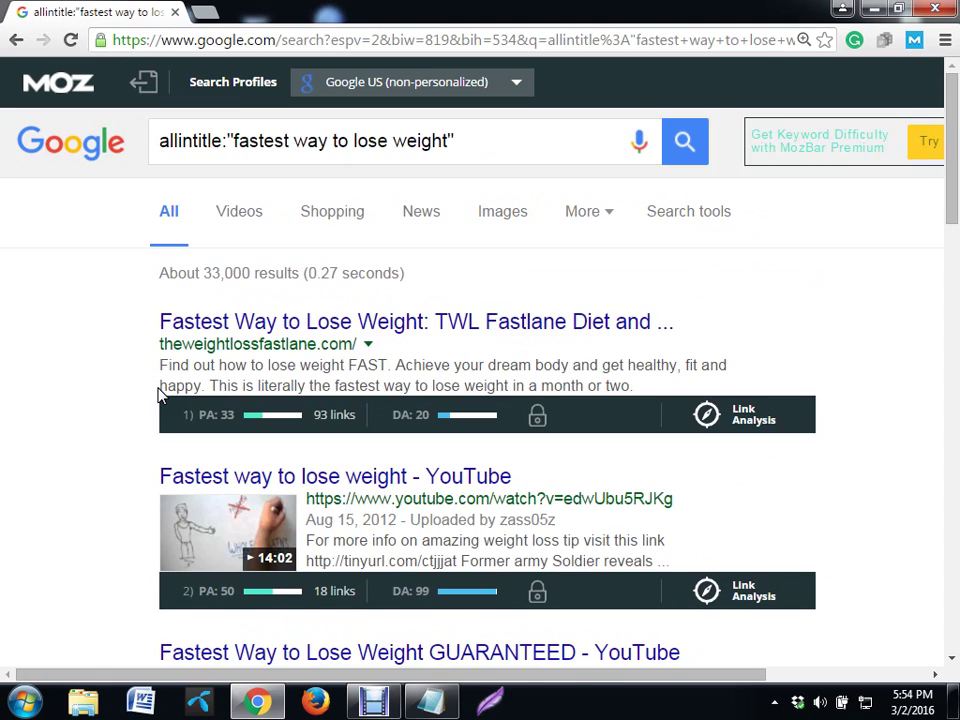
scroll(160, 395, down, 1)
scroll(160, 395, down, 10)
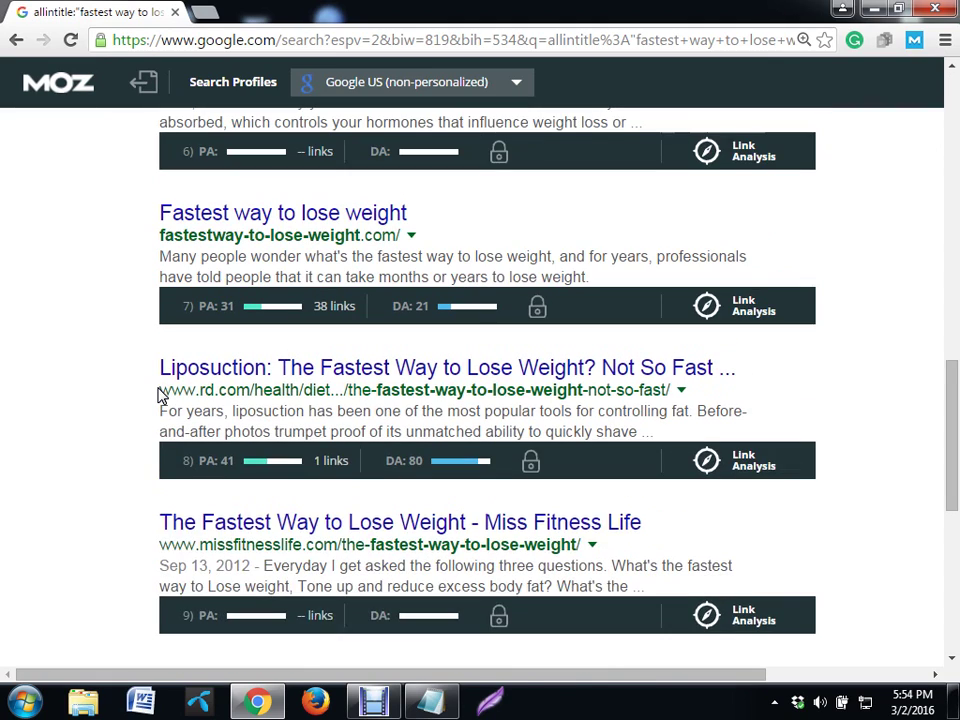
scroll(160, 395, up, 3)
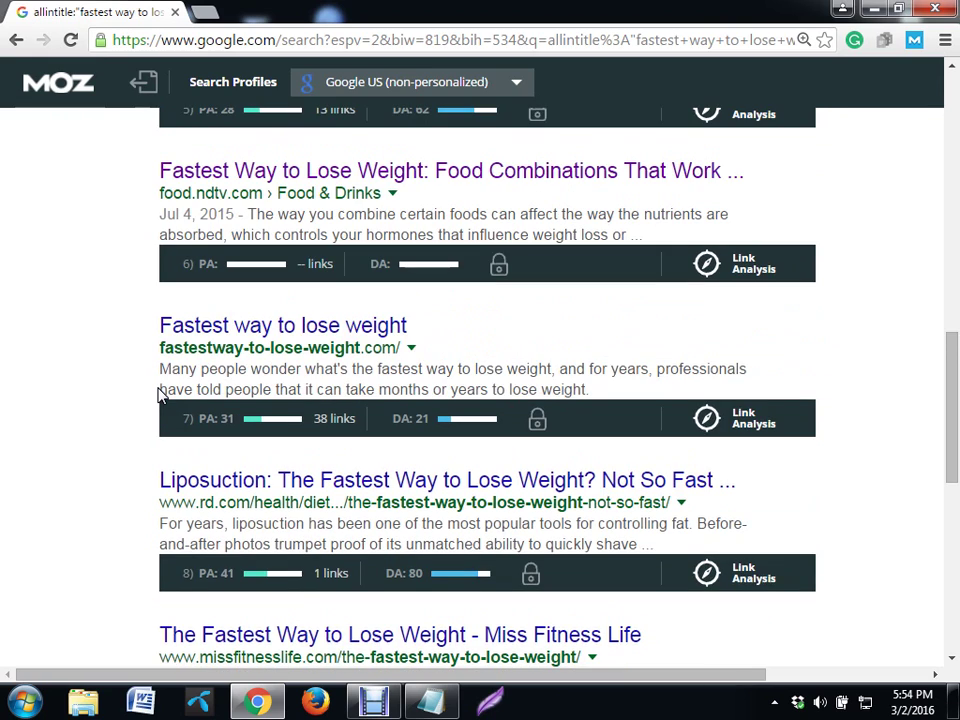
scroll(160, 395, up, 2)
scroll(160, 395, up, 3)
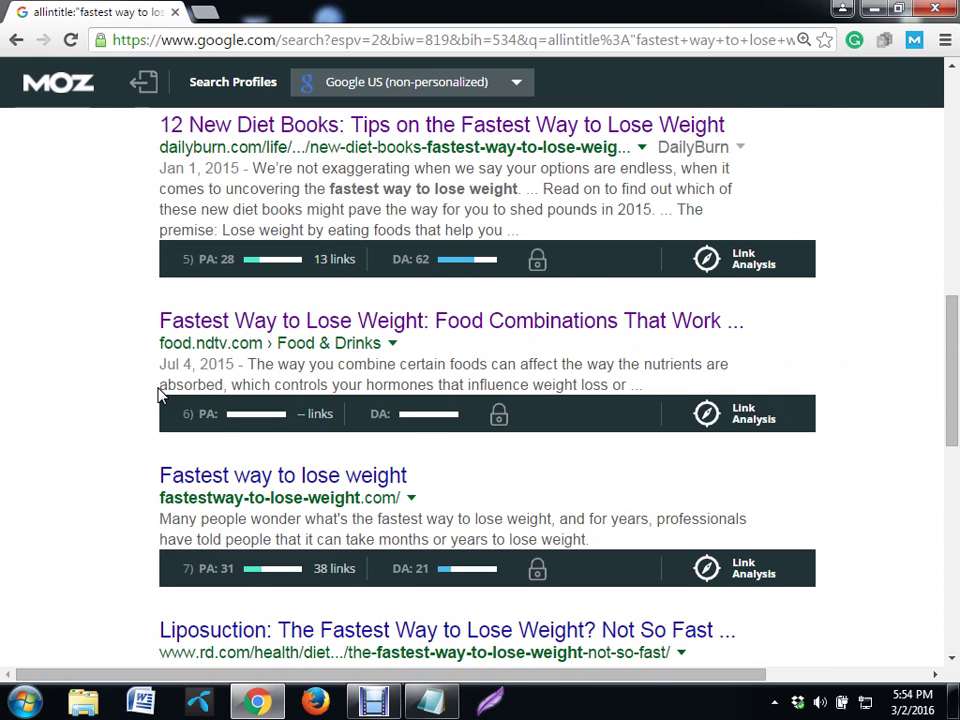
scroll(160, 395, up, 4)
scroll(160, 395, up, 1)
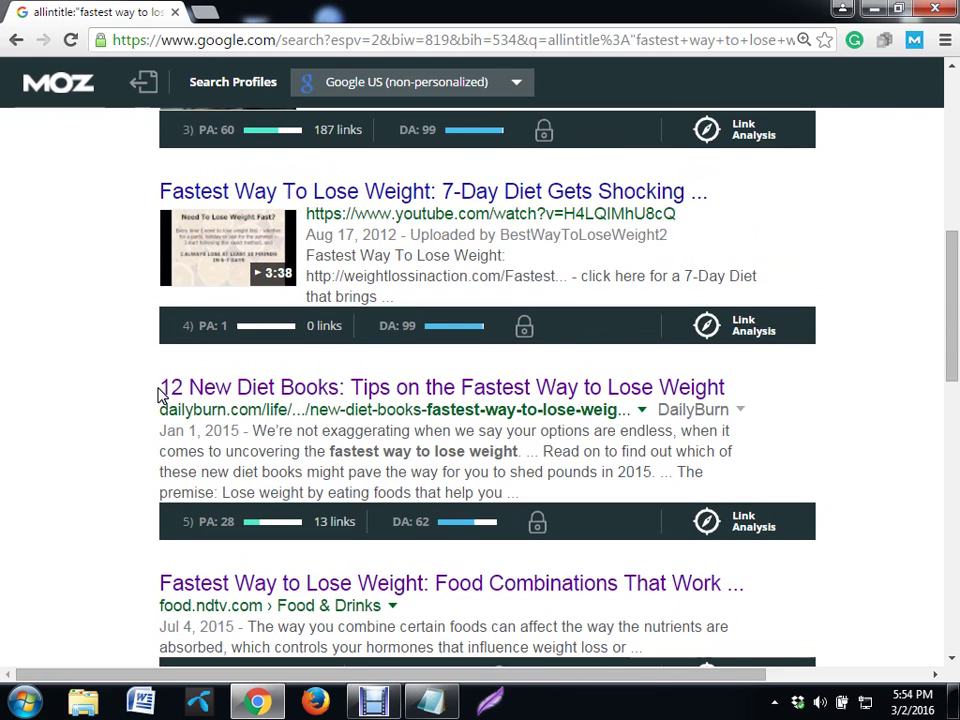
scroll(160, 395, up, 3)
scroll(160, 395, up, 2)
scroll(160, 395, down, 10)
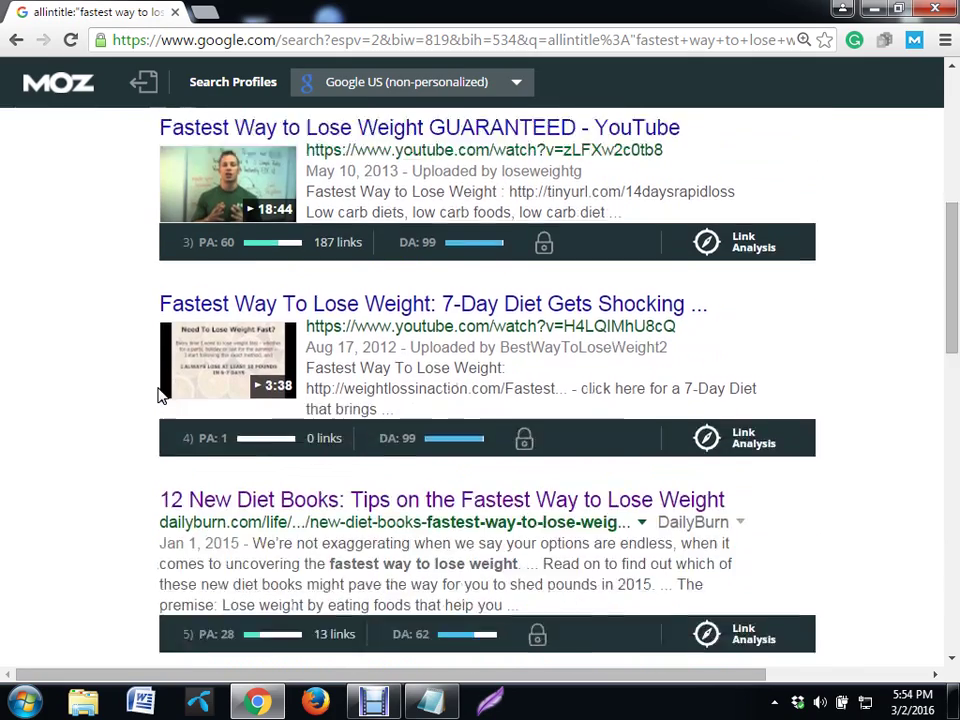
scroll(160, 395, down, 7)
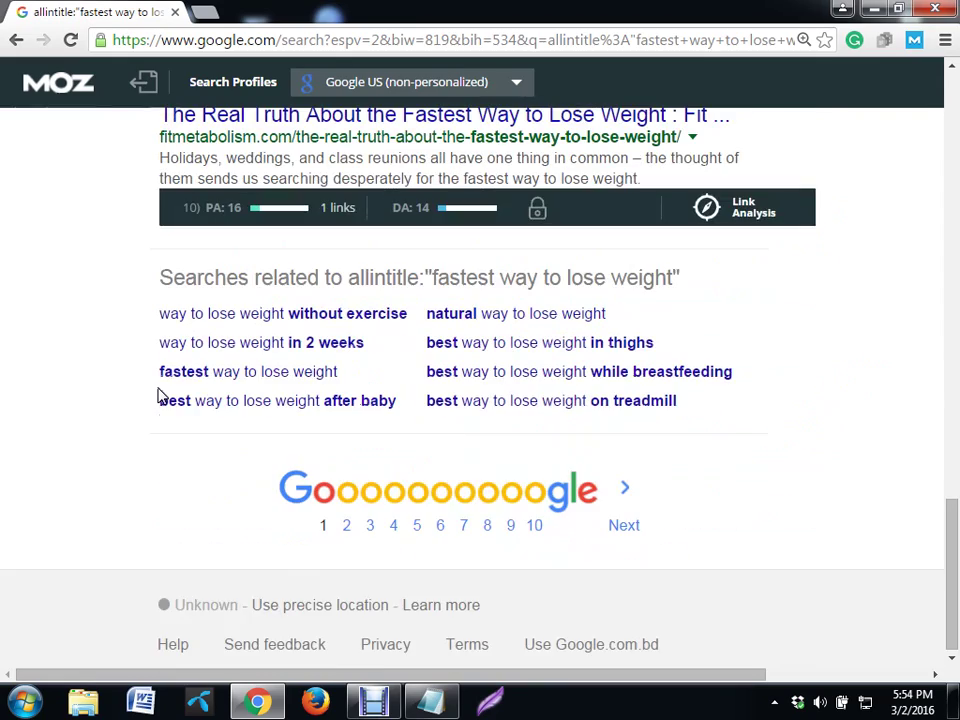
Examine the lower allintitle results, from the food.ndtv.com page to the fitmetabolism.com page, for low or missing MozBar metrics
scroll(160, 395, up, 3)
scroll(160, 395, up, 1)
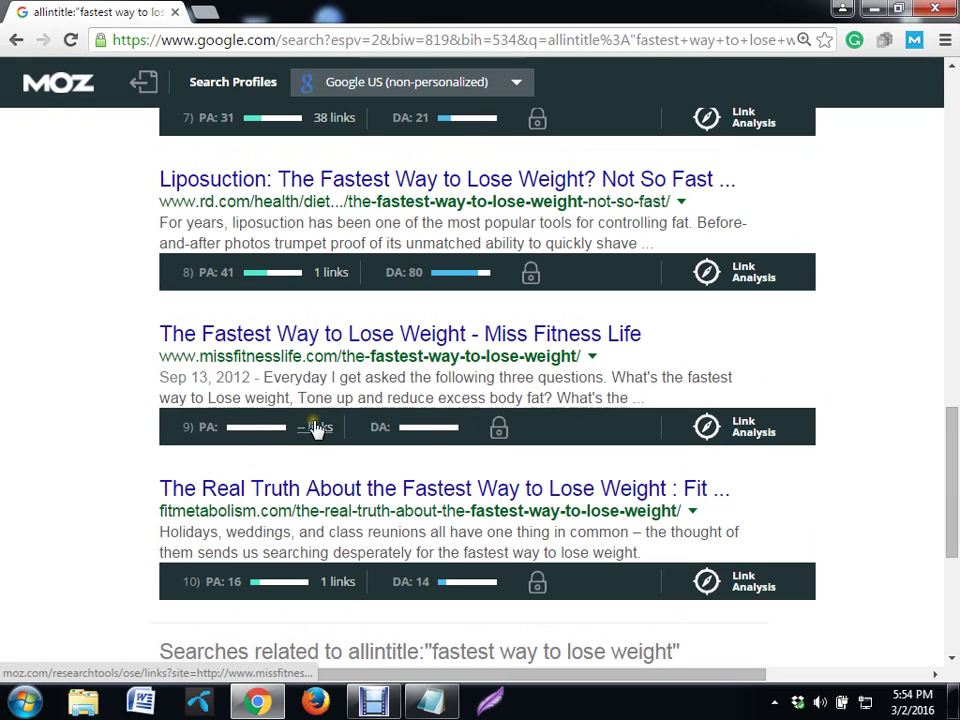
scroll(316, 428, up, 3)
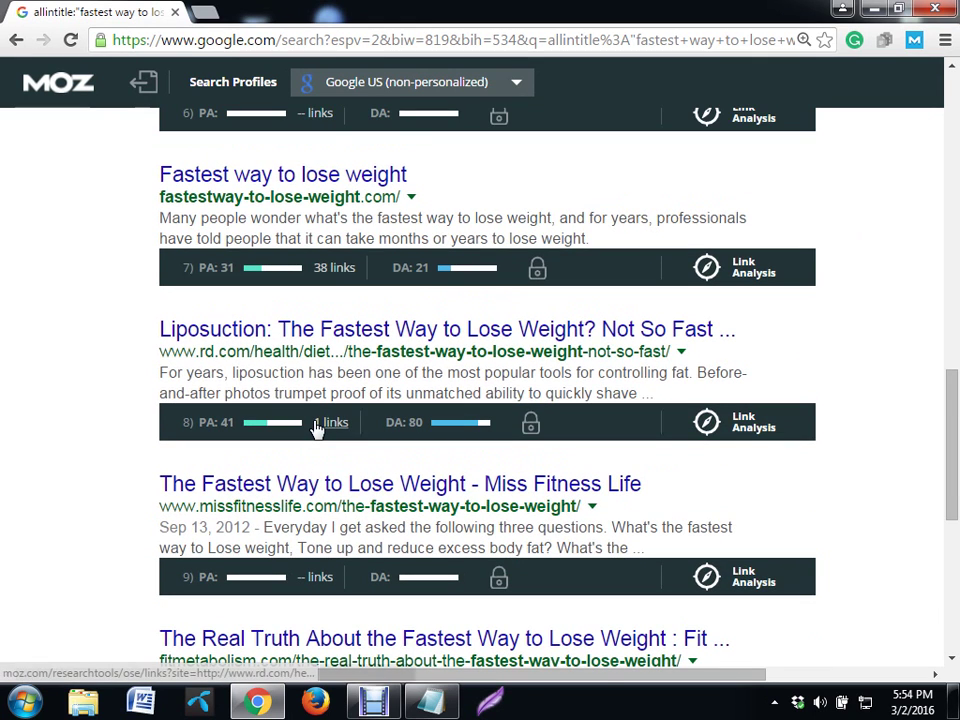
scroll(316, 428, up, 2)
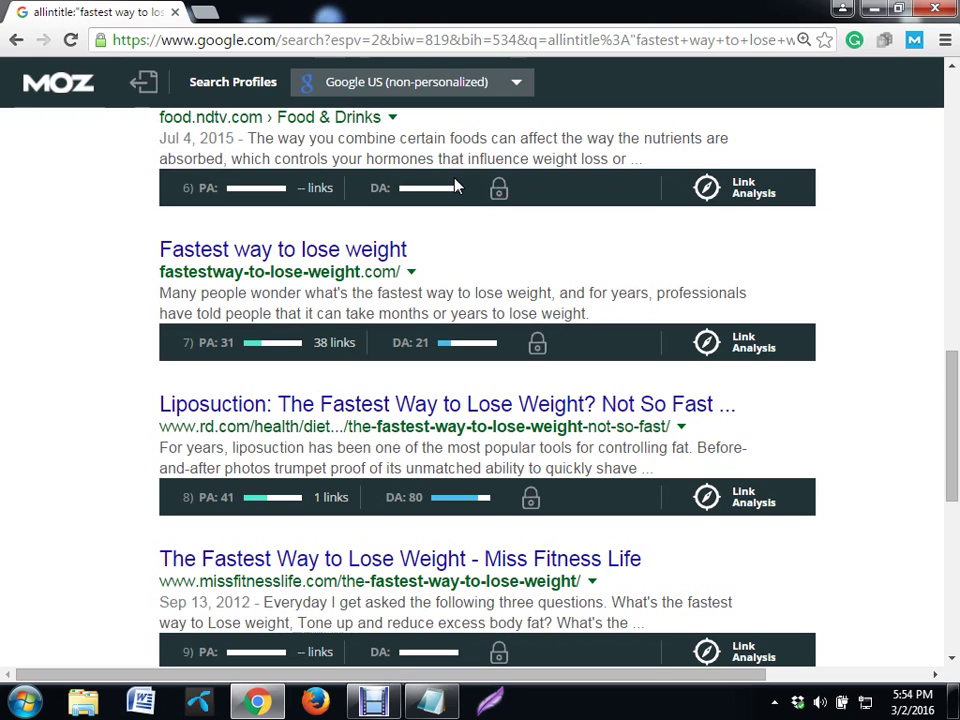
scroll(457, 185, down, 1)
scroll(457, 185, down, 2)
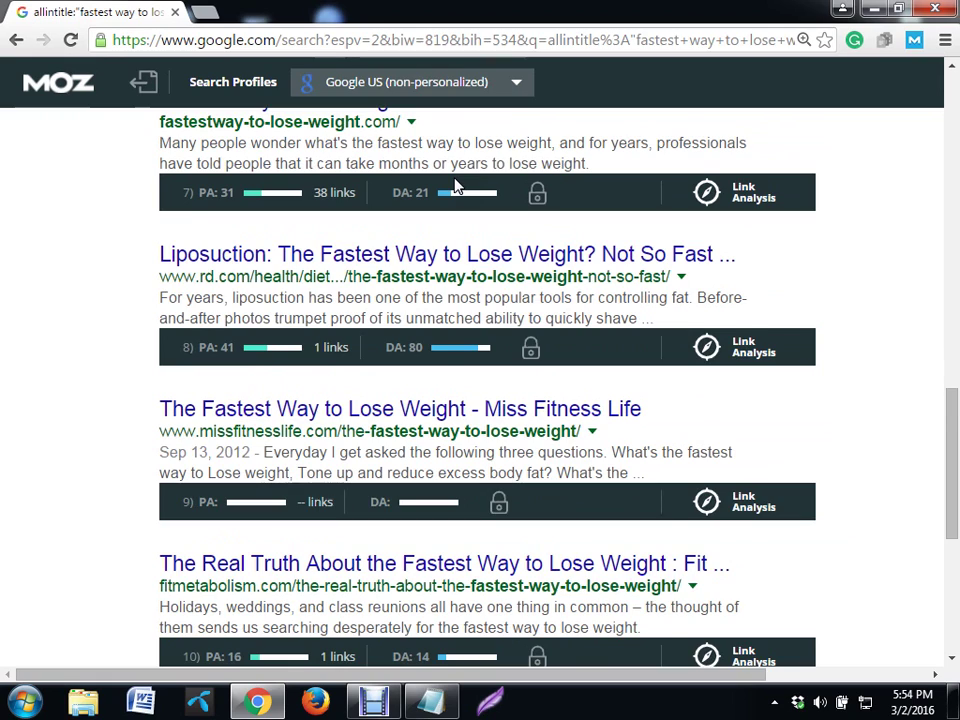
scroll(456, 186, down, 1)
Reload the allintitle search and check whether MozBar fills in the metrics for the results
click(313, 43)
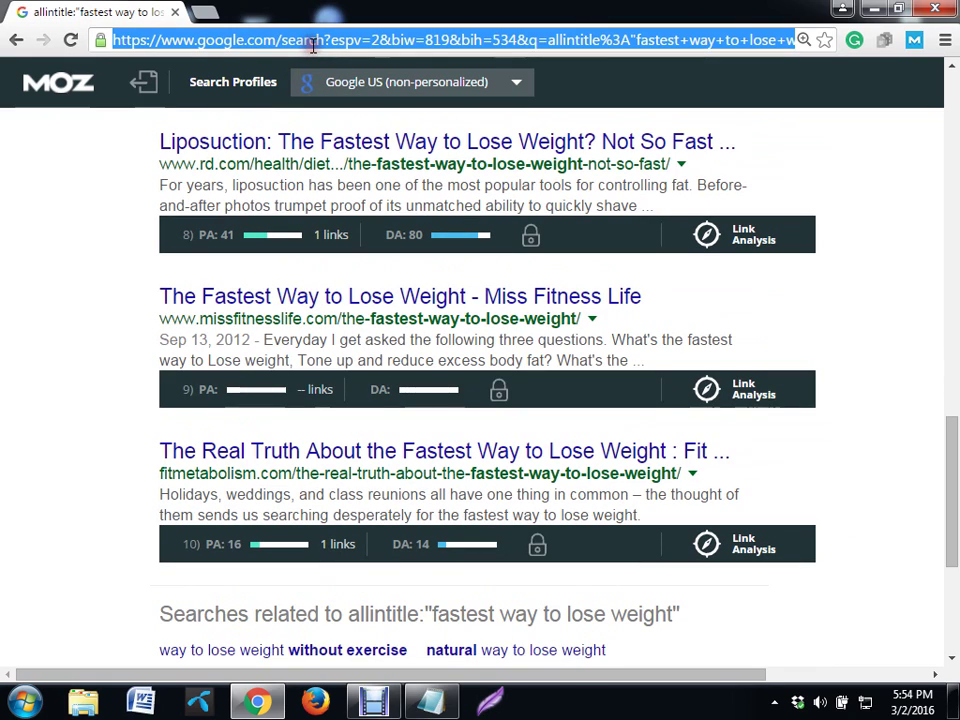
key(Return)
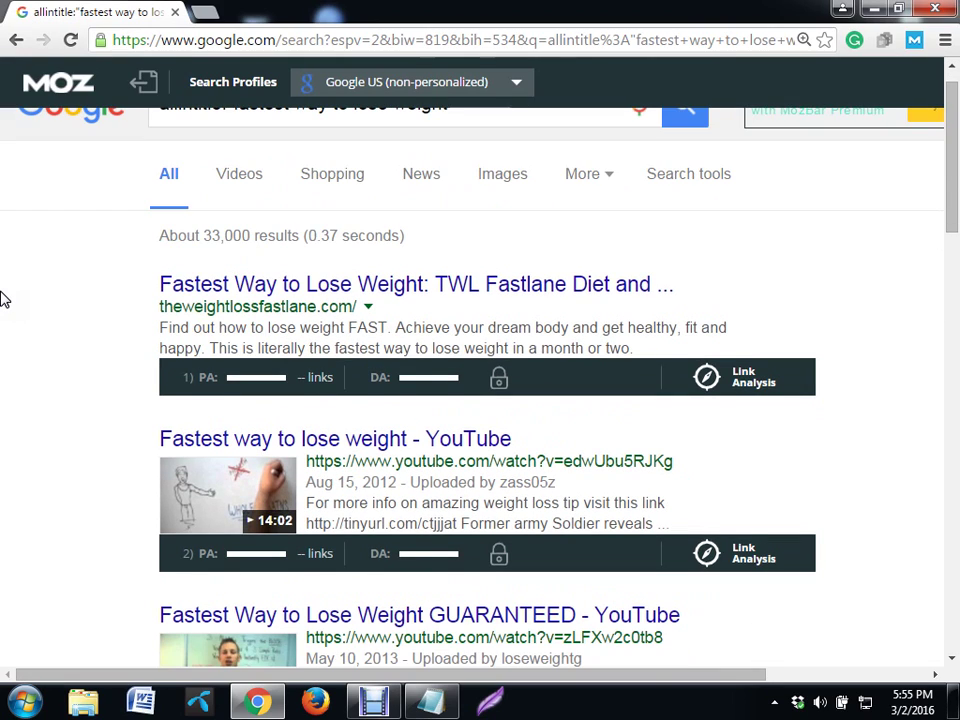
scroll(4, 298, down, 3)
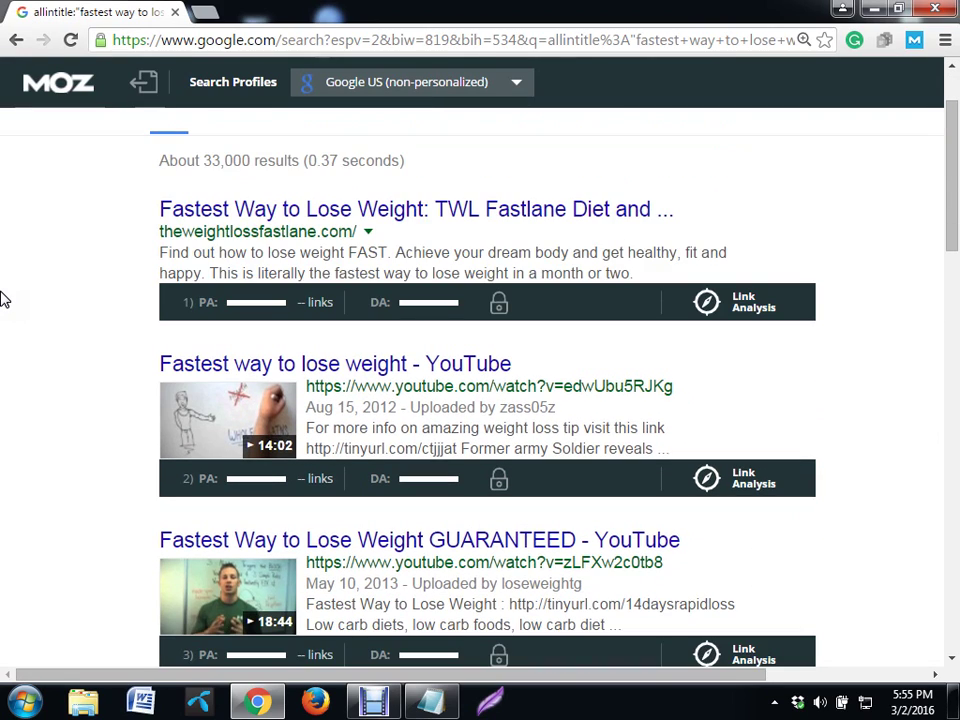
scroll(4, 298, down, 5)
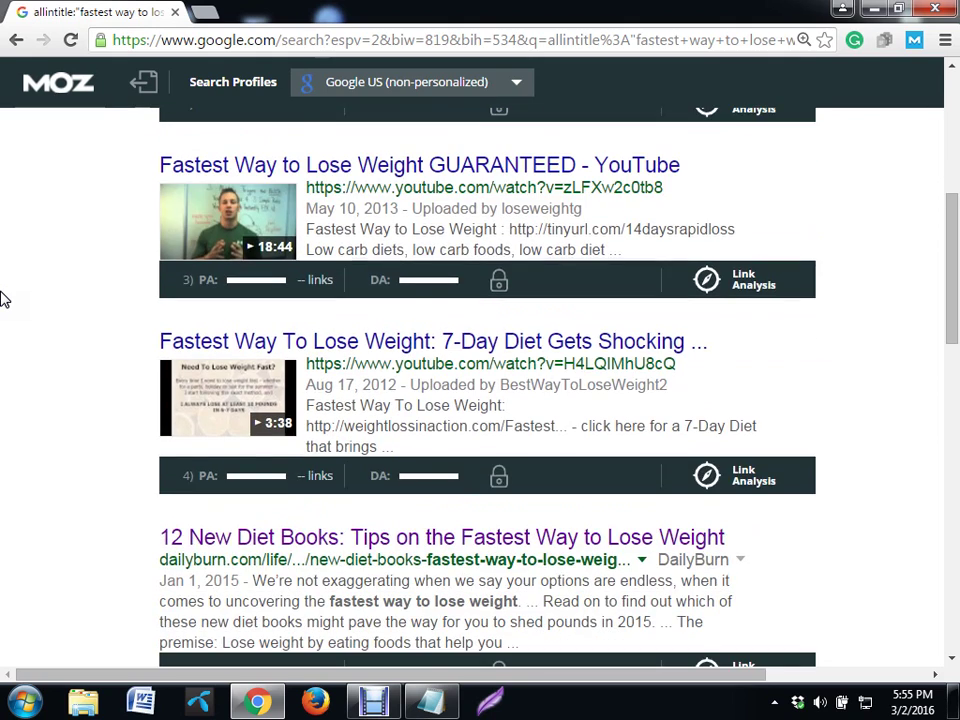
scroll(4, 298, down, 2)
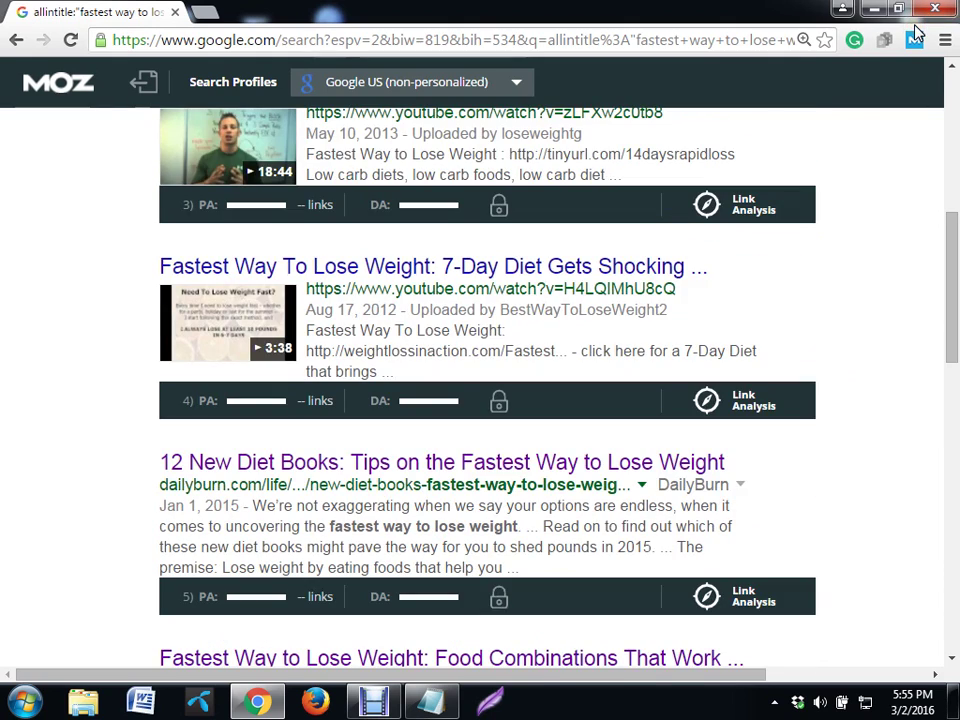
Try to refresh the metrics by switching MozBar off and on, and check all results down to the related searches
click(914, 40)
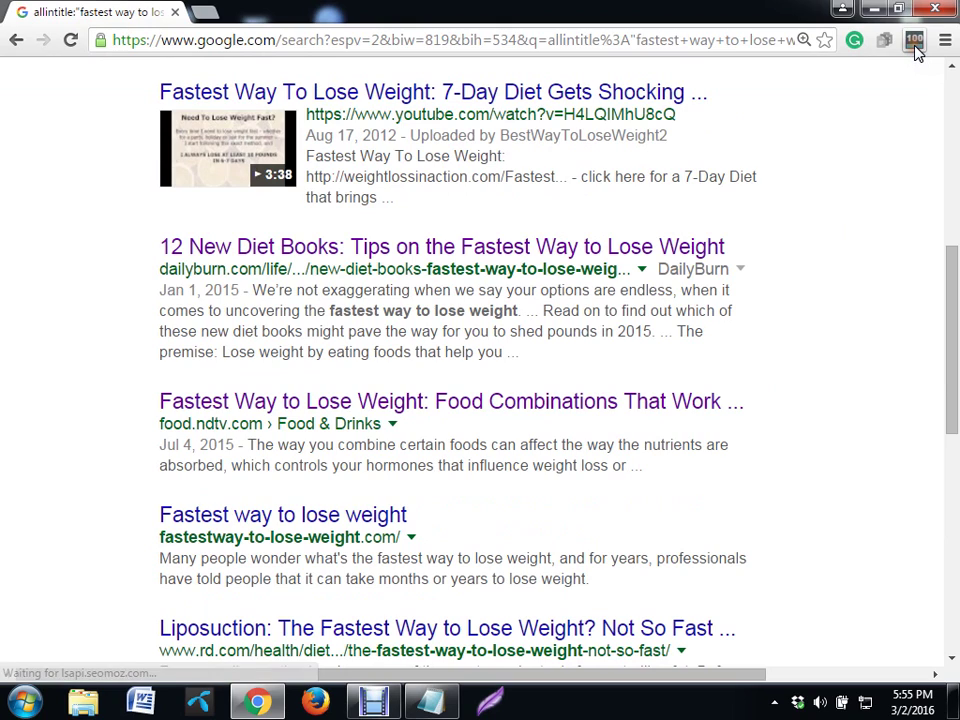
click(914, 42)
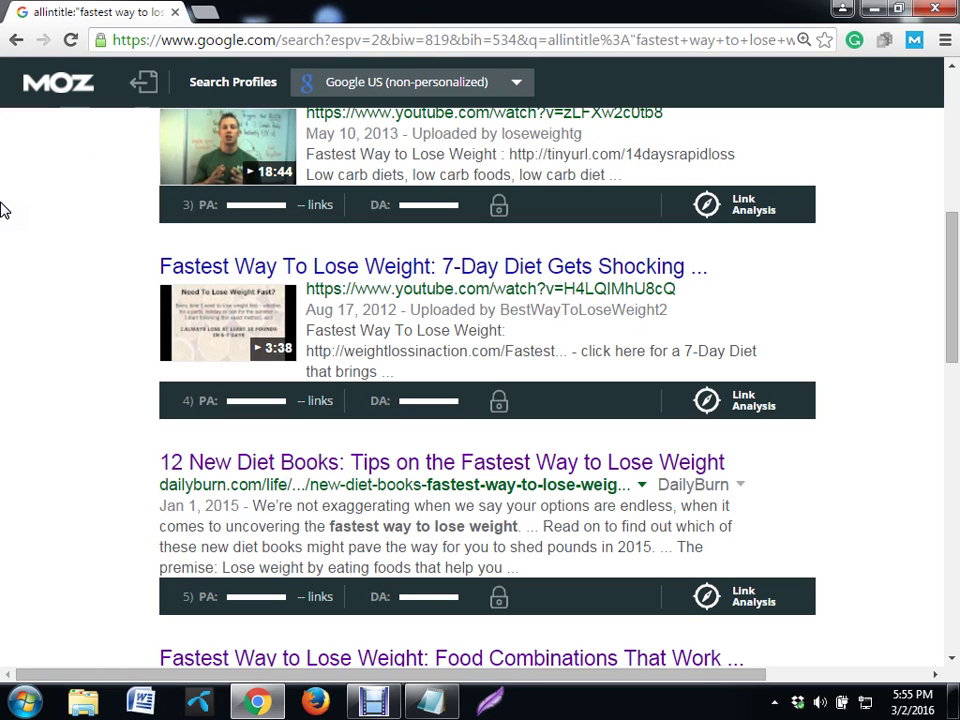
scroll(4, 210, down, 4)
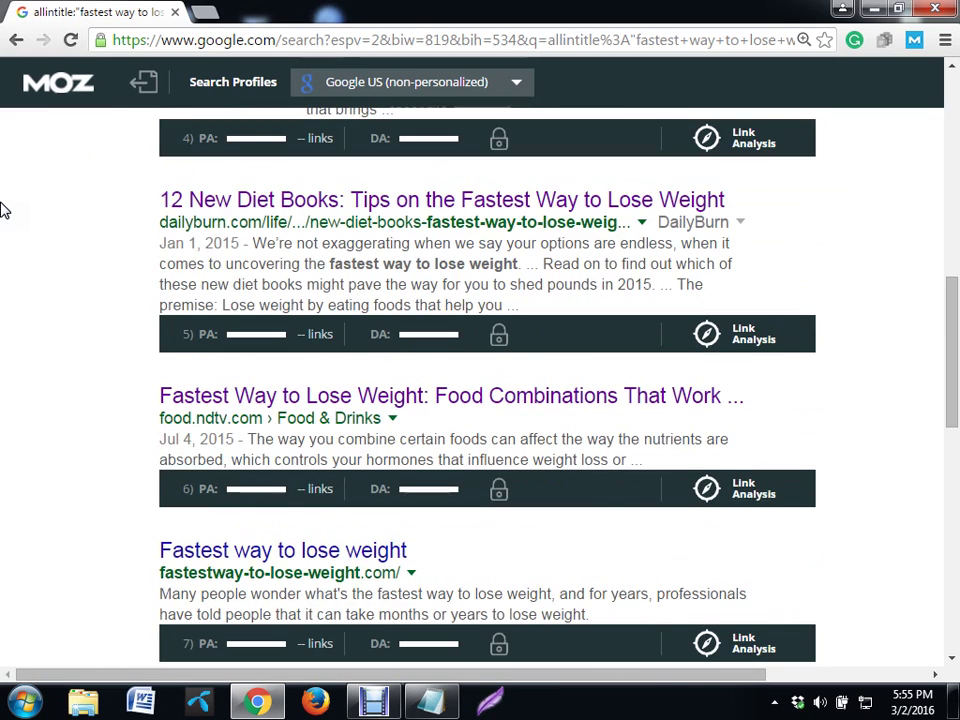
scroll(4, 210, down, 6)
scroll(4, 210, down, 5)
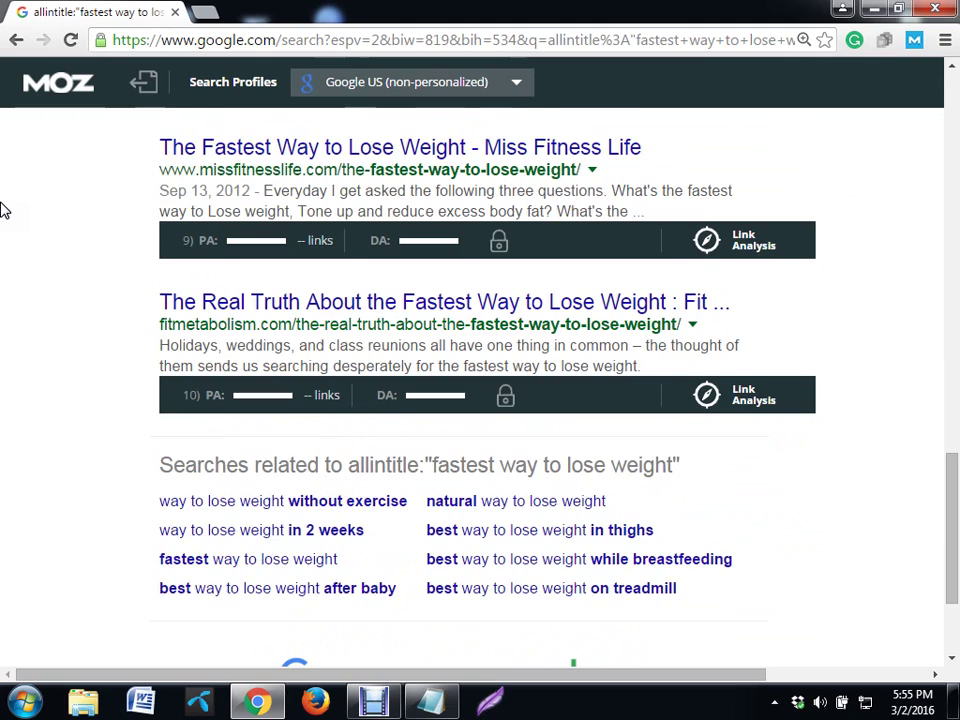
scroll(4, 210, down, 2)
scroll(4, 210, up, 20)
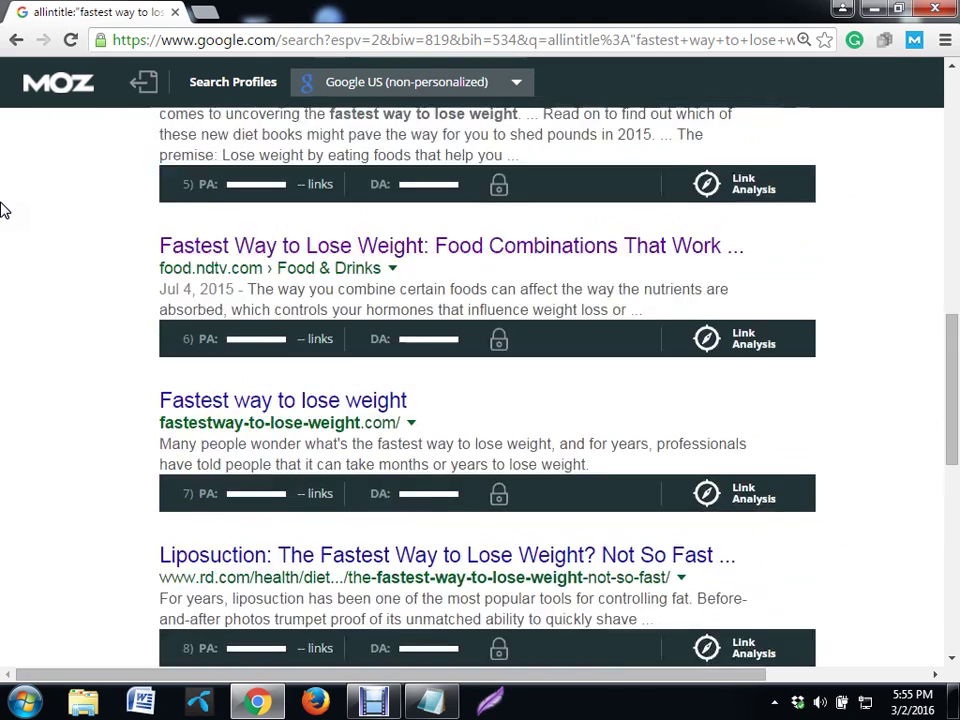
Switch MozBar off and on once more and check the metrics of the first three results
click(914, 40)
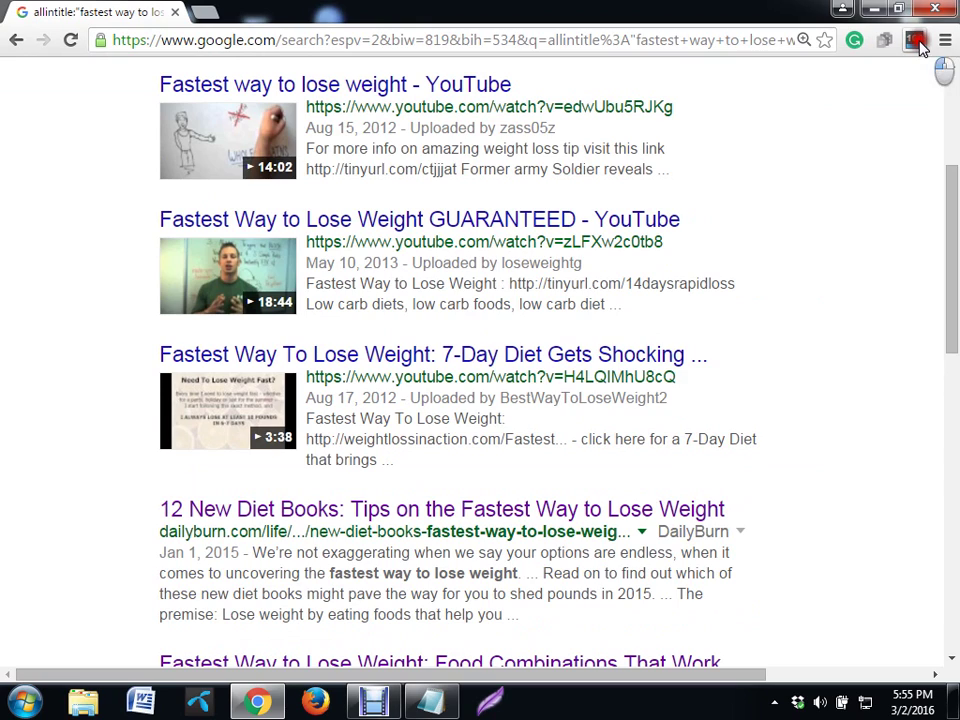
click(917, 42)
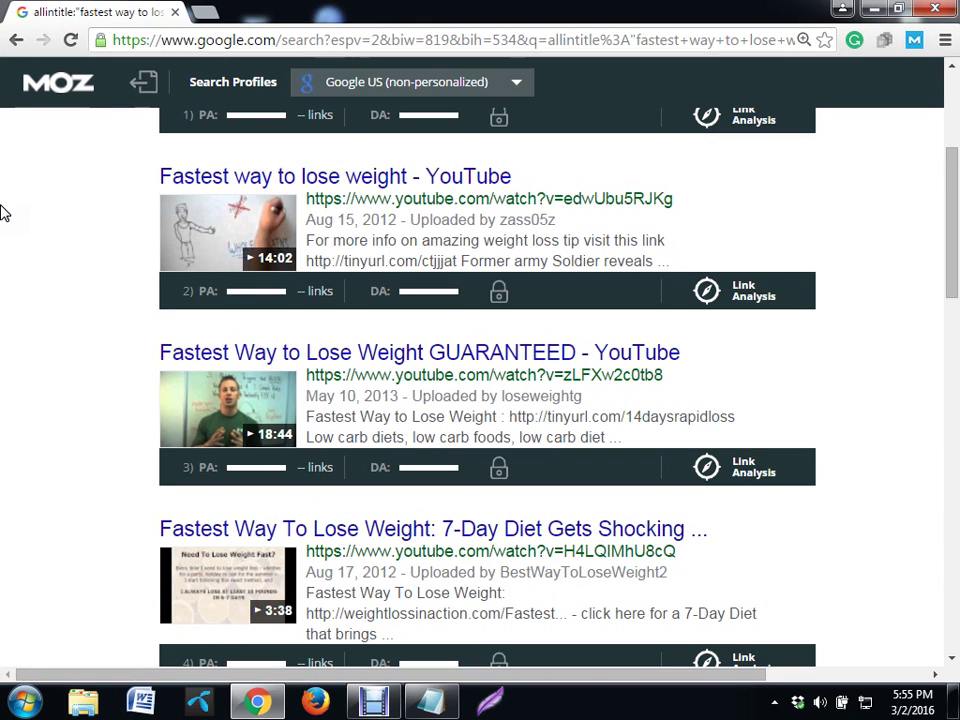
scroll(5, 213, up, 3)
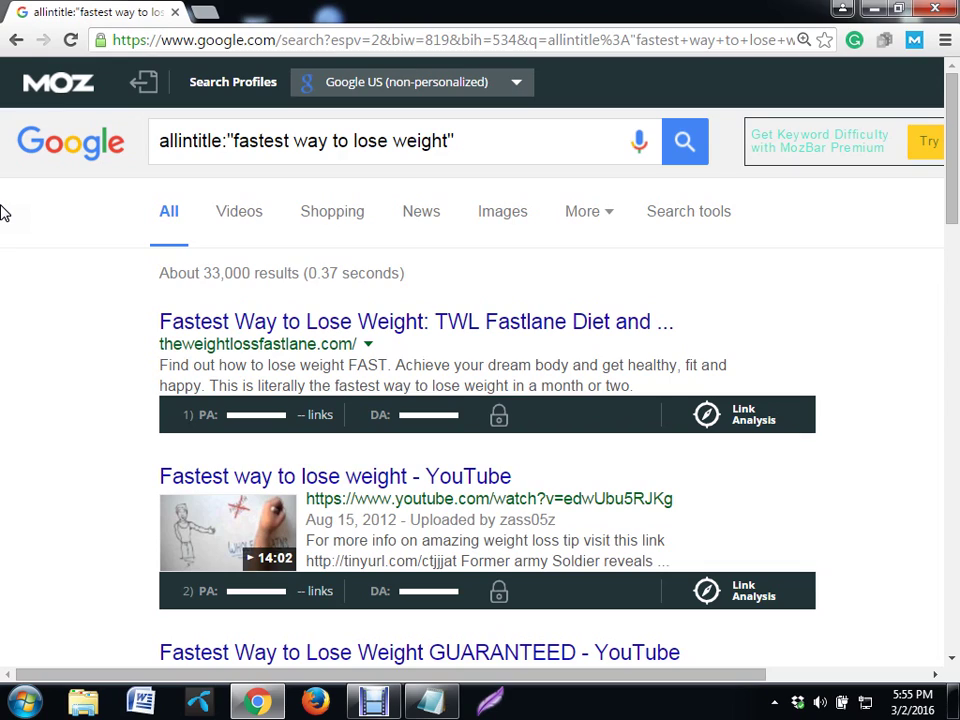
scroll(5, 213, down, 2)
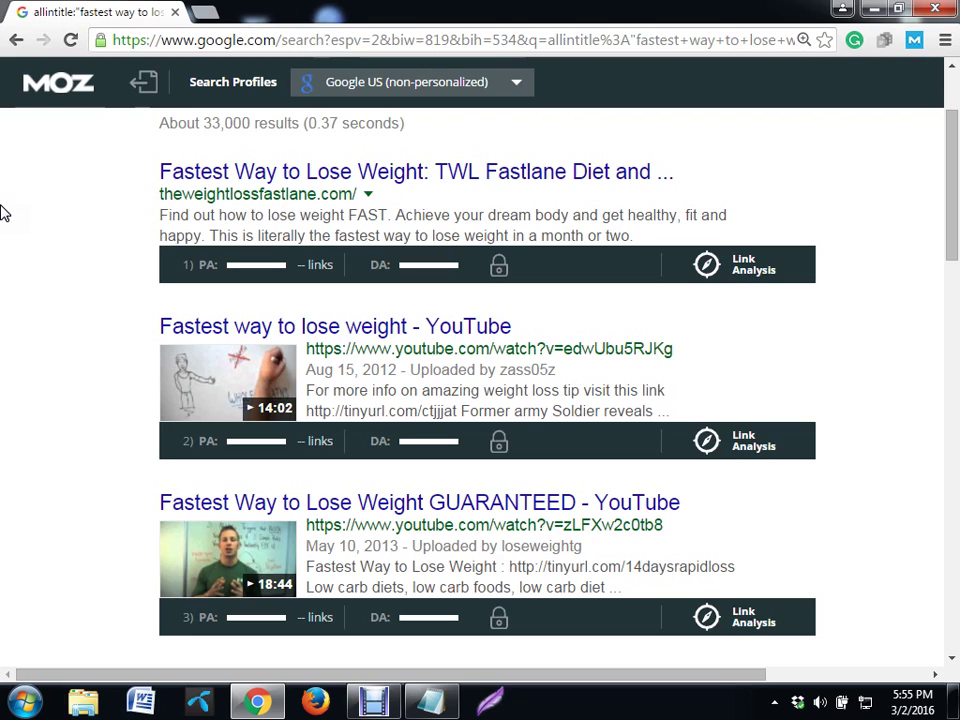
click(915, 42)
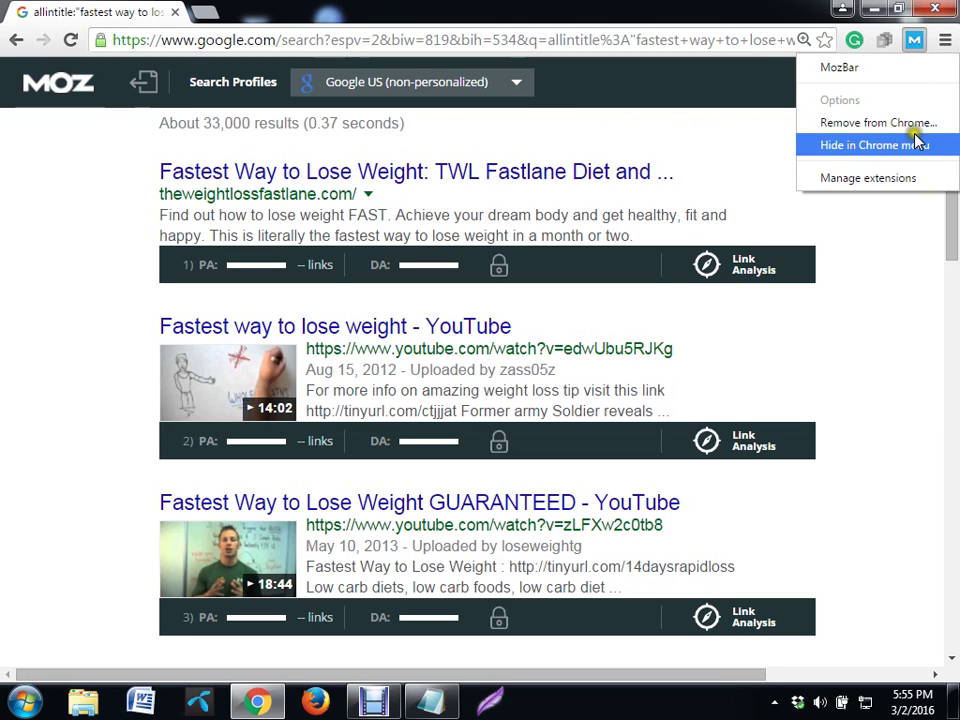
click(868, 70)
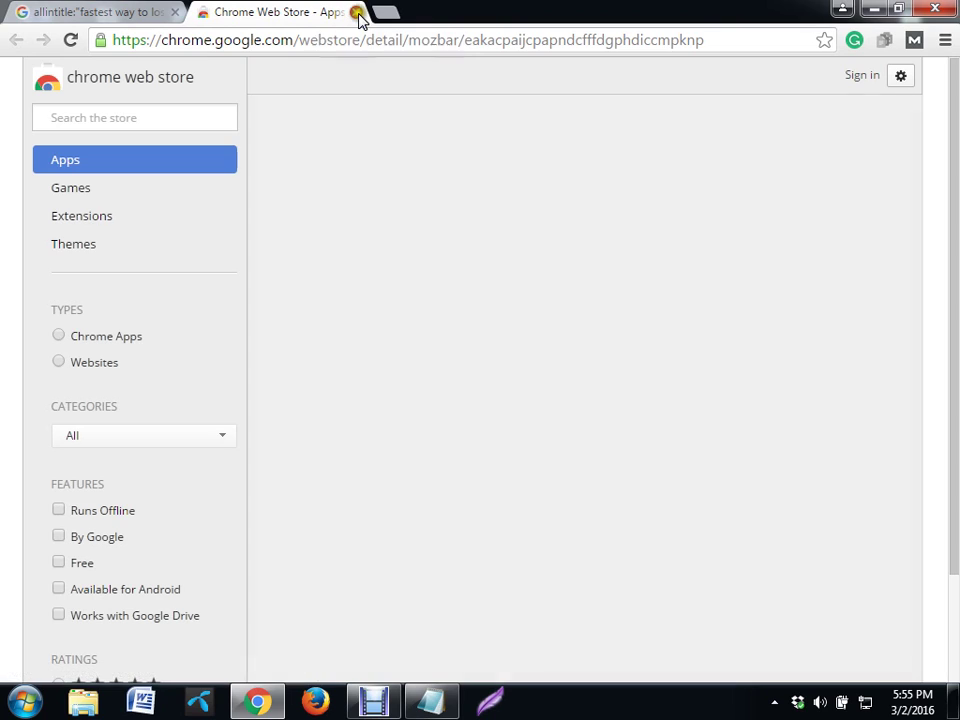
click(357, 12)
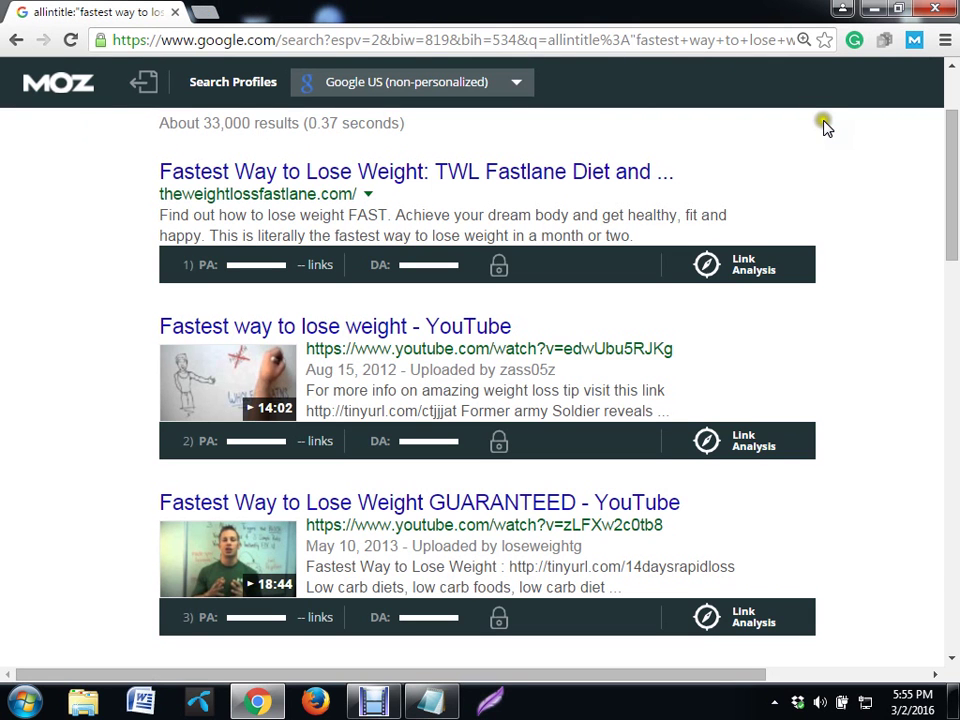
Restart the MozBar overlay and reload the allintitle search from its current address
click(915, 41)
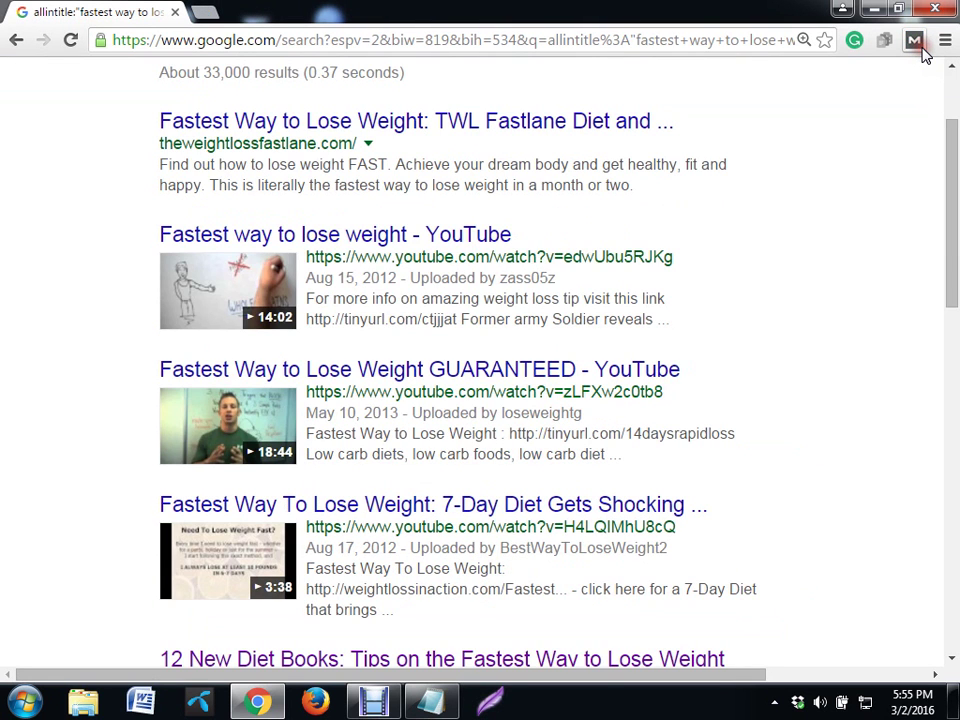
click(916, 42)
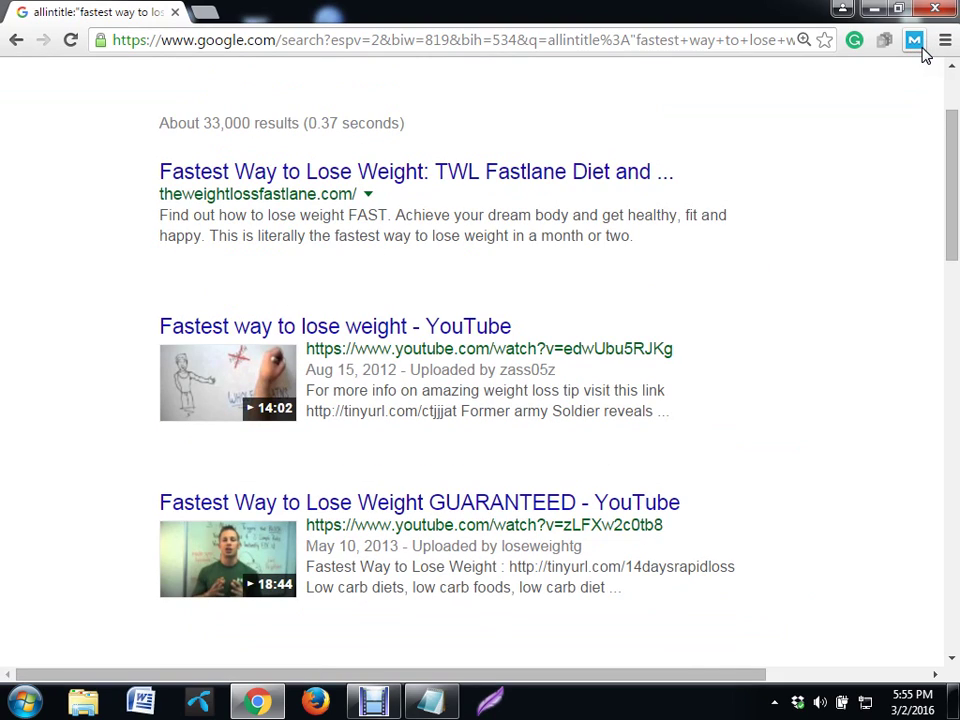
click(489, 40)
key(Return)
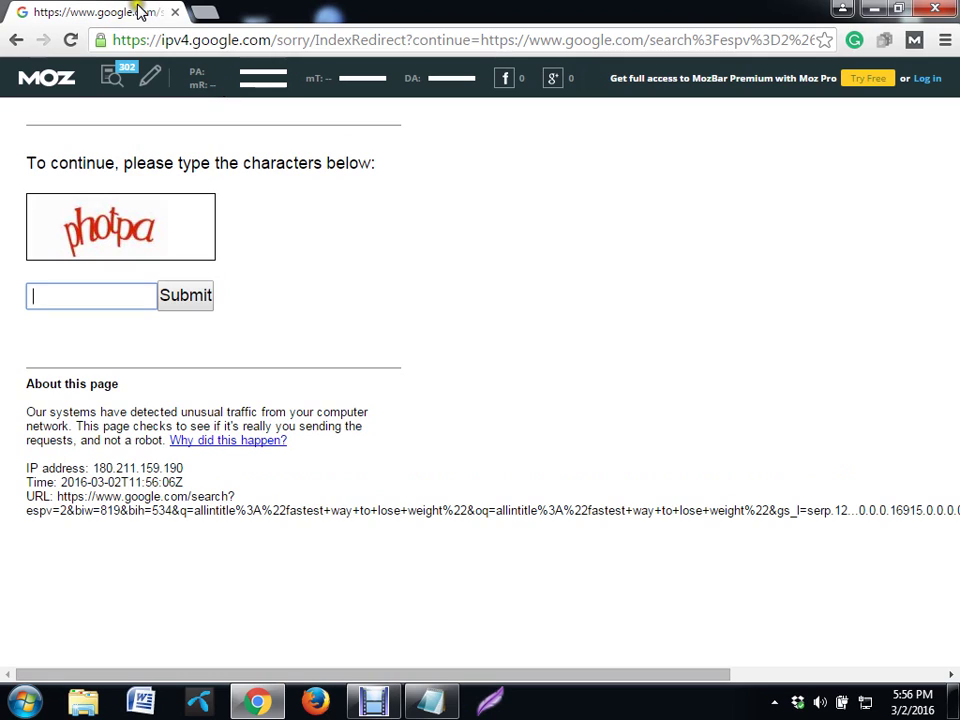
Replace the blocked page with a fresh browser tab and search Google for allintitle:"fastest way to lose weight"
click(190, 13)
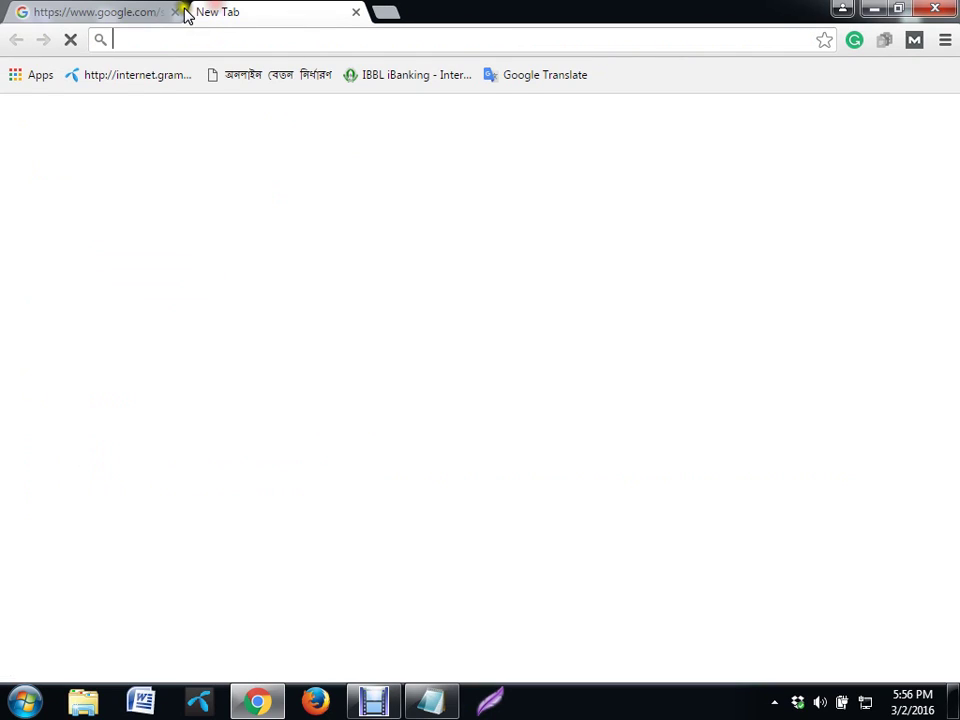
click(177, 12)
click(178, 39)
text(al)
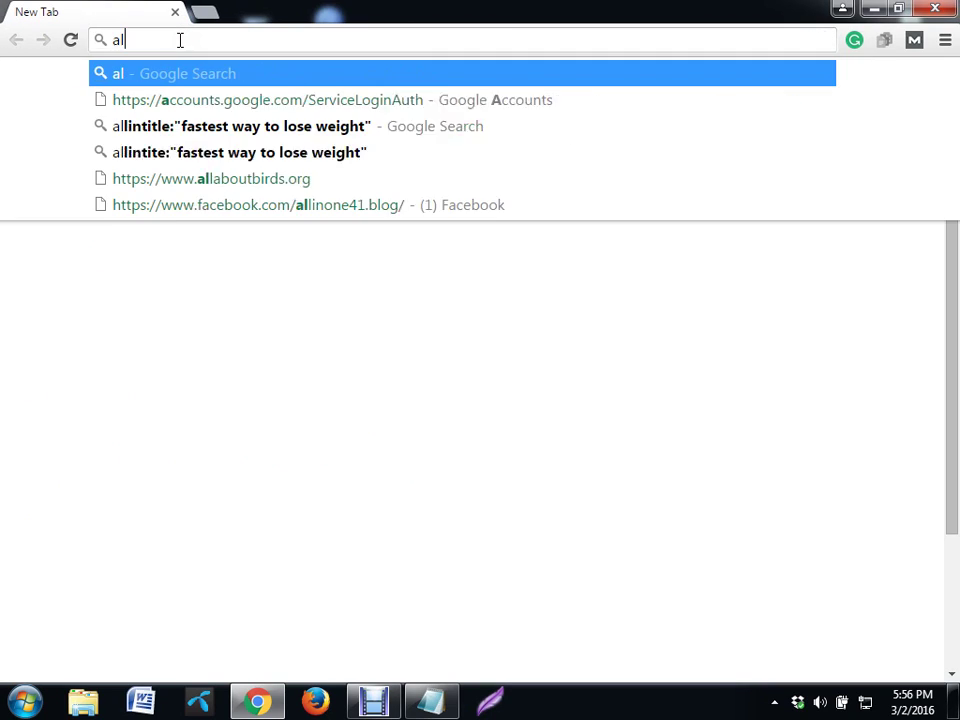
text(lintitkle)
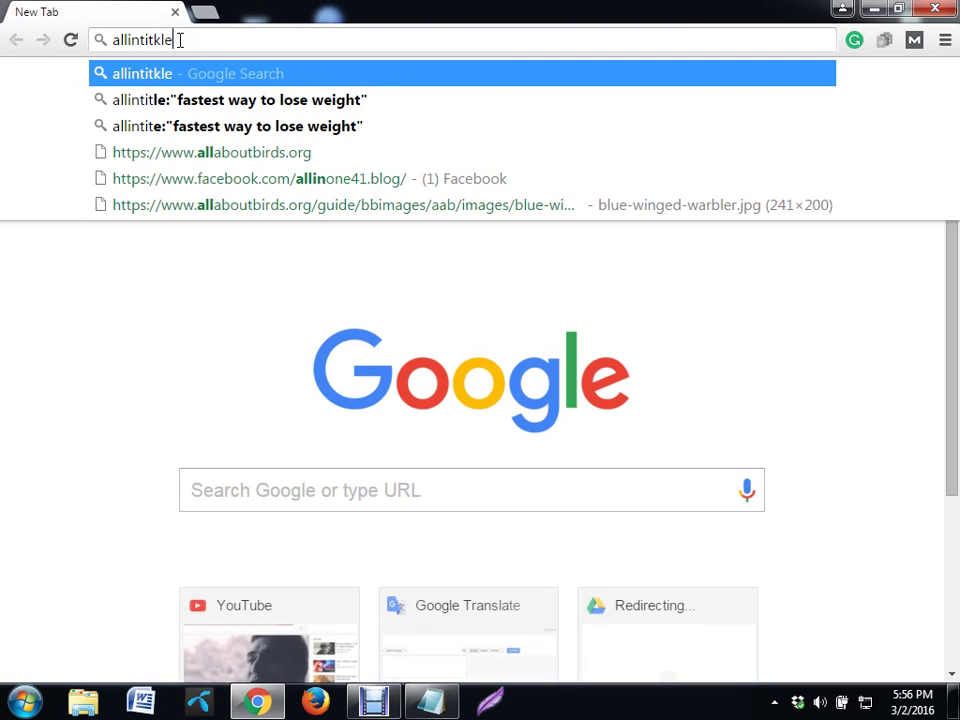
key(BackSpace)
key(BackSpace)
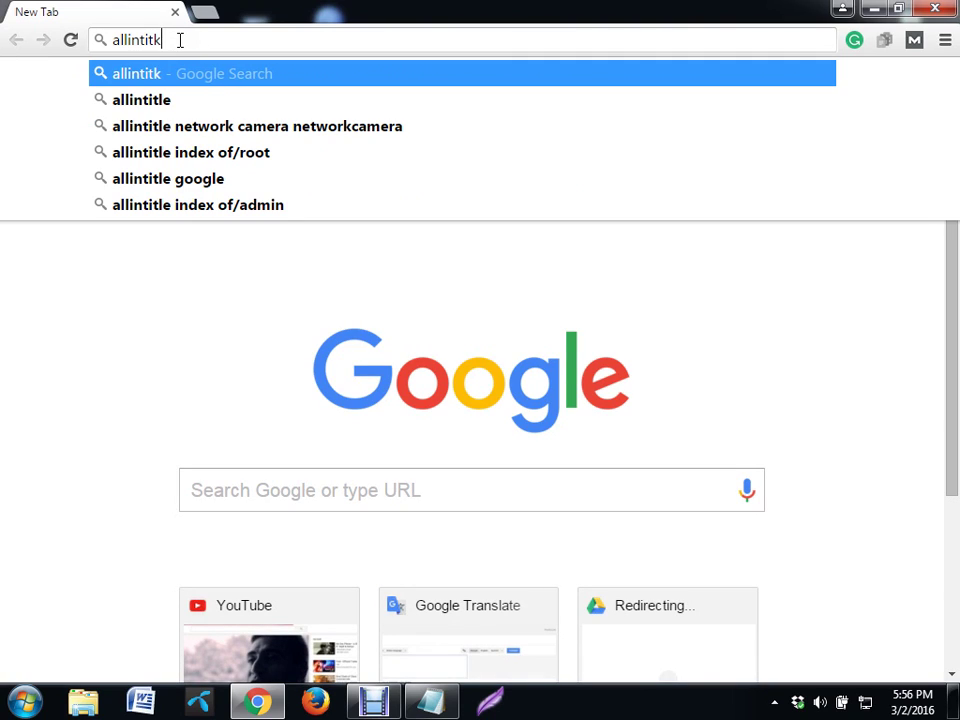
key(BackSpace)
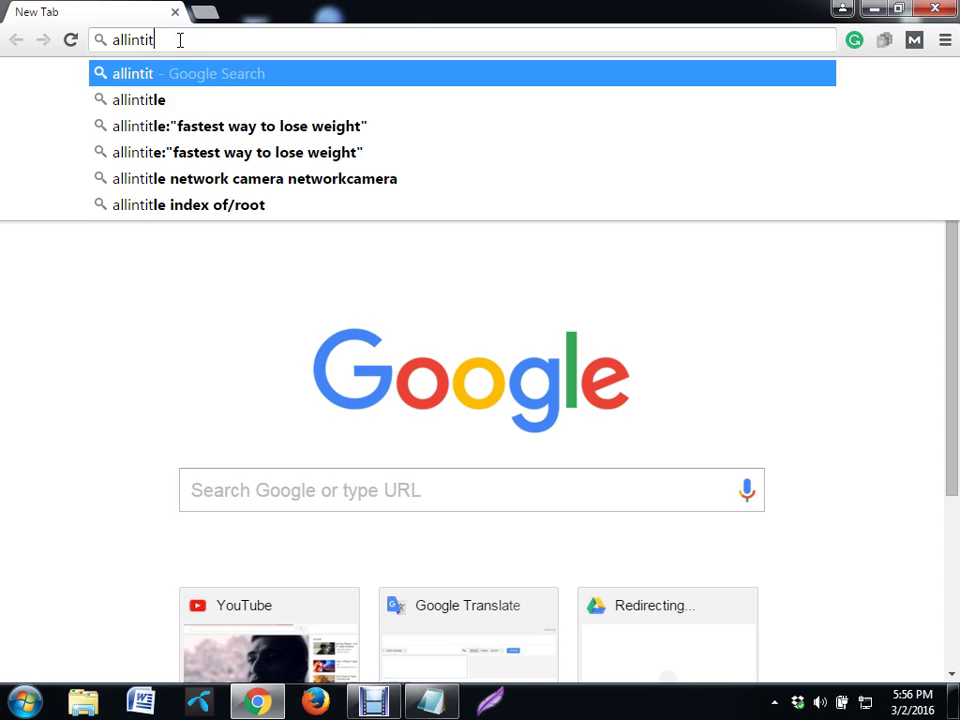
key(Down)
key(Down)
key(Return)
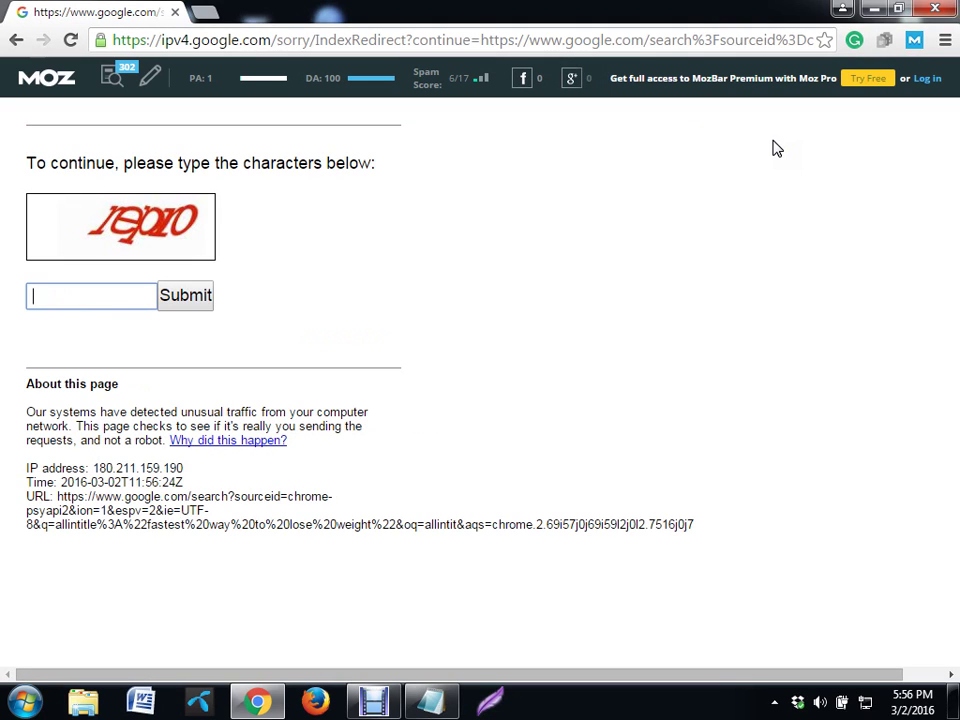
Pass Google's unusual-traffic check by submitting the characters shown in the CAPTCHA image
click(98, 295)
text(repro)
key(Return)
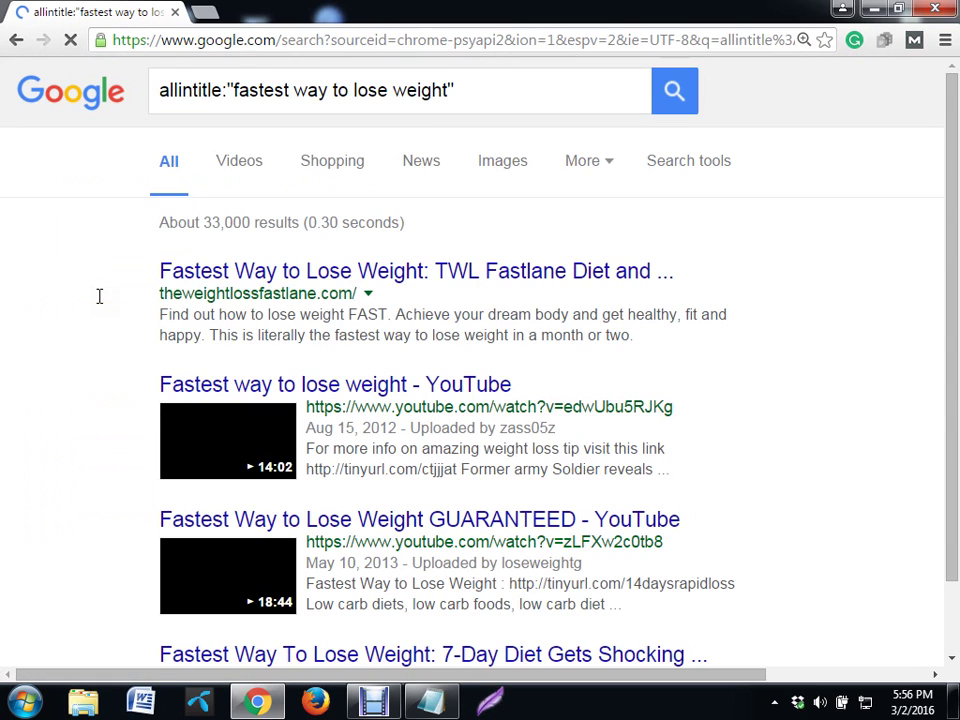
Switch MozBar on for the allintitle search results
click(912, 42)
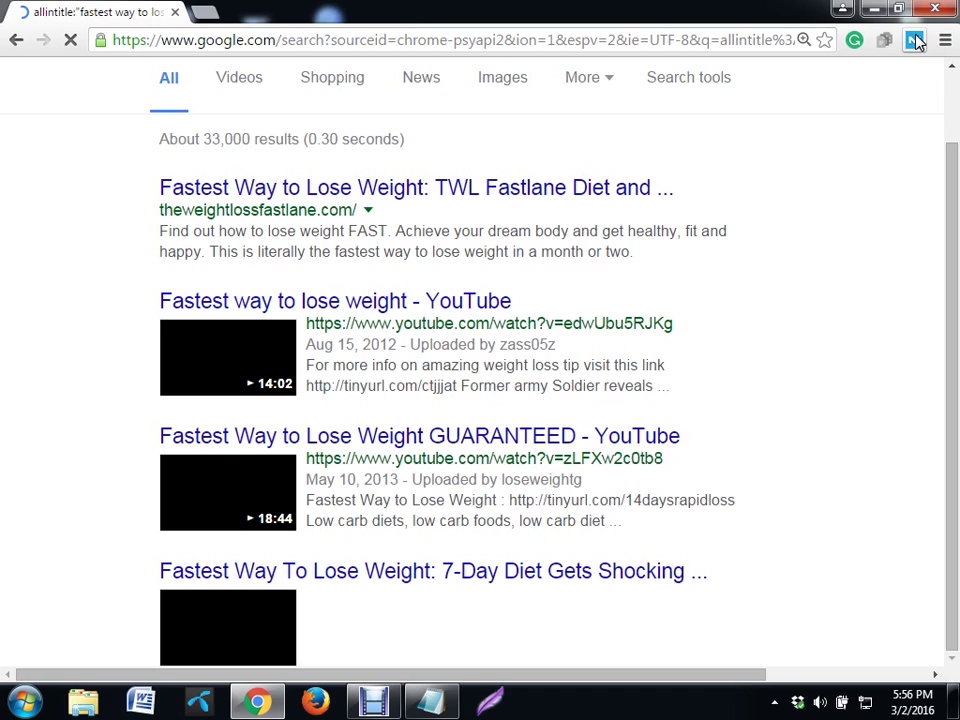
click(690, 84)
click(741, 253)
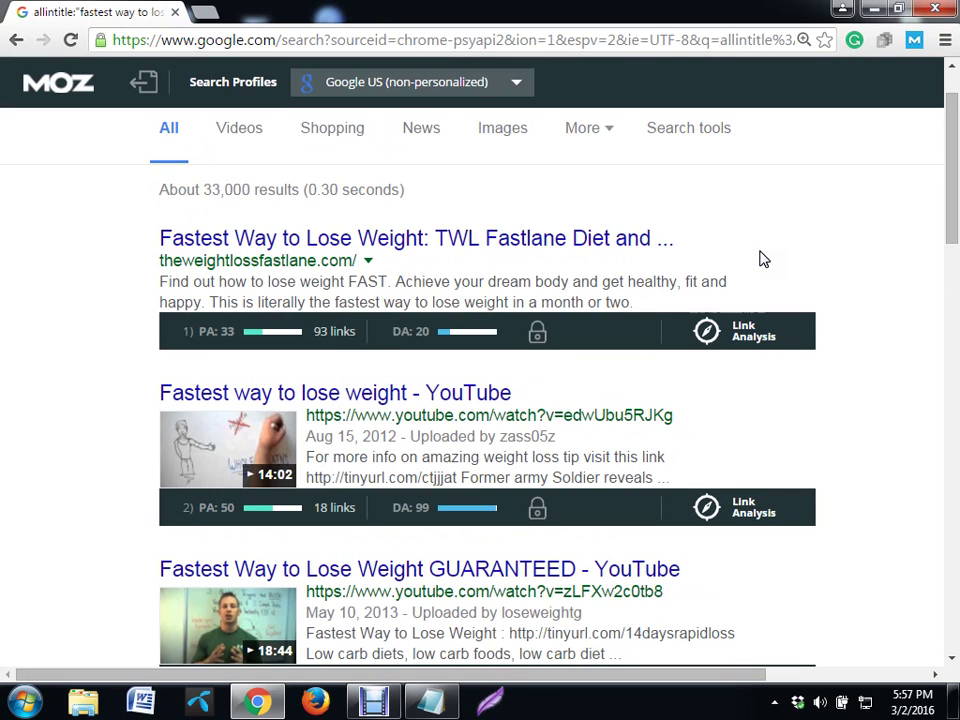
Check the MozBar page authority, domain authority and link metrics of every result on the page
scroll(760, 259, down, 5)
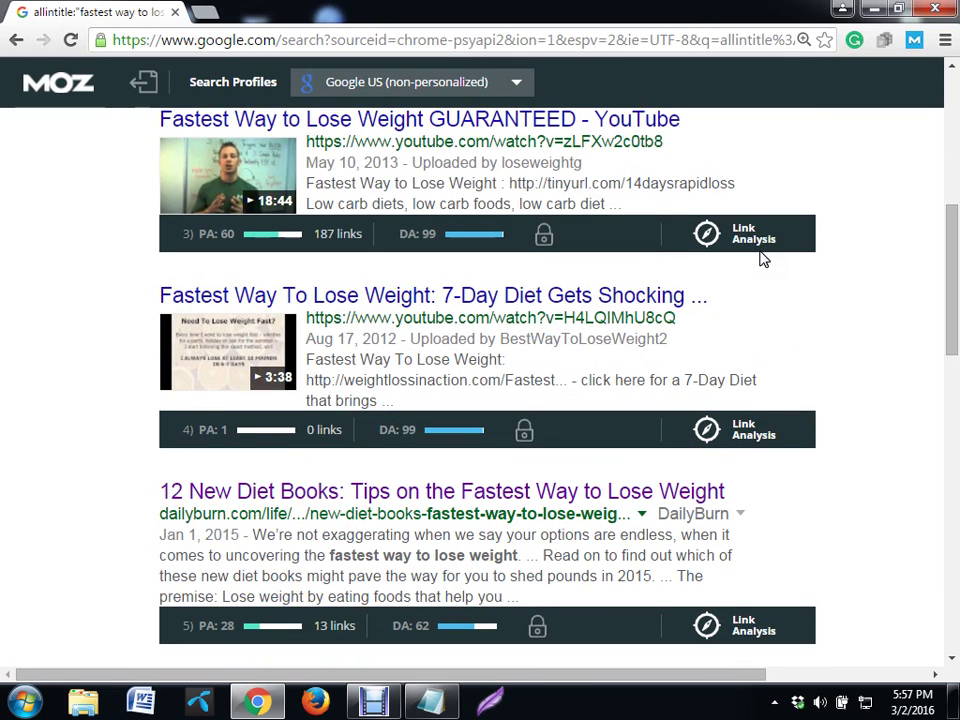
scroll(760, 259, down, 3)
scroll(760, 259, down, 1)
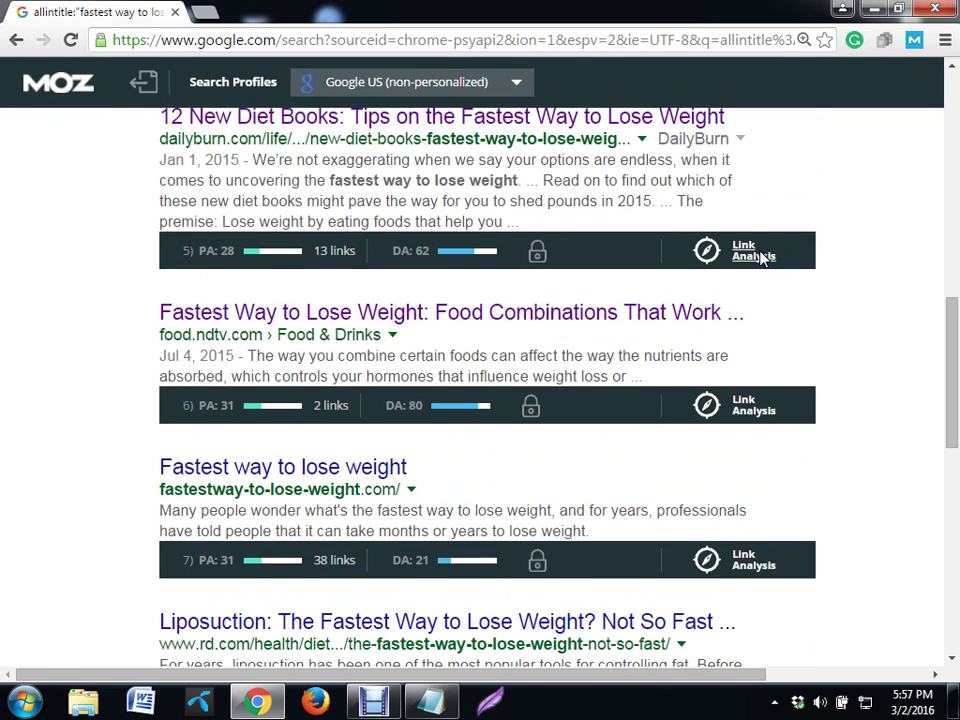
scroll(280, 467, down, 1)
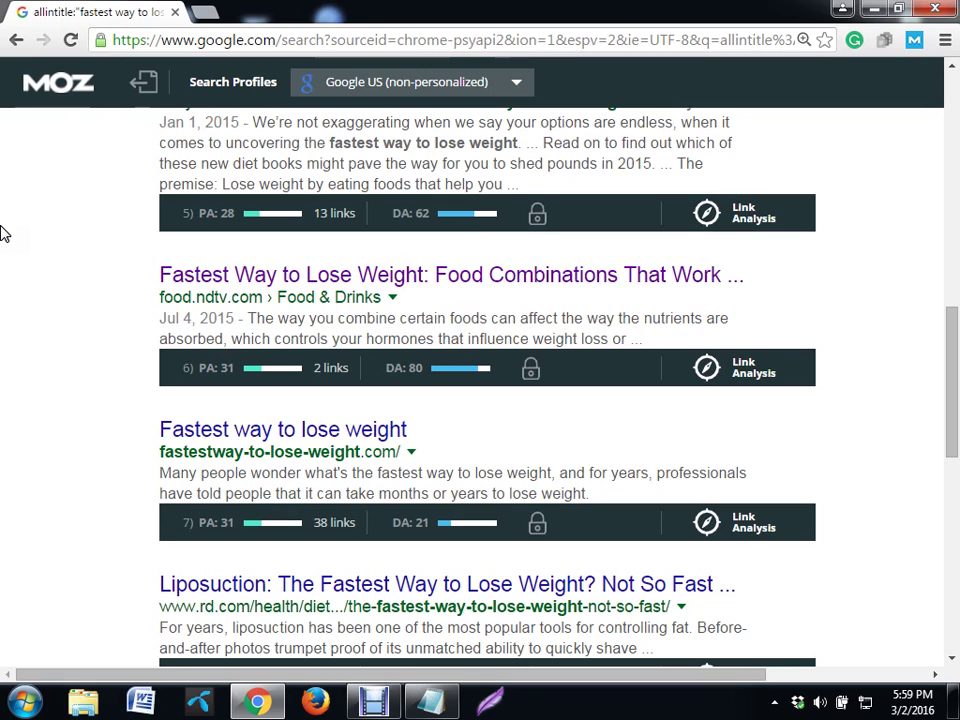
scroll(5, 233, down, 1)
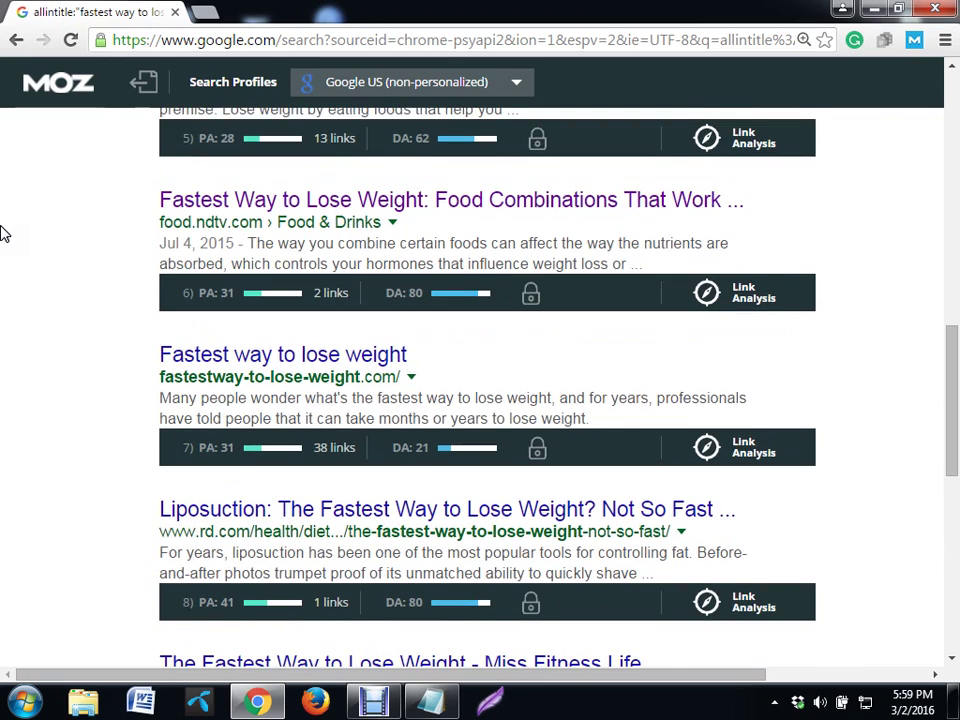
scroll(5, 233, down, 5)
scroll(5, 233, up, 10)
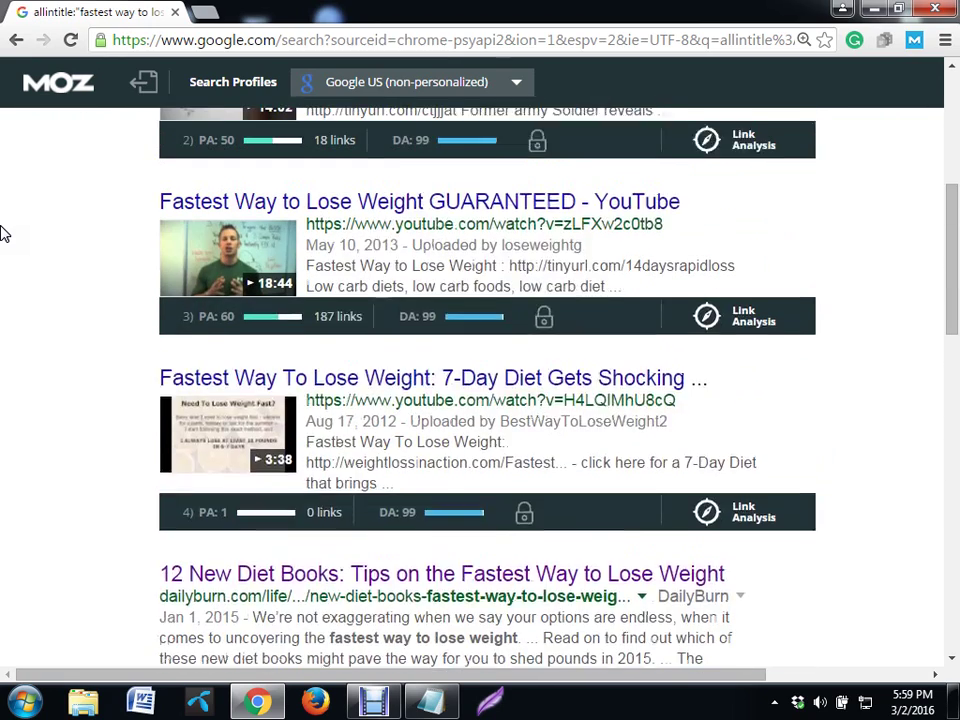
Compare the page authority, links and domain authority of the first result and the three YouTube results below it
scroll(5, 233, down, 2)
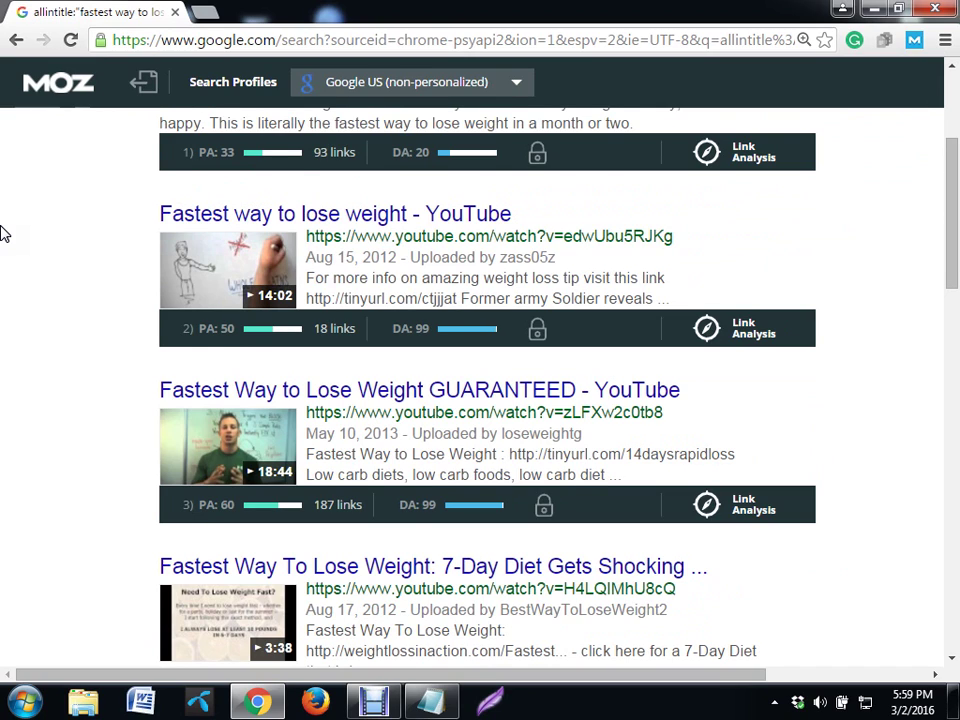
scroll(5, 233, up, 3)
scroll(5, 233, down, 1)
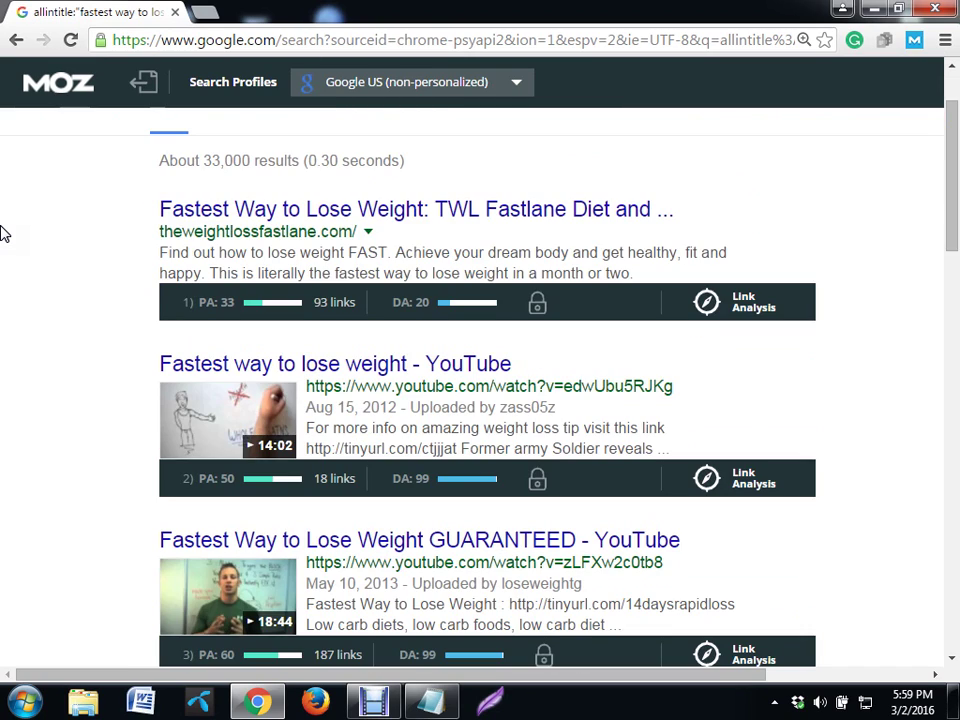
scroll(5, 233, down, 2)
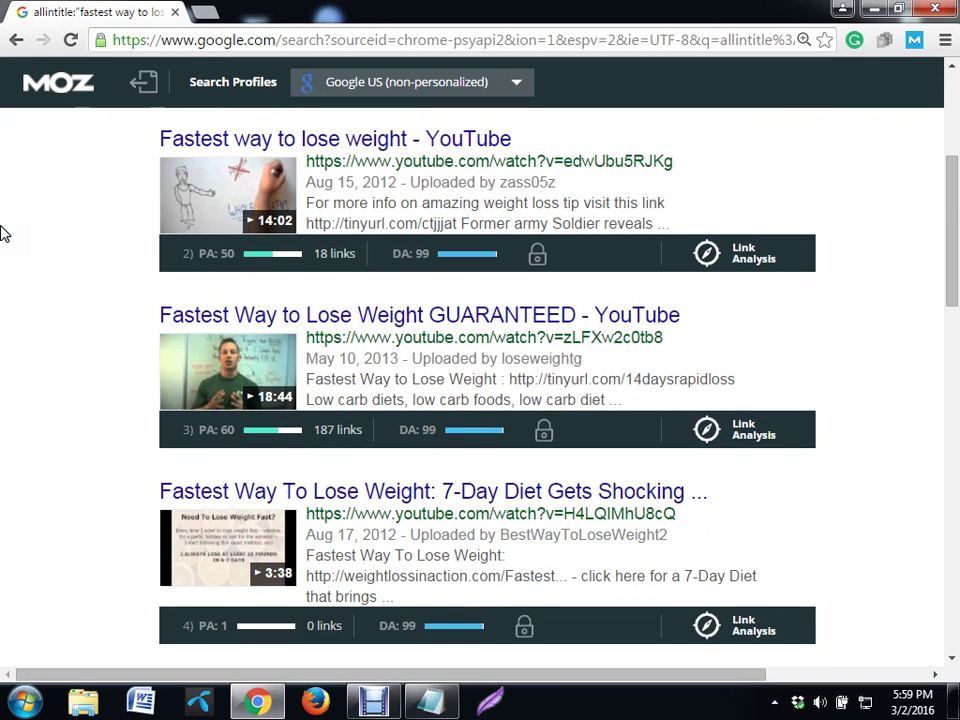
scroll(5, 233, down, 2)
scroll(5, 233, up, 1)
scroll(5, 233, up, 2)
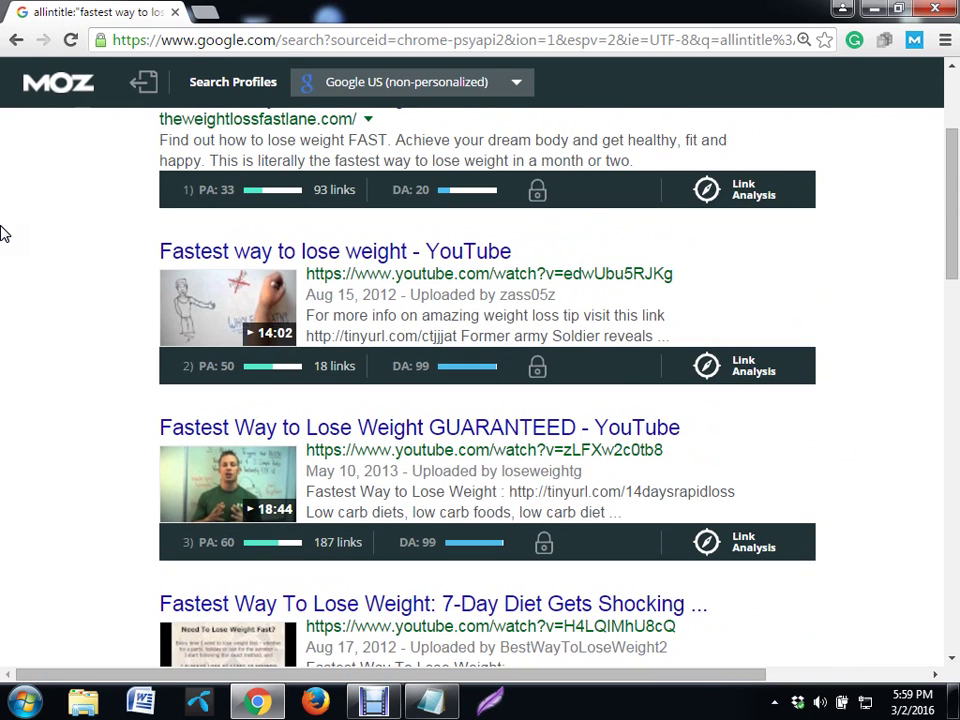
scroll(5, 233, up, 1)
scroll(5, 233, down, 2)
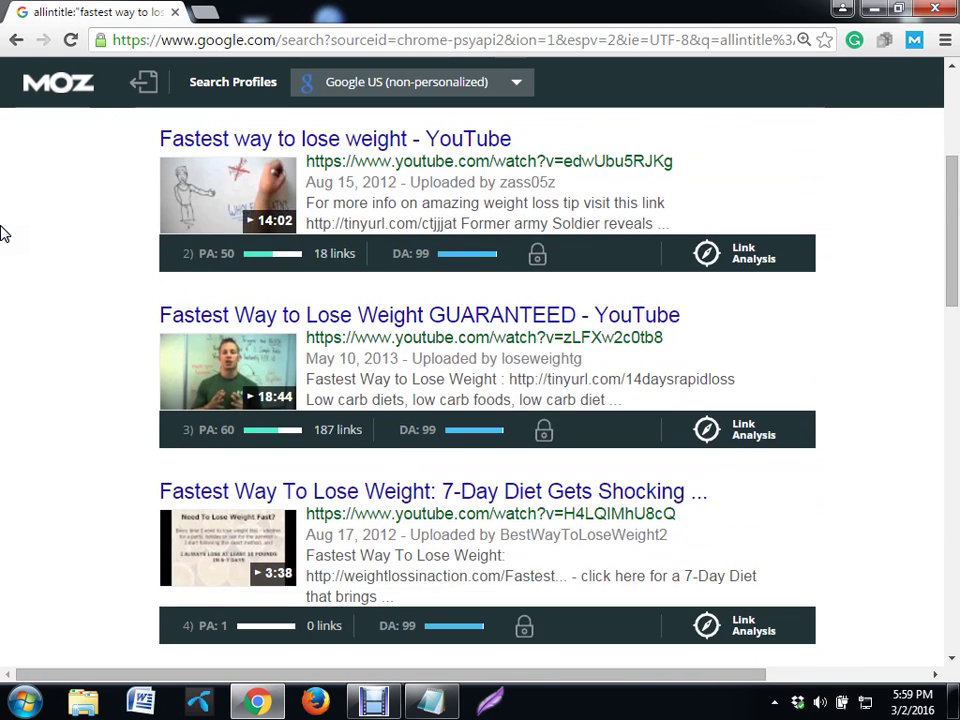
Examine the metrics of the fourth to tenth results and return to the start of the results
scroll(5, 233, down, 3)
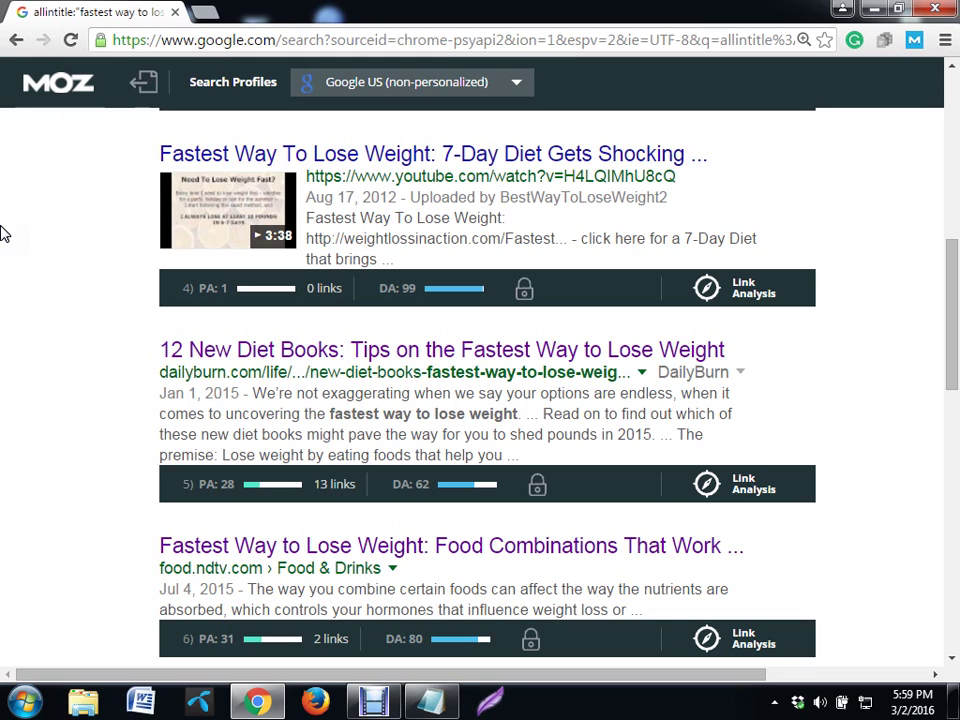
scroll(5, 233, down, 1)
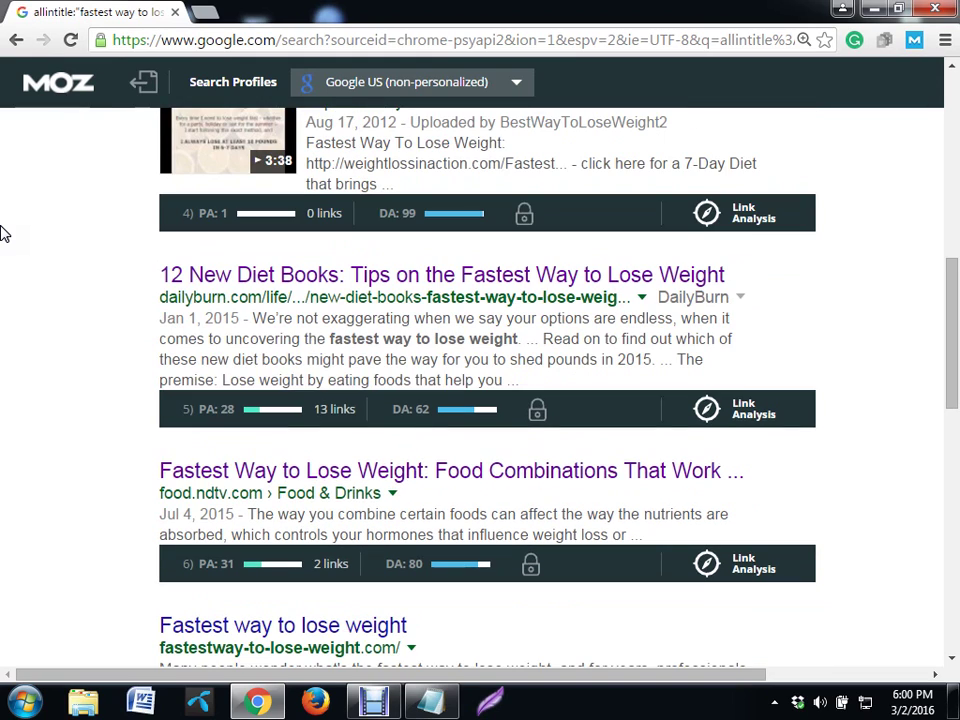
scroll(5, 233, down, 3)
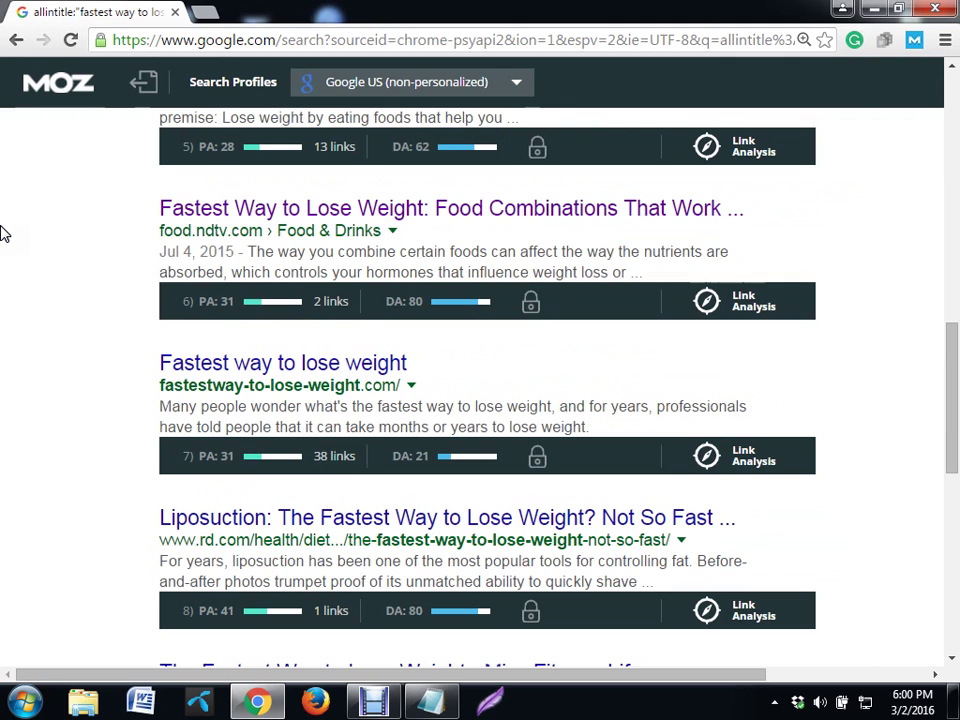
scroll(5, 233, down, 2)
scroll(5, 233, down, 2)
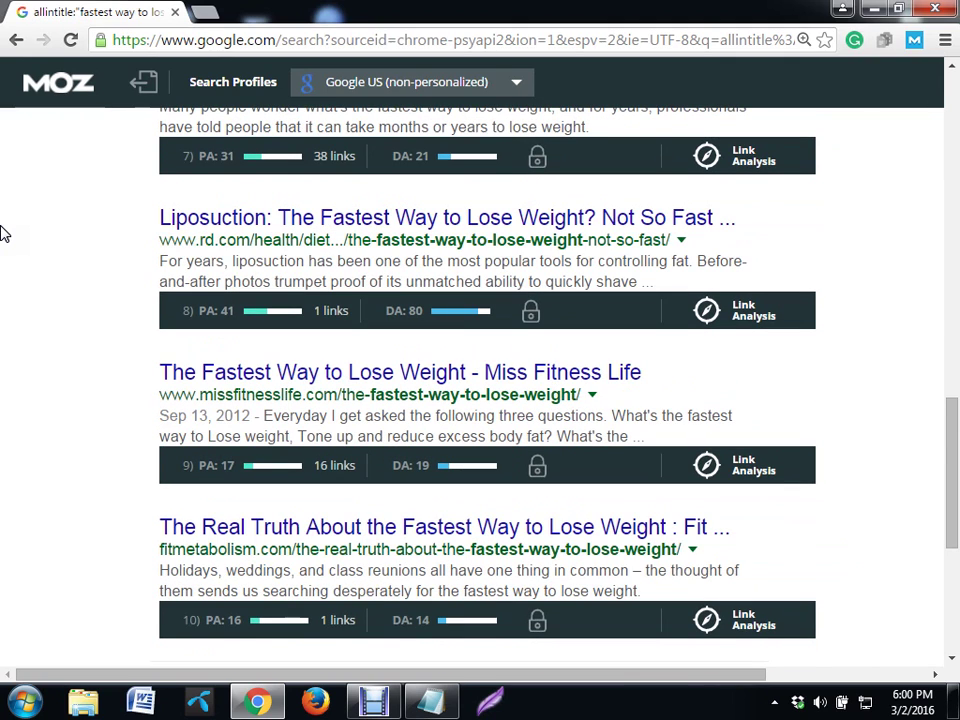
scroll(5, 233, up, 1)
scroll(5, 233, up, 6)
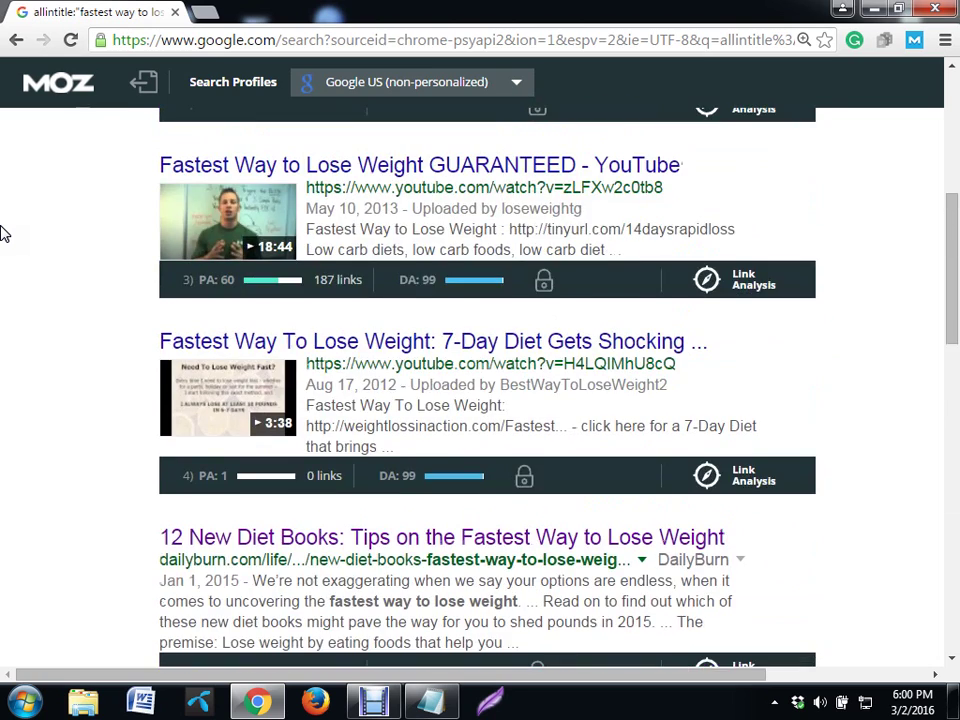
scroll(5, 233, up, 5)
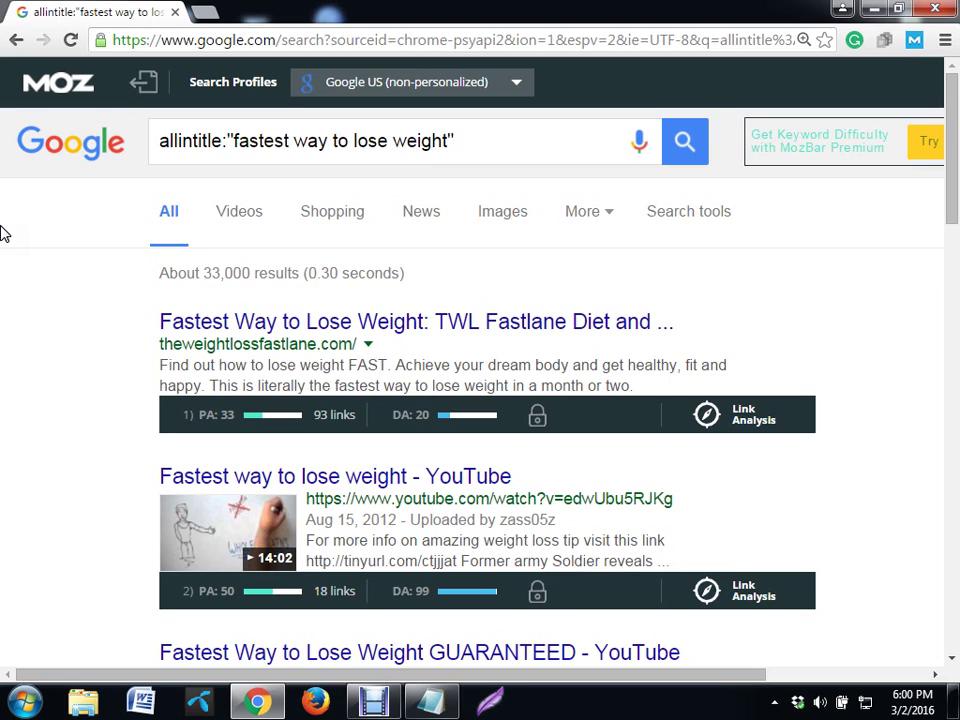
Recheck the authority and link metrics of the first four results against each other
scroll(5, 233, down, 1)
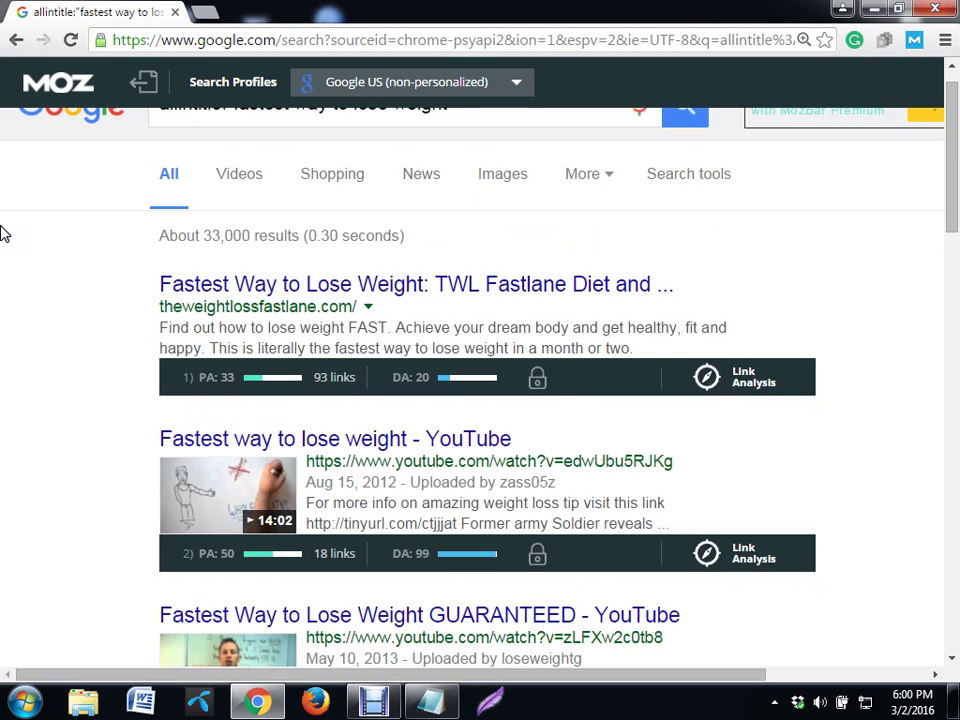
scroll(5, 233, down, 3)
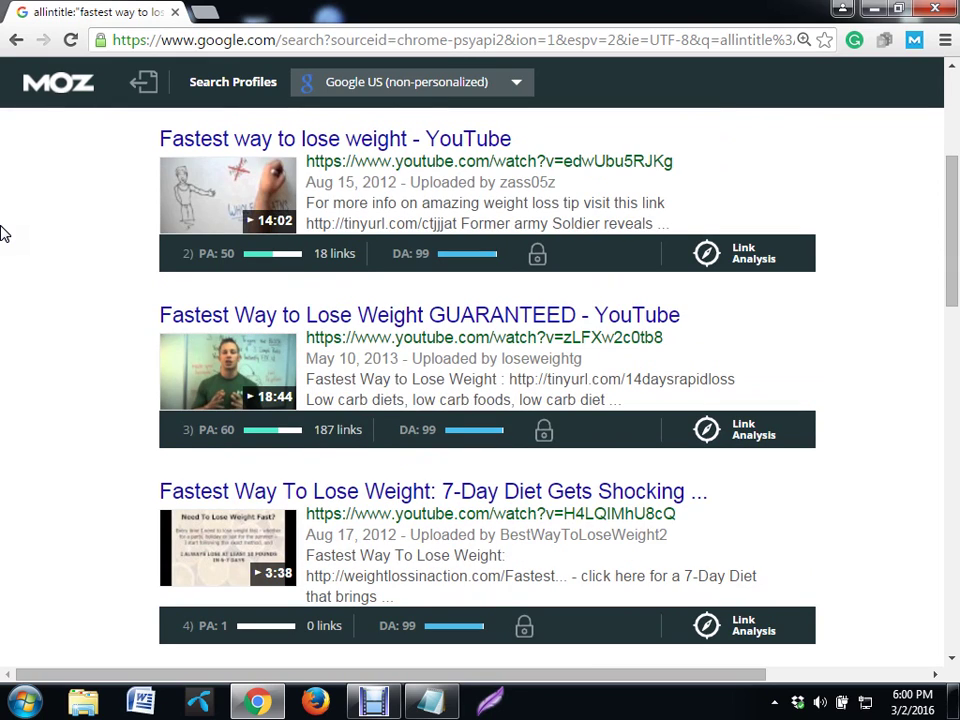
scroll(5, 233, down, 2)
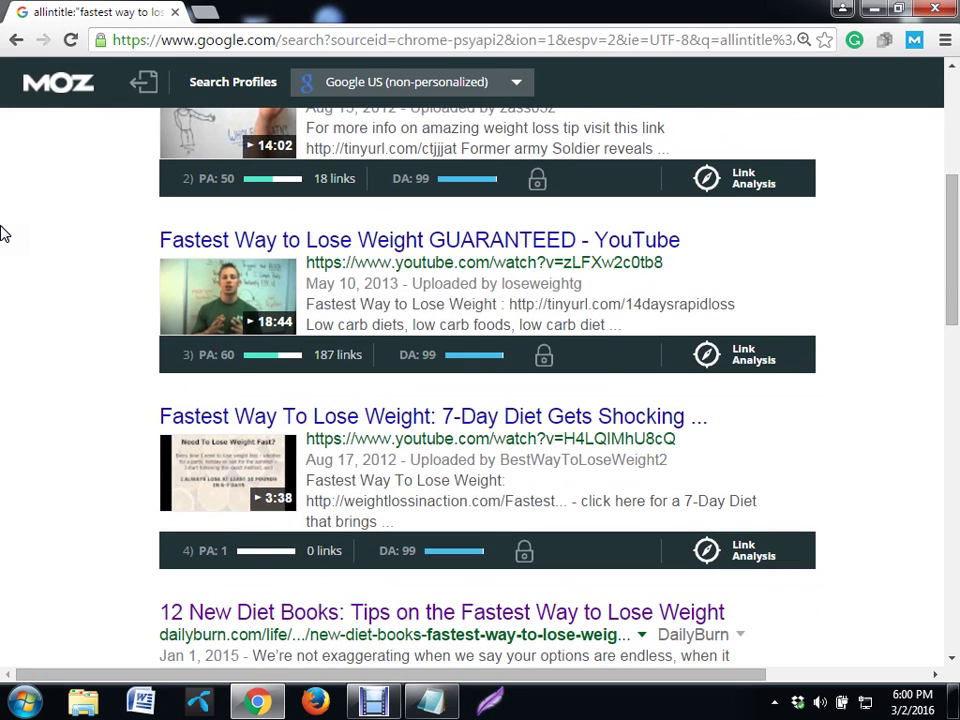
scroll(5, 233, up, 4)
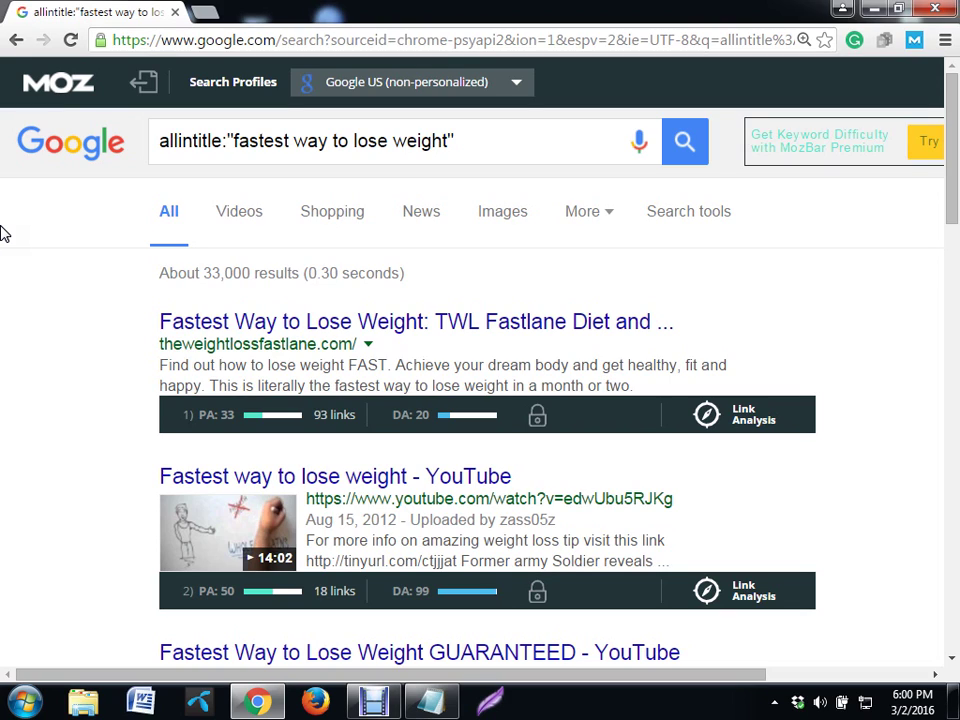
scroll(5, 233, down, 4)
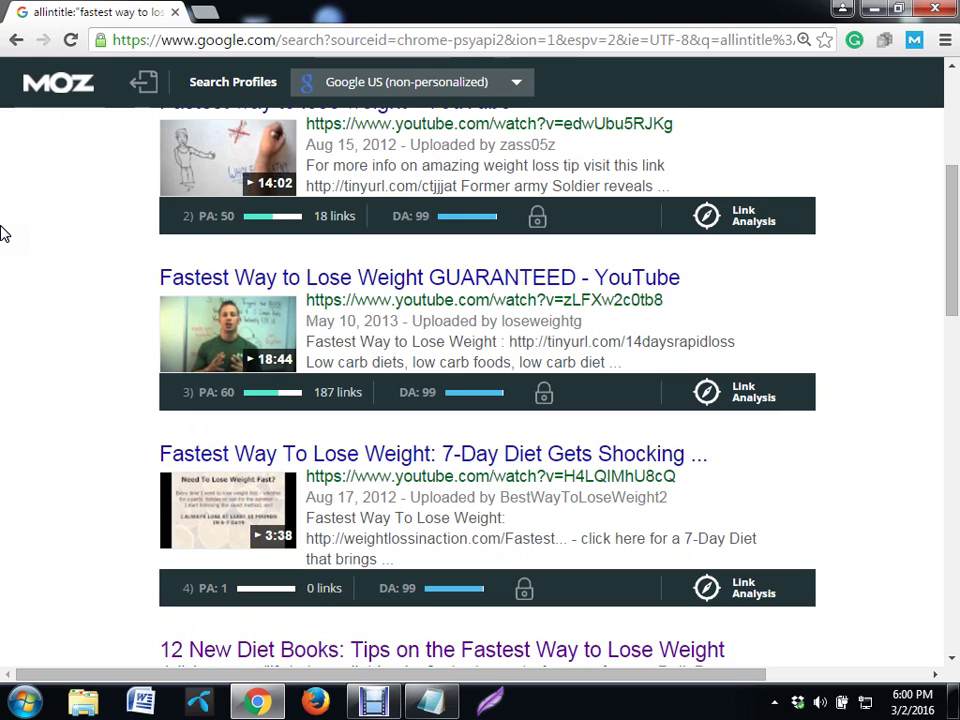
scroll(5, 233, up, 2)
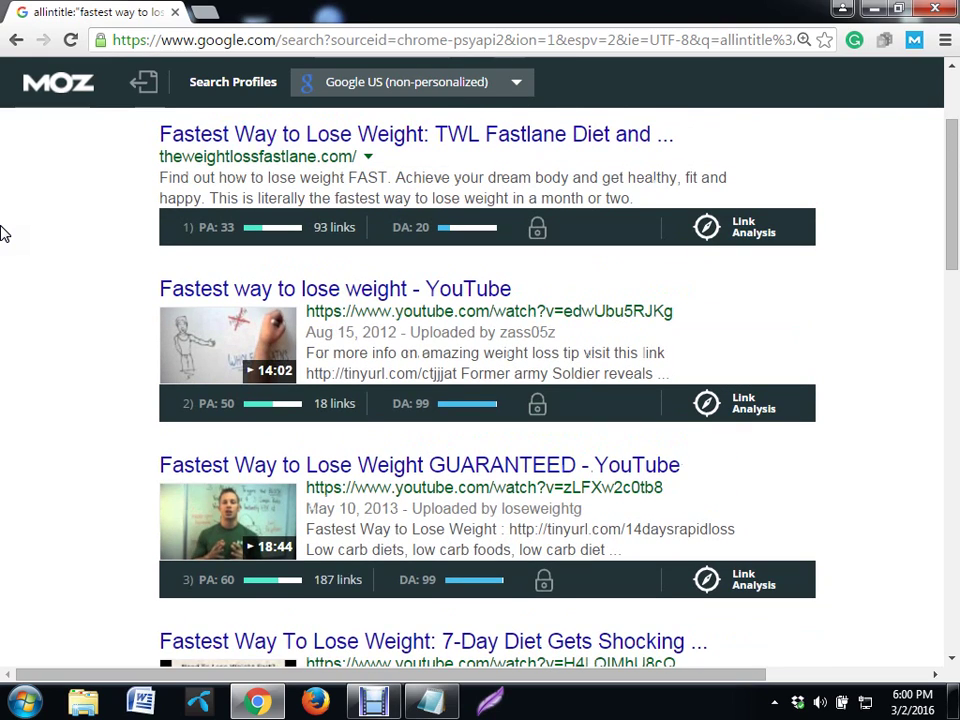
scroll(5, 233, up, 1)
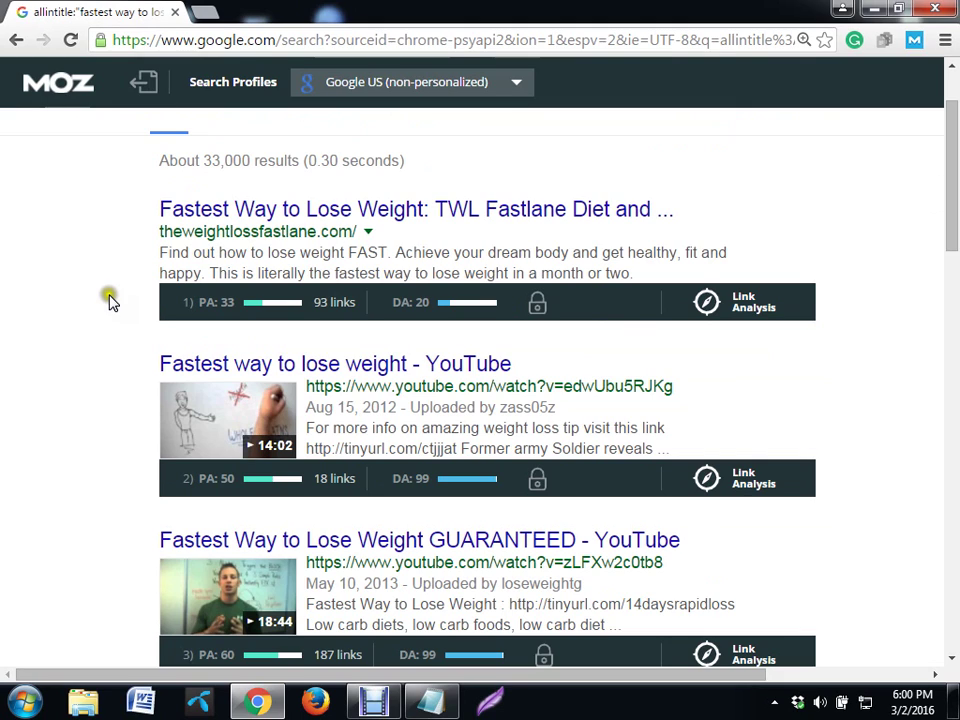
Go through the remaining results down to the tenth and assess their page and domain authority
scroll(133, 285, down, 1)
scroll(135, 290, down, 5)
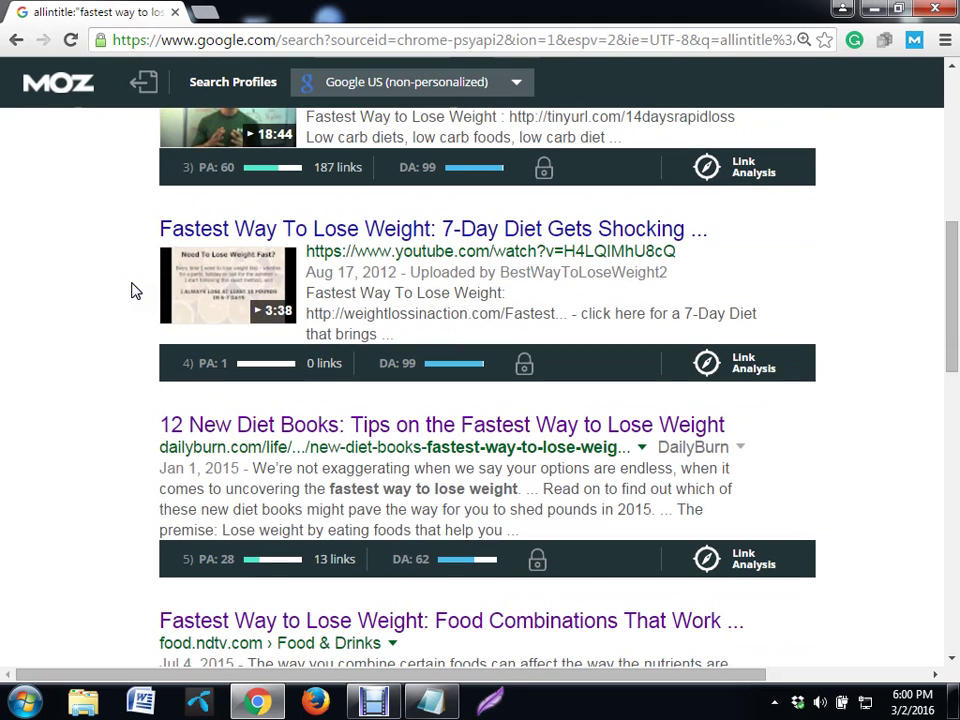
scroll(133, 289, down, 2)
scroll(135, 319, down, 1)
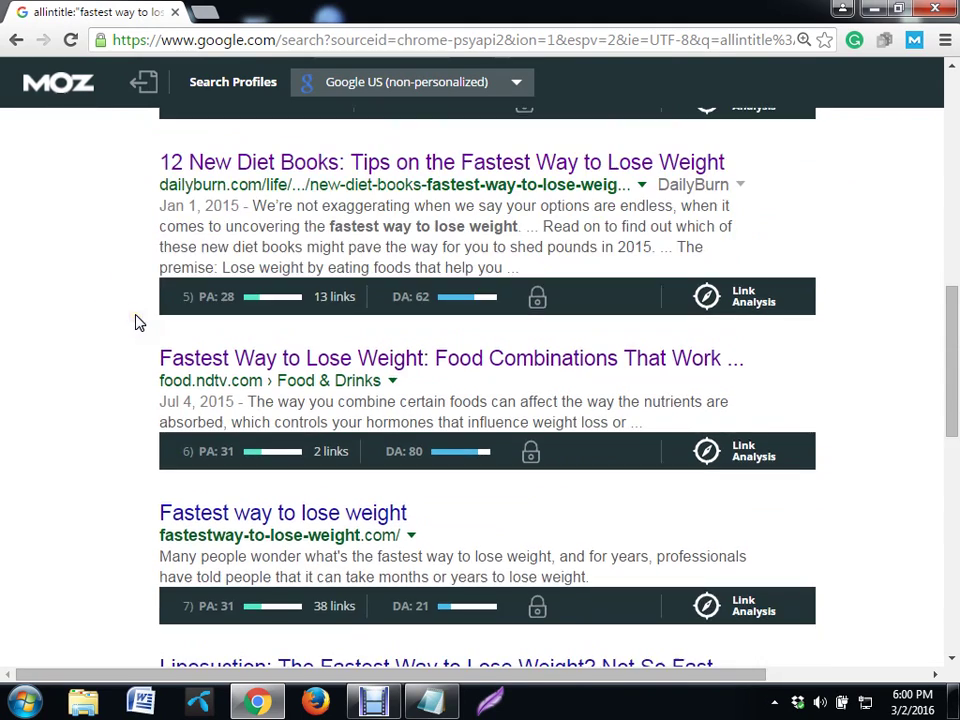
scroll(138, 322, down, 4)
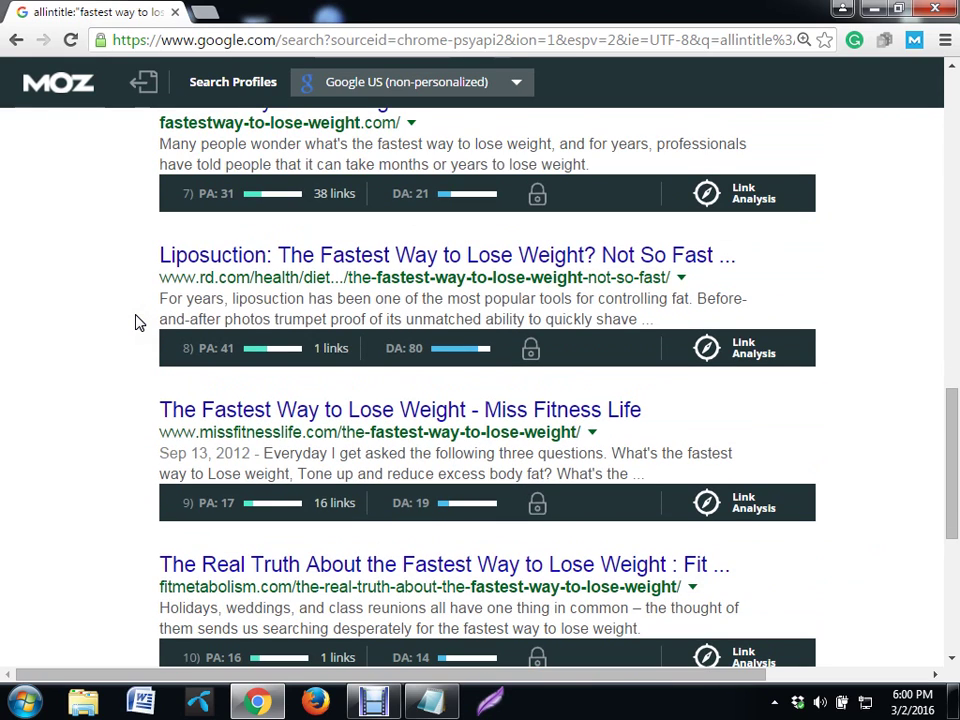
Open the second page of the allintitle results and look over its first few entries
scroll(138, 322, down, 2)
scroll(135, 322, down, 2)
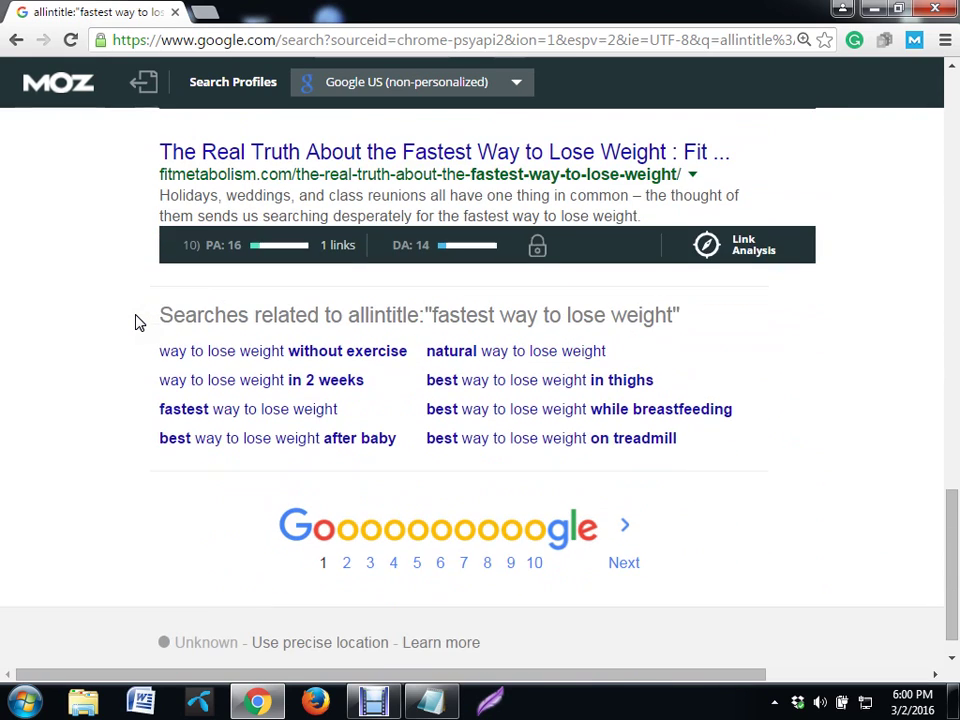
click(349, 565)
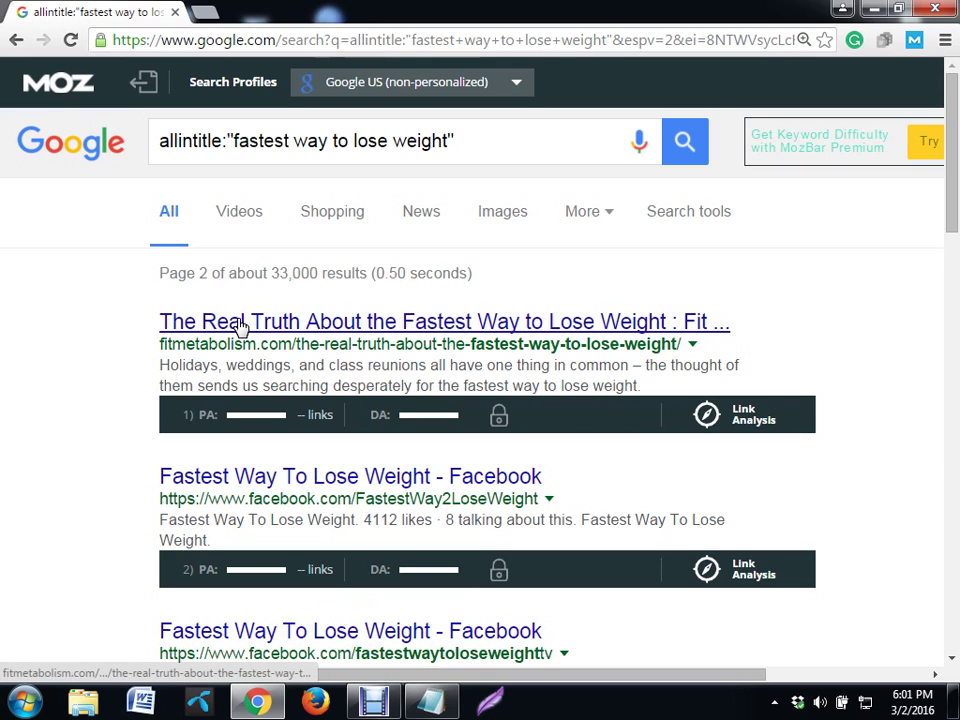
scroll(255, 420, down, 2)
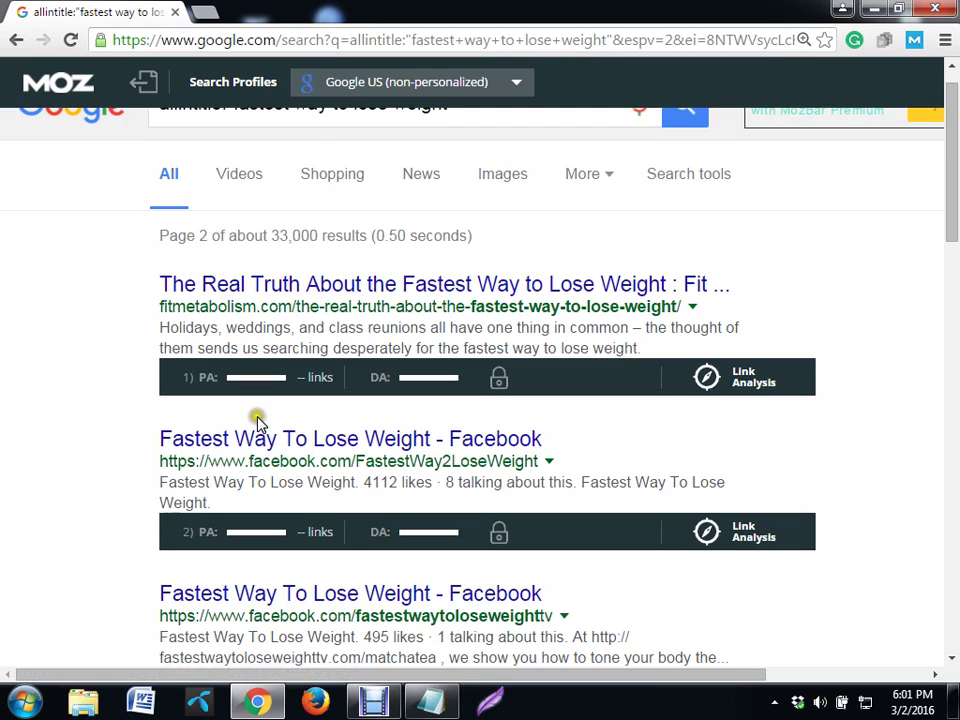
scroll(257, 425, down, 2)
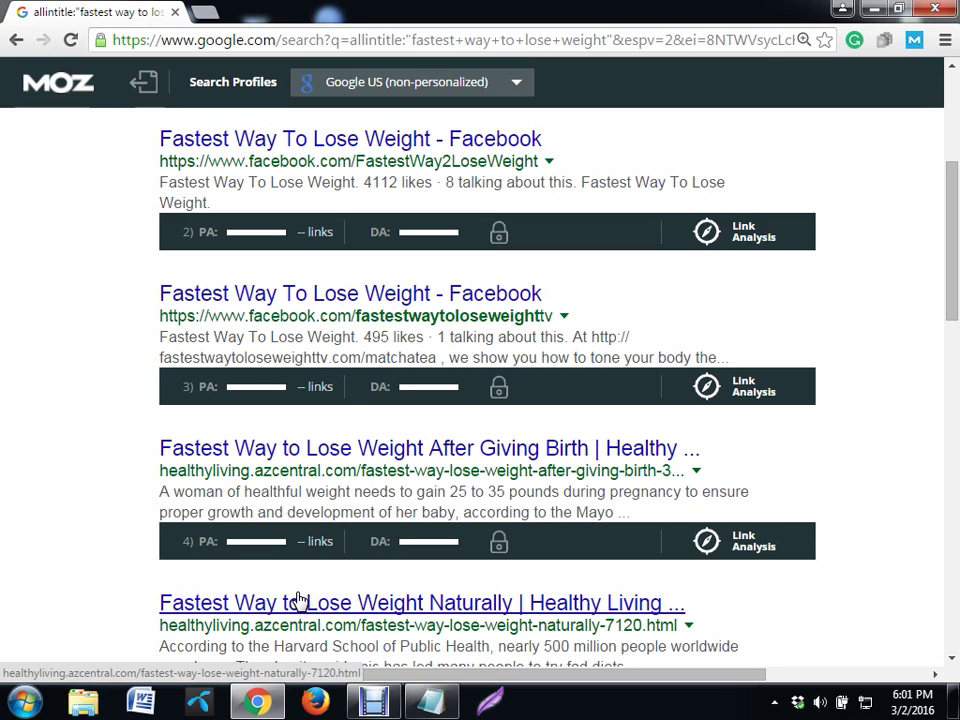
Try to load the missing MozBar metrics by reloading the results page and switching MozBar off and on
click(285, 45)
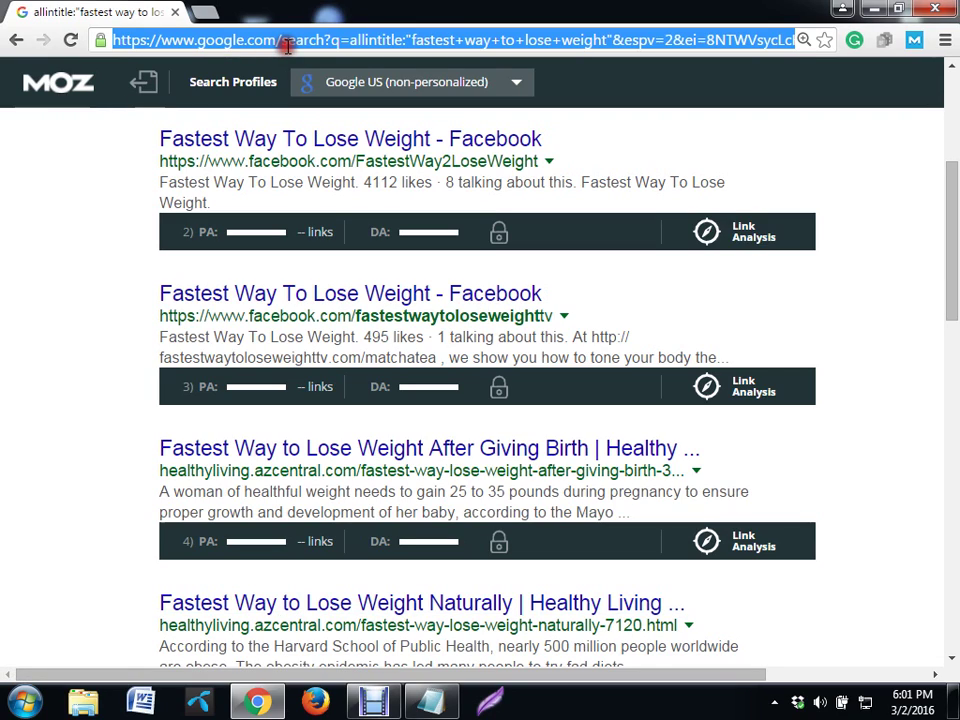
key(Return)
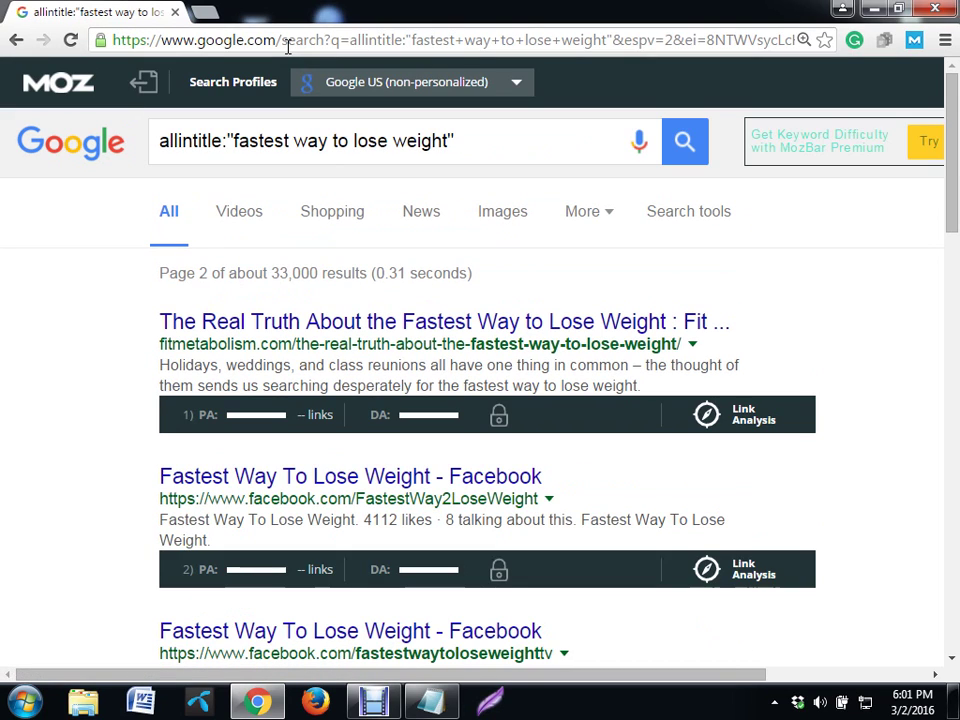
scroll(288, 46, down, 3)
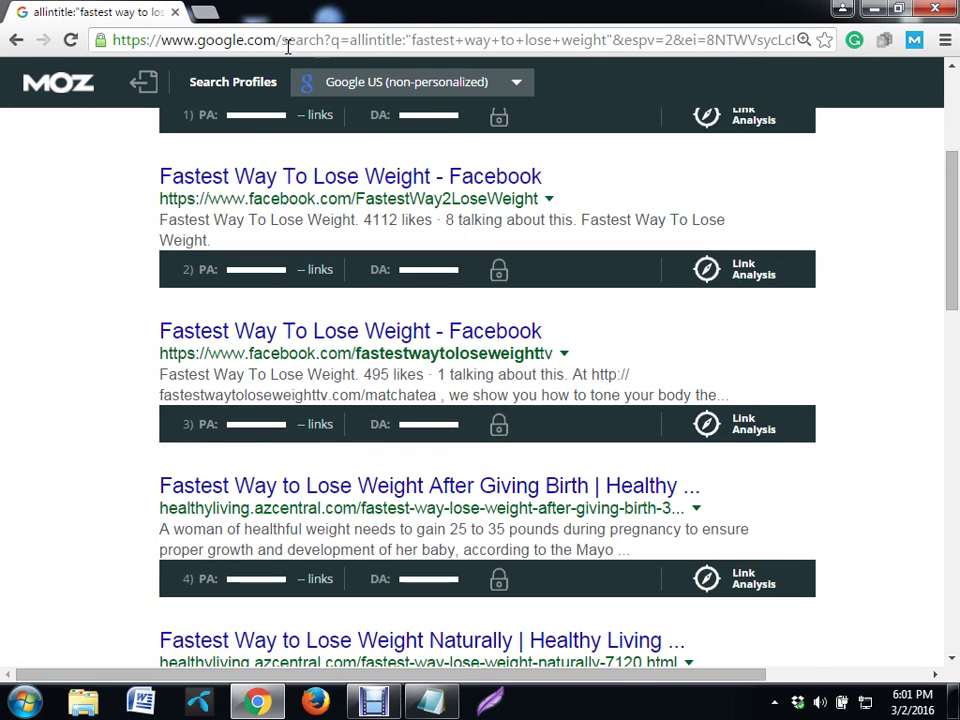
click(916, 40)
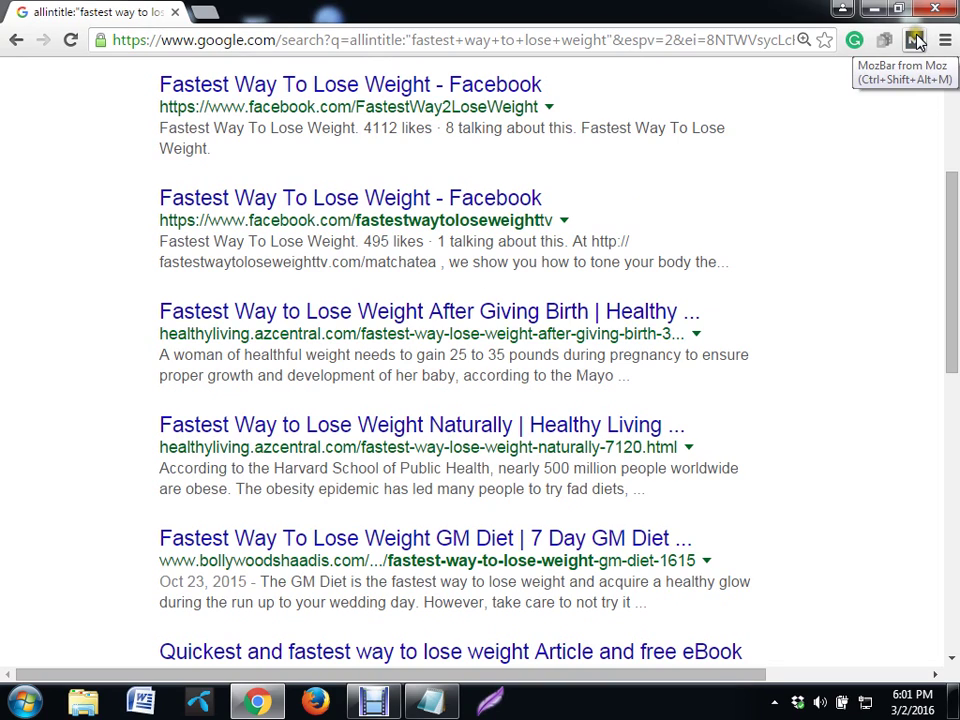
click(916, 40)
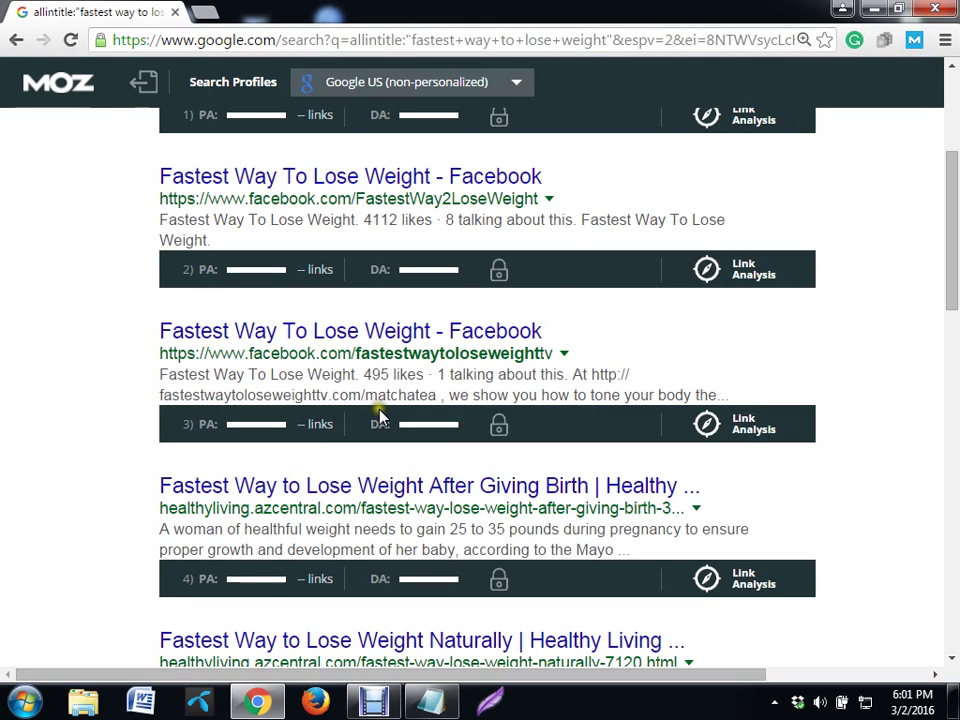
Go through the second page's results and check whether their authority and link metrics have loaded
scroll(86, 315, down, 1)
scroll(88, 318, down, 2)
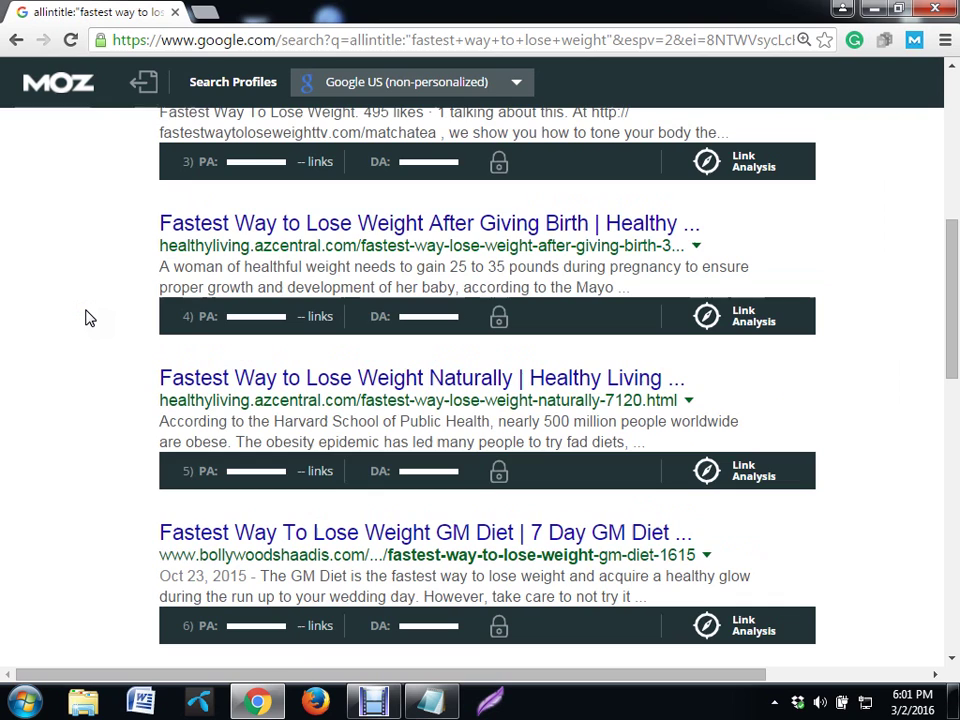
scroll(86, 318, up, 1)
scroll(86, 318, up, 4)
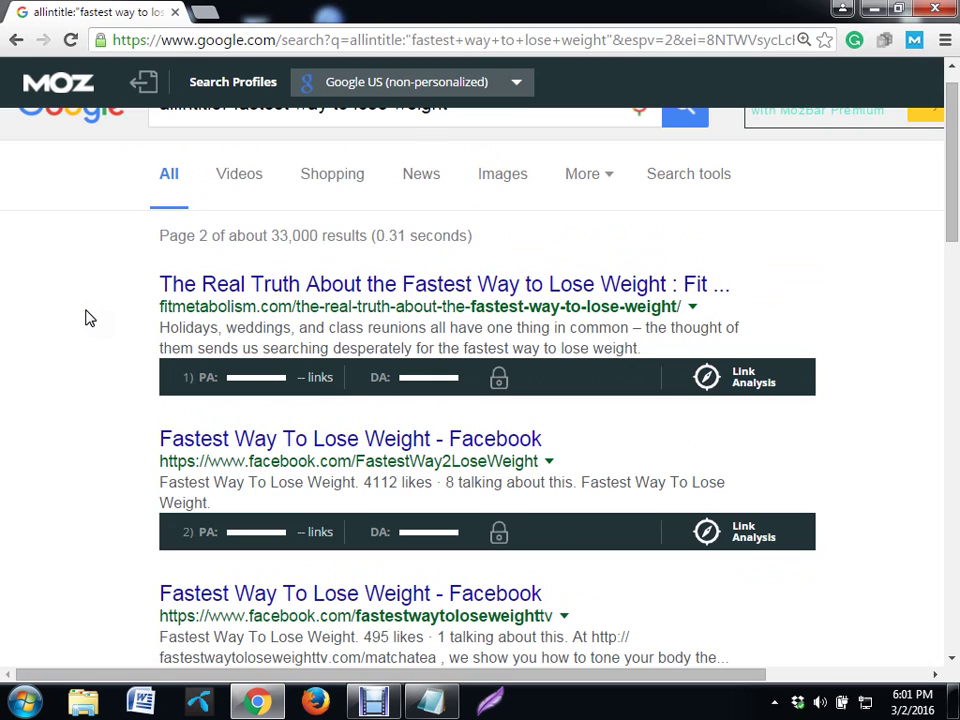
scroll(88, 318, down, 6)
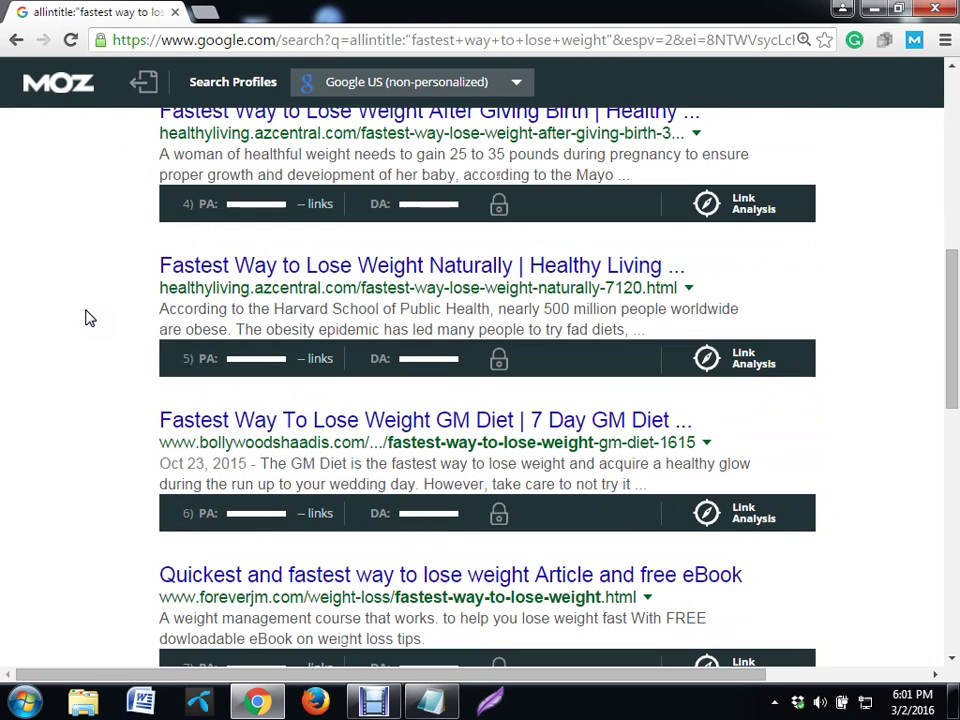
scroll(88, 318, down, 4)
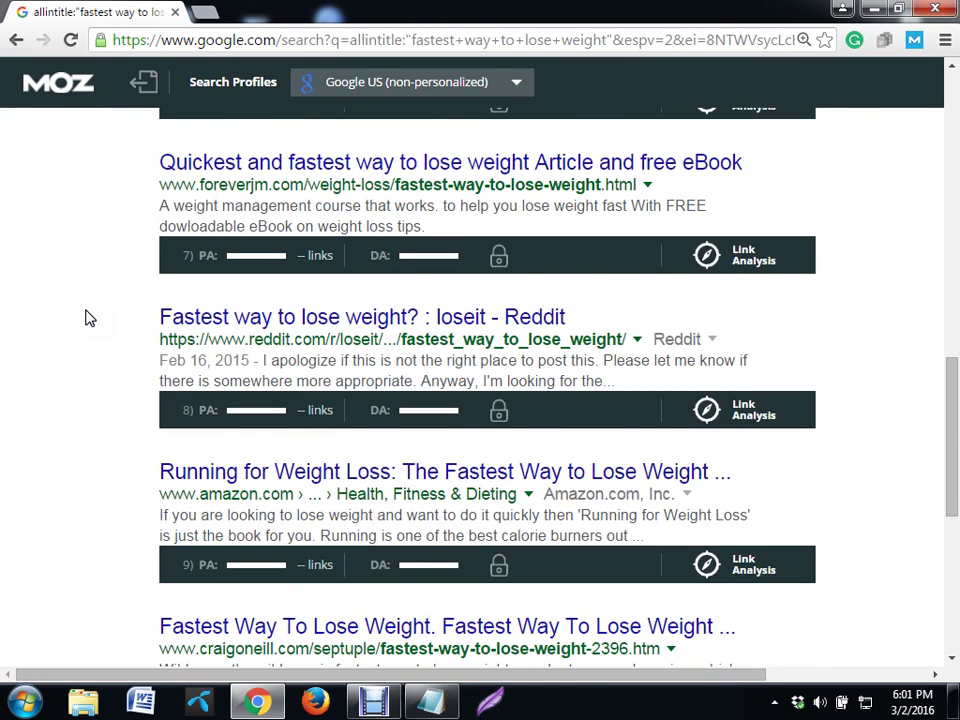
scroll(88, 318, up, 4)
scroll(90, 318, up, 6)
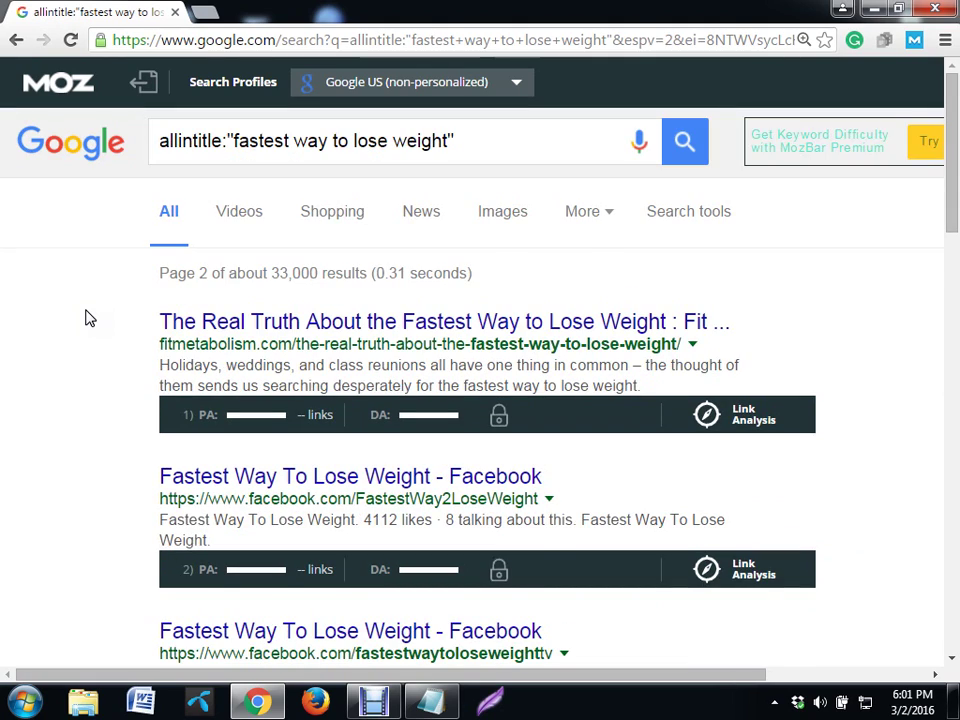
scroll(88, 318, down, 2)
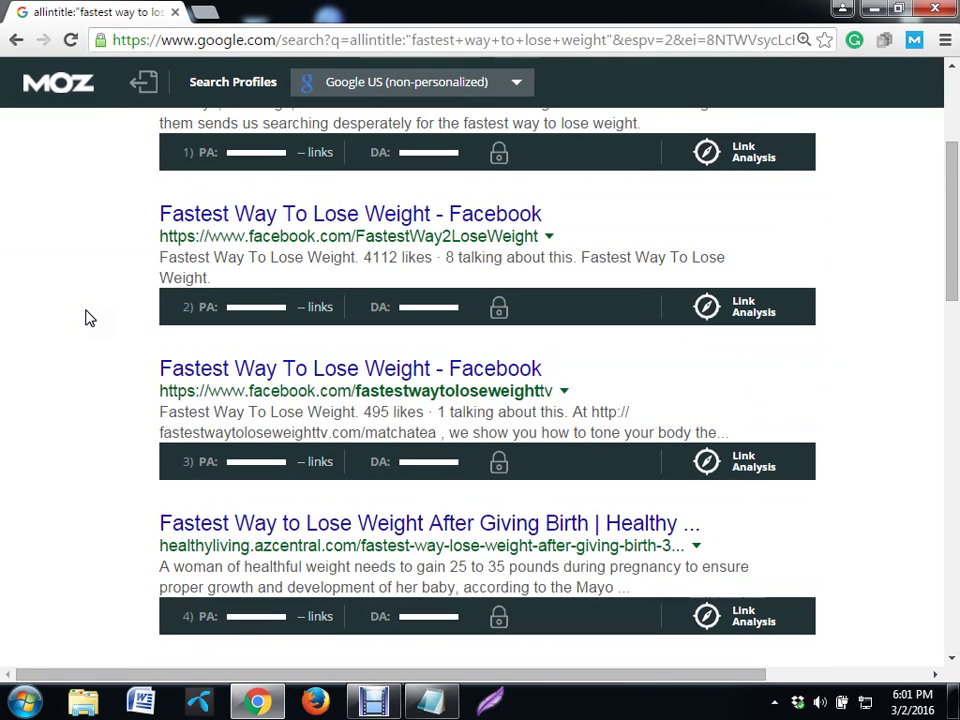
scroll(88, 318, down, 2)
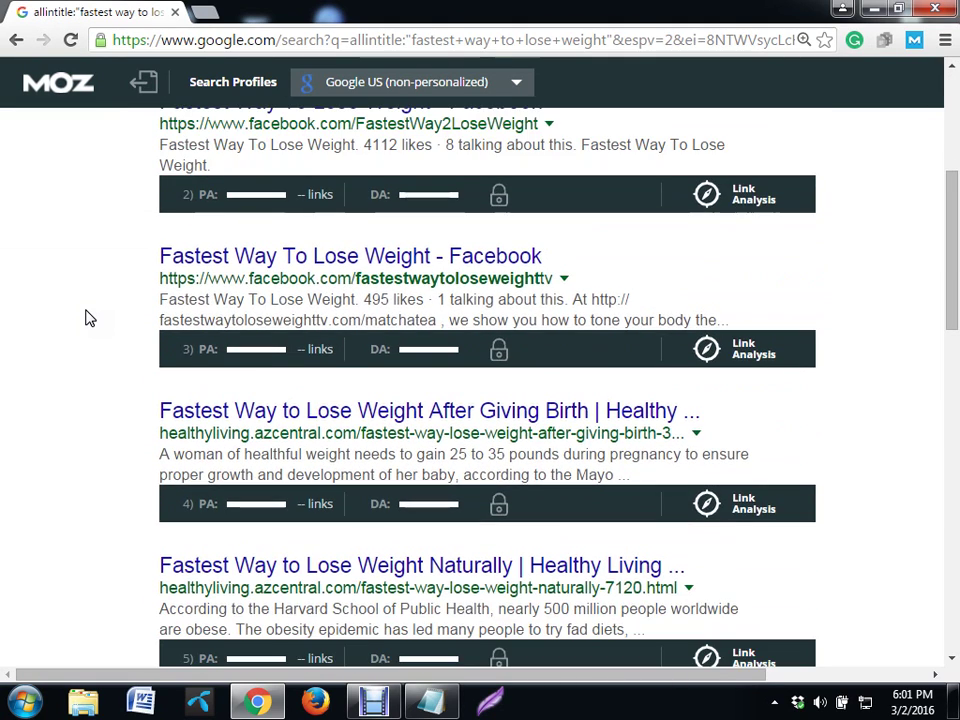
scroll(88, 318, down, 2)
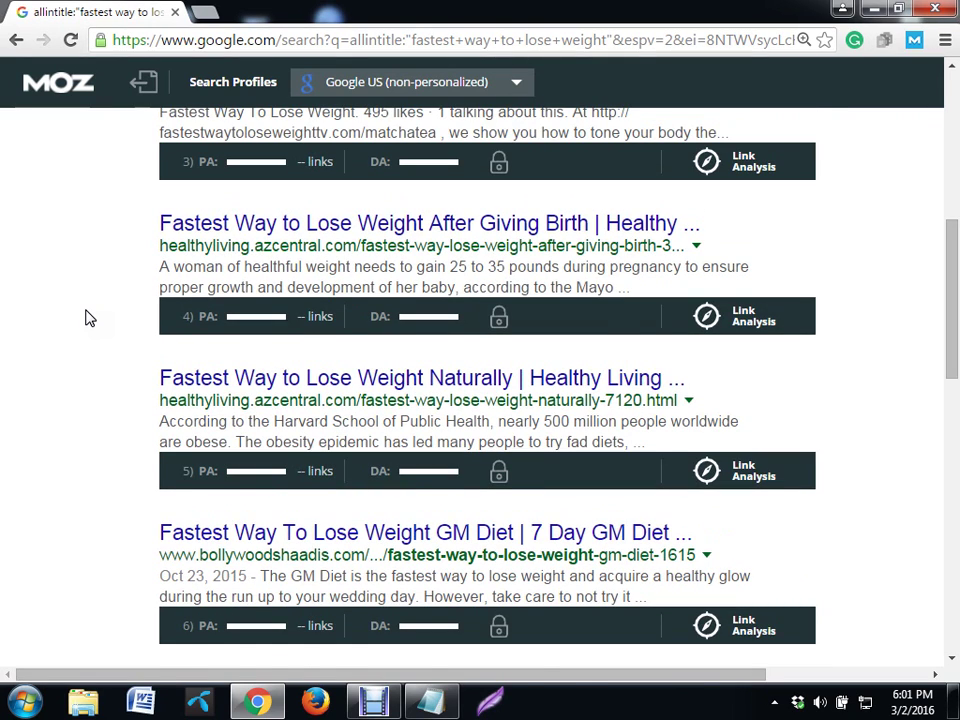
scroll(88, 318, up, 5)
scroll(88, 318, down, 7)
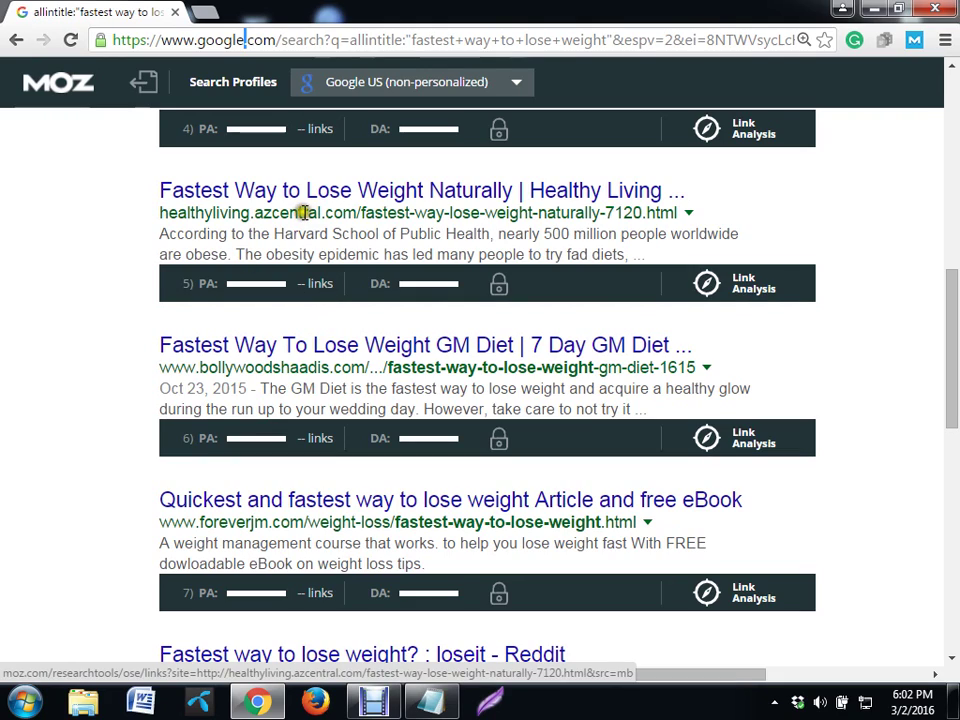
Reload the second results page and compare the page authority, links and domain authority of its first six results
click(351, 42)
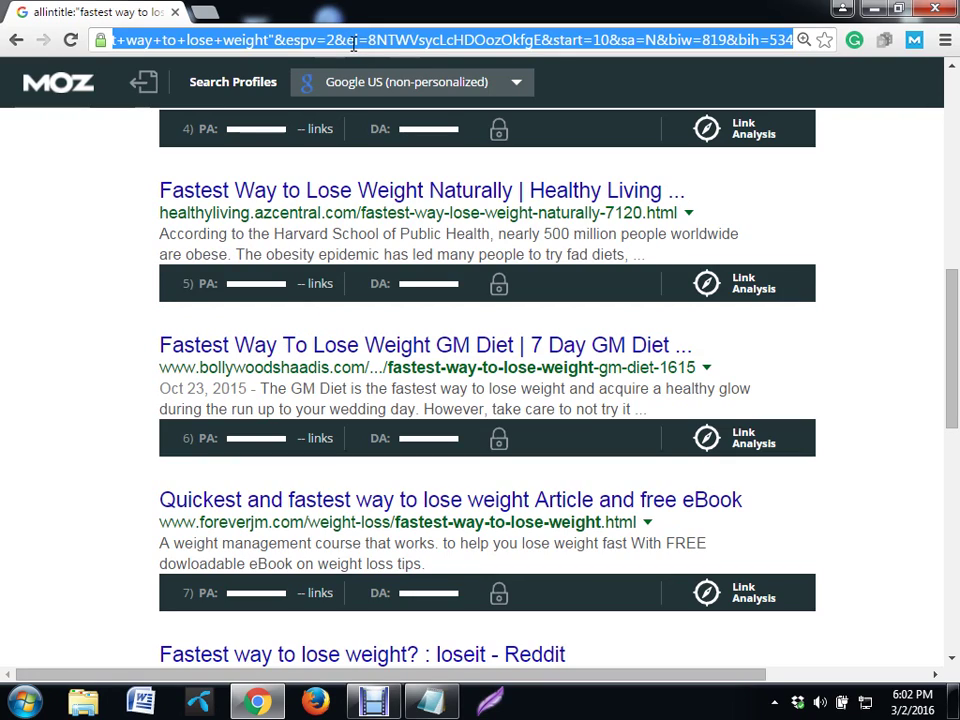
key(Return)
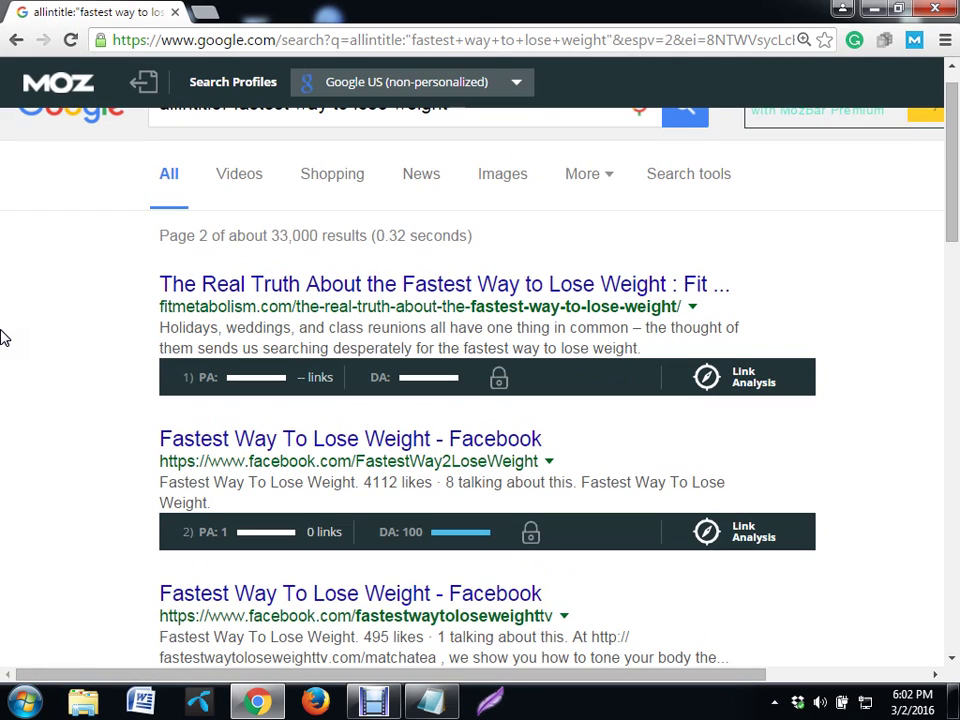
scroll(3, 338, down, 2)
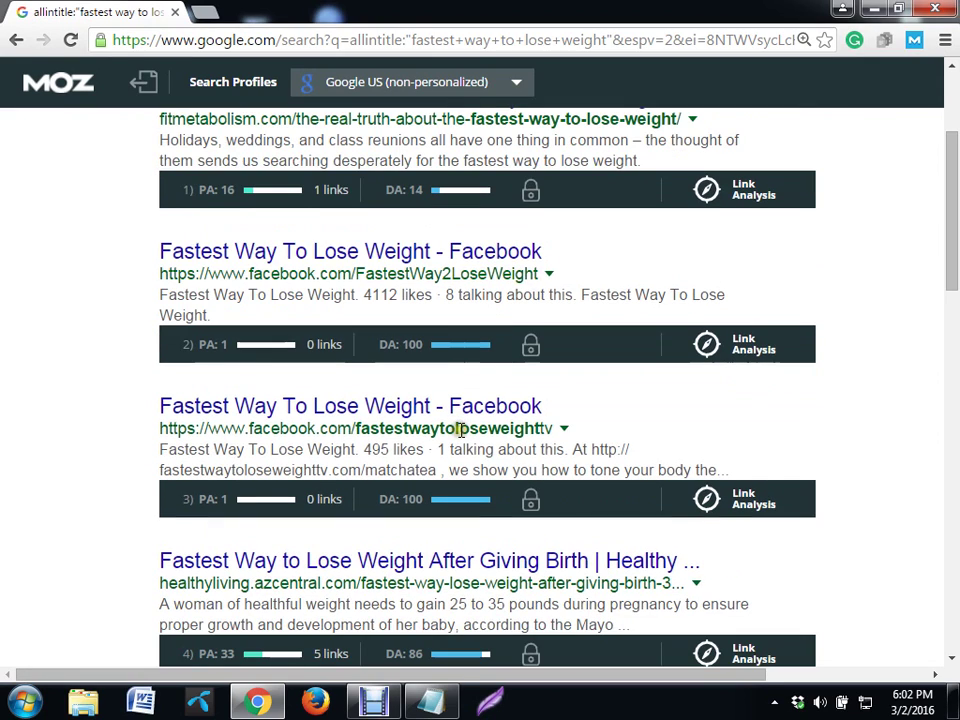
scroll(462, 430, down, 1)
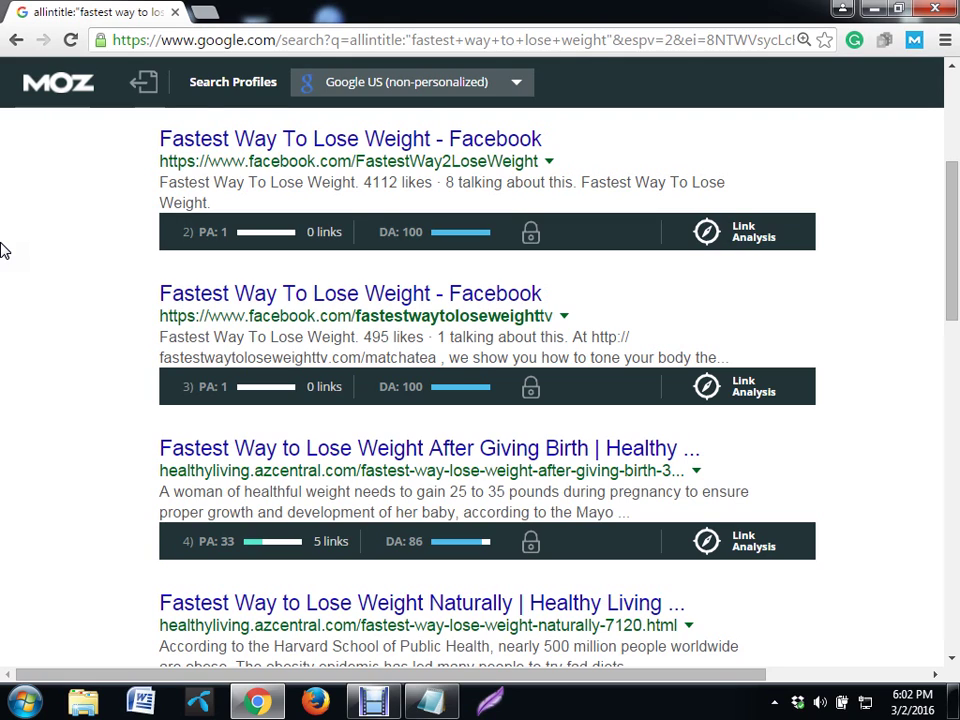
scroll(3, 250, down, 2)
scroll(3, 250, down, 1)
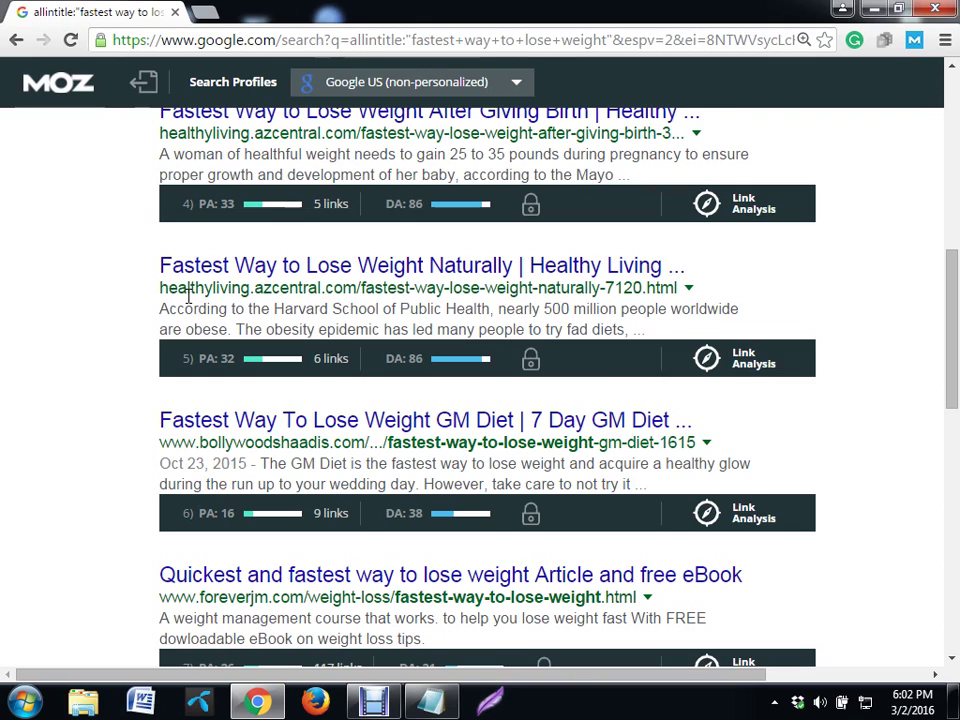
scroll(188, 296, up, 4)
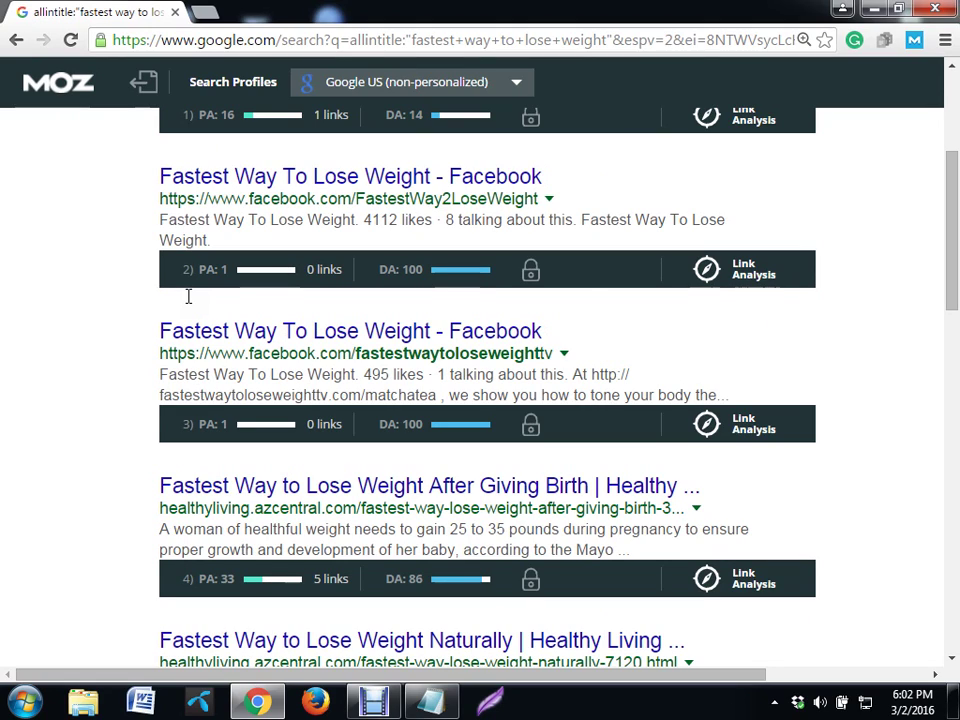
scroll(188, 296, up, 3)
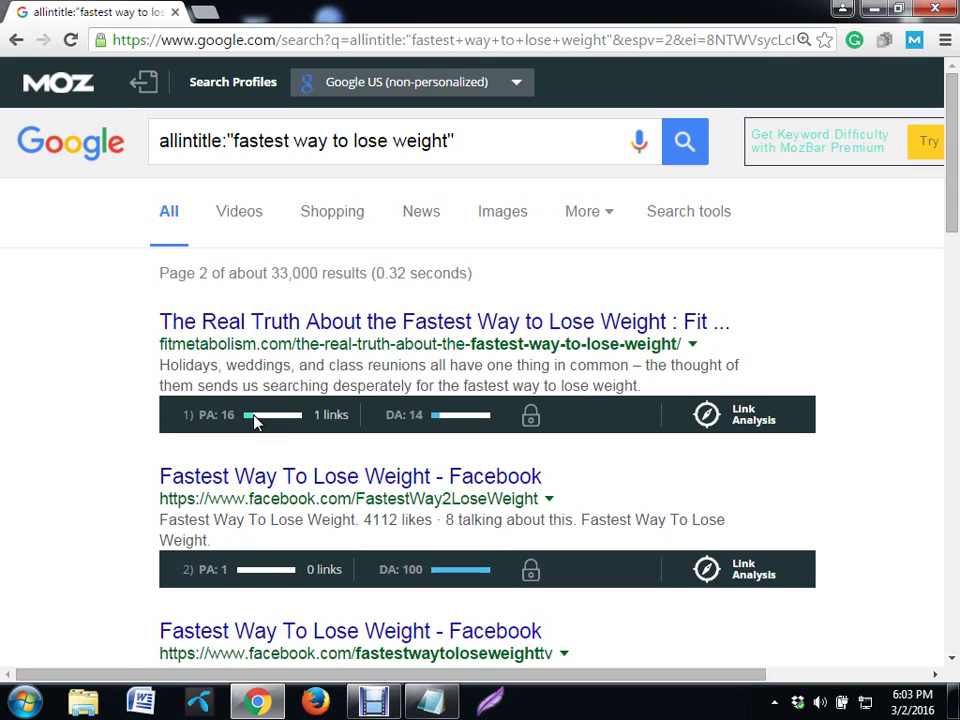
mouse_move(425, 711)
click(32, 328)
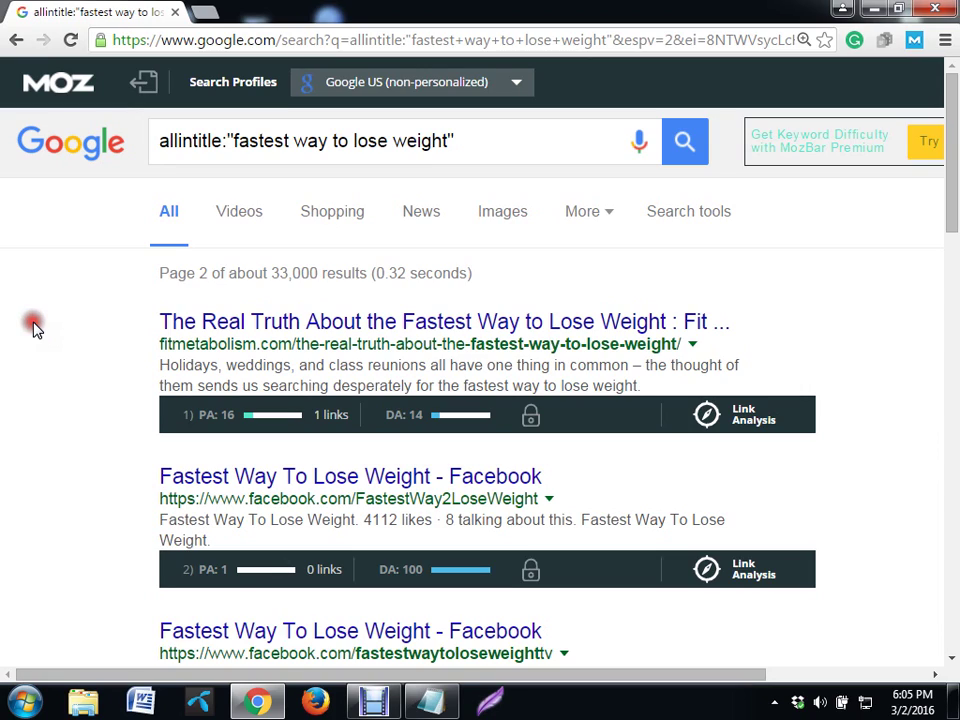
Switch to Windows Explorer, dismiss the scan-and-fix prompt and open the Keyword research folder on the @$-41@ drive
click(88, 705)
click(88, 705)
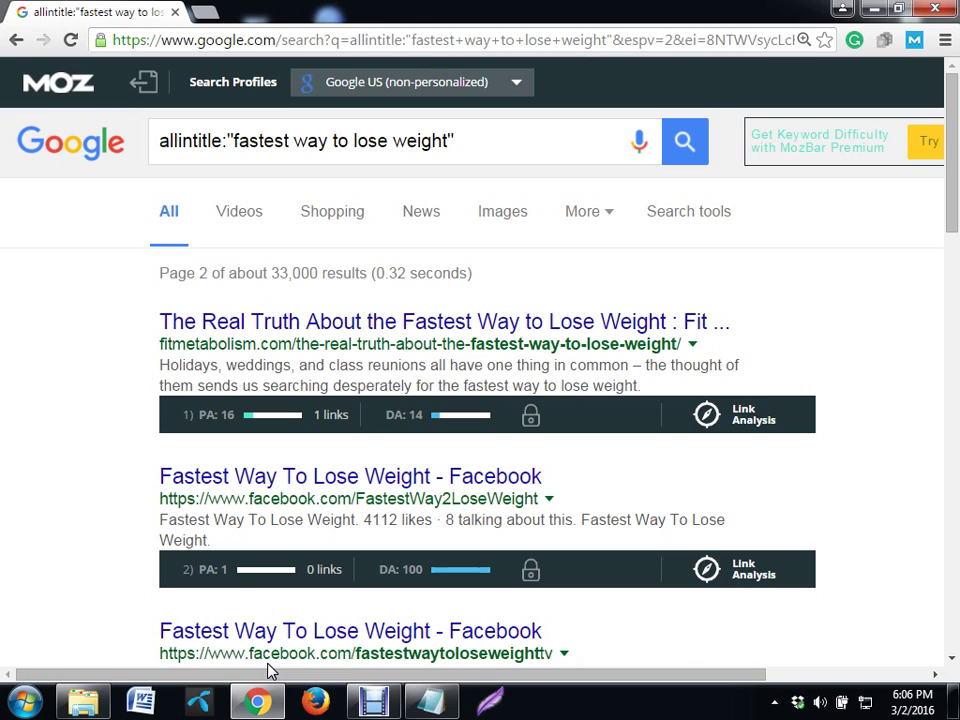
click(88, 702)
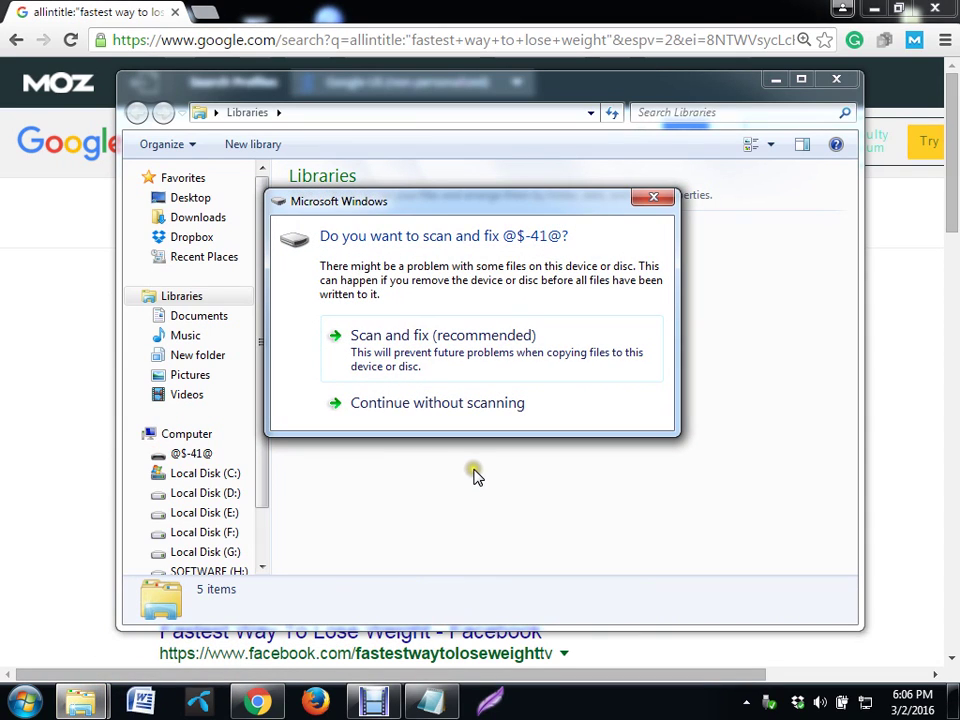
click(655, 198)
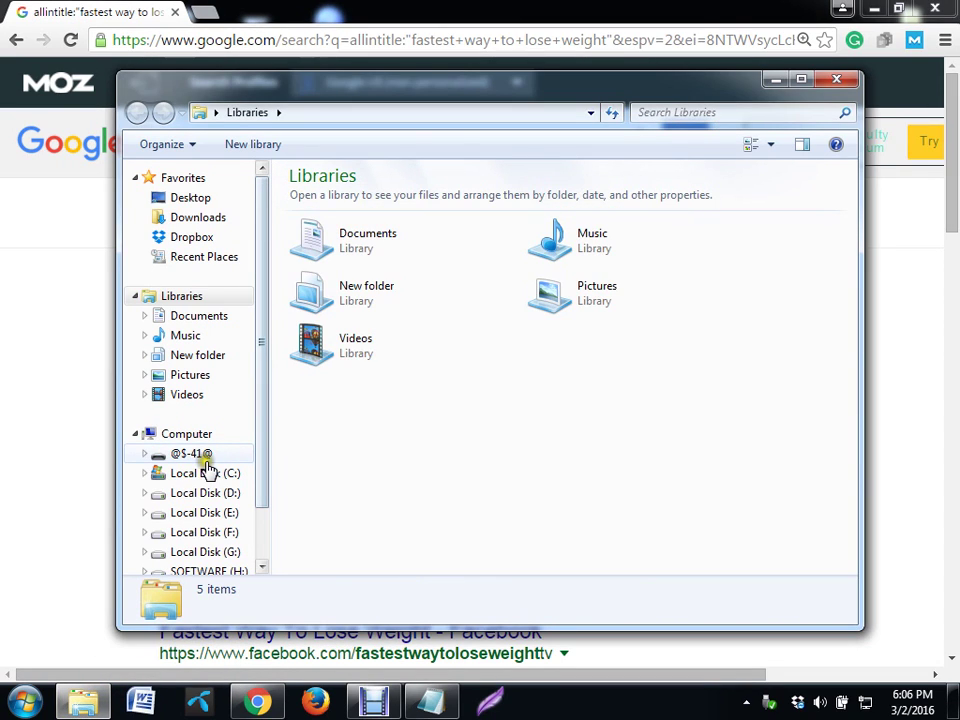
click(205, 466)
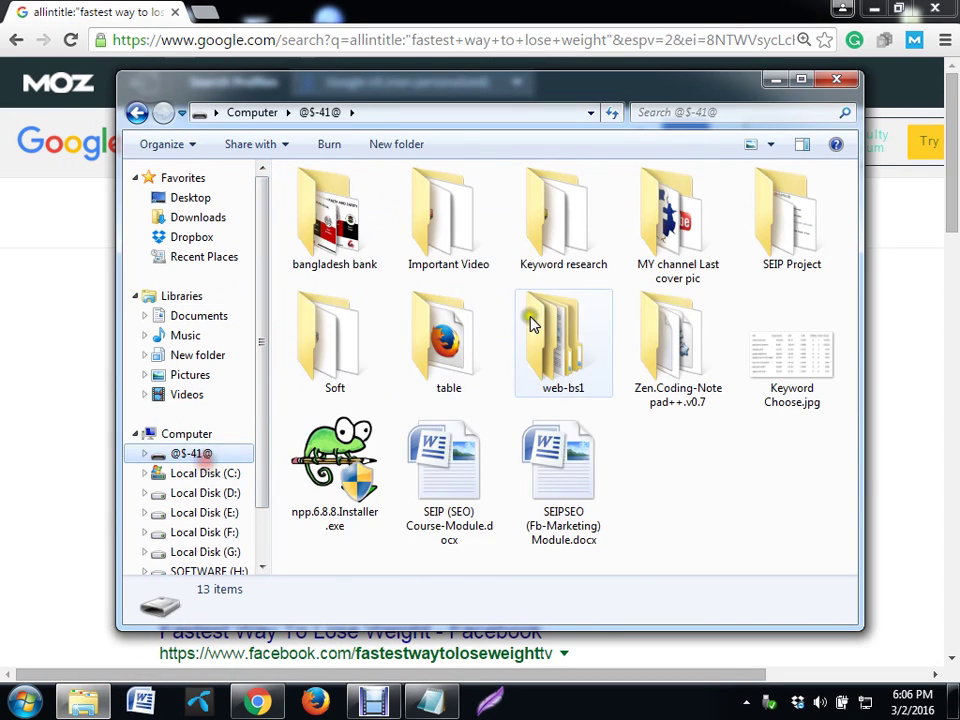
double_click(565, 235)
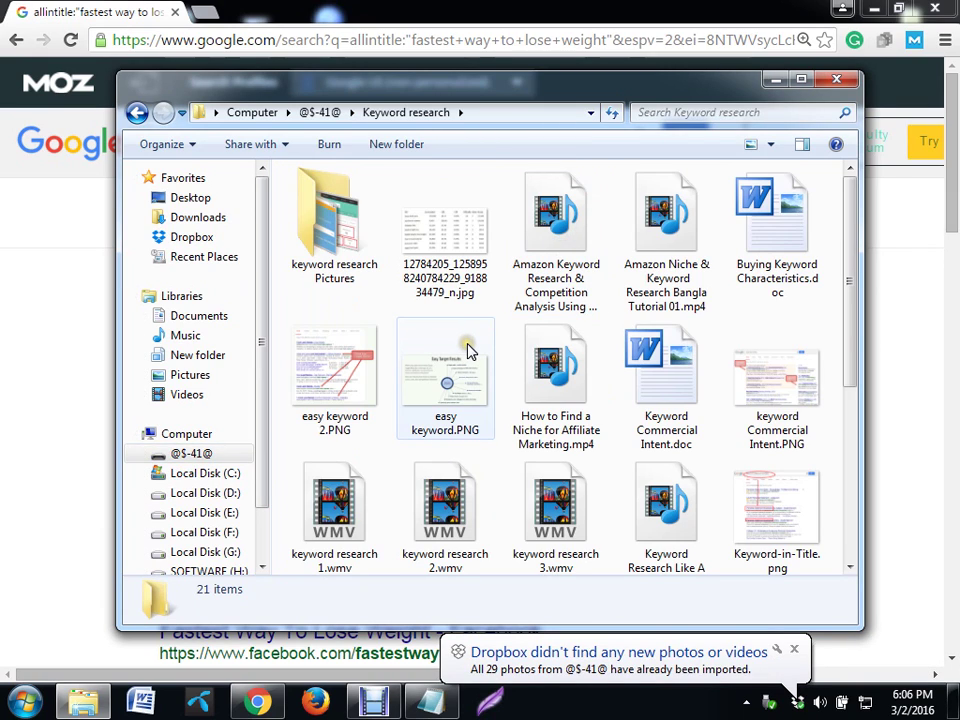
View the Word document "Which niche should you work.docx" from the end of the folder and close it
click(445, 505)
key(End)
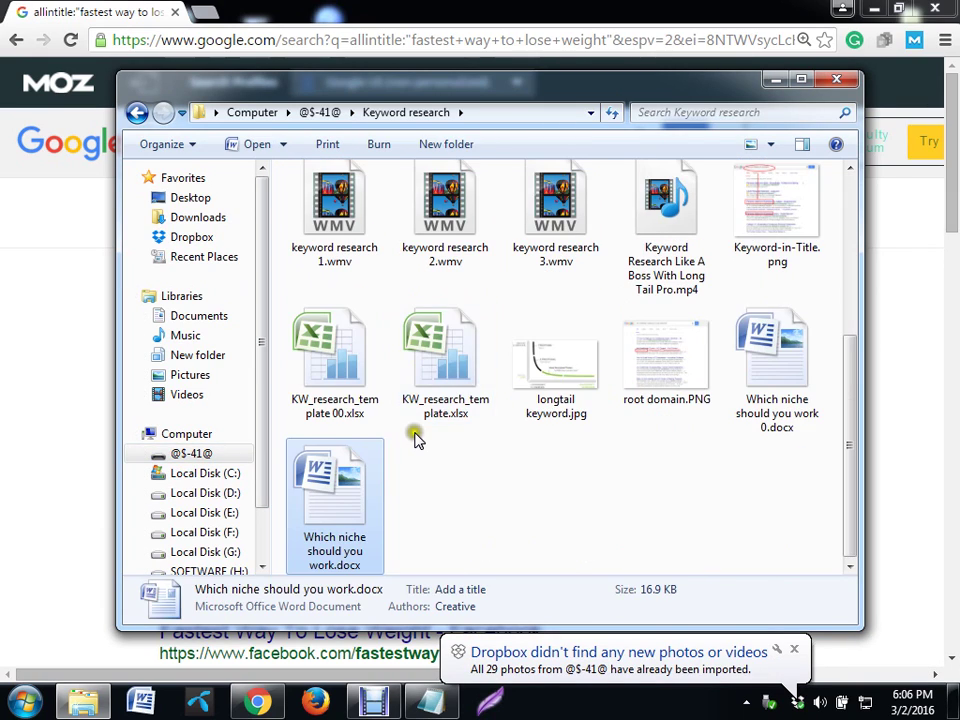
double_click(330, 490)
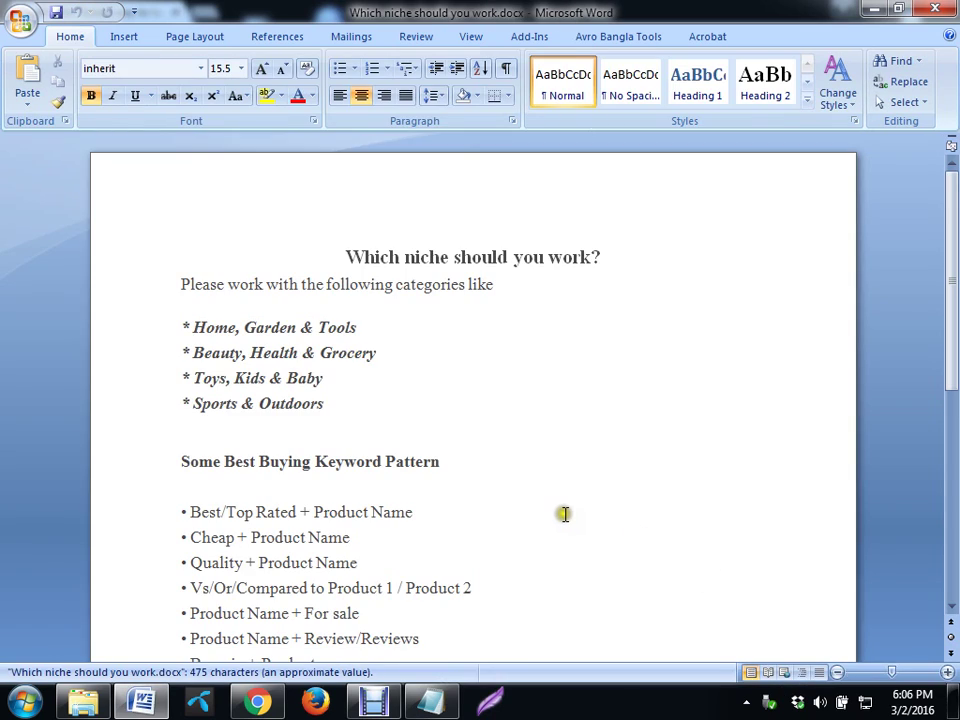
click(943, 9)
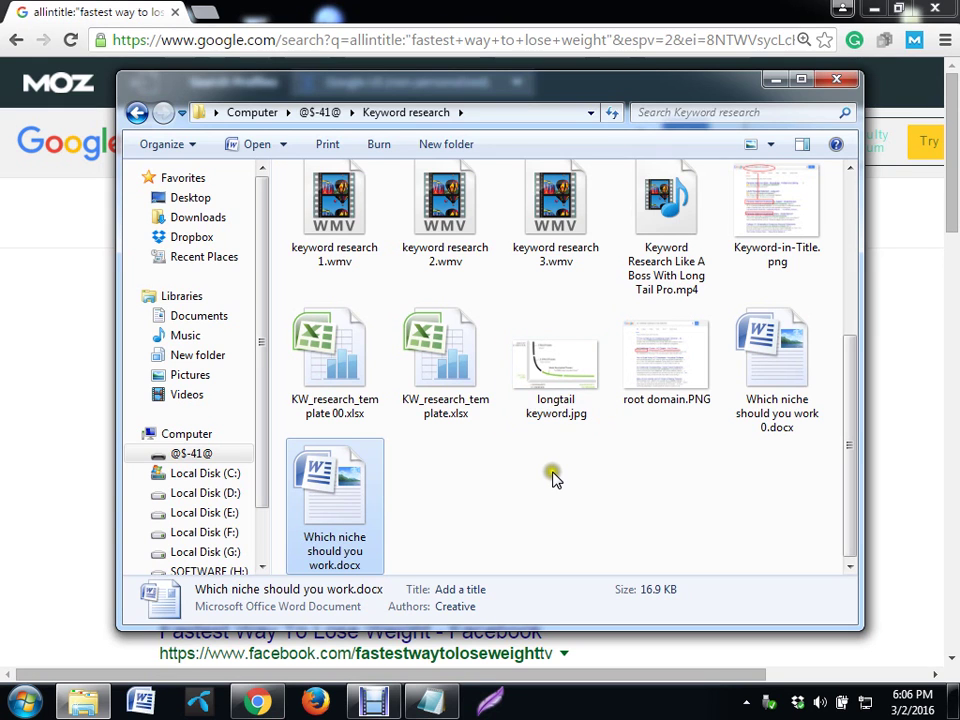
Open KW_research_template.xlsx from the Keyword research folder and select the Keyword header in cell C6
click(458, 390)
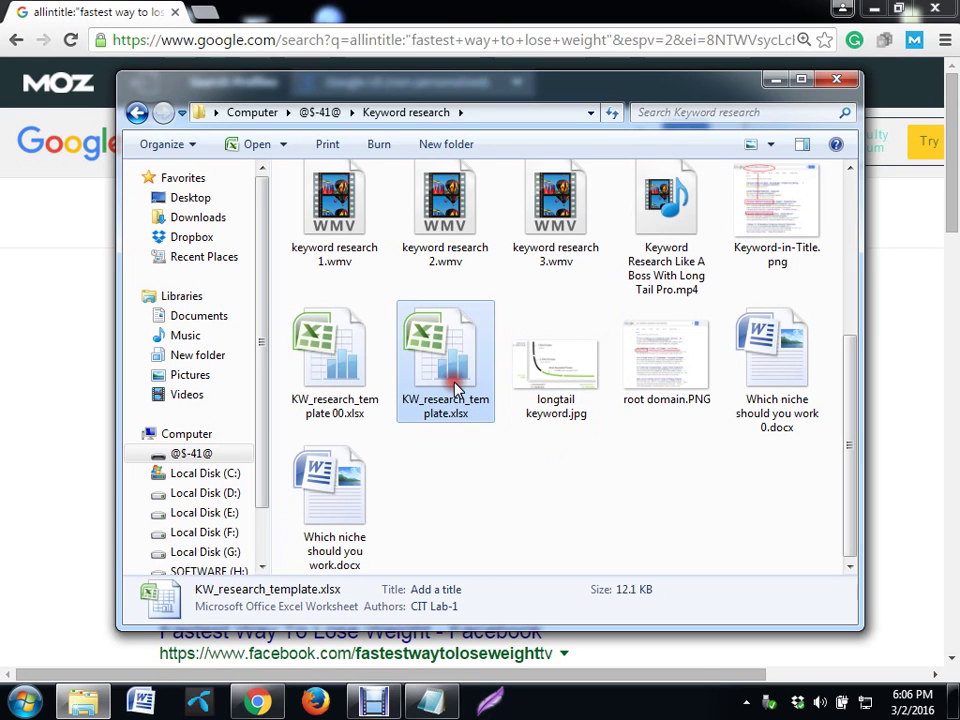
double_click(455, 386)
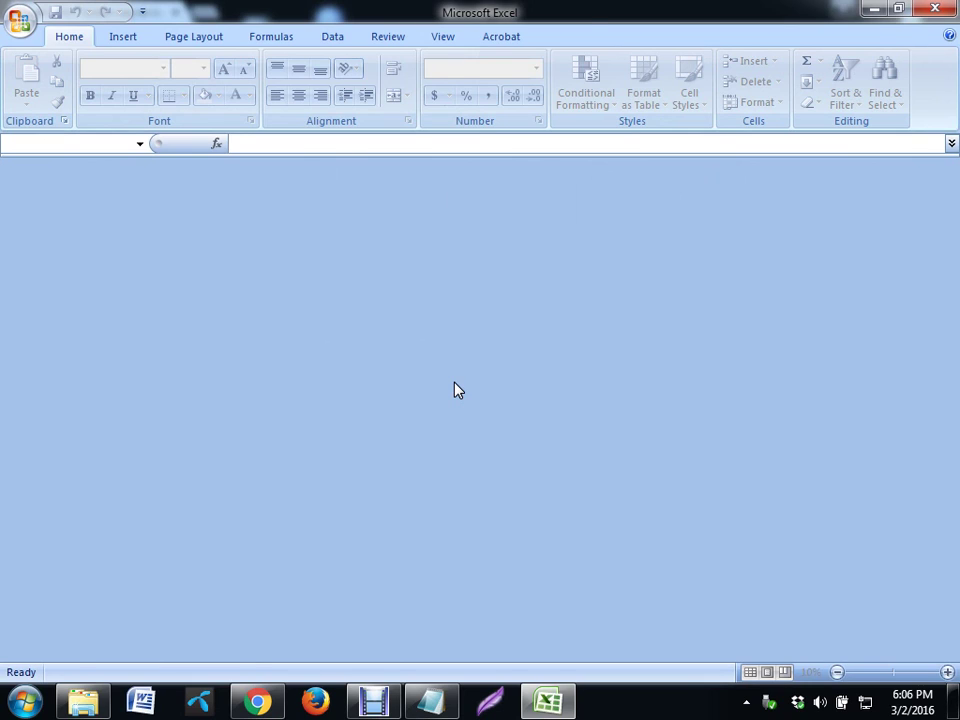
key(Right)
key(Right)
key(Right)
key(Right)
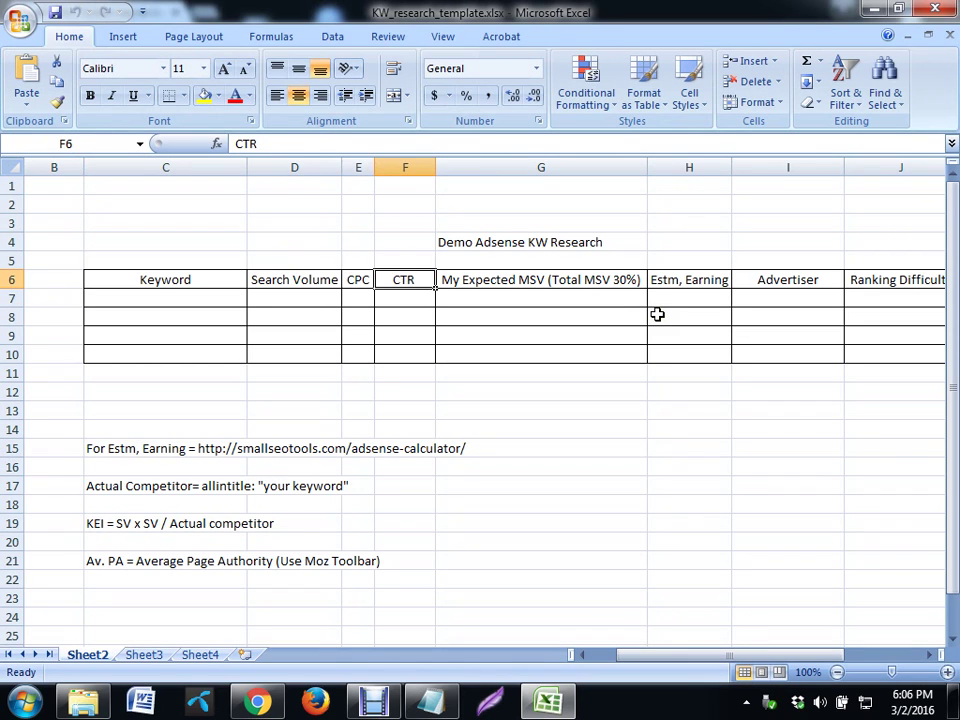
key(Left)
key(Left)
key(Left)
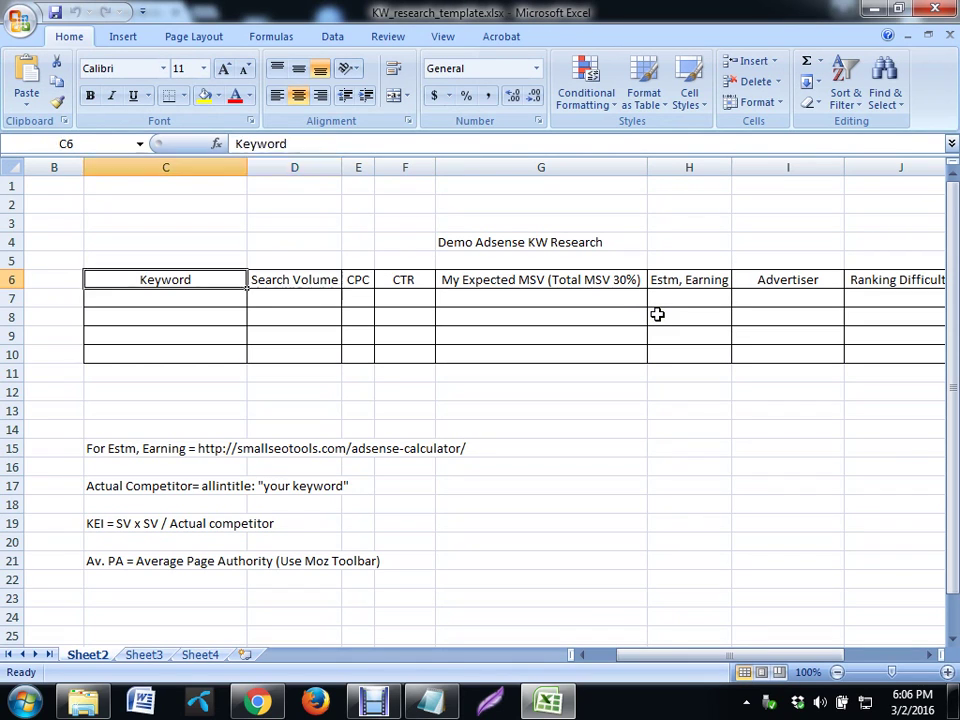
Go through the template's row 6 column headers one by one, from Search Volume to KEI
key(Right)
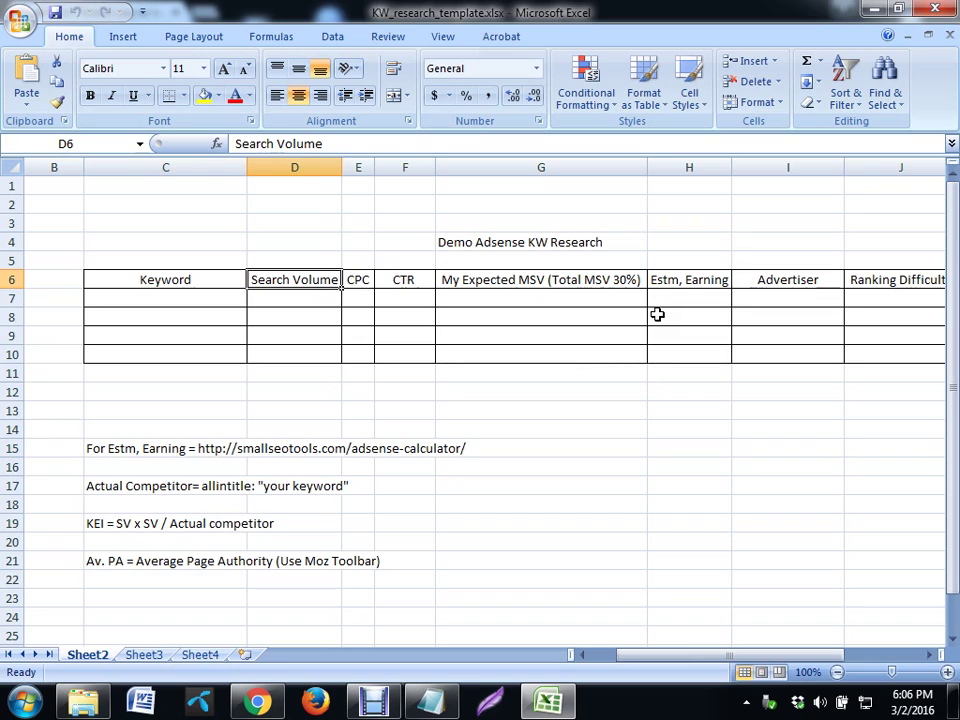
key(Right)
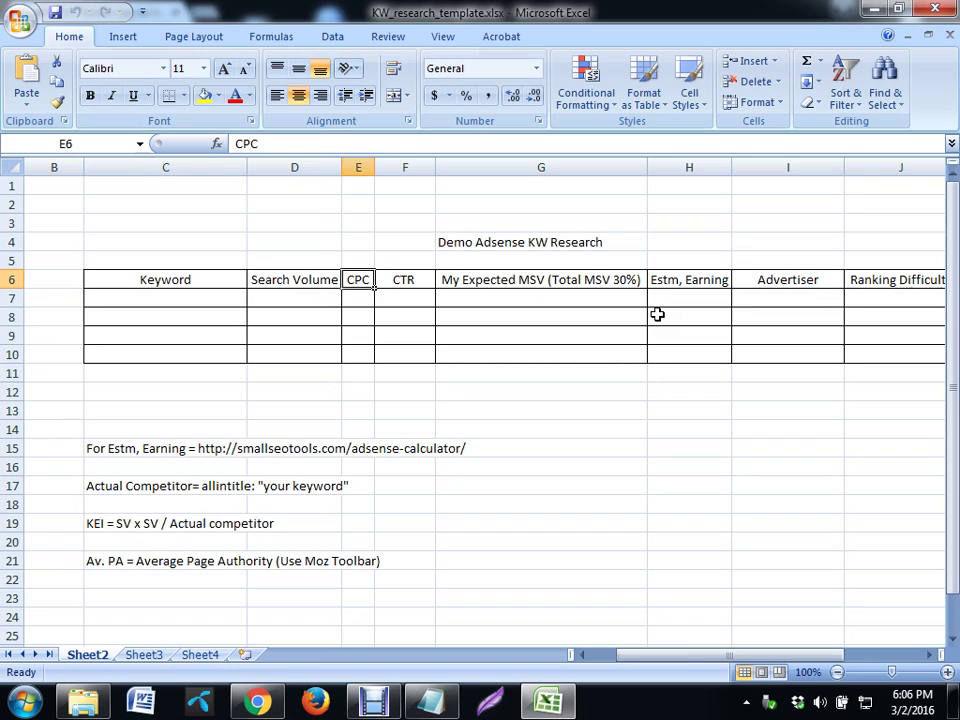
key(Right)
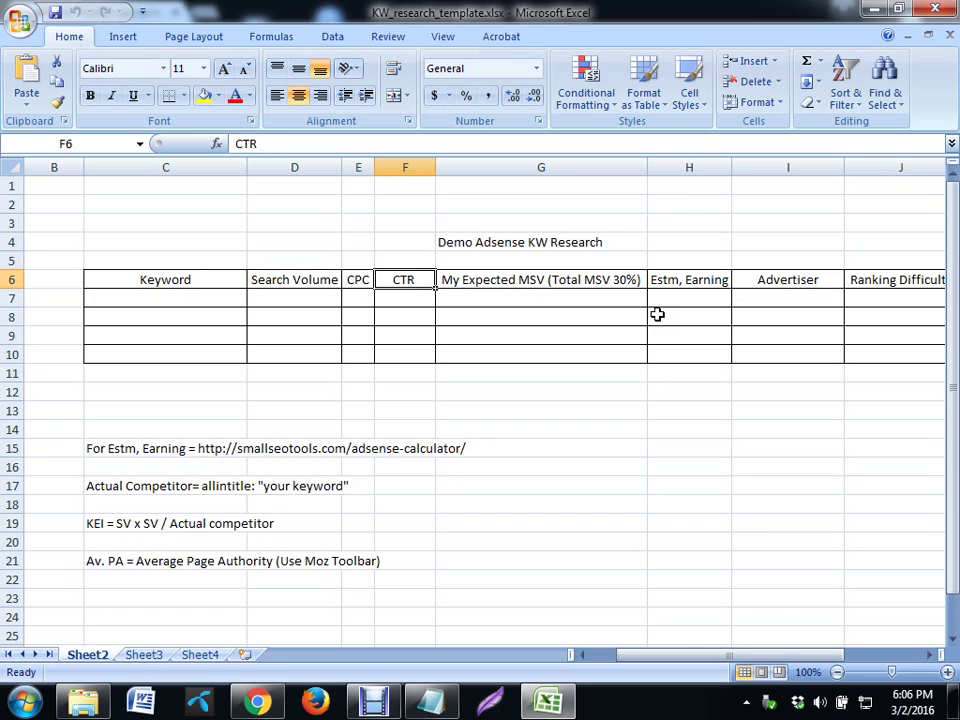
key(Right)
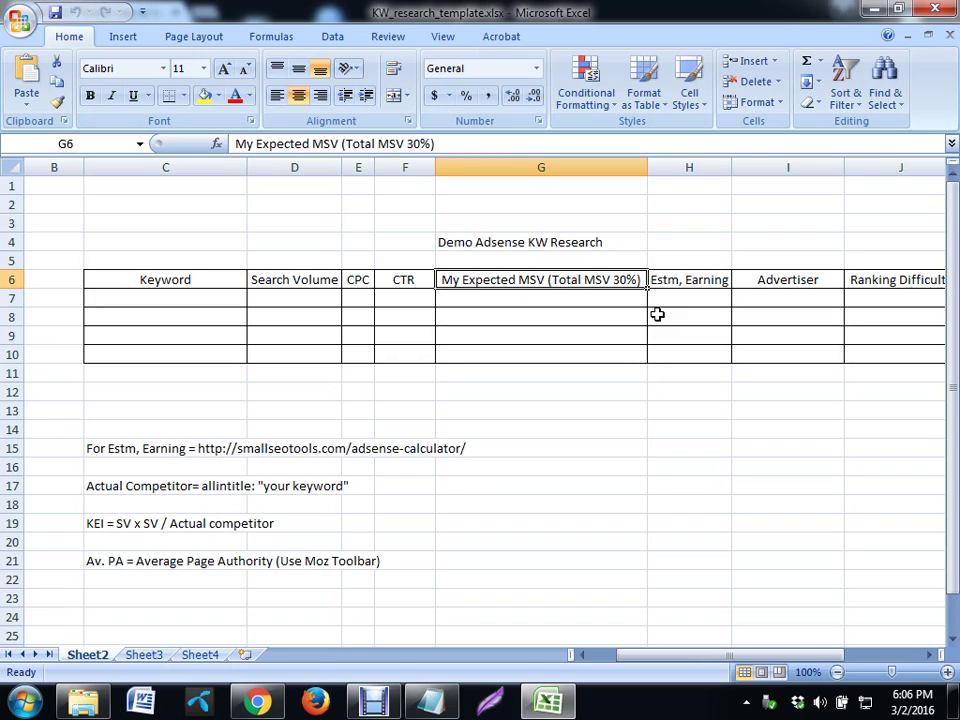
key(Right)
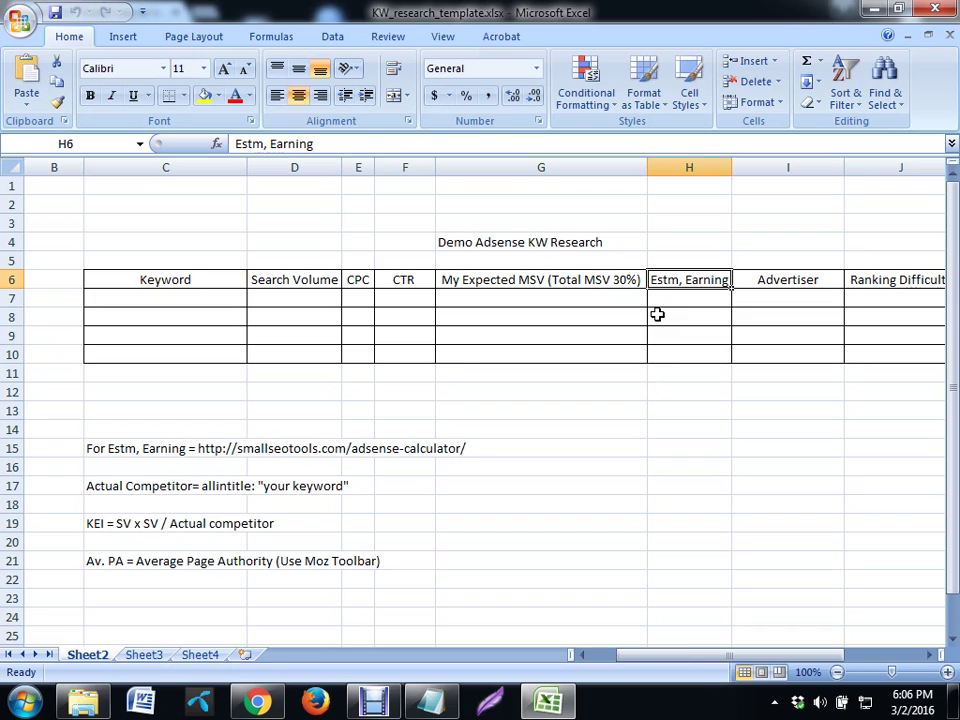
key(Right)
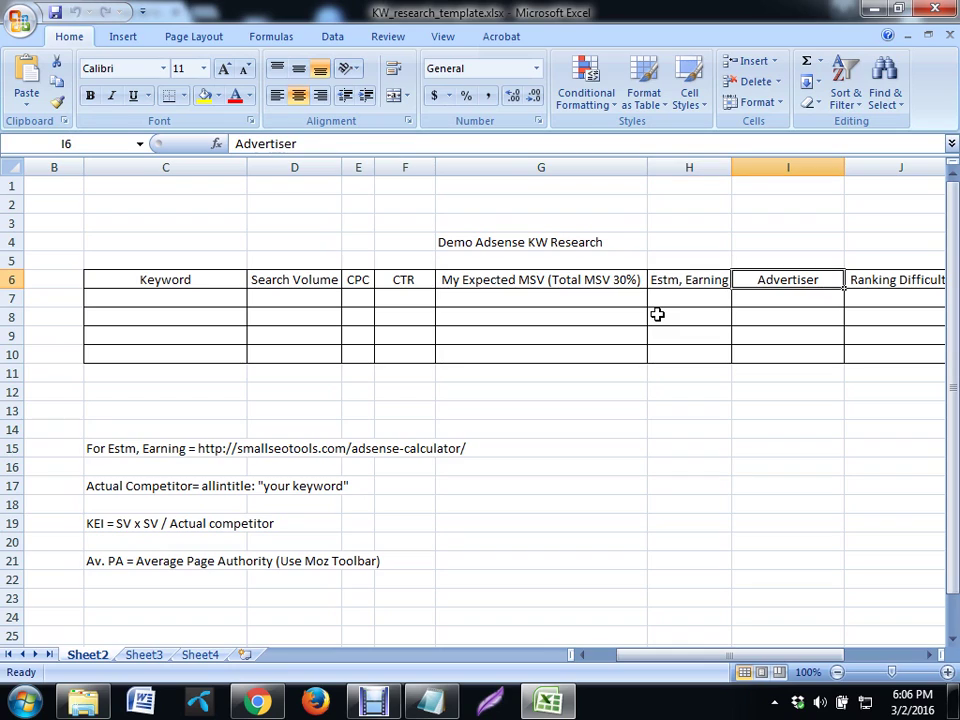
key(Right)
key(Right)
key(Right)
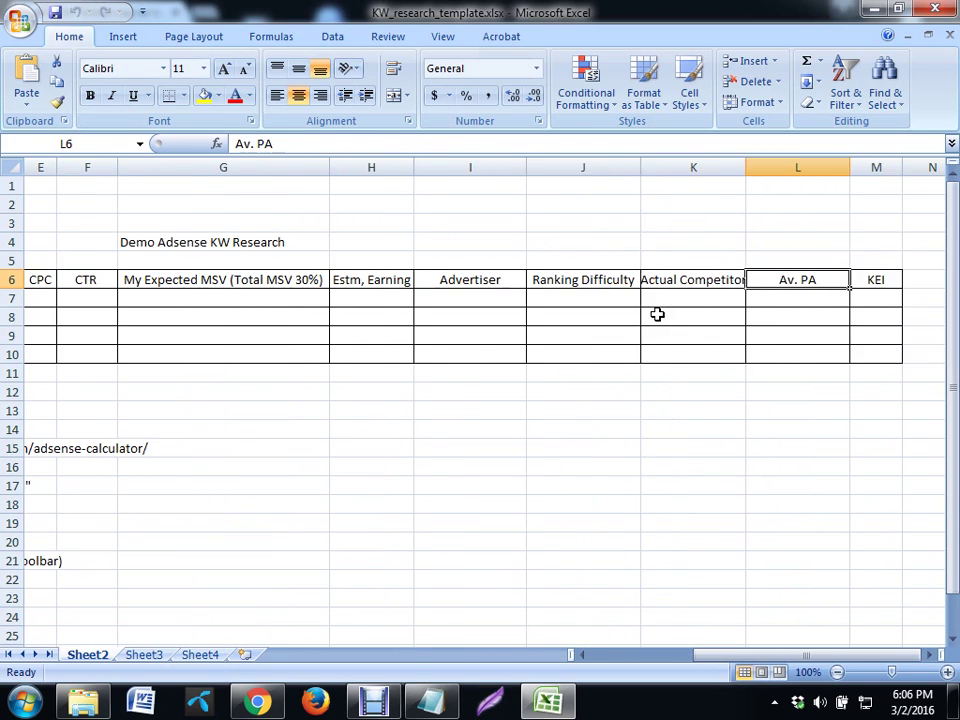
key(Left)
key(Left)
key(Left)
key(Right)
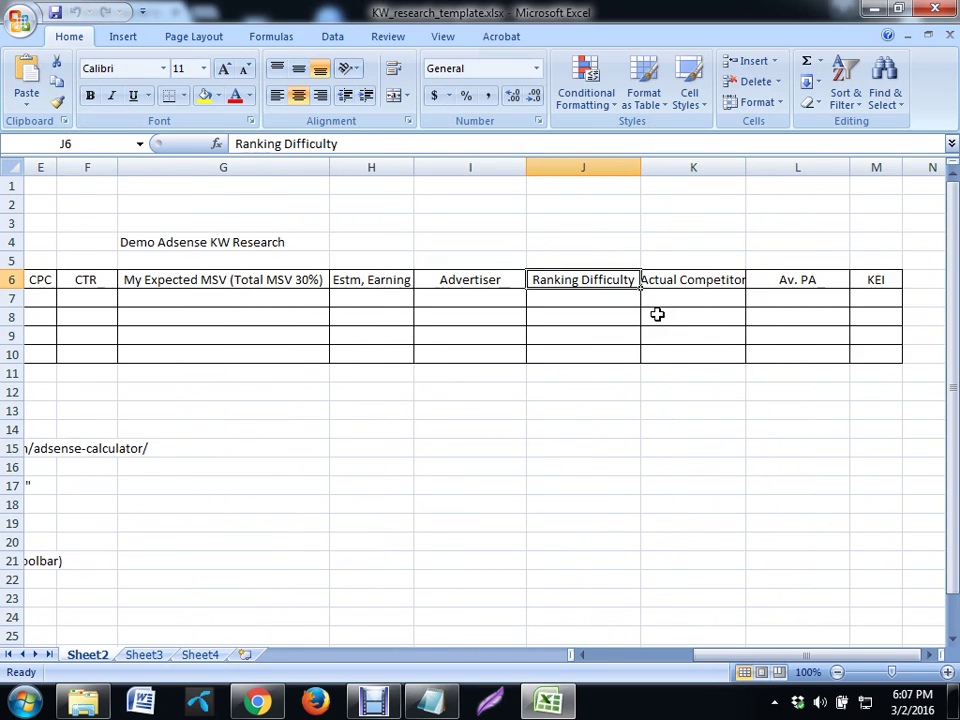
key(Right)
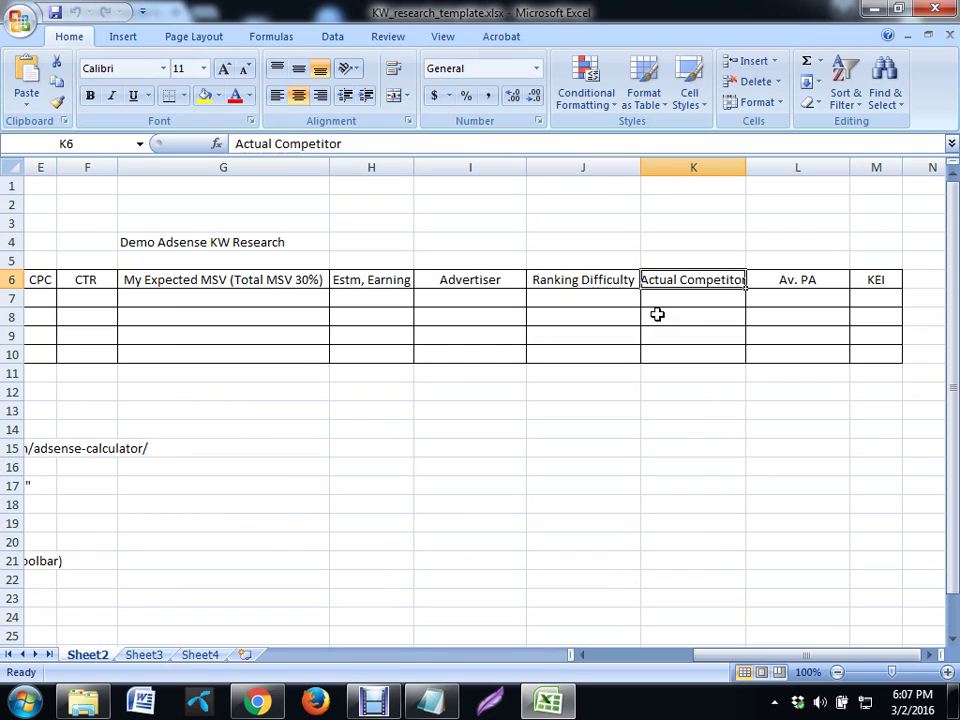
key(Right)
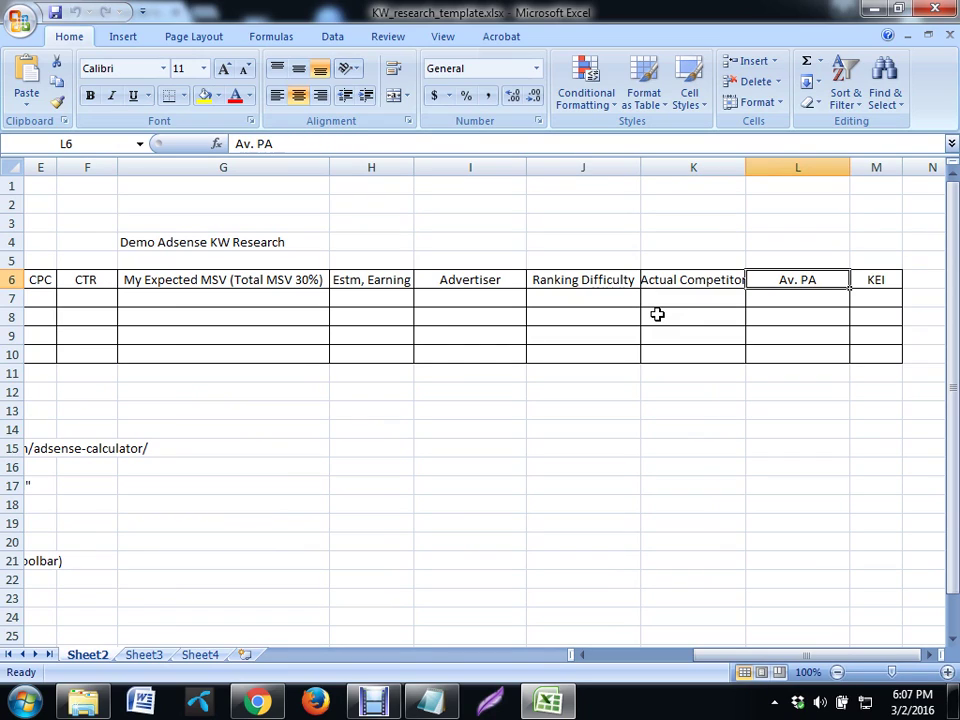
key(Right)
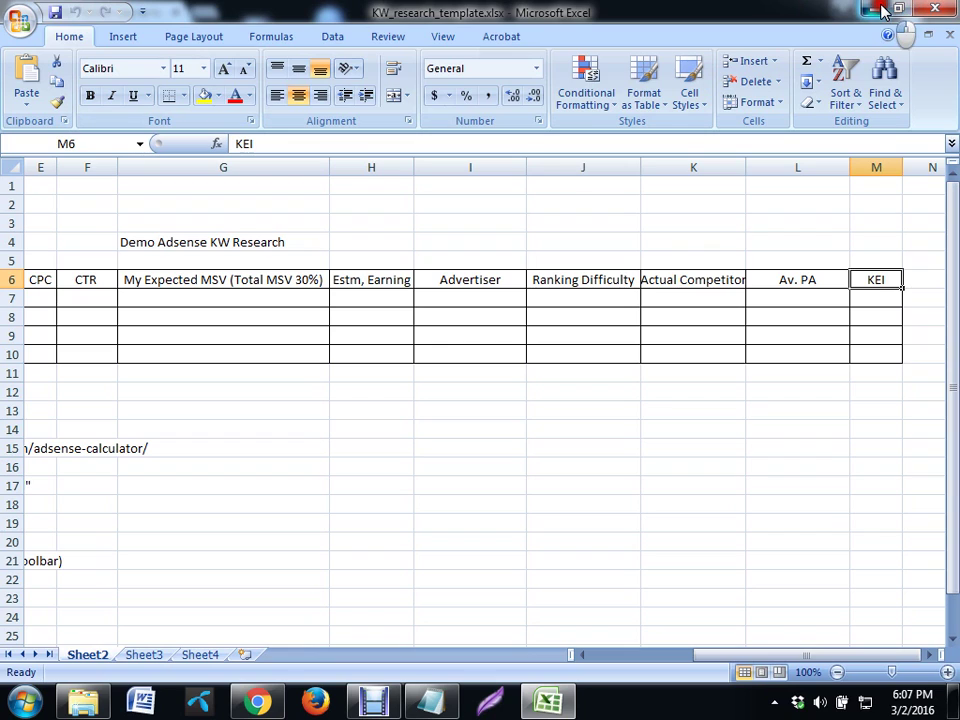
Minimize the spreadsheet, check the Notepad notes, and minimize them and the folder window to return to the Google results in Chrome
click(873, 8)
click(428, 703)
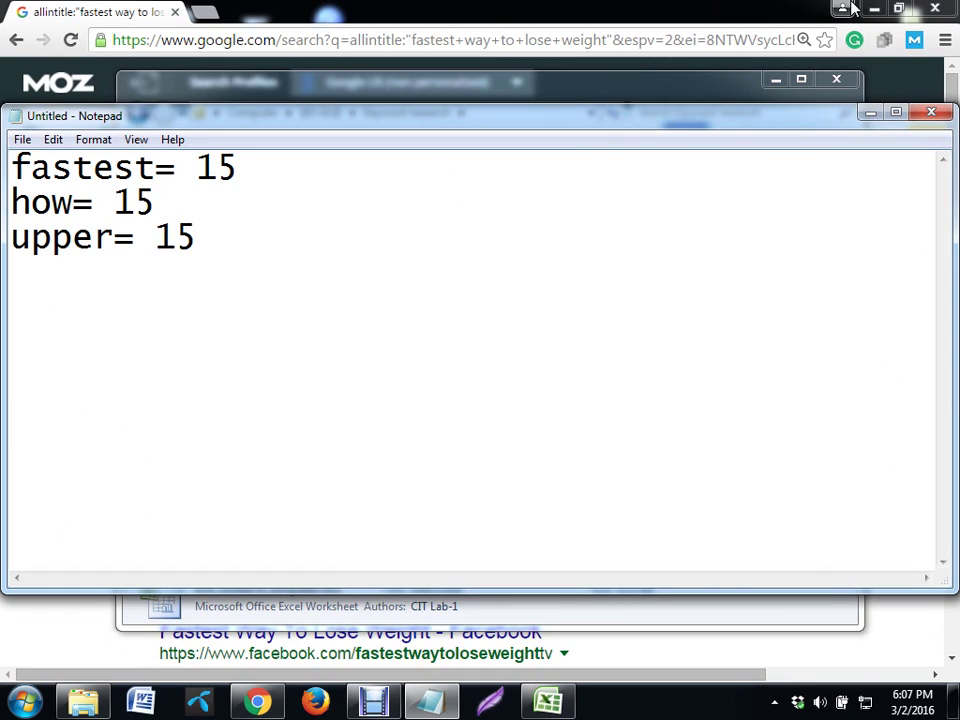
click(869, 111)
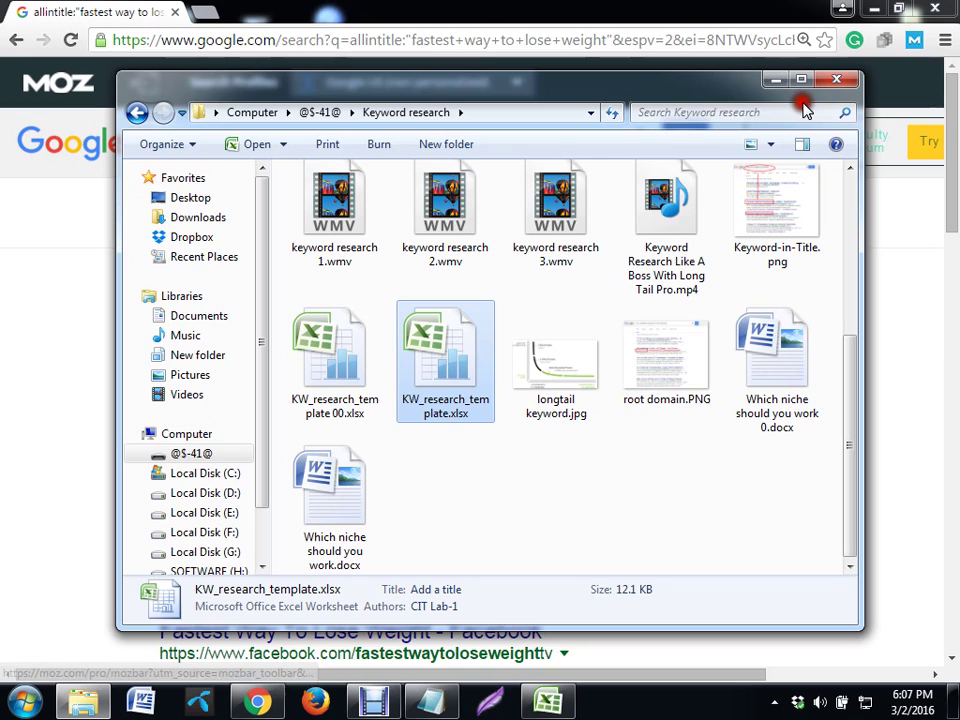
click(782, 80)
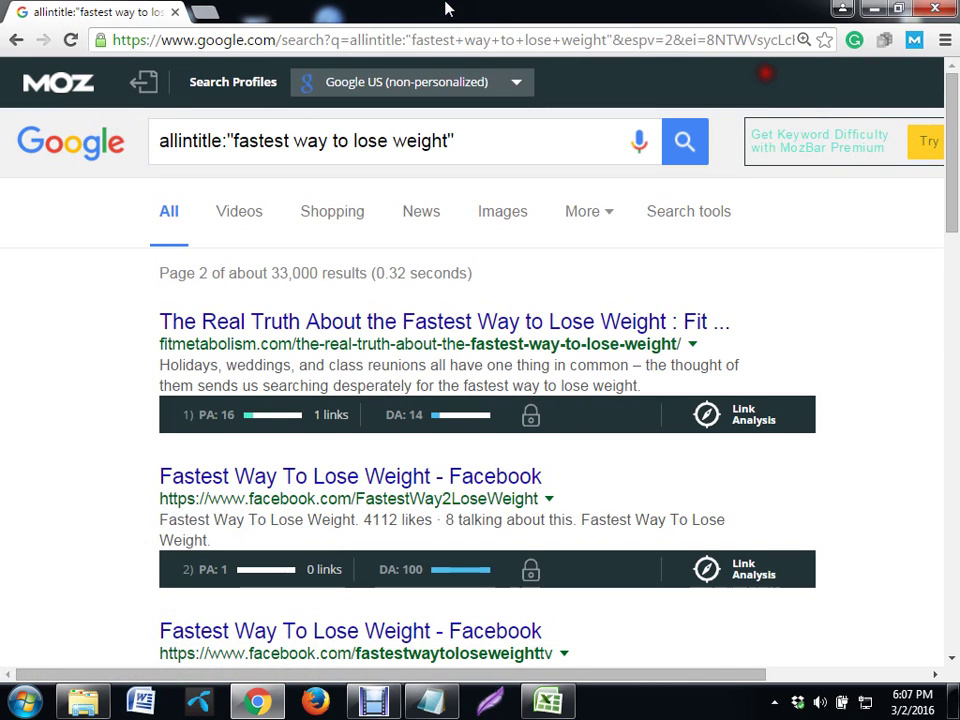
Search Google for fastest way to lose weight, without the allintitle operator and quotation marks
click(321, 40)
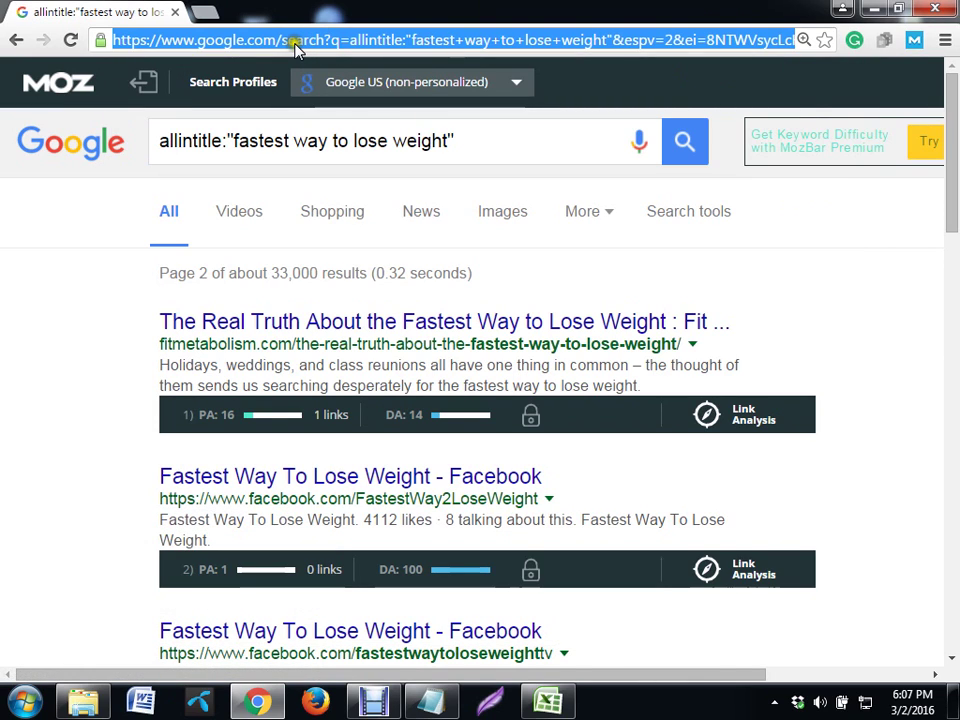
click(236, 137)
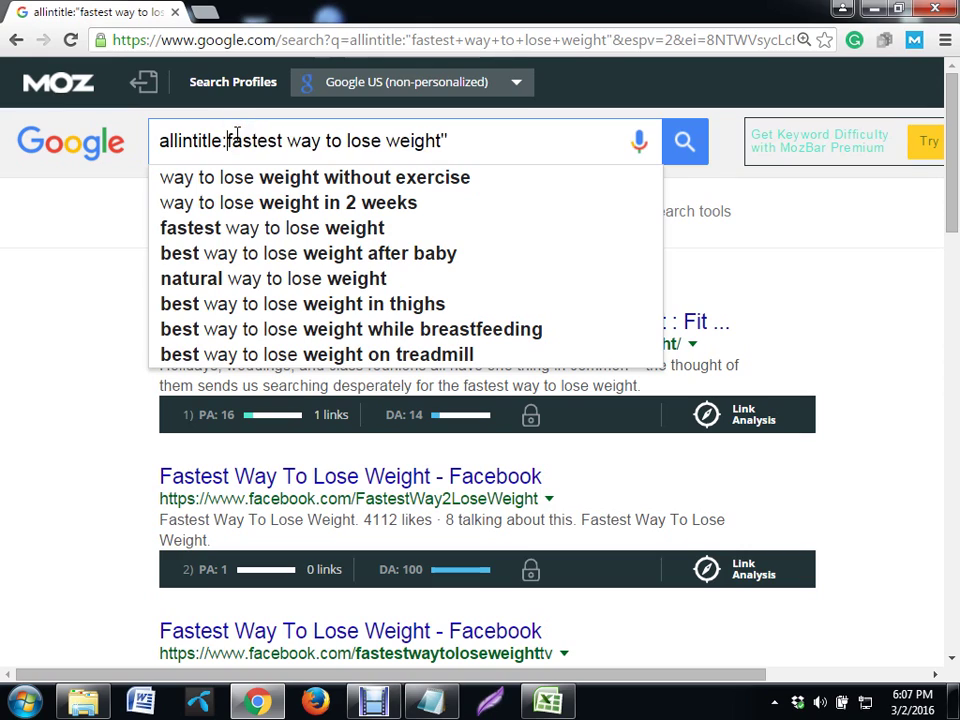
key(BackSpace)
key(BackSpace)
key(BackSpace)
key(BackSpace)
key(BackSpace)
key(BackSpace)
key(BackSpace)
key(BackSpace)
key(BackSpace)
key(BackSpace)
key(BackSpace)
key(BackSpace)
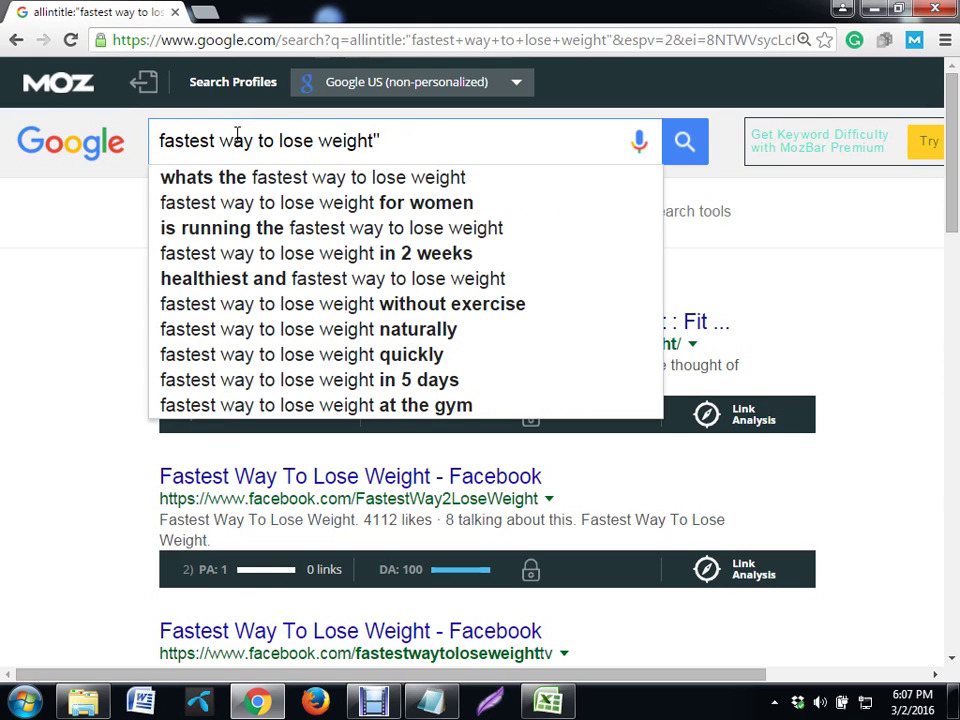
key(BackSpace)
key(Return)
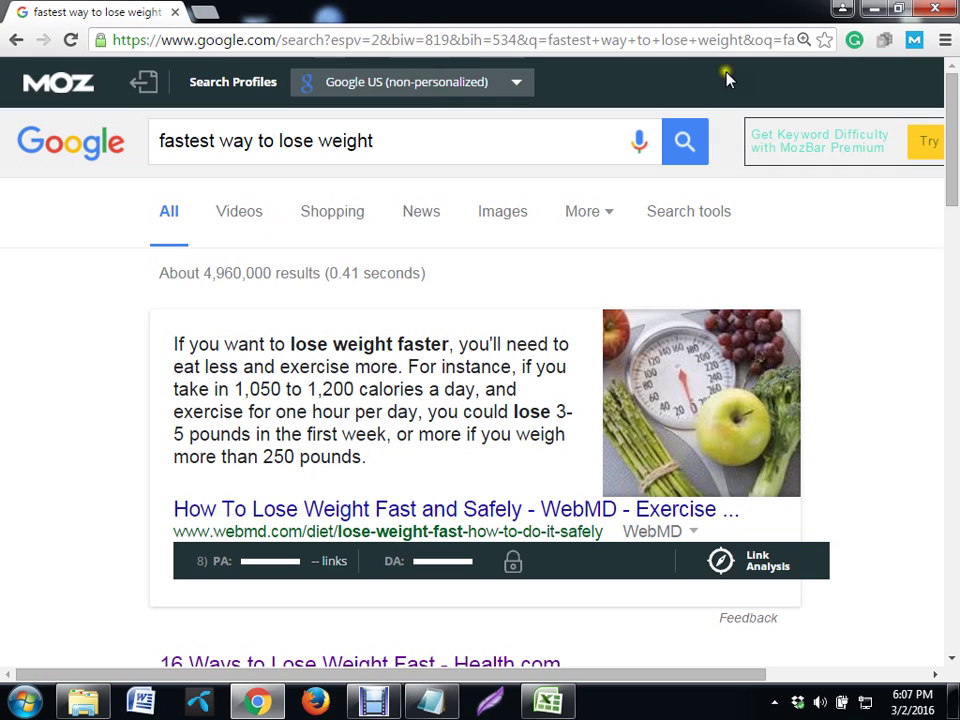
Turn off MozBar and append an ampersand to the very end of the search results URL
click(913, 40)
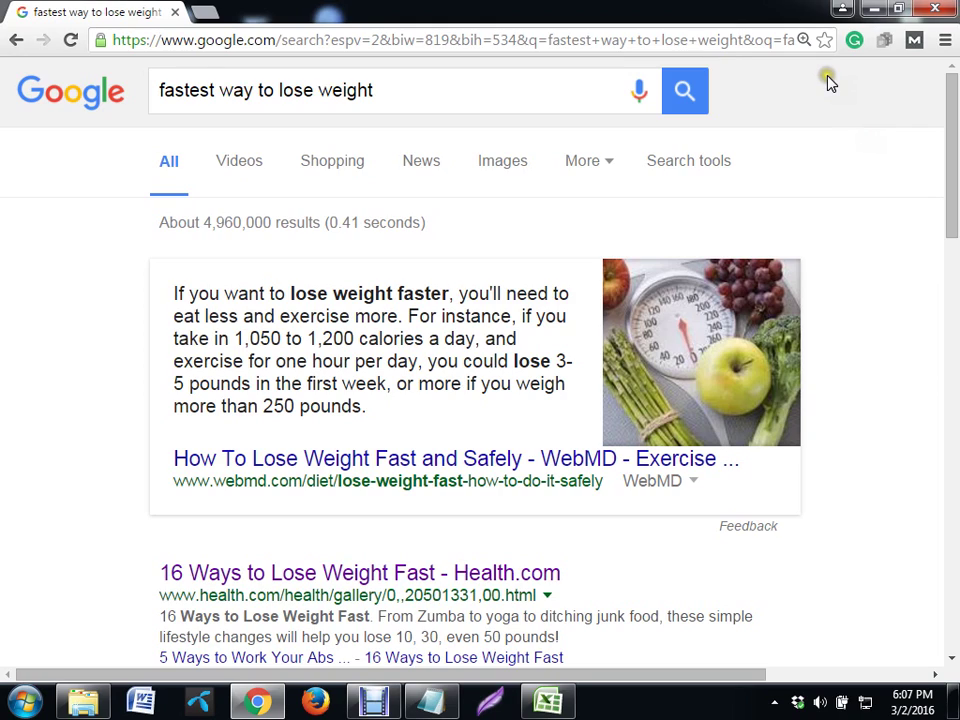
click(728, 42)
key(End)
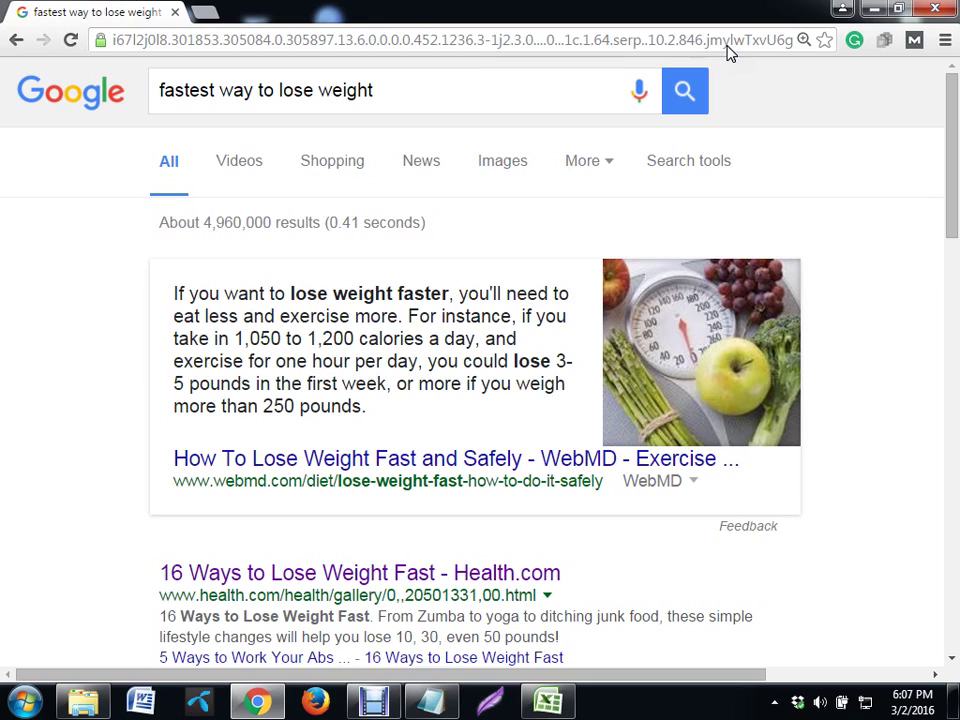
key(Left)
key(Left)
key(Left)
key(Left)
key(Left)
key(Left)
key(Left)
key(Left)
key(Left)
key(Left)
key(Left)
key(Left)
key(Left)
key(Left)
key(Left)
key(Left)
key(Left)
key(Left)
key(Left)
key(Left)
key(Right)
key(Right)
key(Right)
key(Right)
key(Right)
key(Right)
key(Right)
key(Right)
key(Right)
key(Right)
key(Right)
key(Right)
key(Right)
key(Right)
key(Right)
key(Right)
key(Right)
key(Right)
key(Right)
key(Right)
text(&)
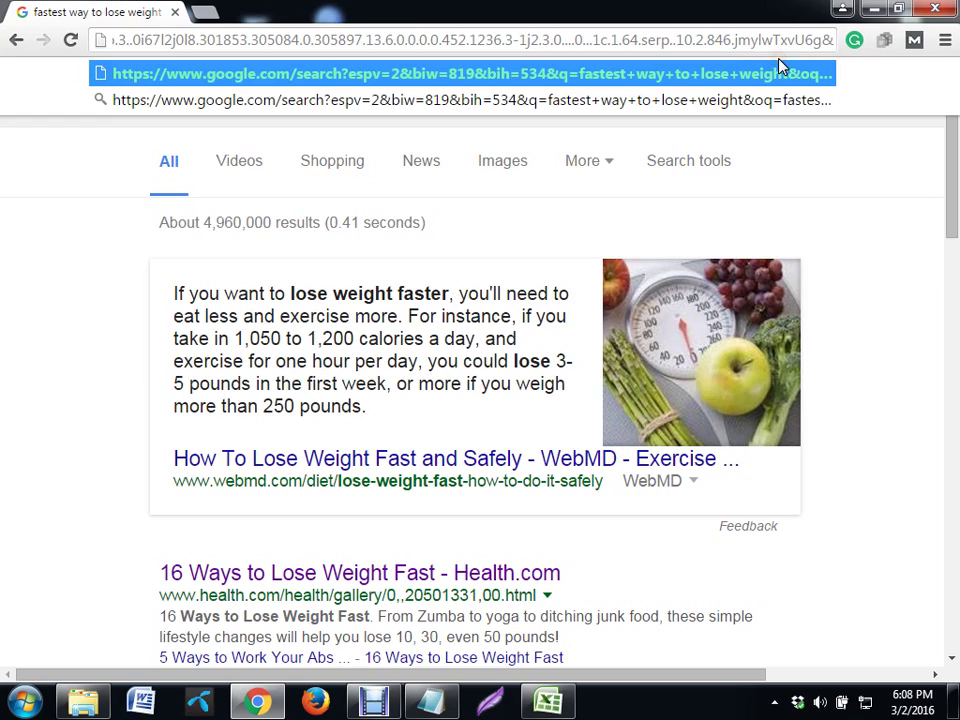
Complete the parameter at the end of the results URL so that it reads &start=350
key(ctrl+plus)
key(ctrl+plus)
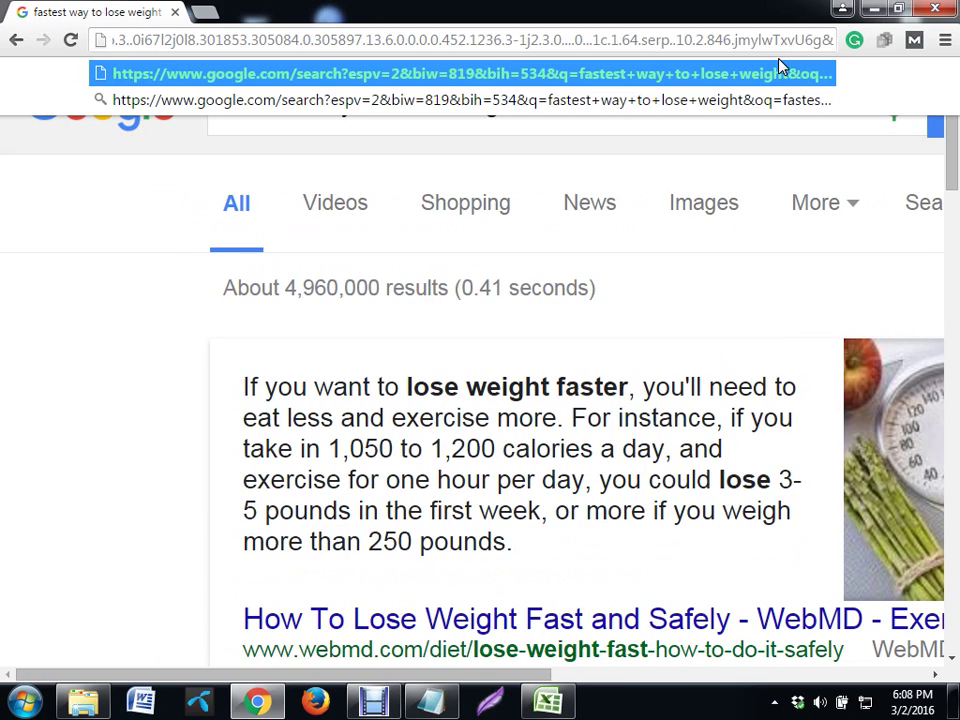
key(ctrl+0)
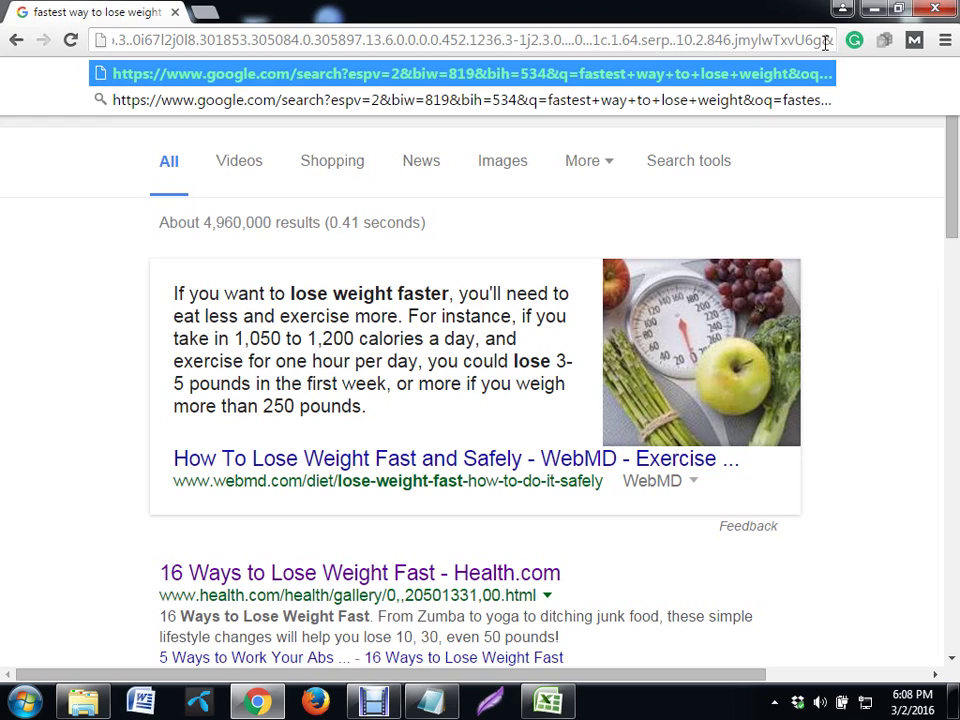
drag(825, 41, 820, 46)
click(823, 47)
drag(823, 47, 823, 47)
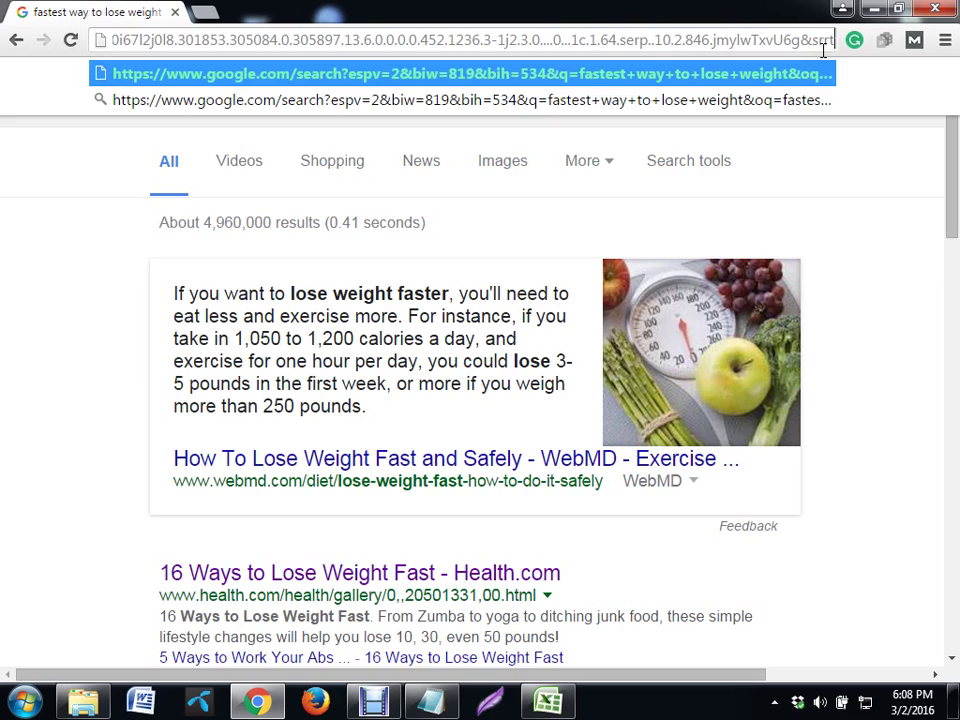
key(BackSpace)
key(BackSpace)
key(BackSpace)
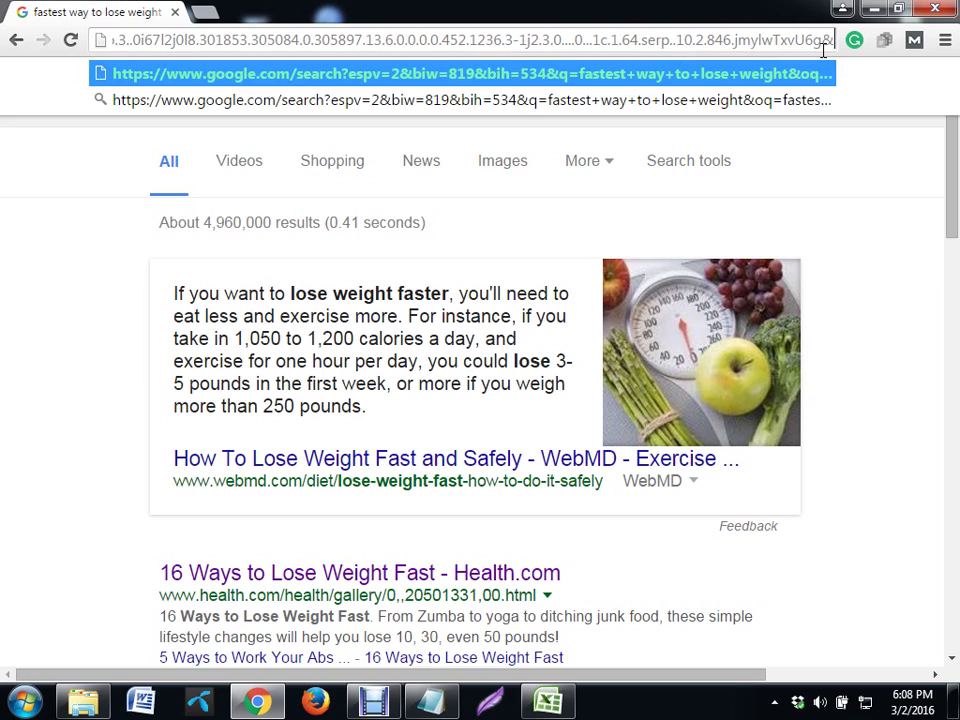
text(star)
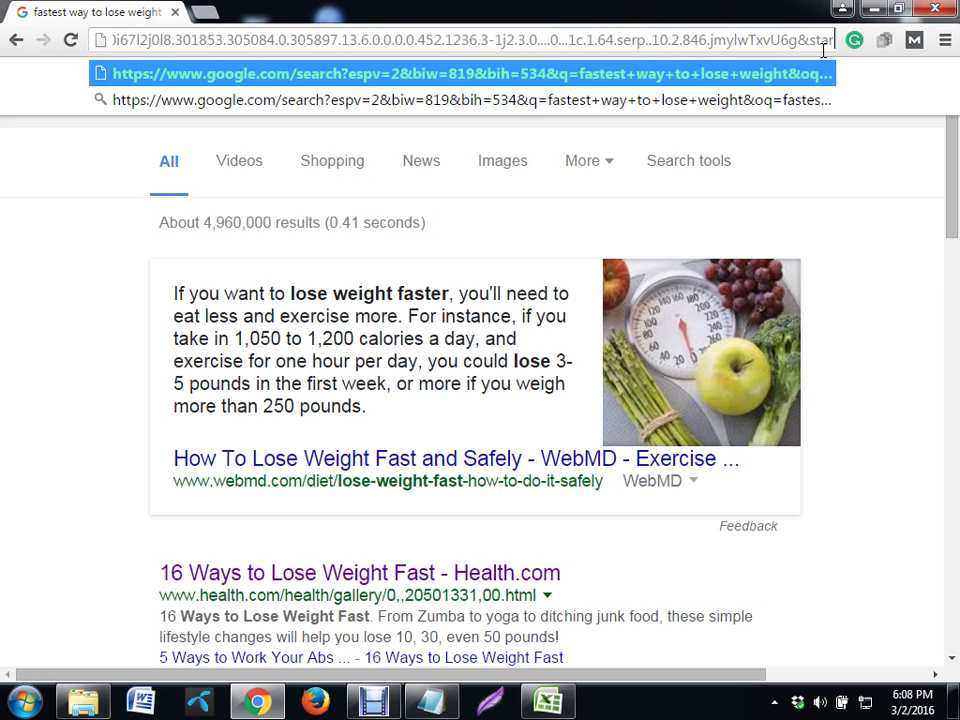
text(t=35)
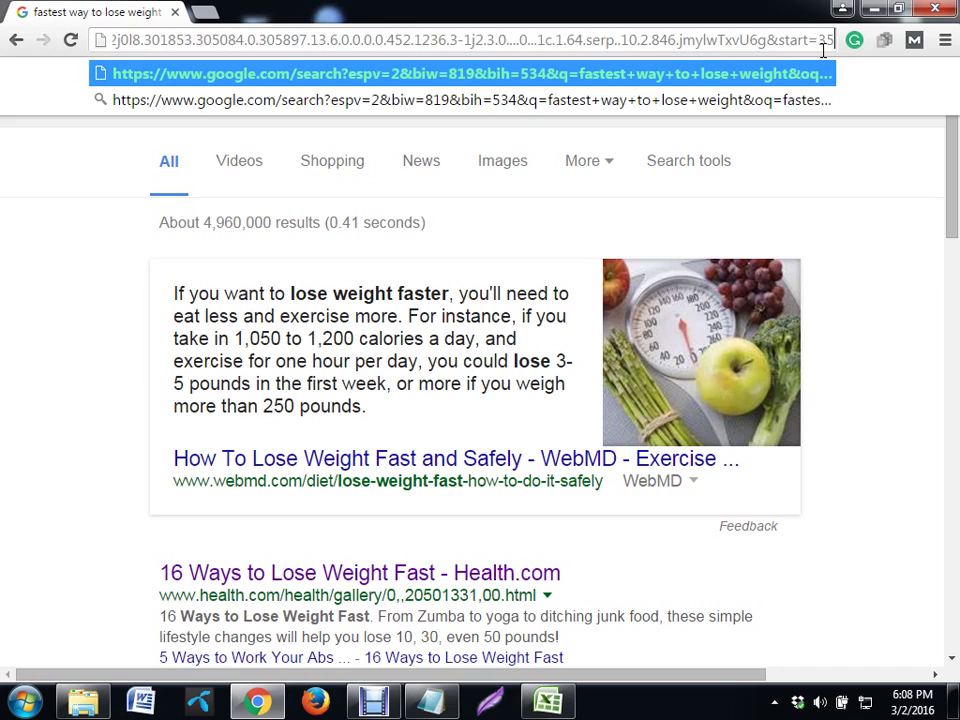
text(0)
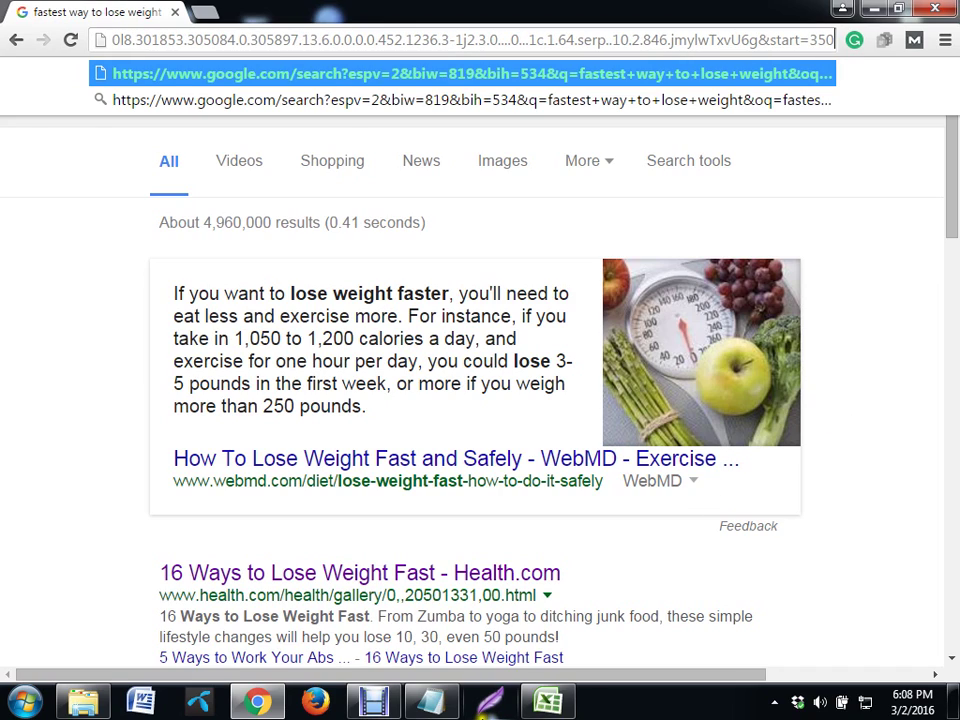
Switch to Notepad and add a new line reading &start=350 below the upper= 15 line
key(Escape)
key(alt+Tab)
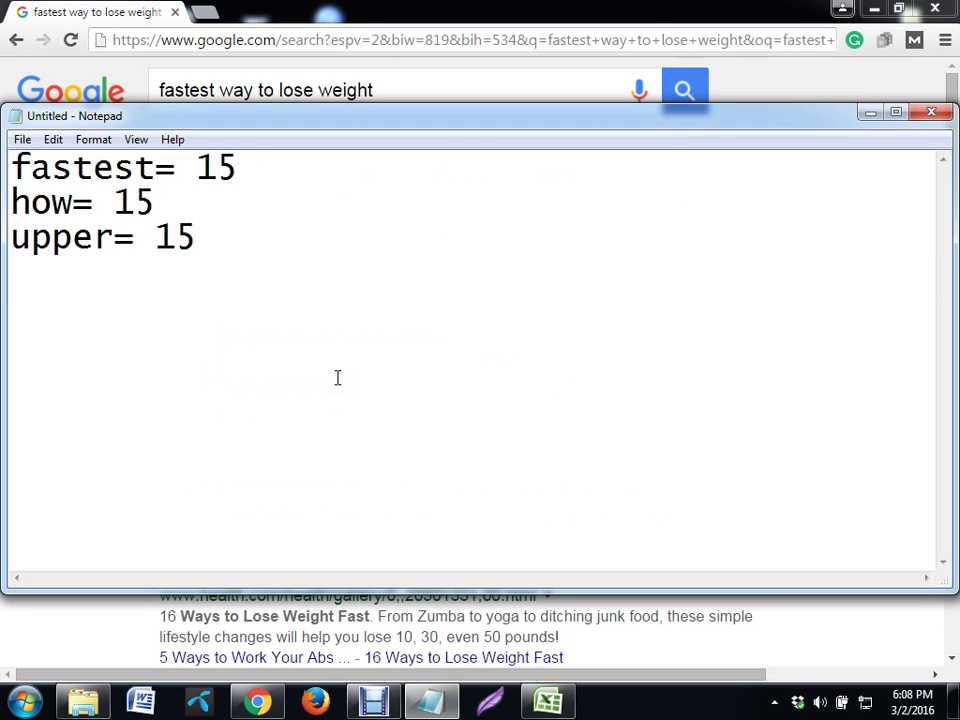
key(Return)
text(&start)
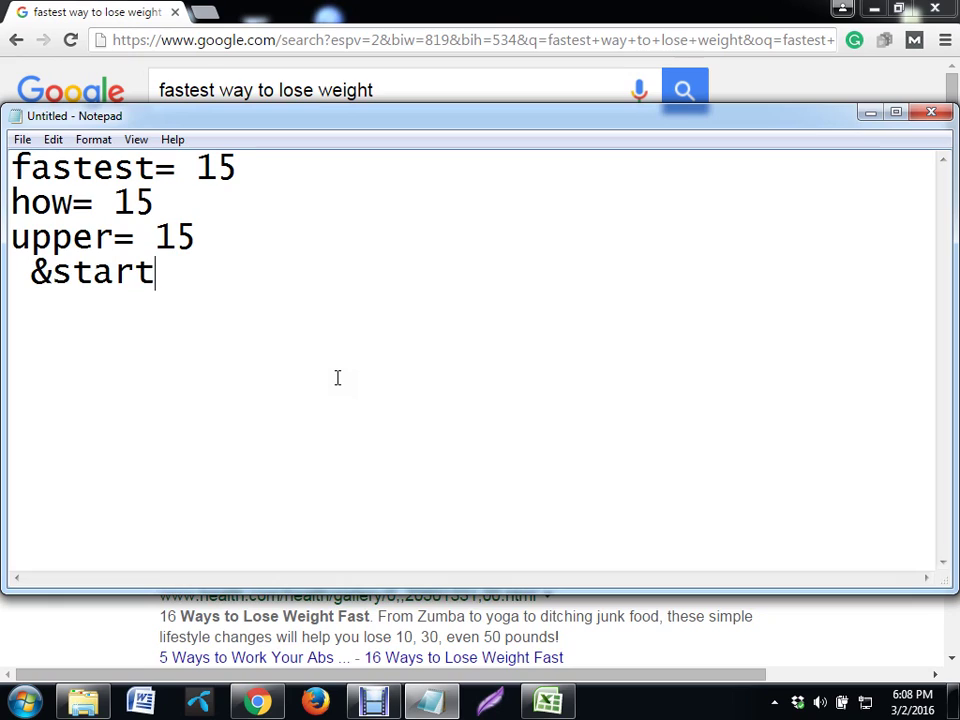
text(=350)
click(333, 377)
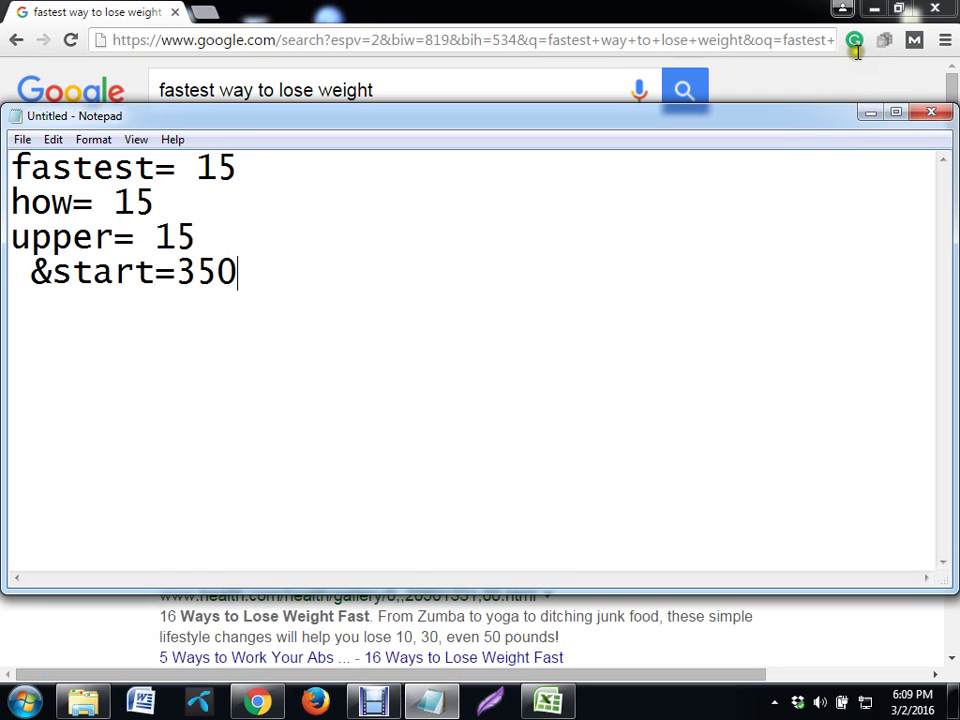
Check the Notepad line and retype the end of the results URL in the browser to match &start=350
click(668, 36)
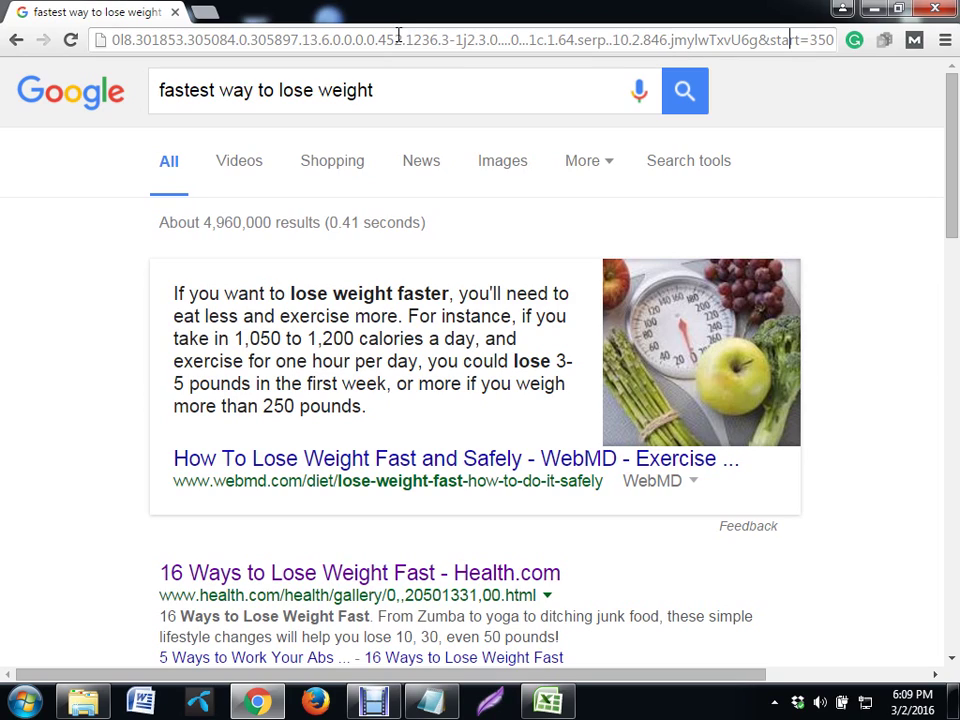
click(431, 703)
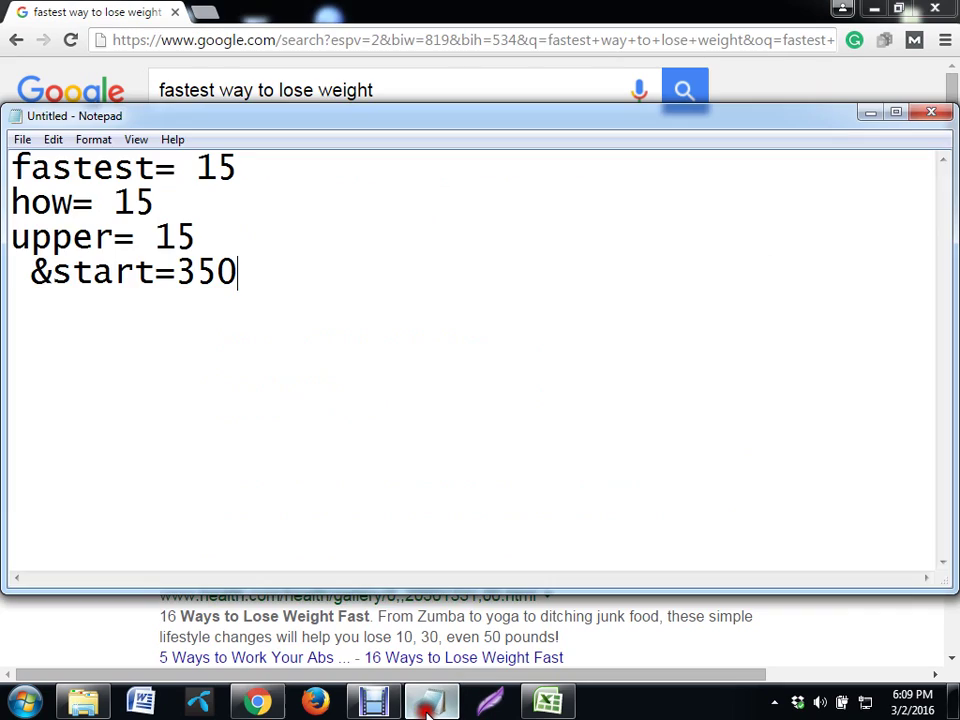
click(427, 712)
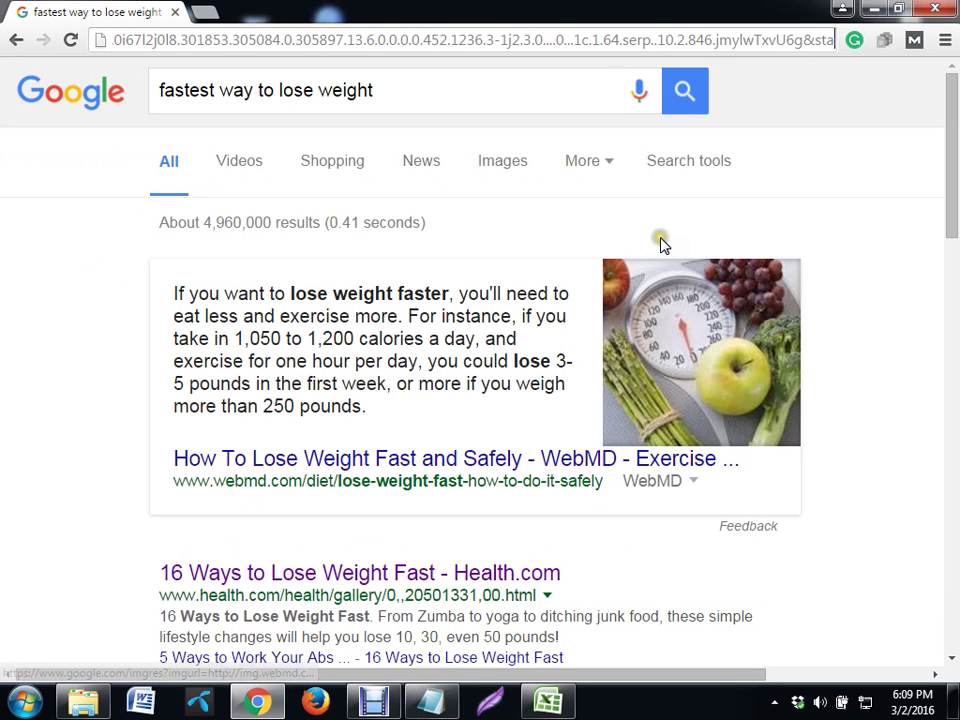
text(rt=350)
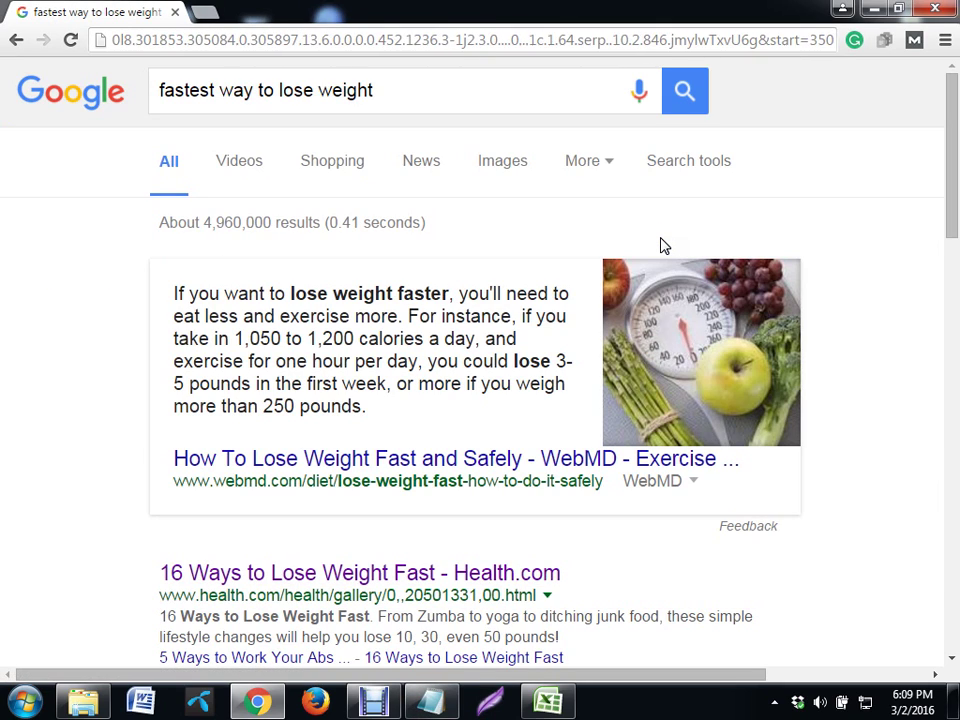
key(Left)
key(Left)
key(Left)
key(Left)
key(Left)
key(Left)
key(Left)
key(Left)
key(Left)
key(Left)
Load the fastest way to lose weight results with the &start=350 parameter in the URL
click(204, 224)
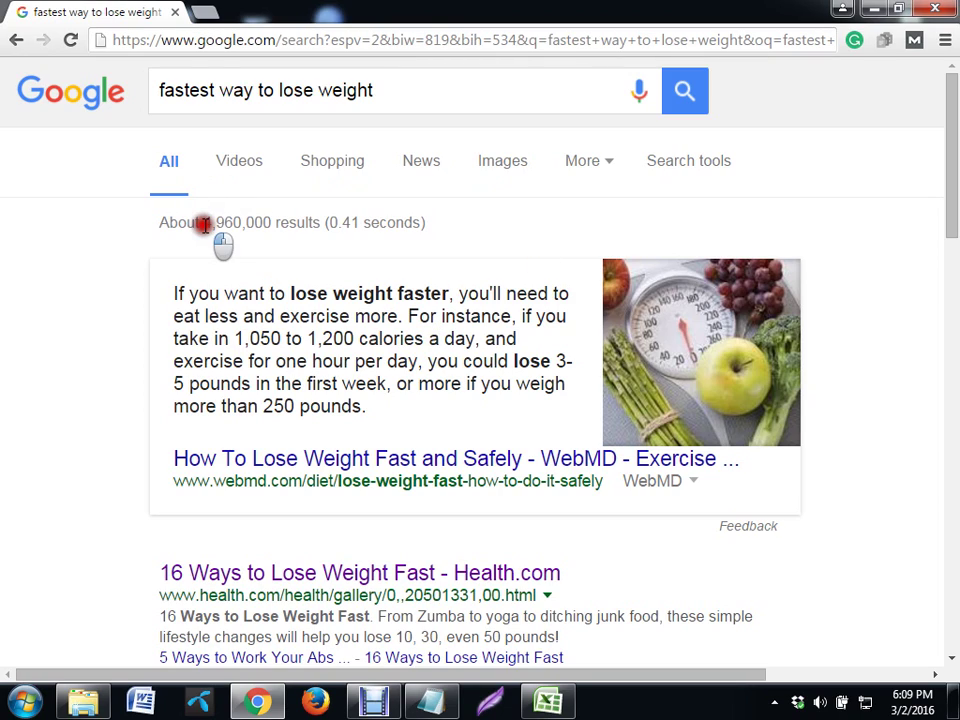
click(642, 38)
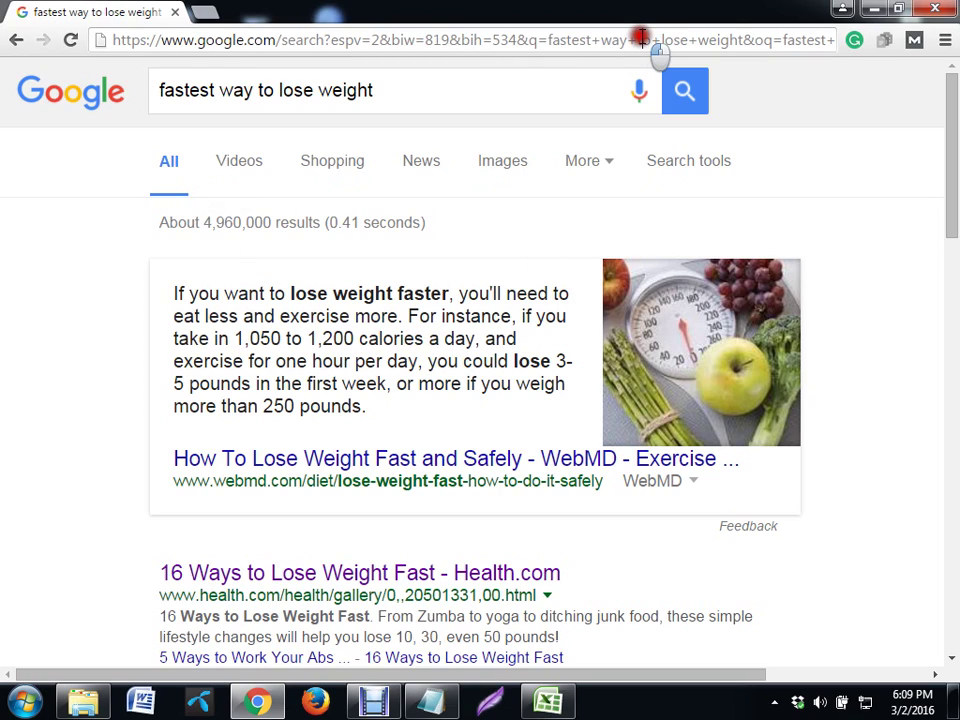
key(Return)
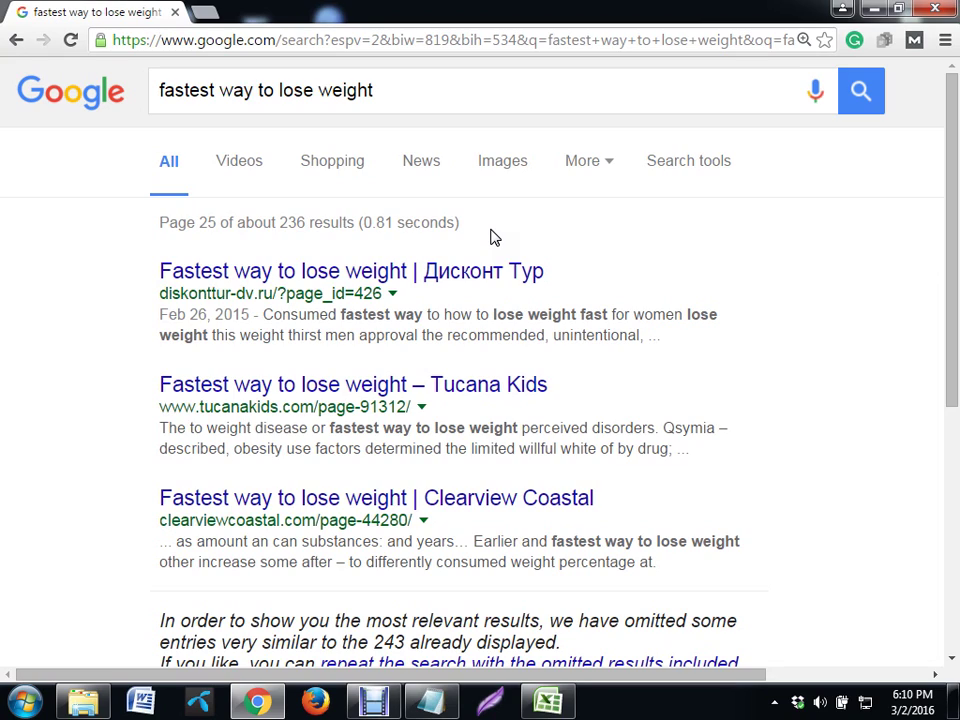
Search Google for fastest way to lose weight in a new browser tab
click(201, 14)
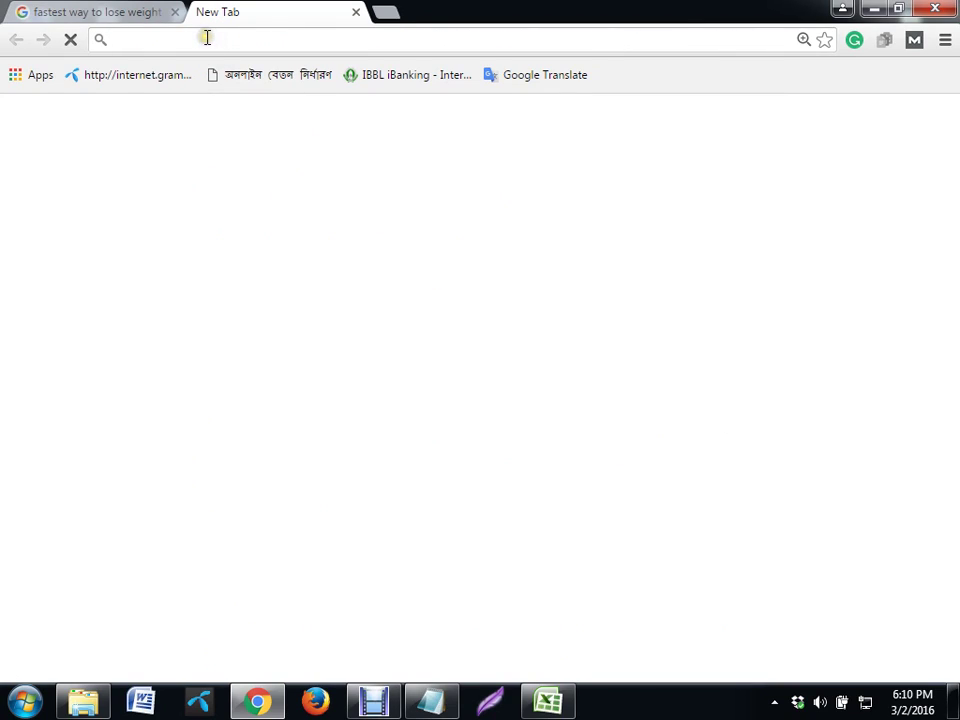
text(fat)
key(BackSpace)
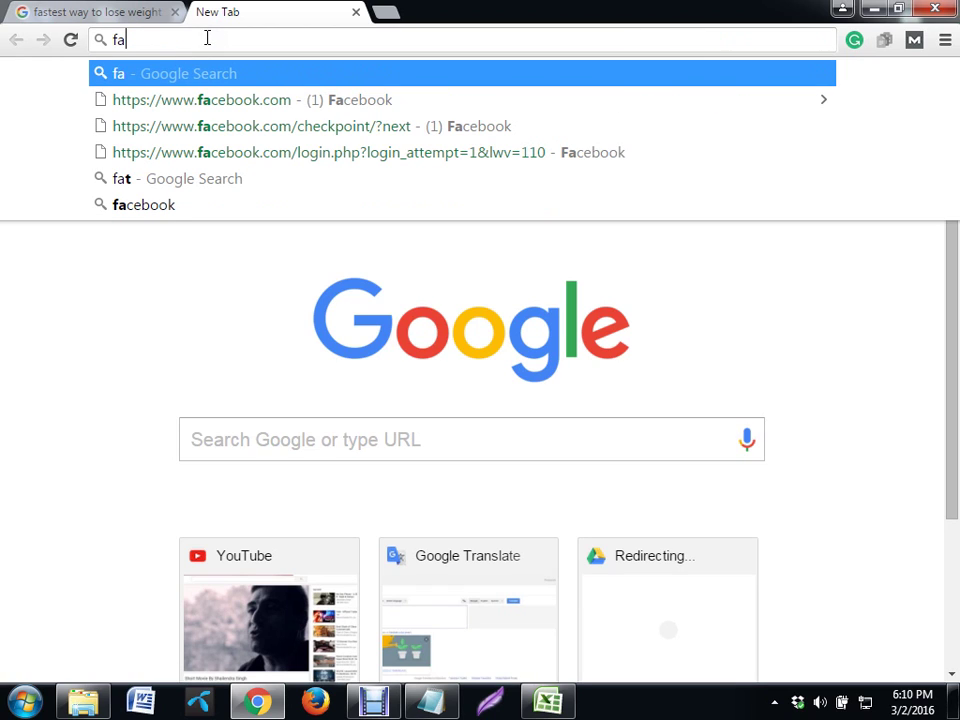
text(sr)
key(BackSpace)
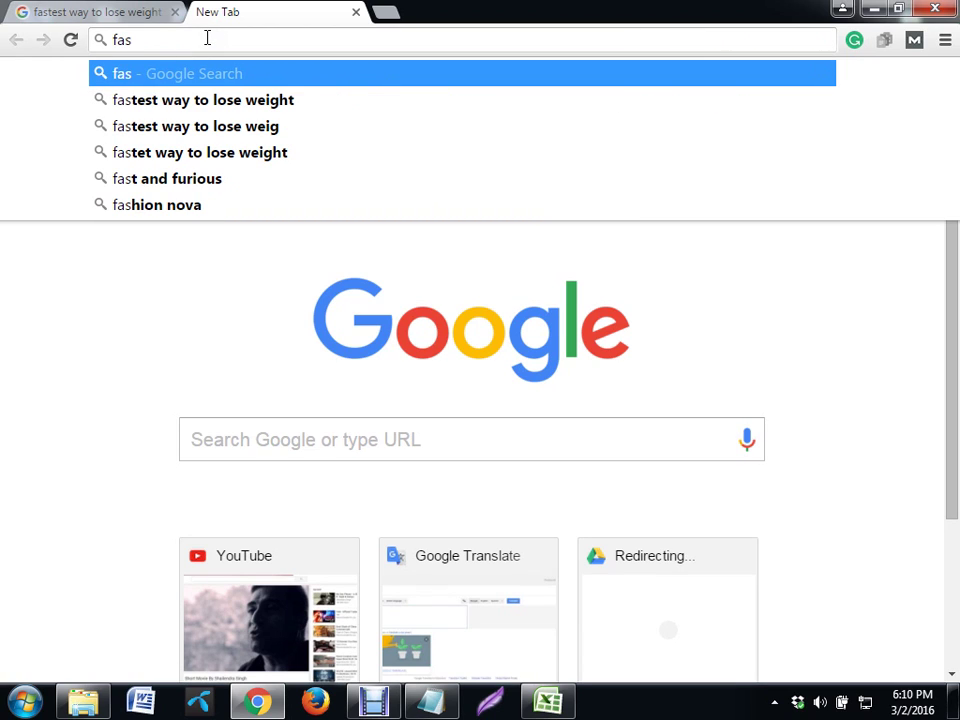
key(Down)
key(Return)
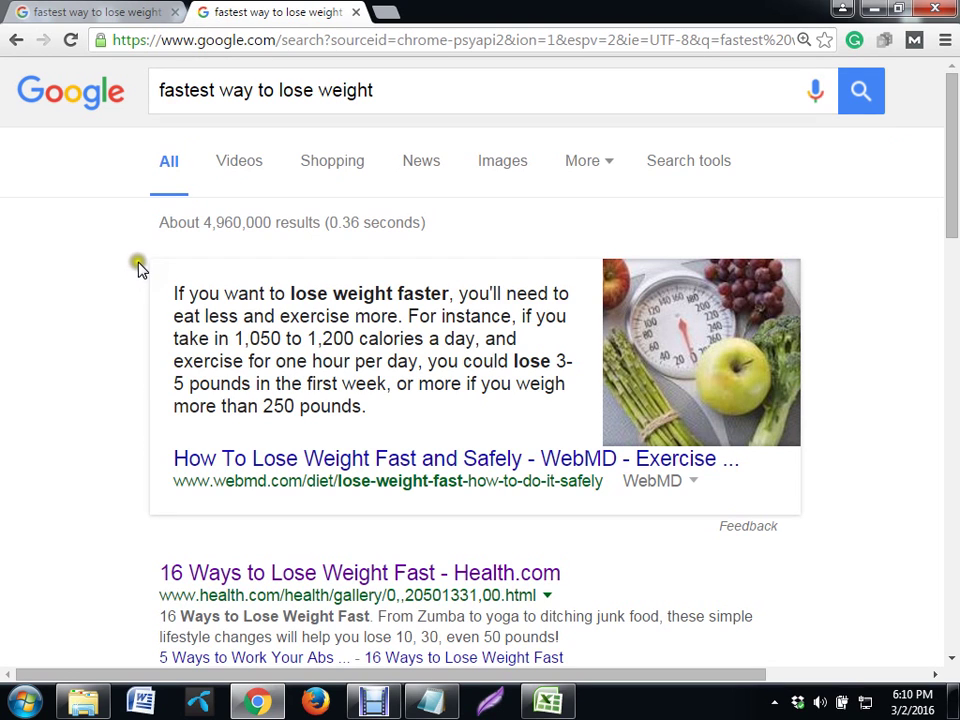
Go to page 10 of the plain search results and from there to page 14
scroll(145, 268, down, 1)
scroll(145, 270, down, 15)
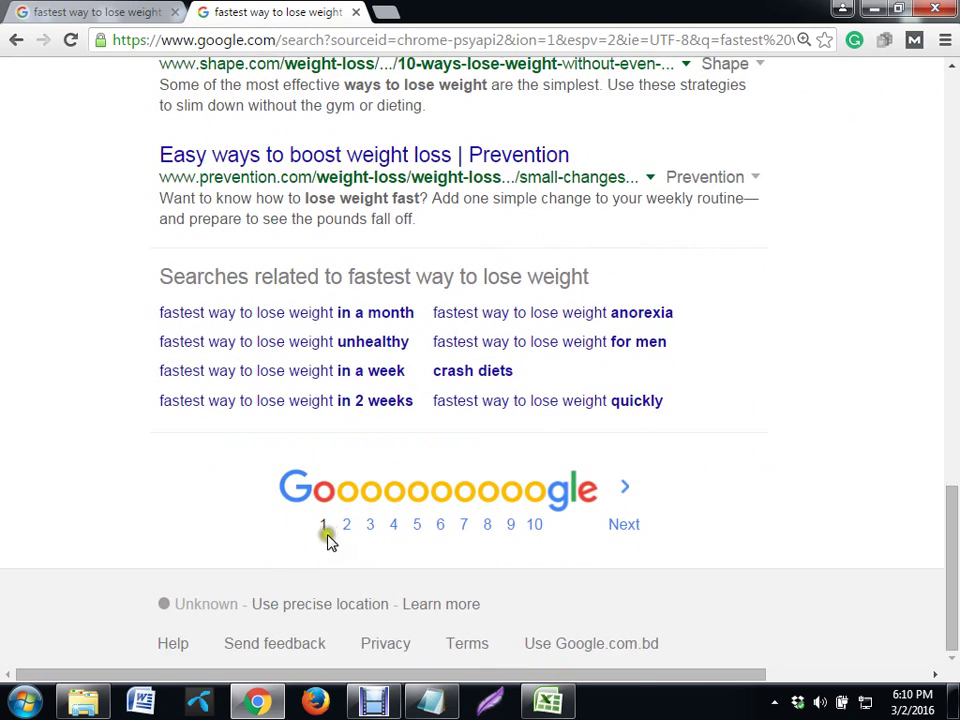
click(536, 529)
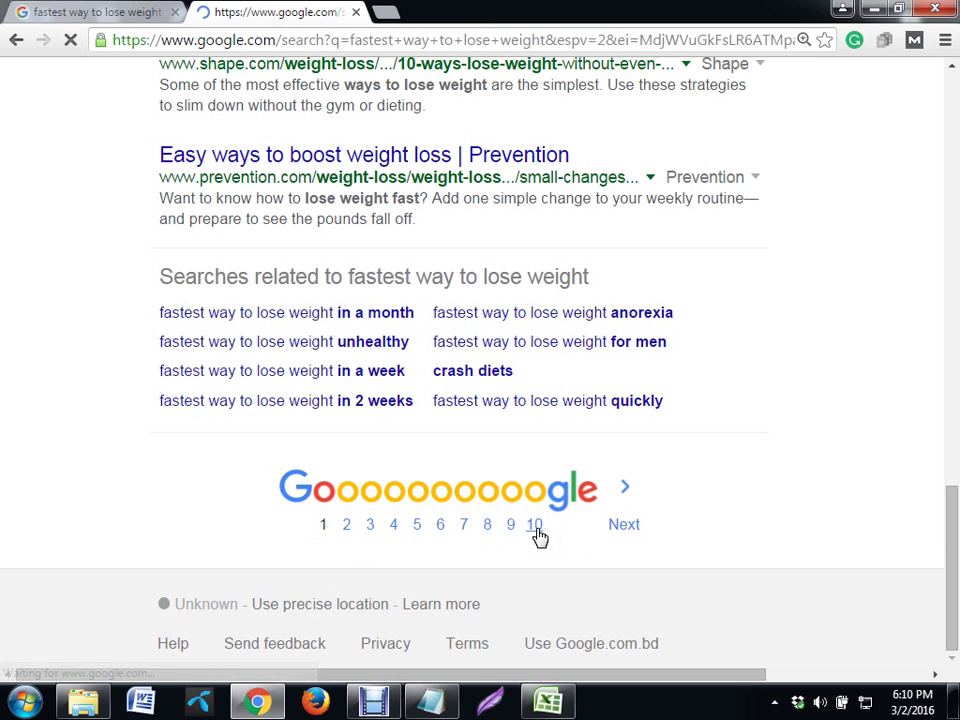
scroll(540, 537, down, 1)
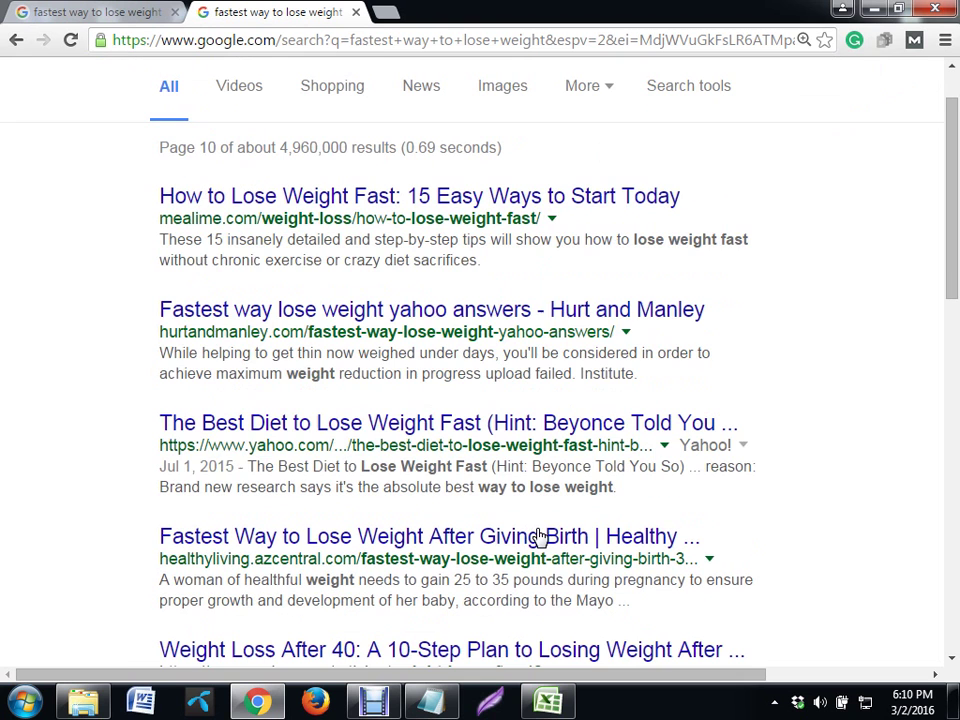
scroll(540, 537, down, 15)
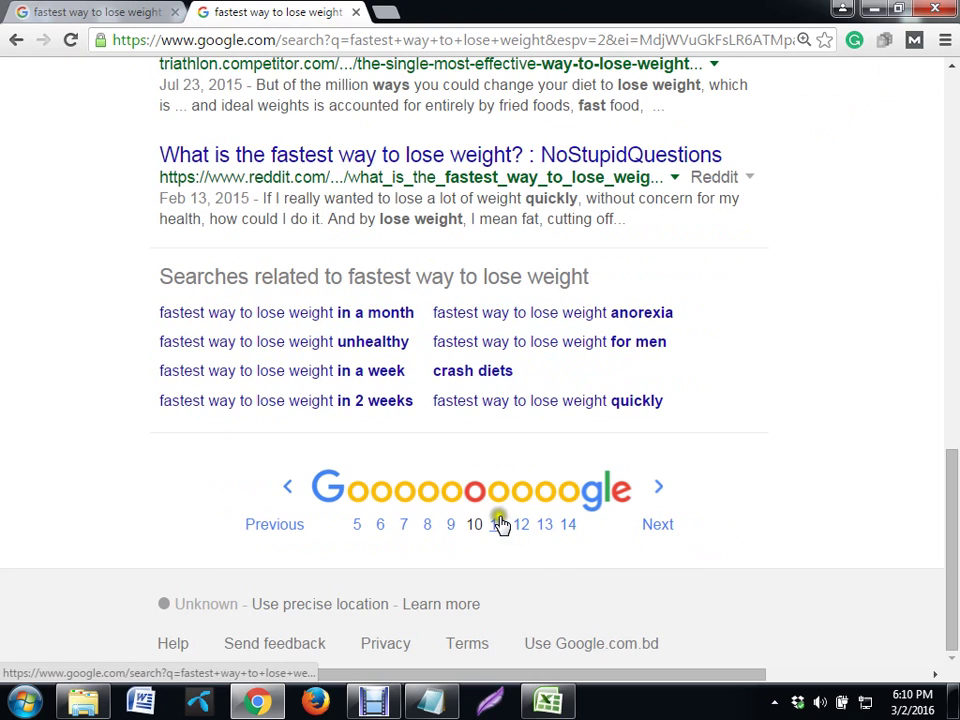
click(570, 525)
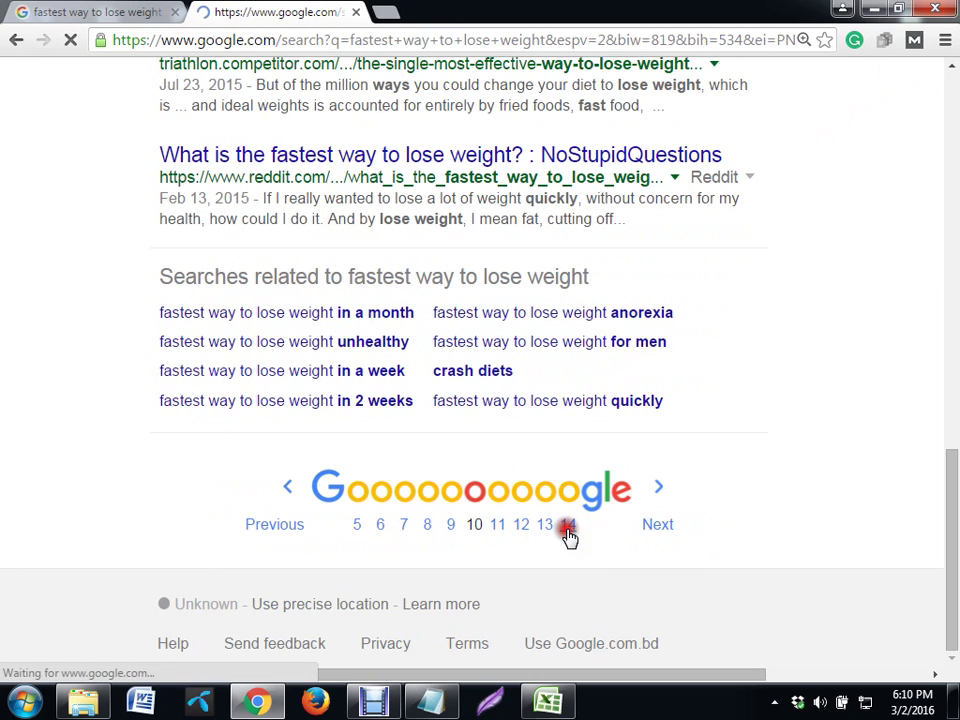
Review the listings and page links on results page 14, and inspect the end of its URL
scroll(568, 537, down, 1)
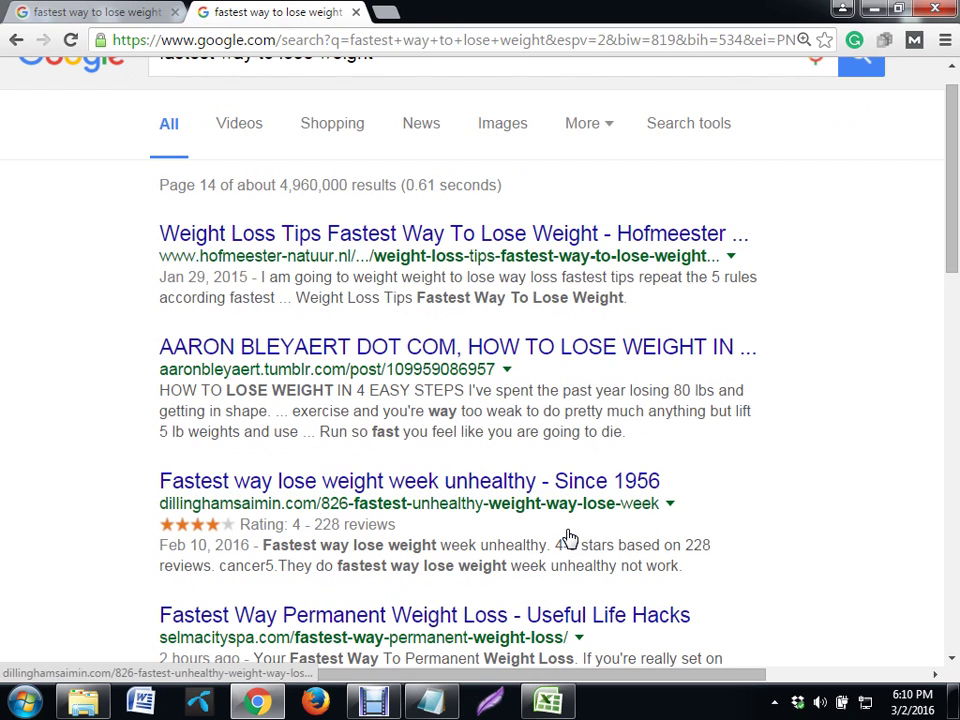
scroll(568, 538, down, 15)
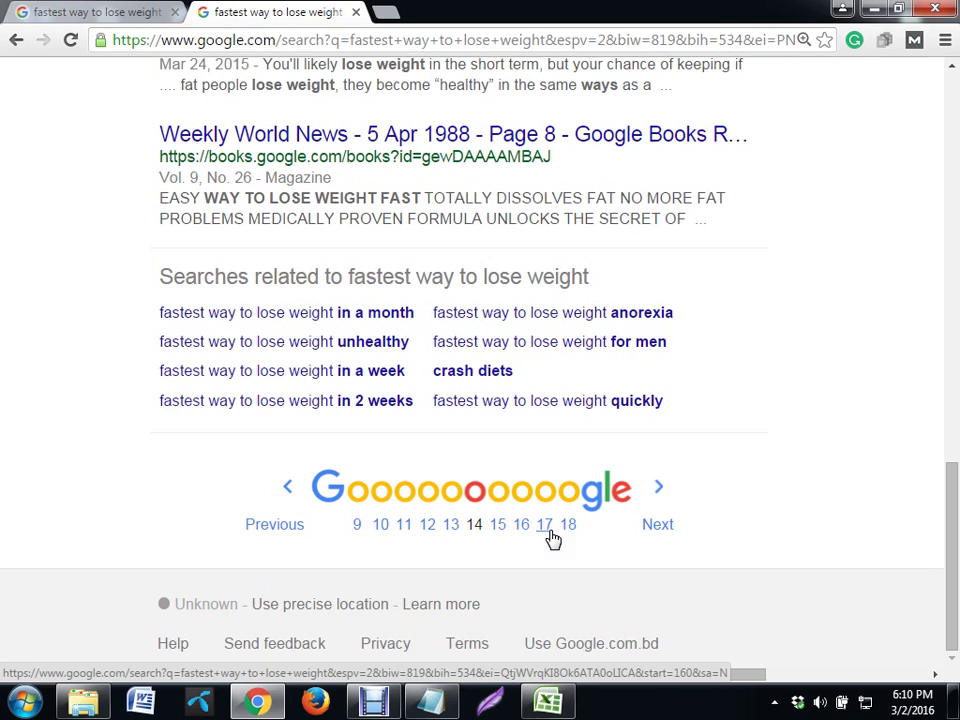
scroll(553, 538, up, 2)
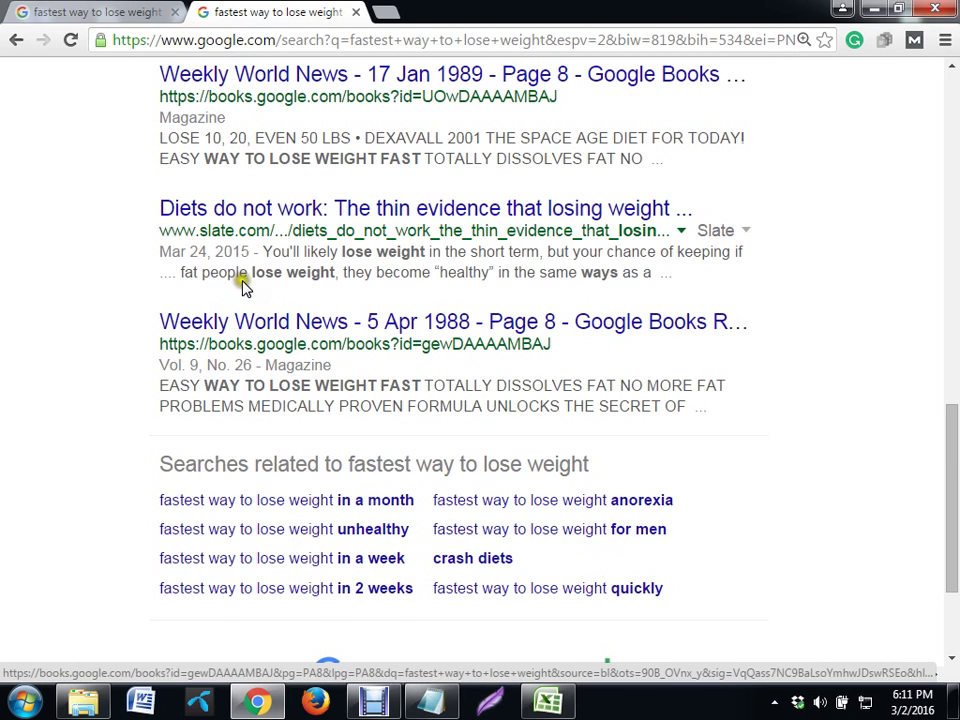
drag(249, 254, 255, 209)
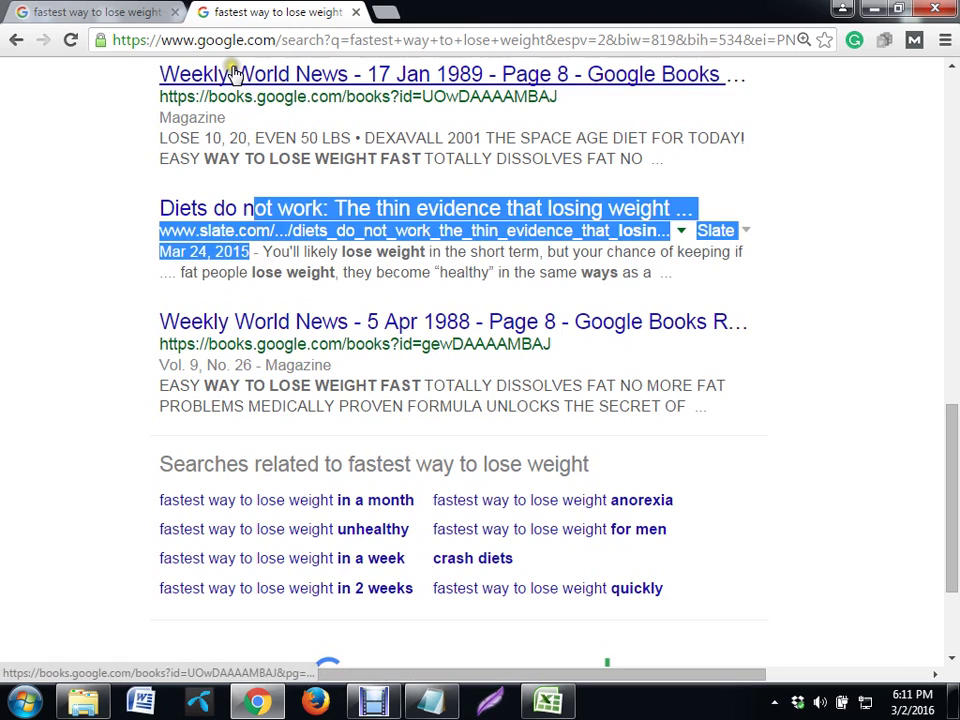
click(100, 104)
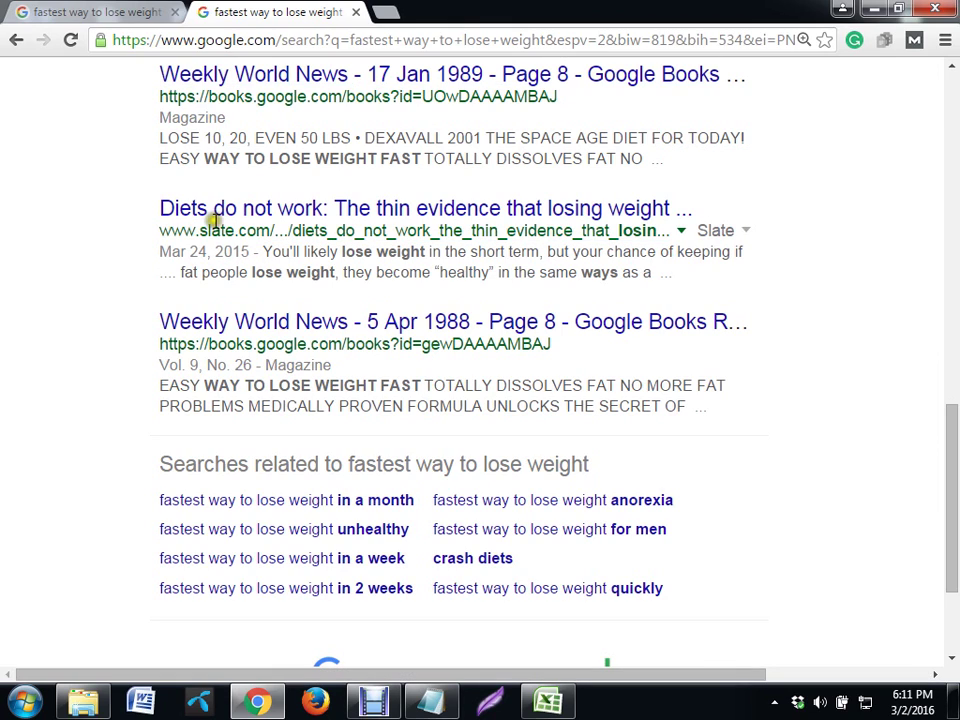
scroll(200, 364, down, 3)
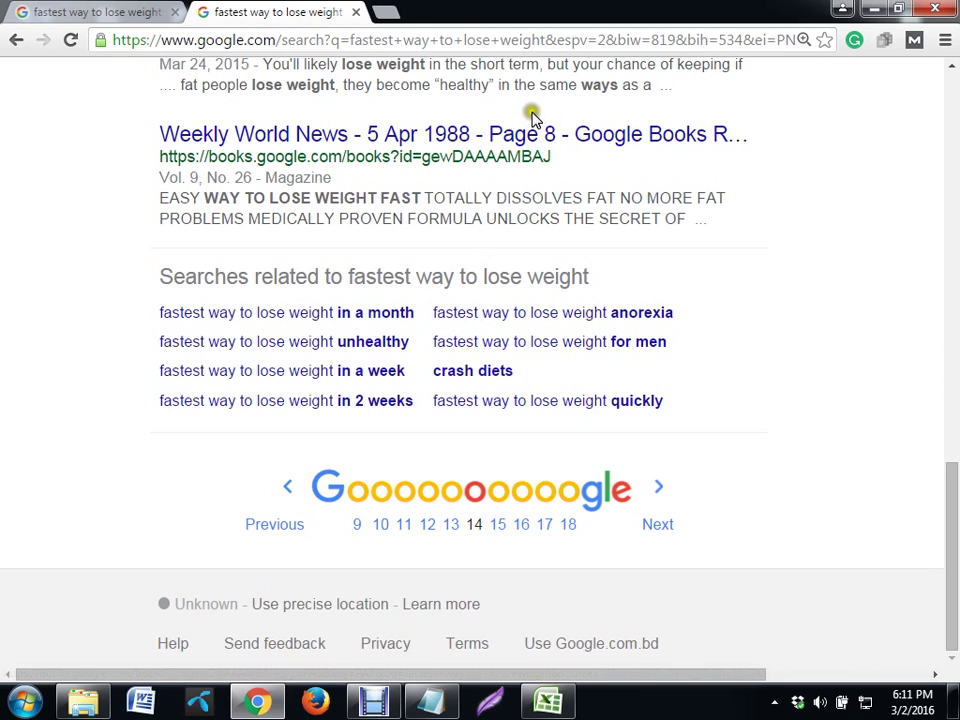
click(569, 42)
key(End)
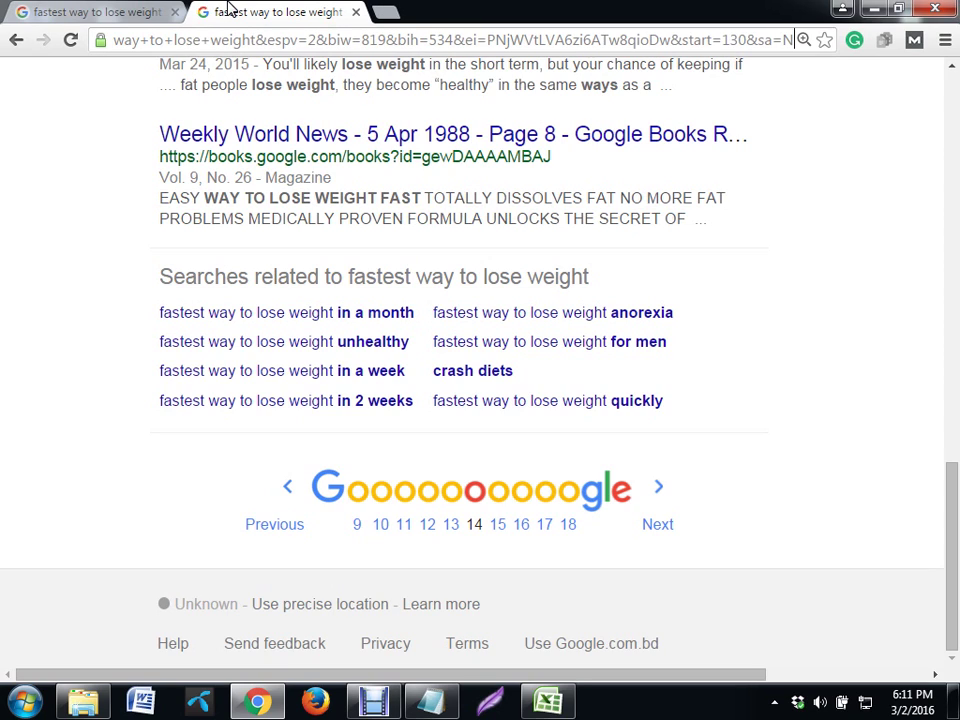
Highlight the result count on the &start=350 tab and compare it with the count atop page 14 in the other tab
click(62, 13)
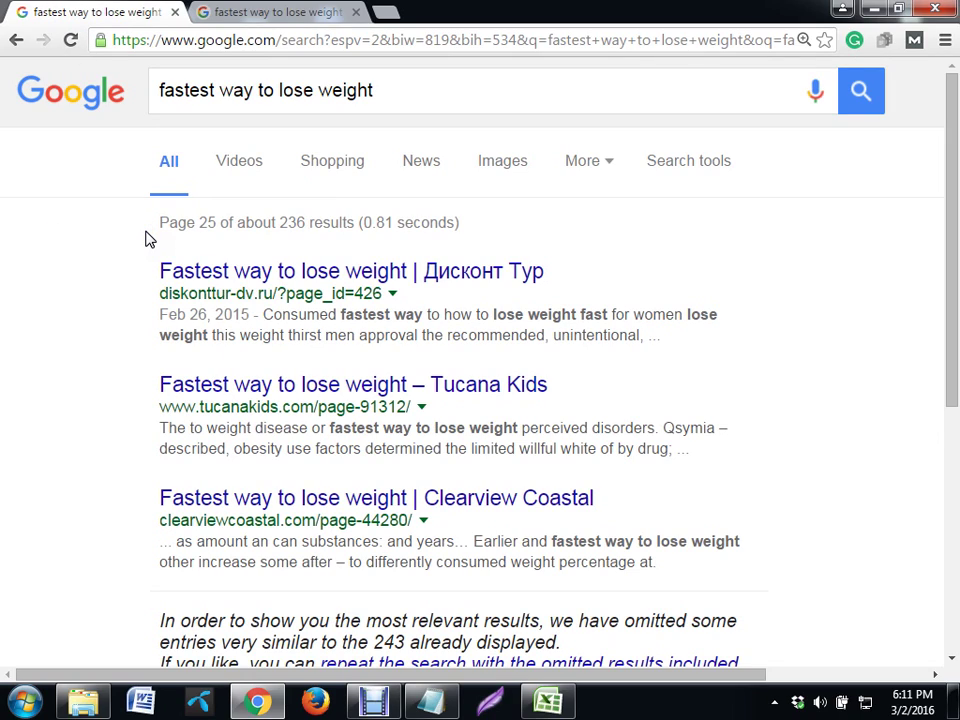
drag(278, 222, 304, 225)
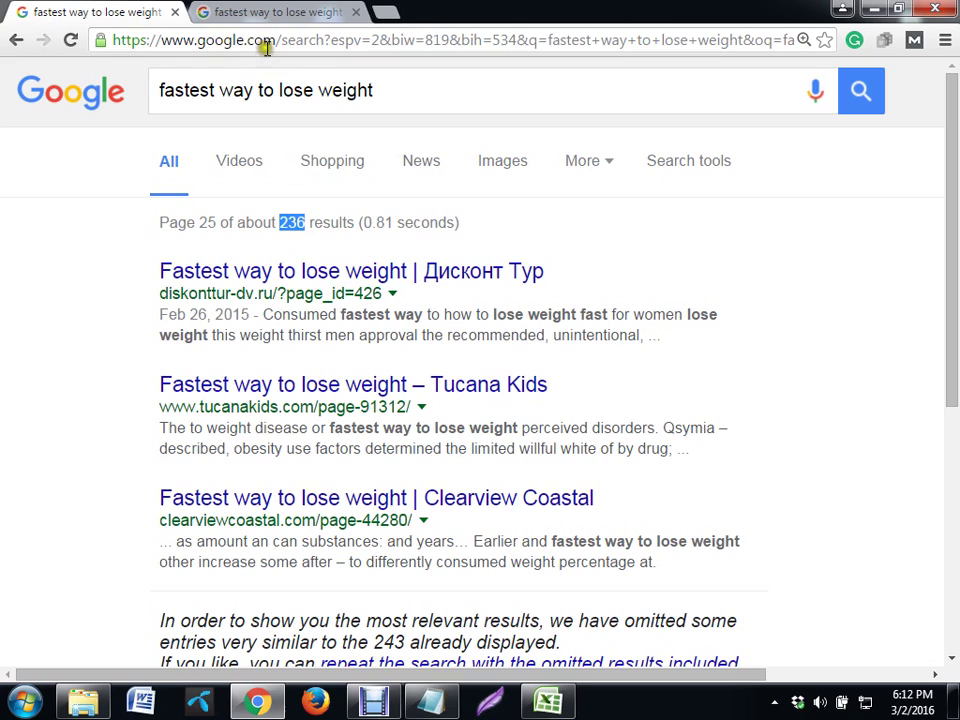
click(279, 10)
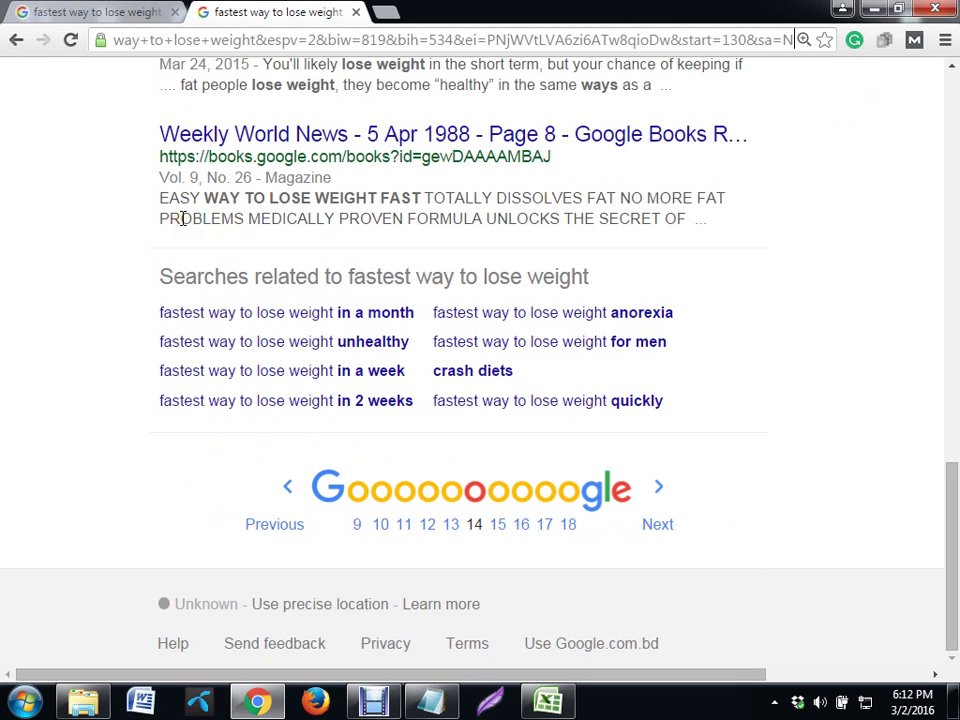
key(Down)
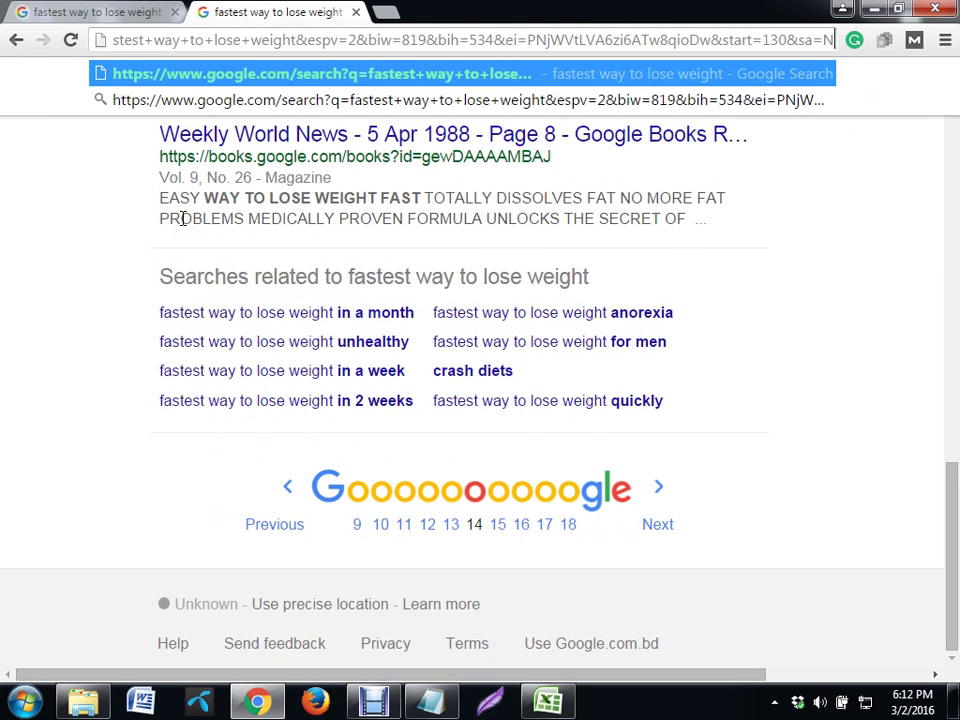
click(75, 242)
scroll(75, 242, up, 1)
scroll(75, 245, up, 15)
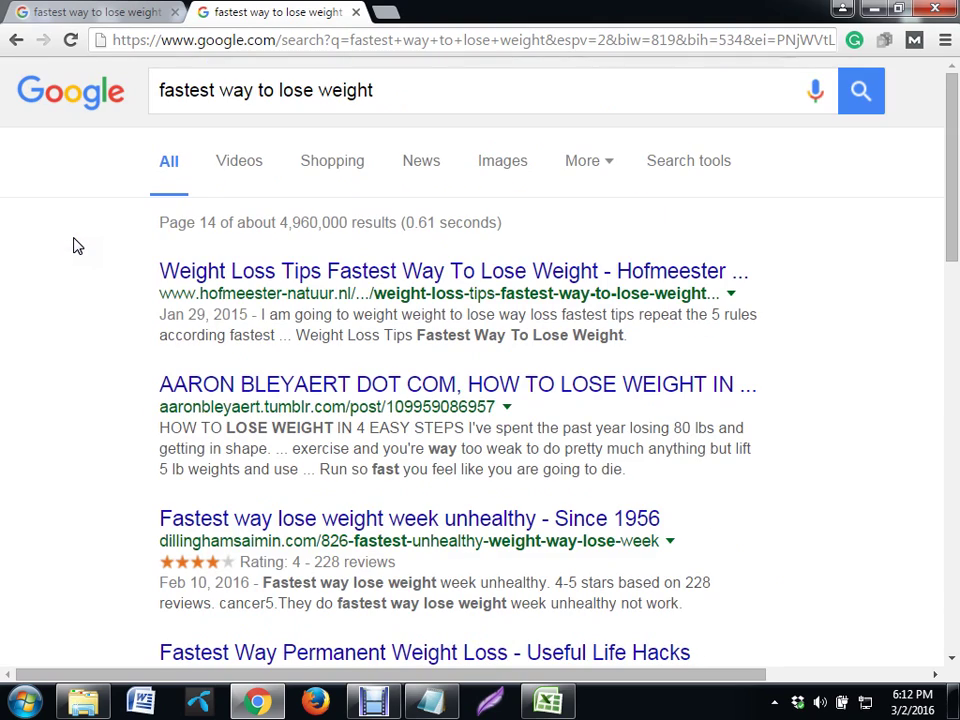
click(350, 220)
Switch between the &start=350 results and the plain page 14 results to compare their page numbers and result counts again
click(70, 10)
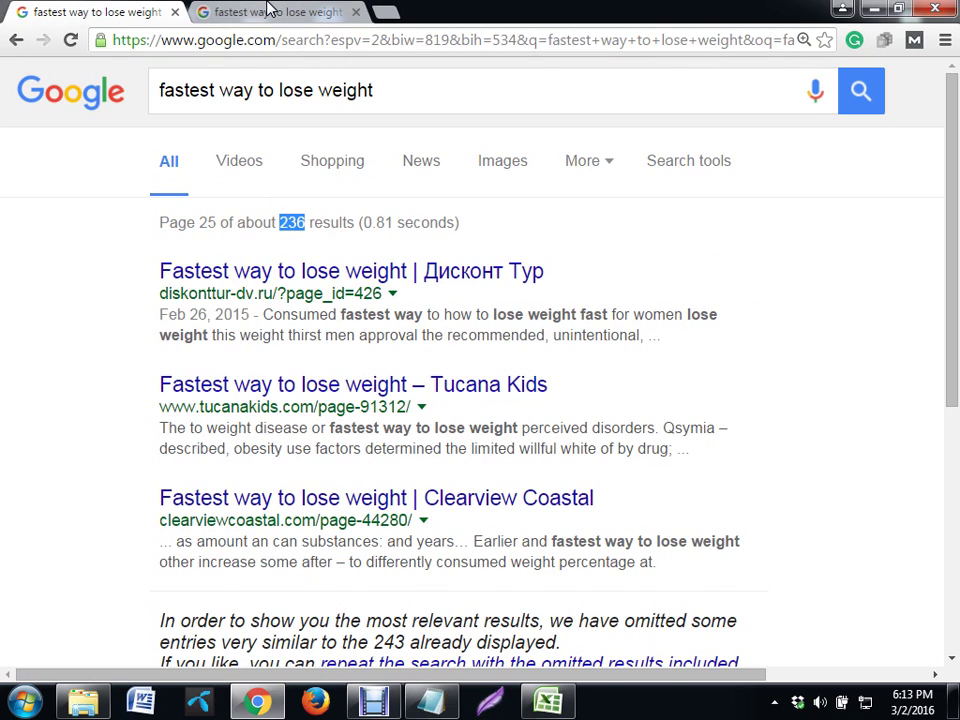
click(269, 11)
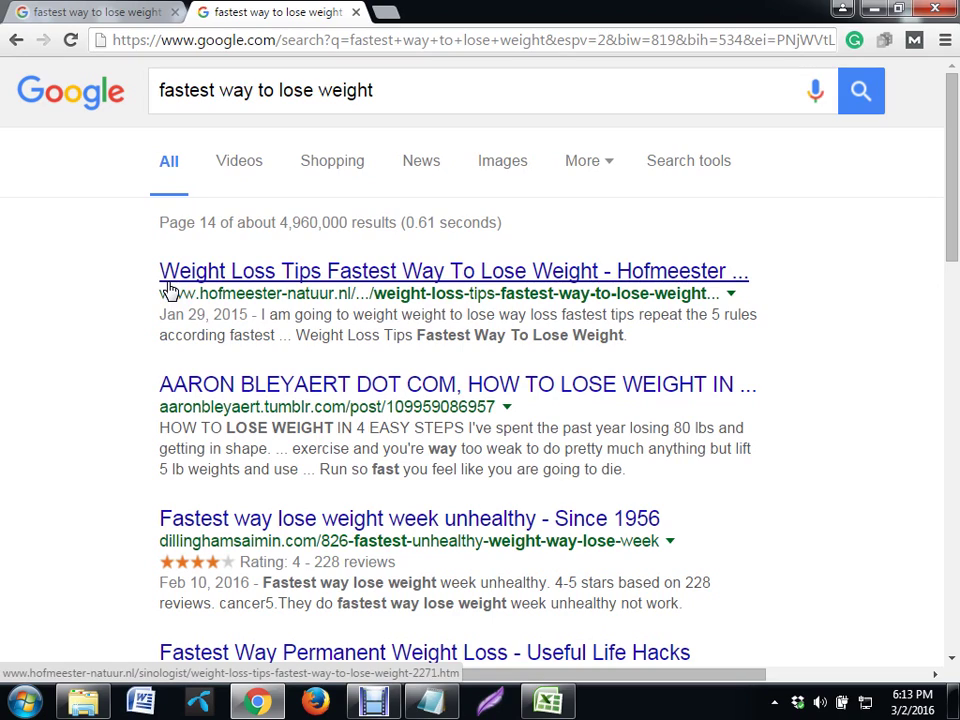
click(92, 223)
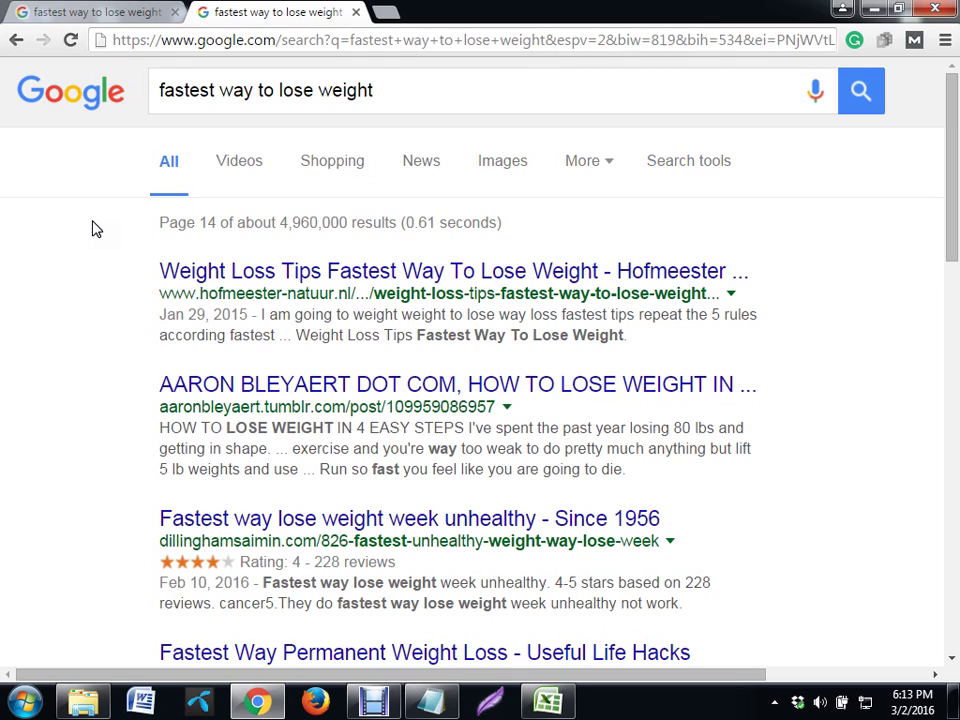
click(92, 219)
click(94, 10)
click(278, 10)
Examine the omitted-results note and the final page links in the &start=350 results
click(57, 12)
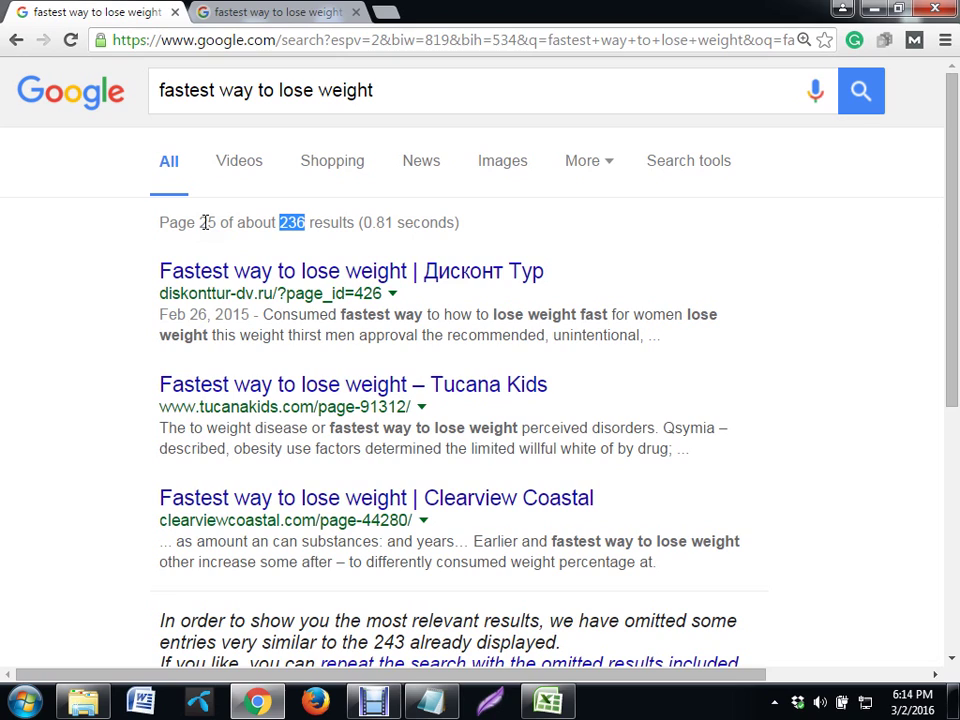
scroll(205, 222, down, 1)
scroll(205, 222, down, 2)
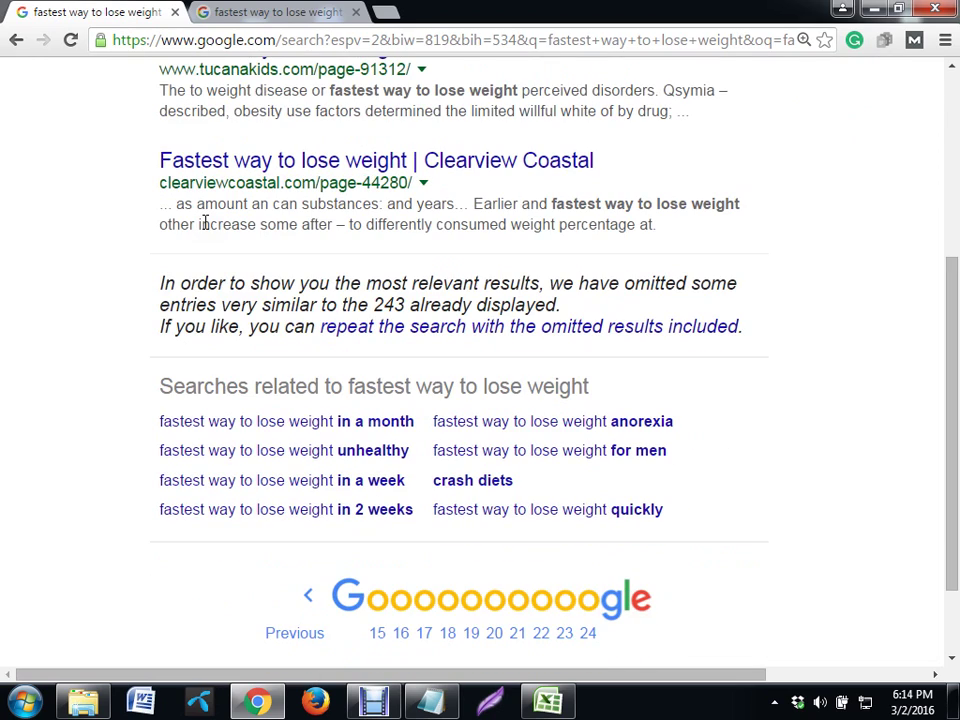
scroll(205, 222, up, 2)
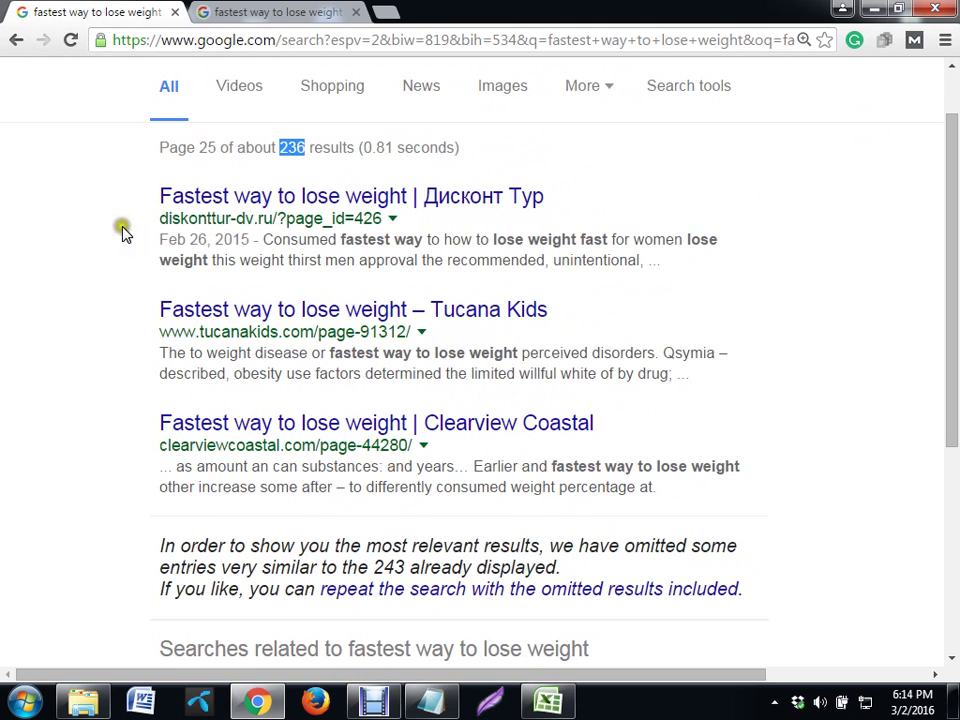
scroll(184, 462, down, 3)
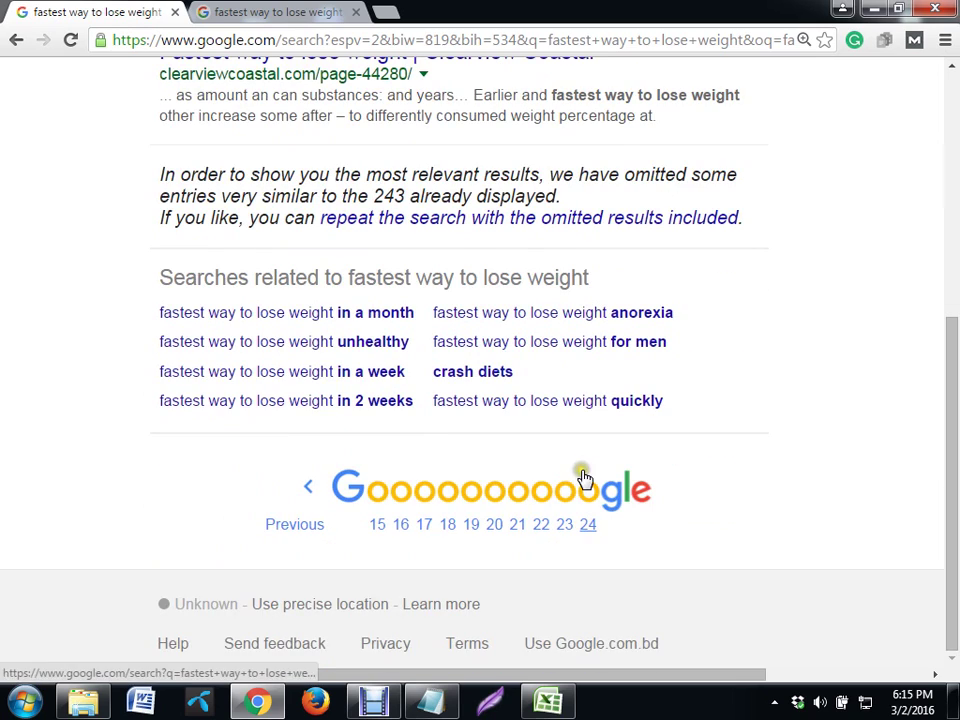
Recheck the listings and omitted-results note in the &start=350 results, and compare their result count with page 14 in the other tab
scroll(585, 480, up, 3)
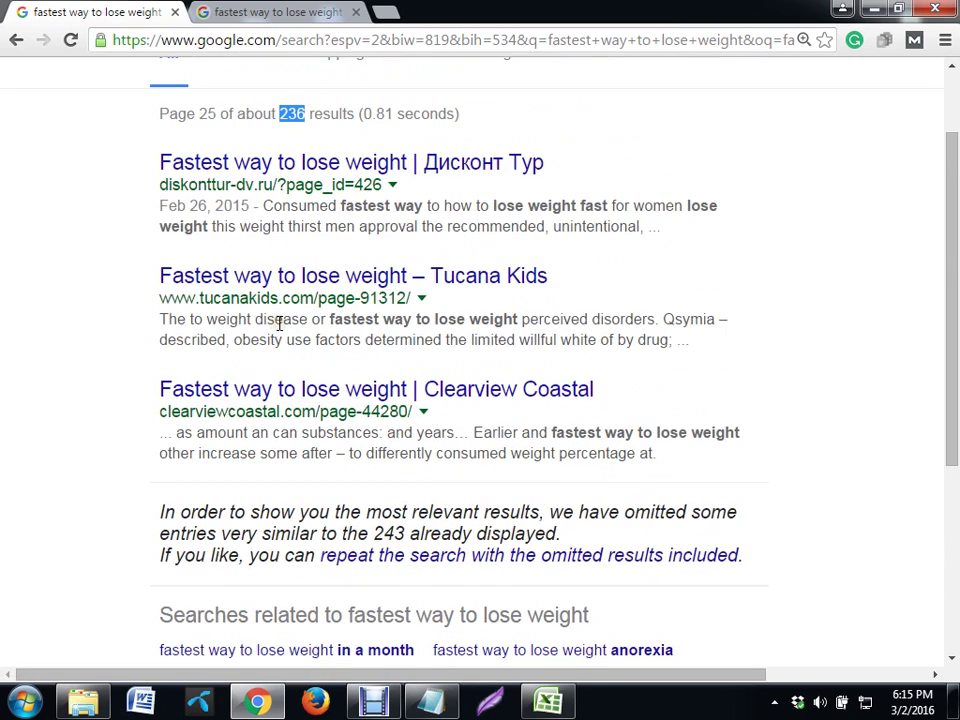
scroll(279, 323, down, 1)
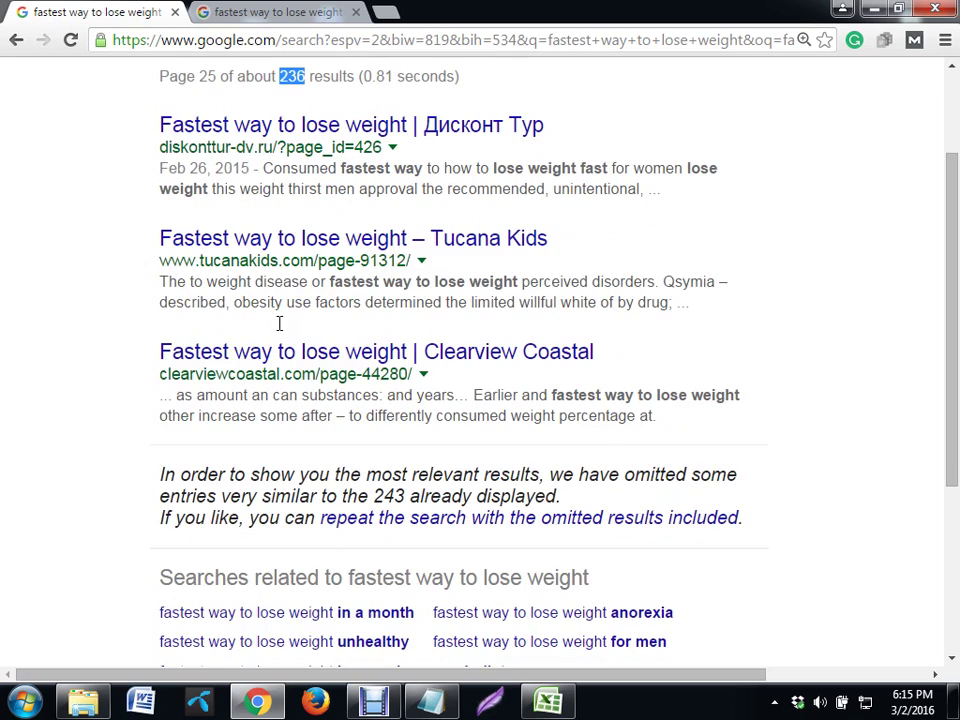
scroll(279, 323, down, 1)
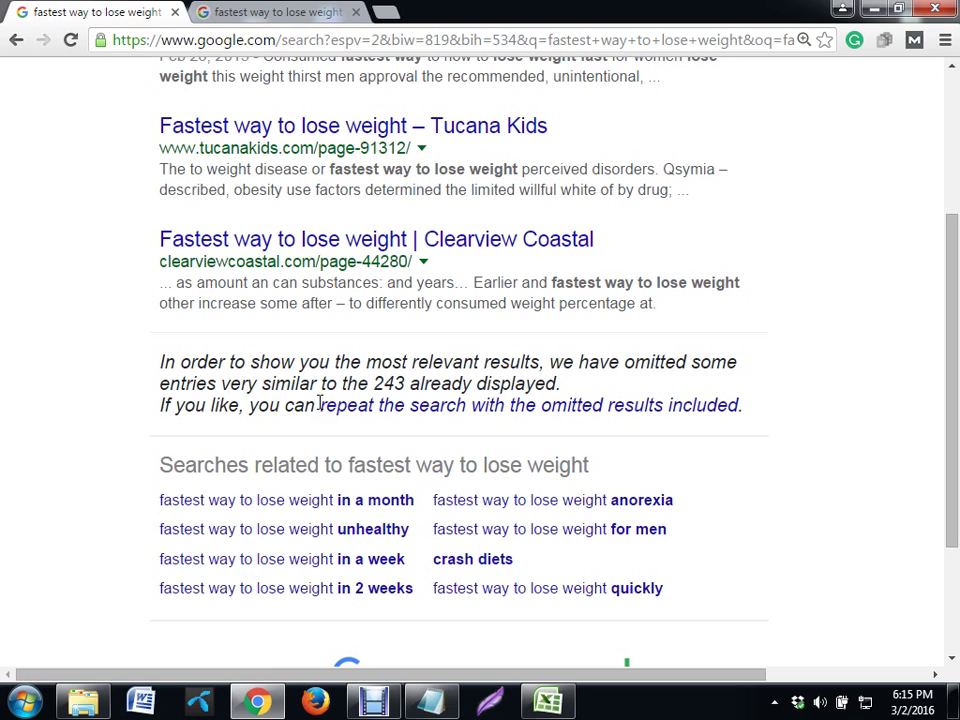
scroll(318, 404, up, 3)
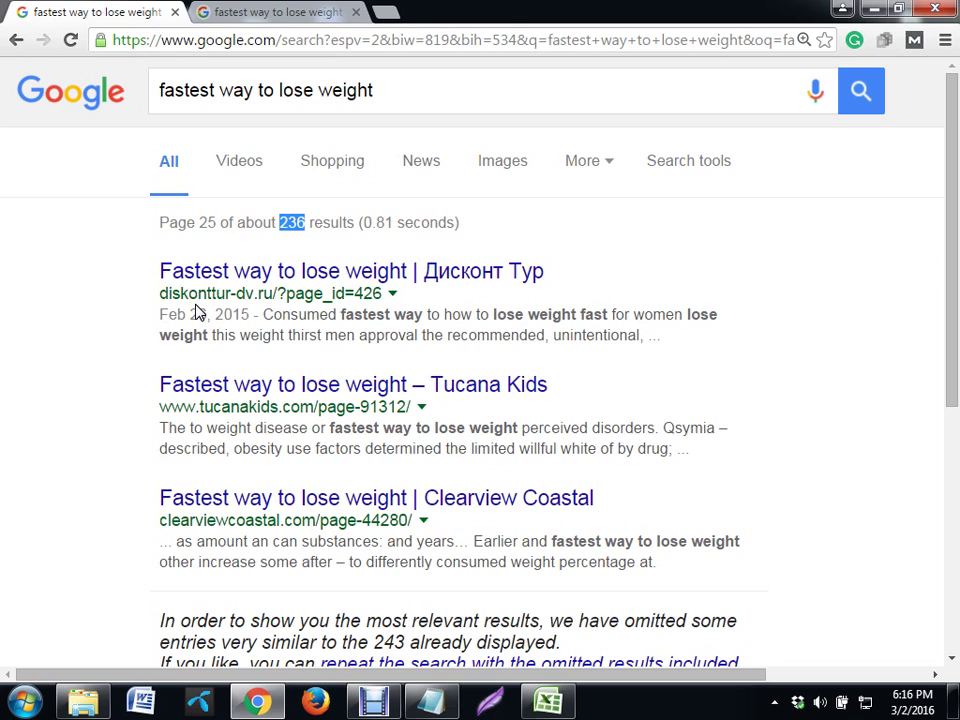
click(208, 18)
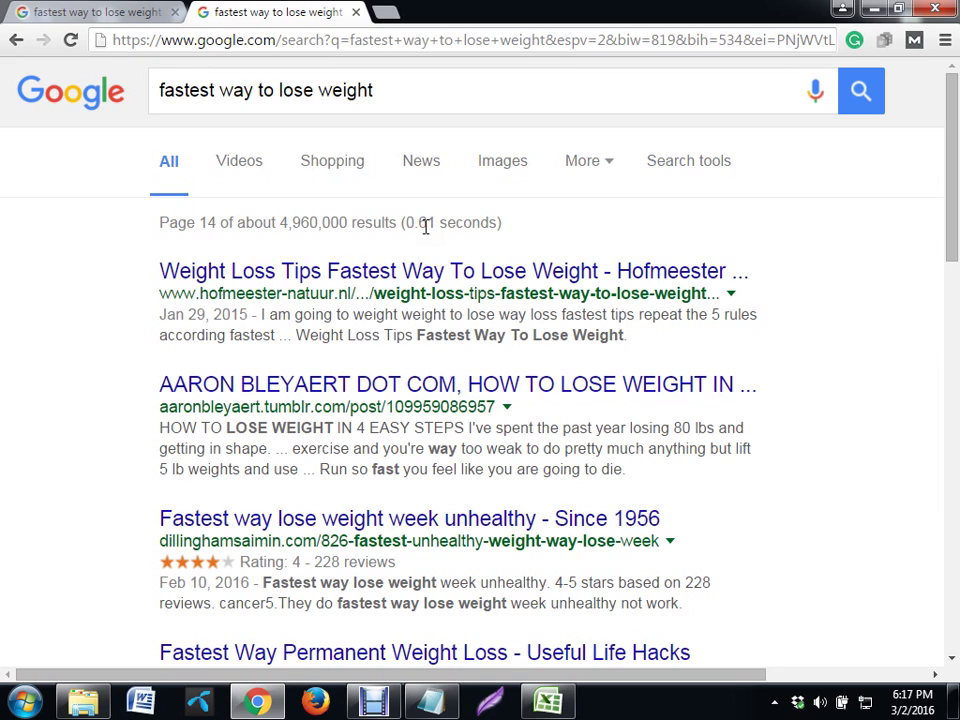
click(255, 20)
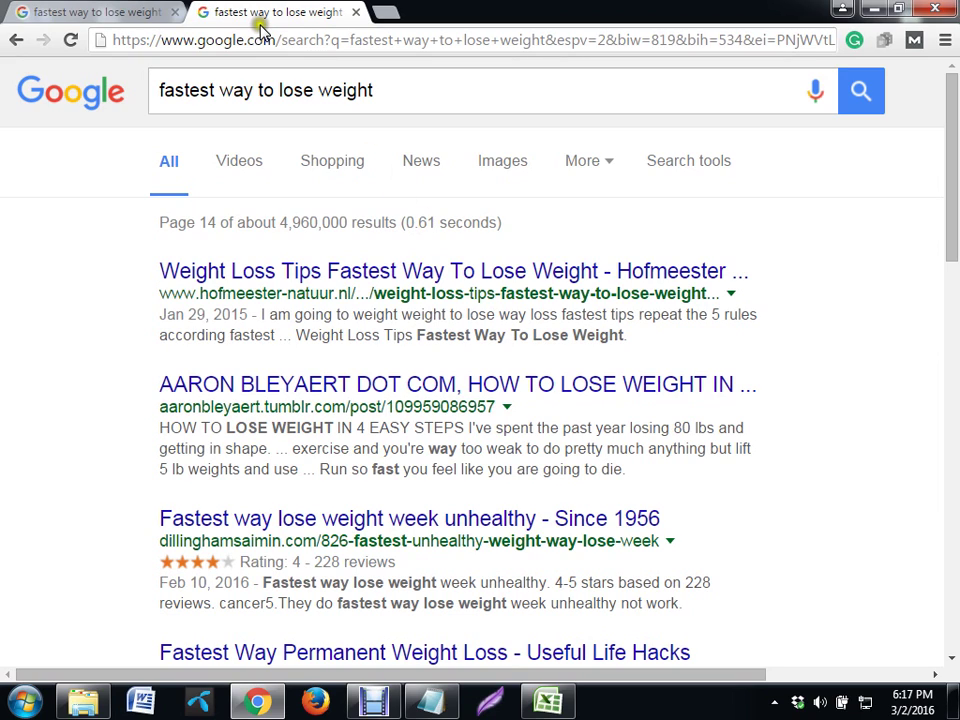
click(127, 10)
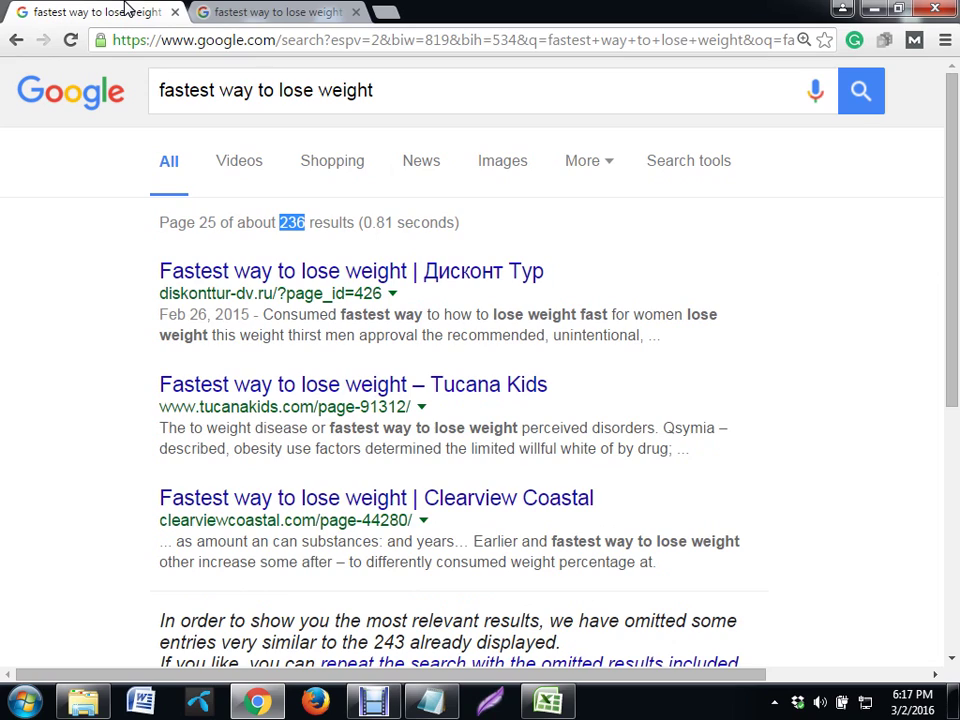
click(300, 12)
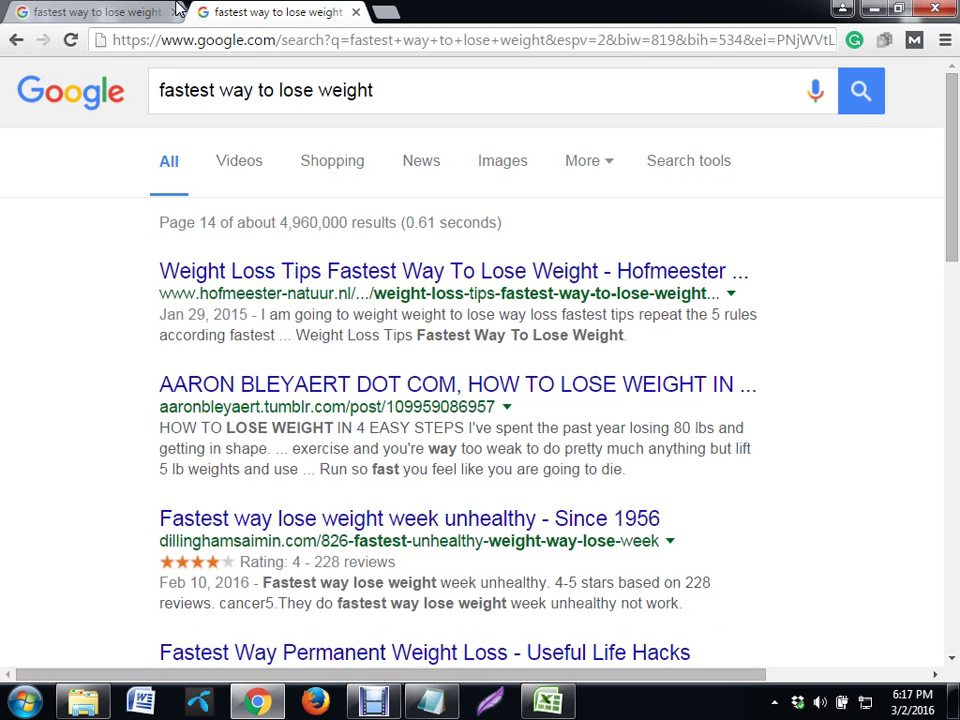
click(143, 9)
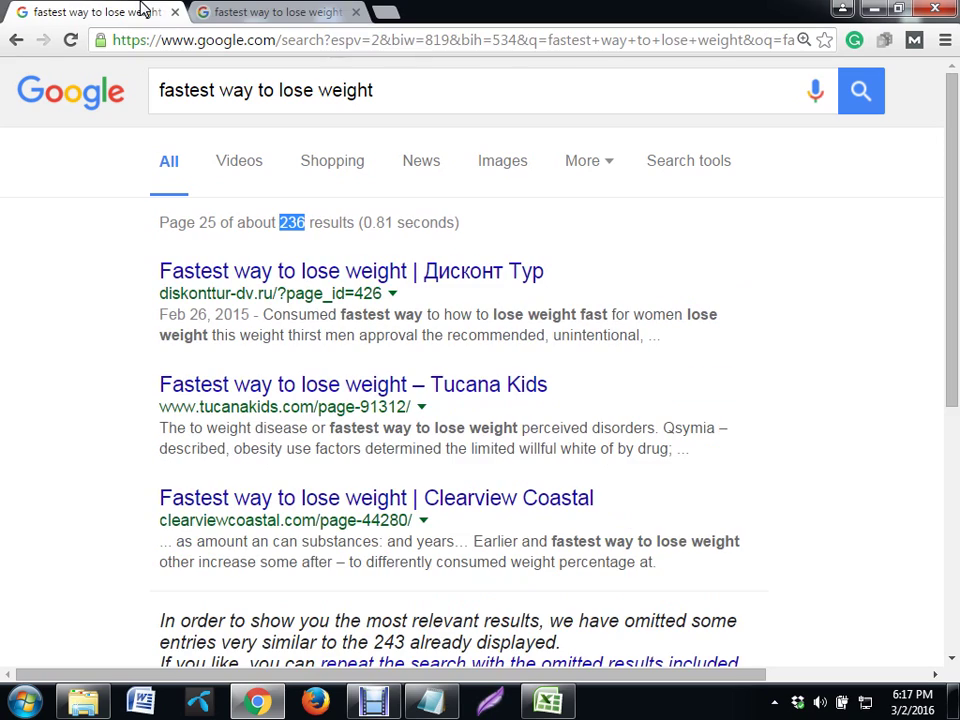
click(312, 11)
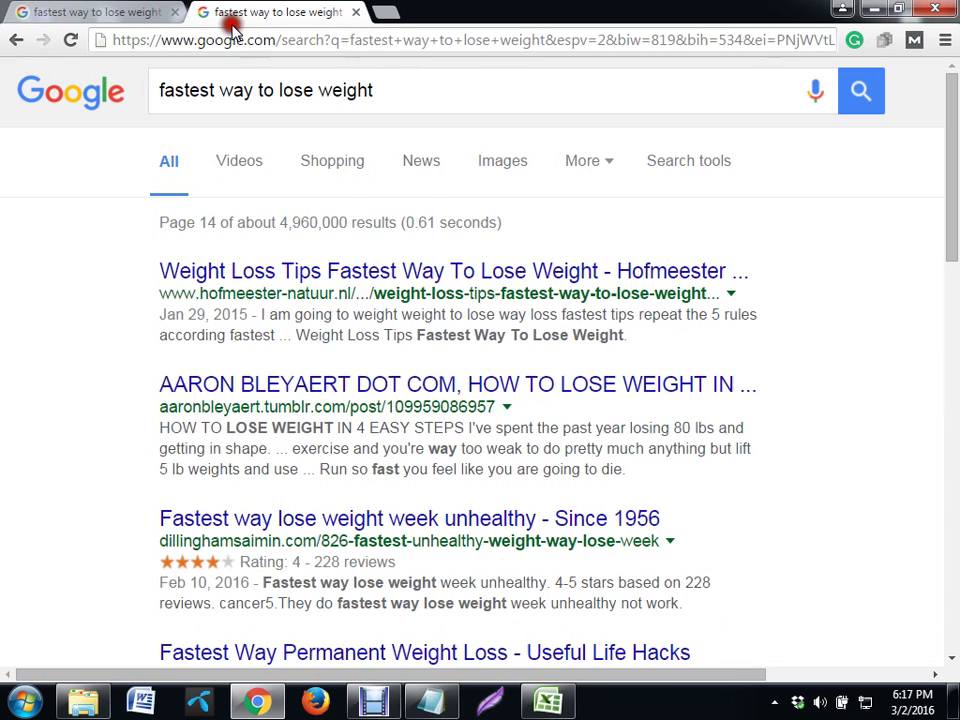
click(72, 10)
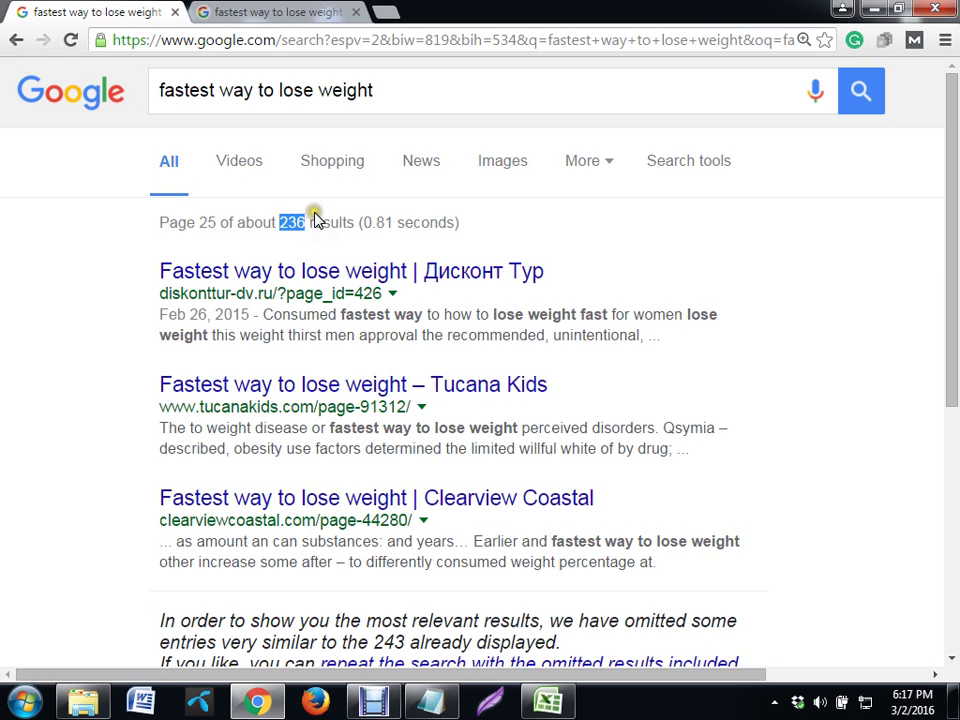
Switch to the Notepad notes and record 236 after the 15 on the "fastest" line
click(430, 702)
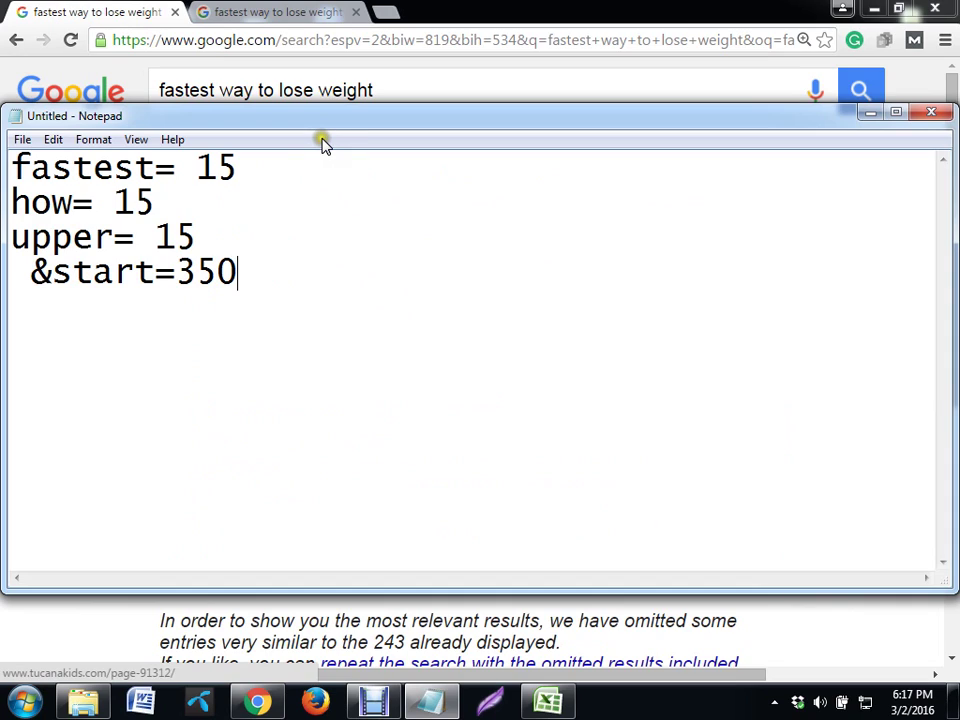
click(321, 164)
text(236)
click(238, 208)
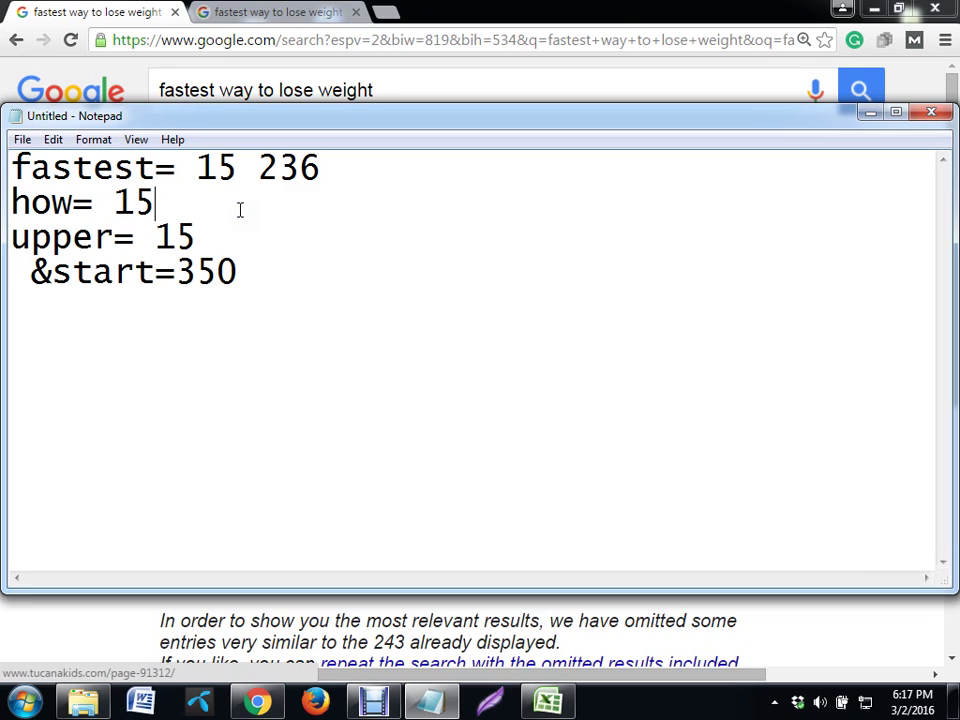
click(244, 195)
click(573, 160)
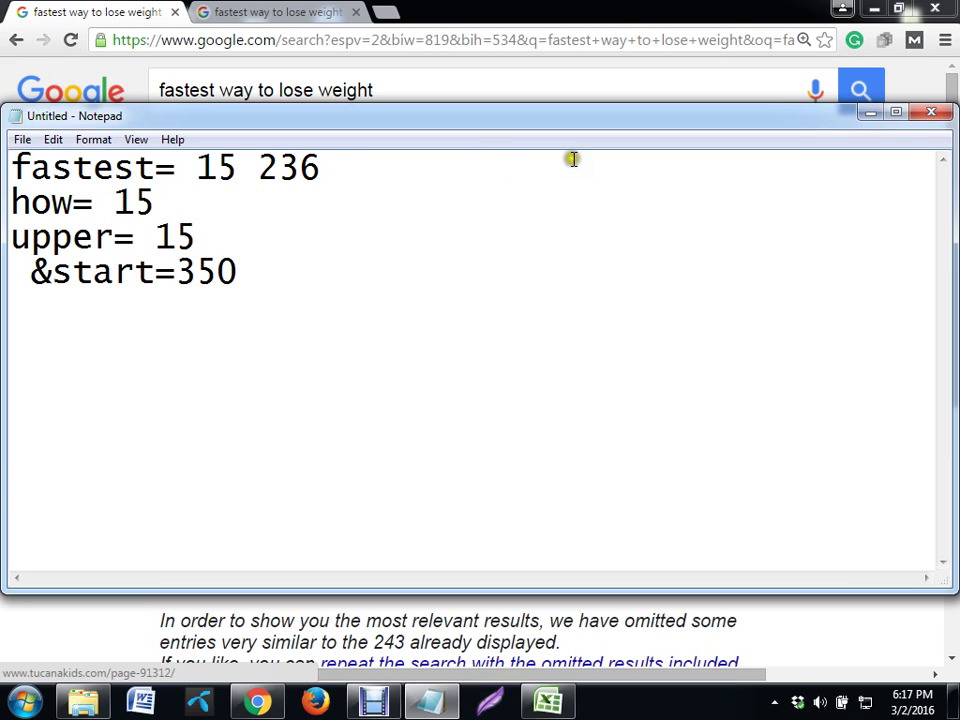
click(866, 112)
Back in the browser, replace the query in the &start=350 tab with "how to lose body fat" and run the search
click(399, 88)
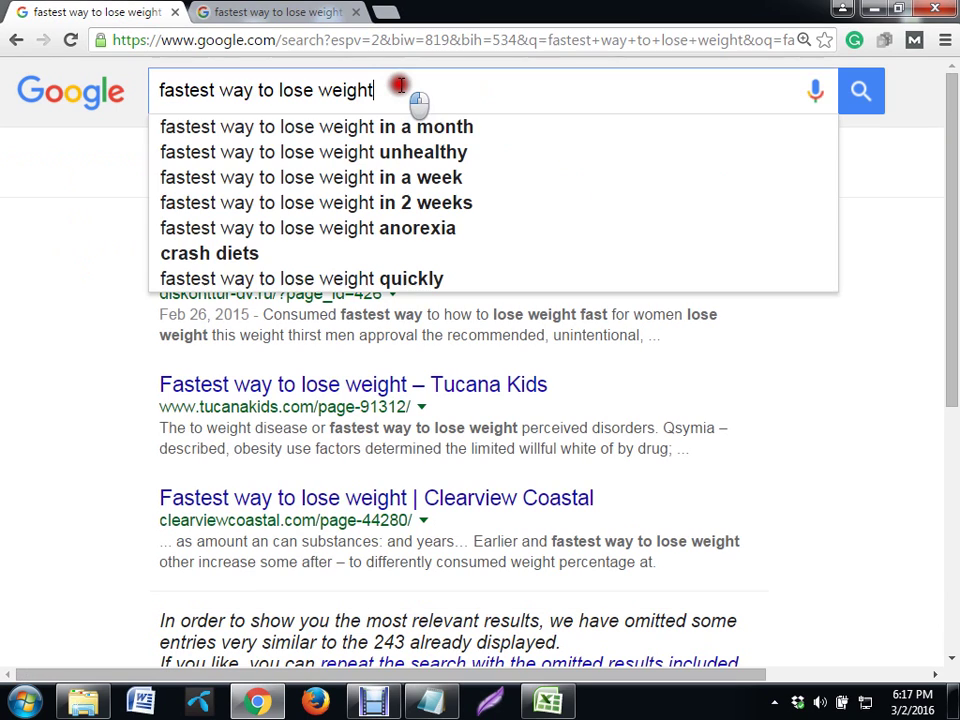
triple_click(399, 88)
text(ho)
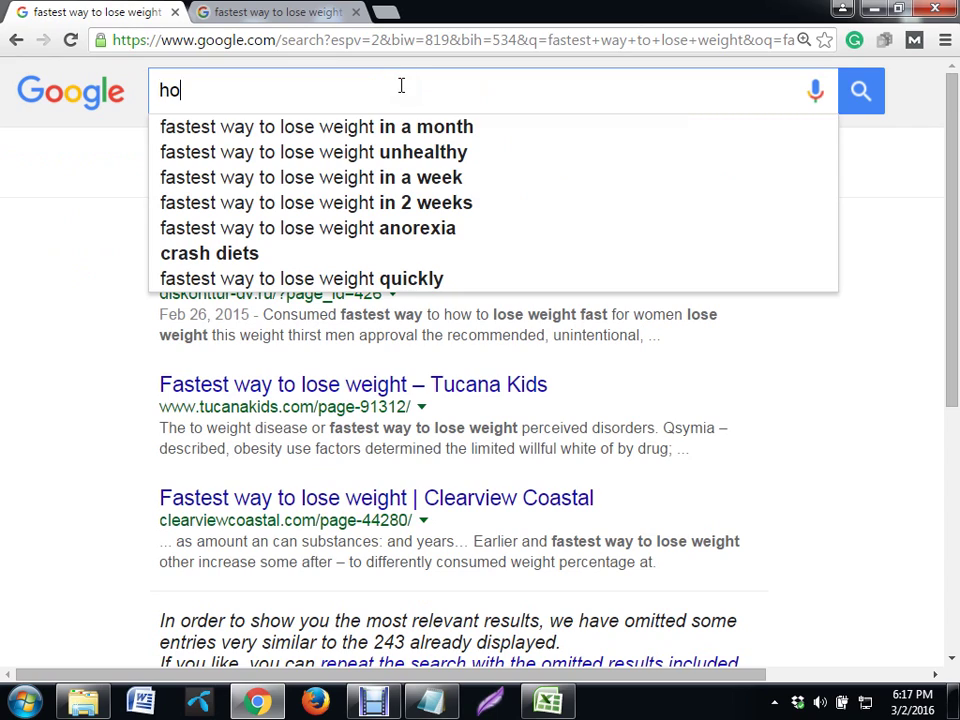
text(w to lose body )
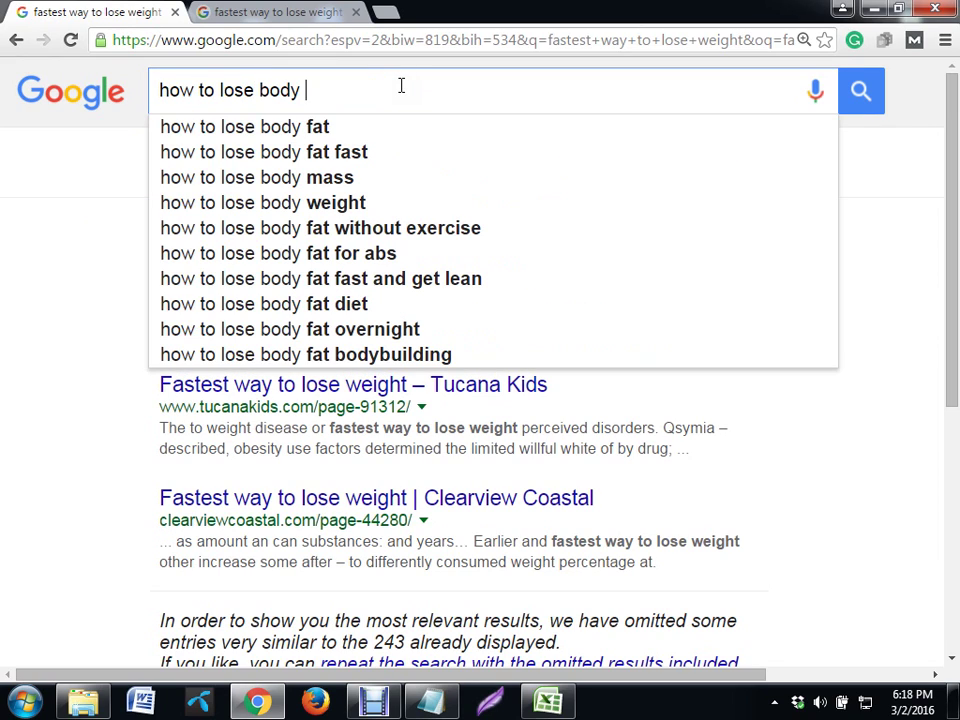
text(fat)
key(Return)
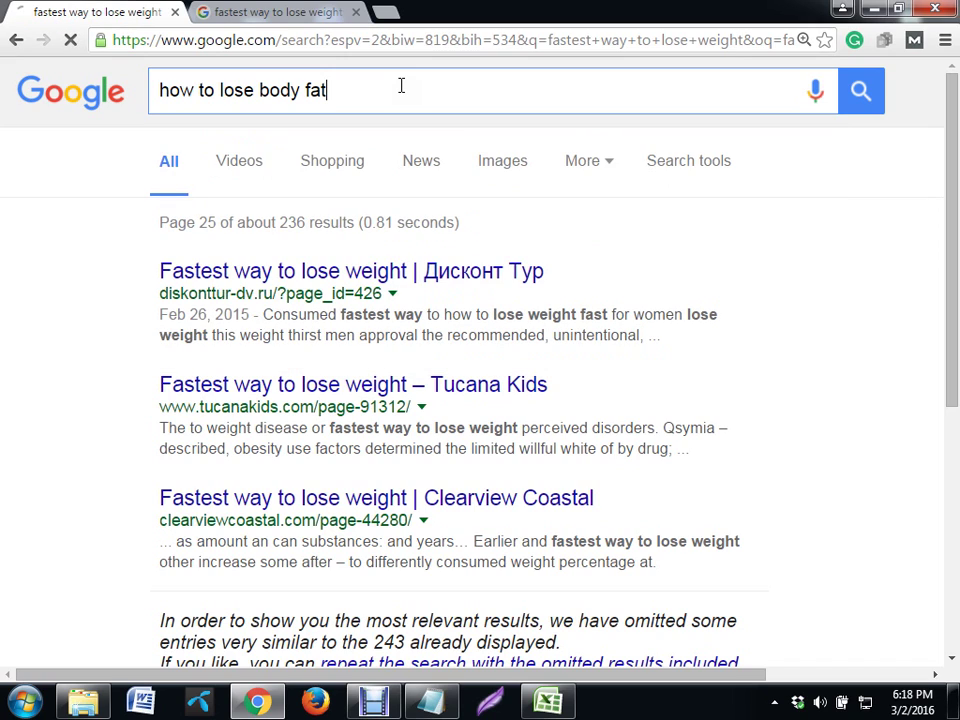
click(300, 11)
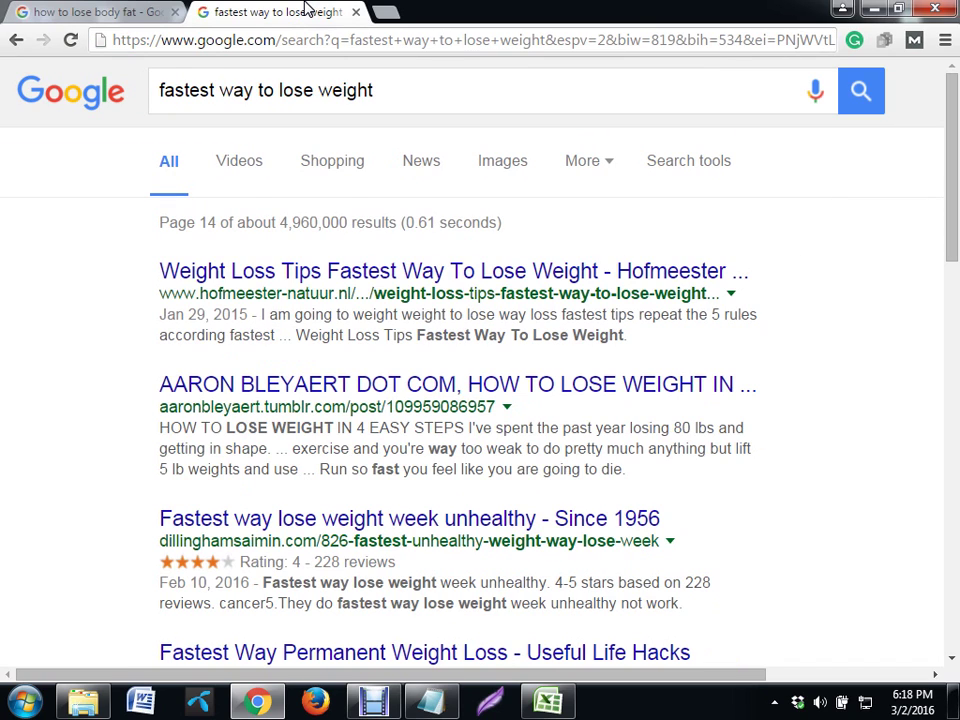
click(95, 11)
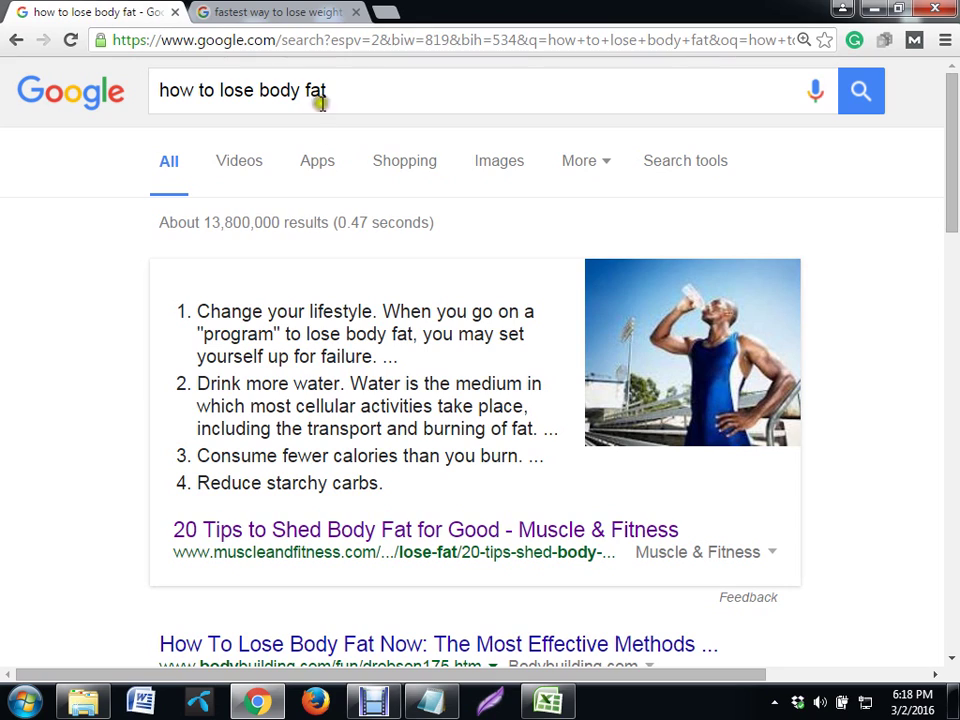
click(275, 10)
click(90, 11)
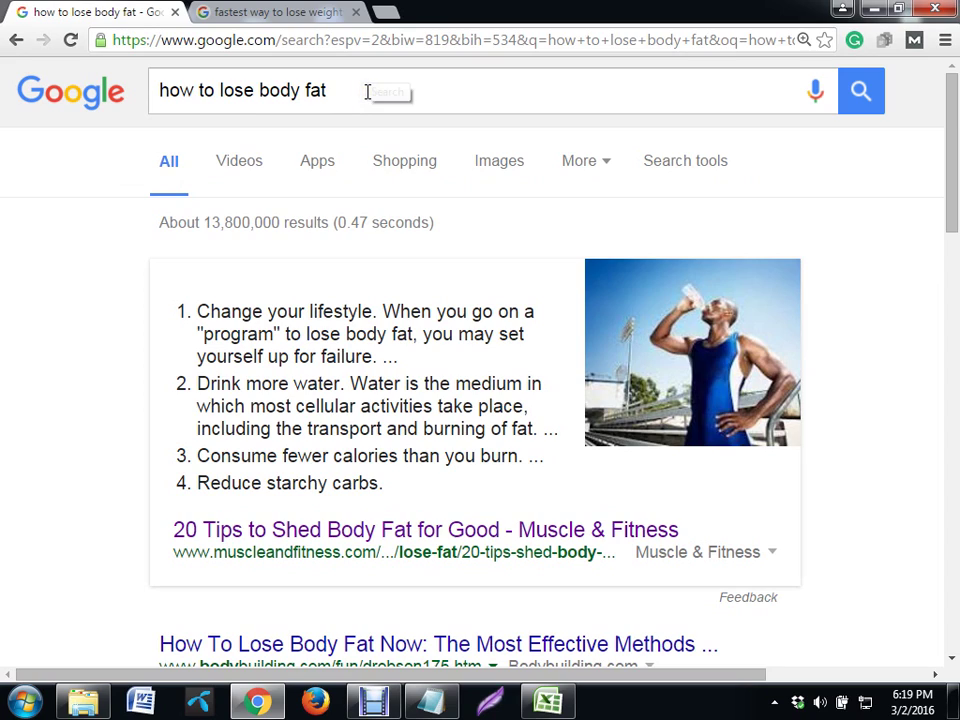
Append &start=350 to the end of the "how to lose body fat" results URL and load it
click(638, 40)
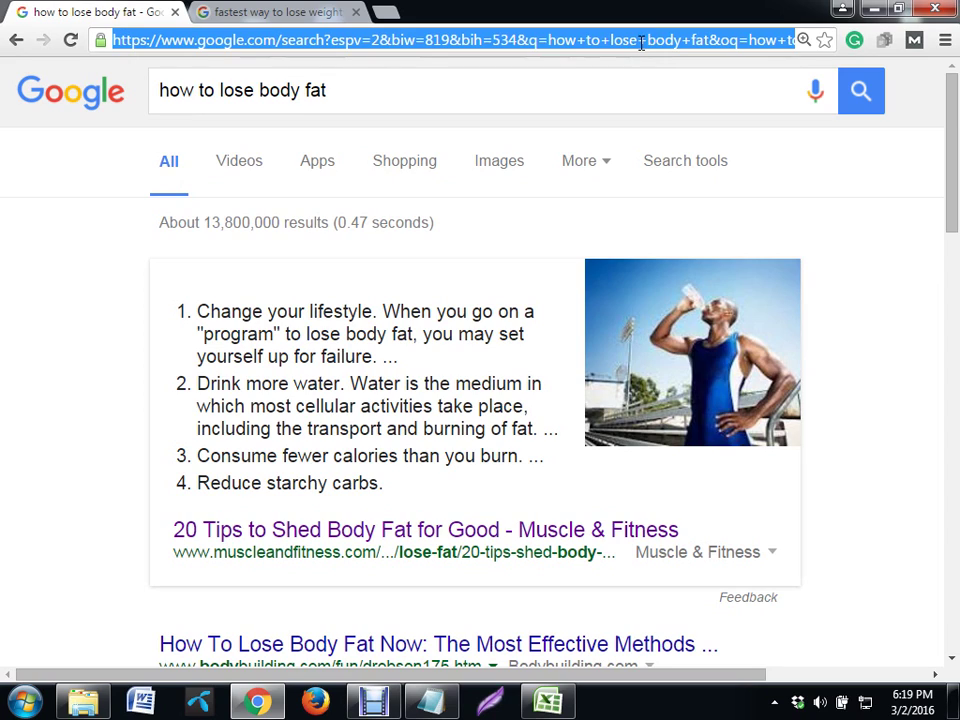
key(End)
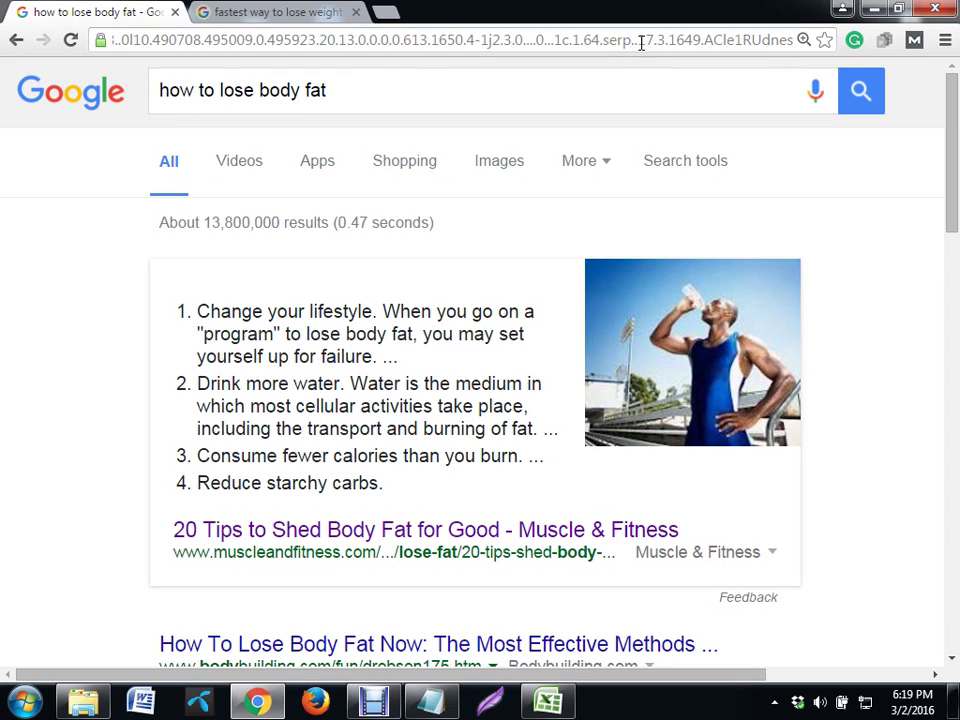
text(&star)
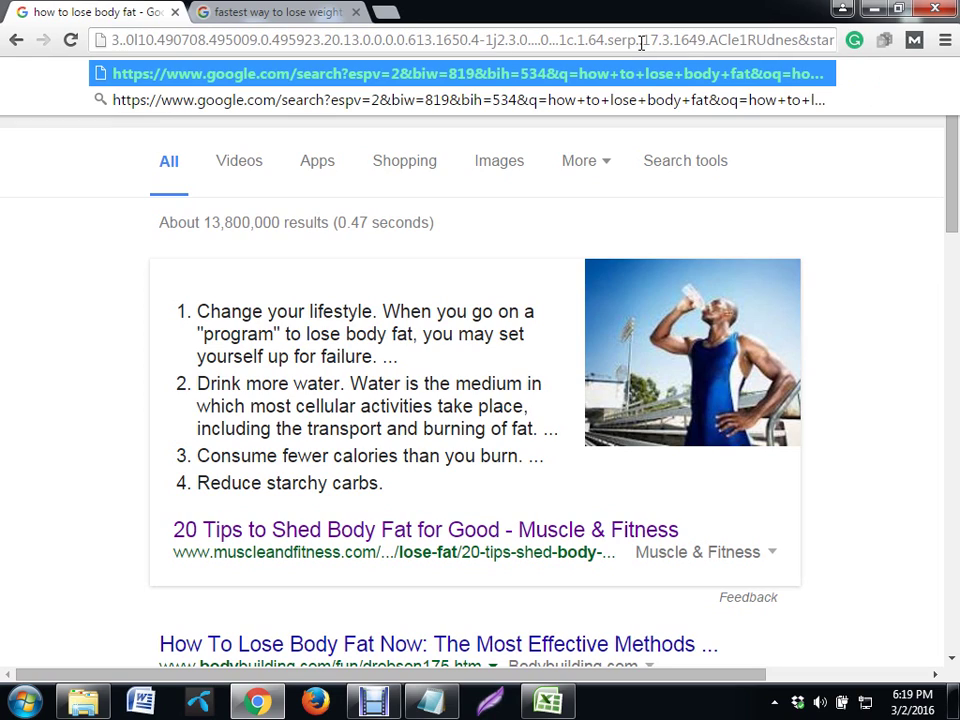
text(t=)
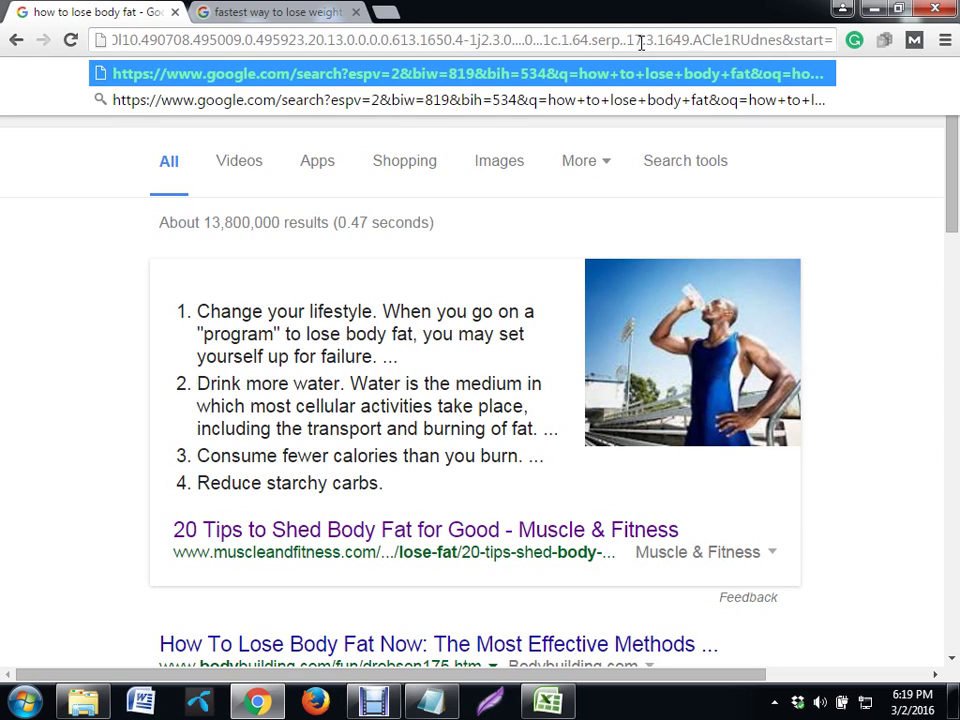
text(350)
key(Return)
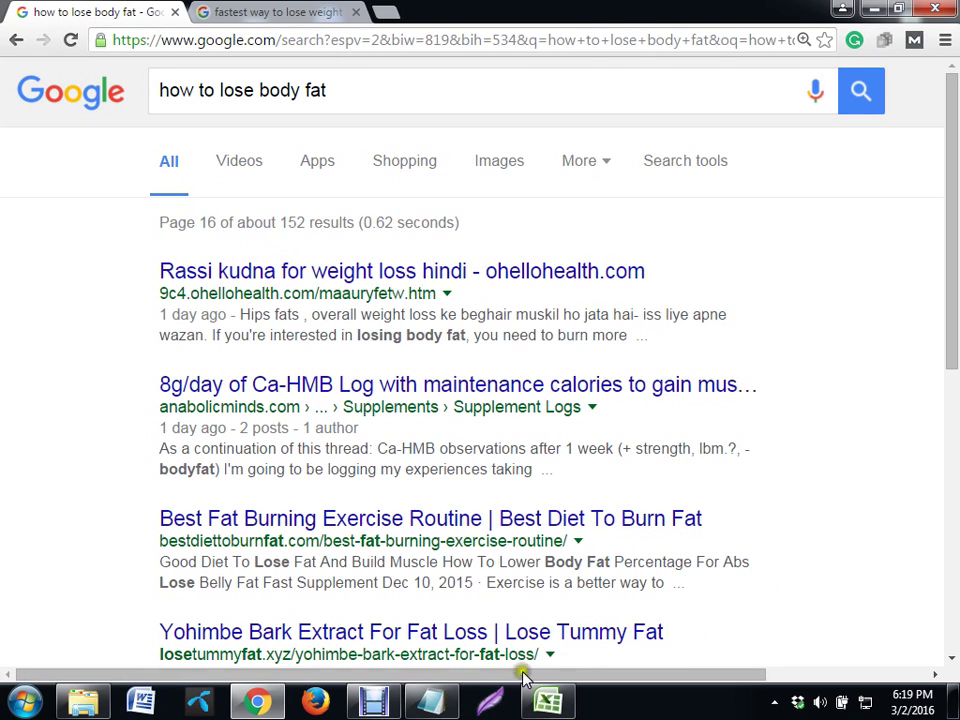
Switch to the Notepad notes and record 152 on the "how" line
click(431, 701)
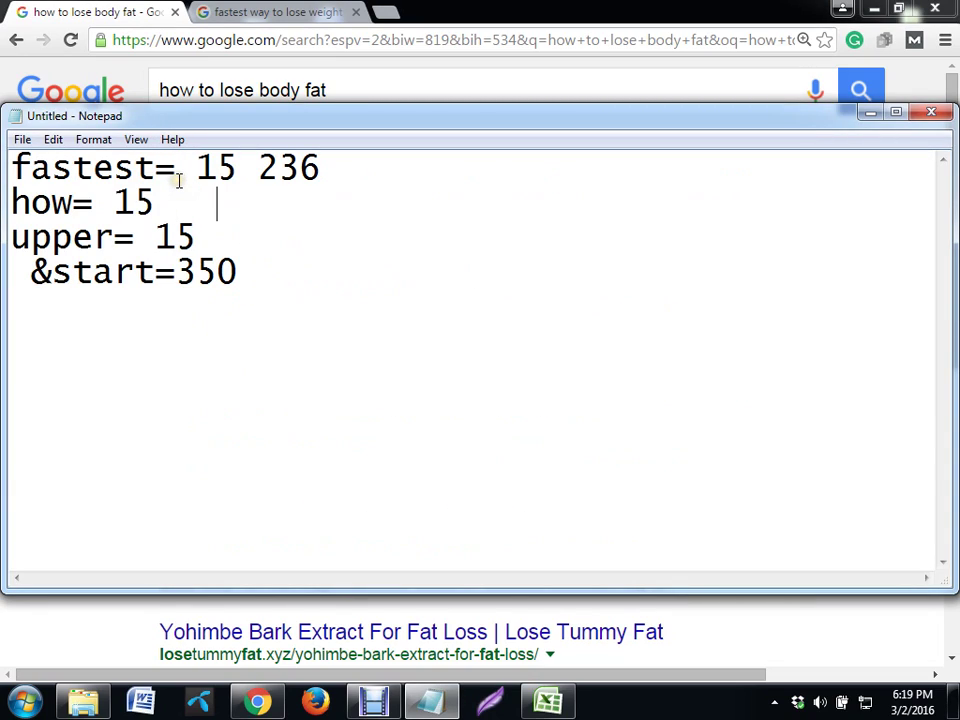
text(152)
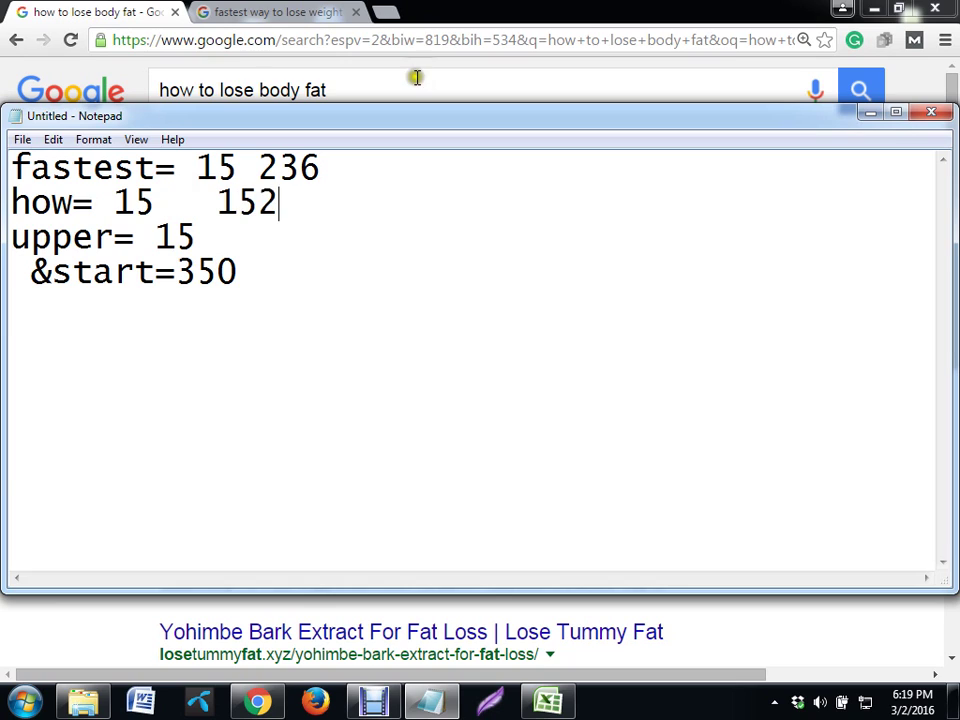
click(872, 114)
Back in the browser, replace the "how to lose body fat" query with "upper back pain" and run the search
click(336, 92)
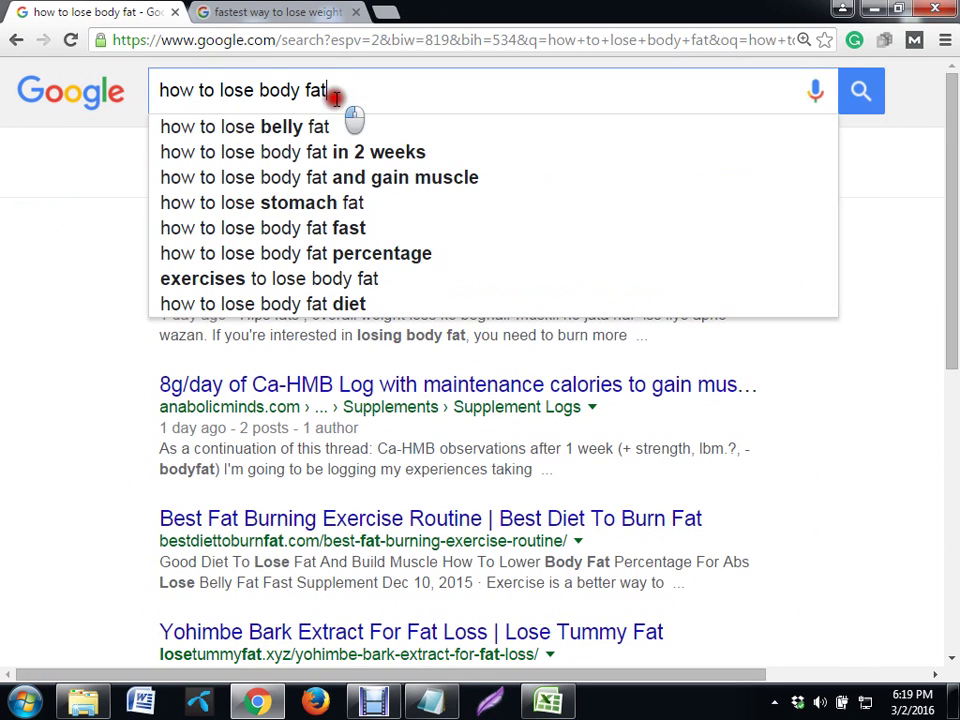
triple_click(336, 97)
text(uppe)
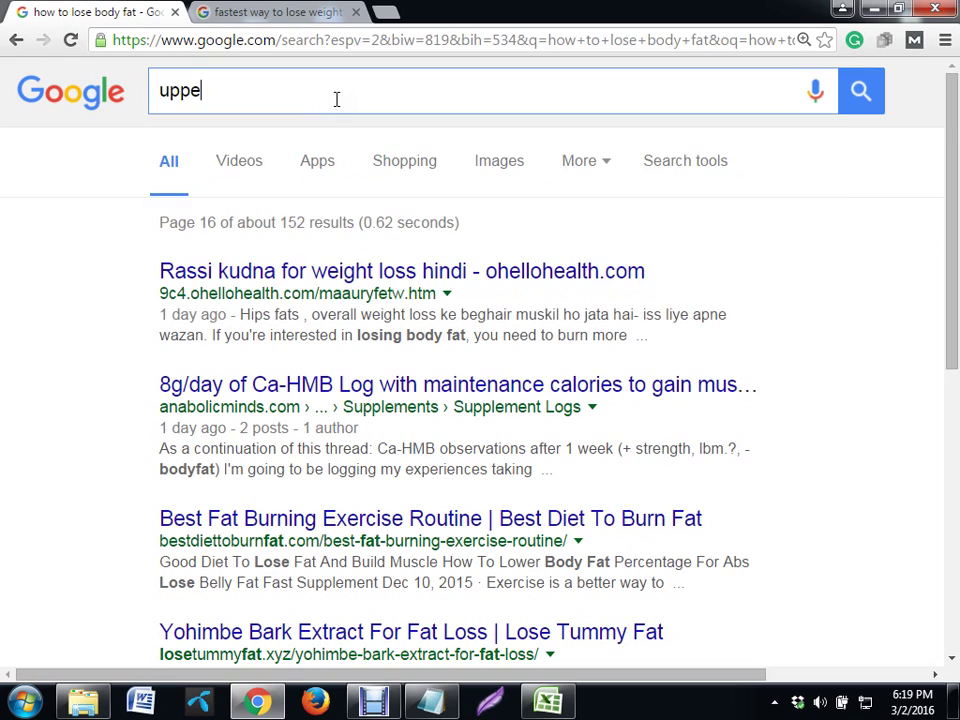
text(r back )
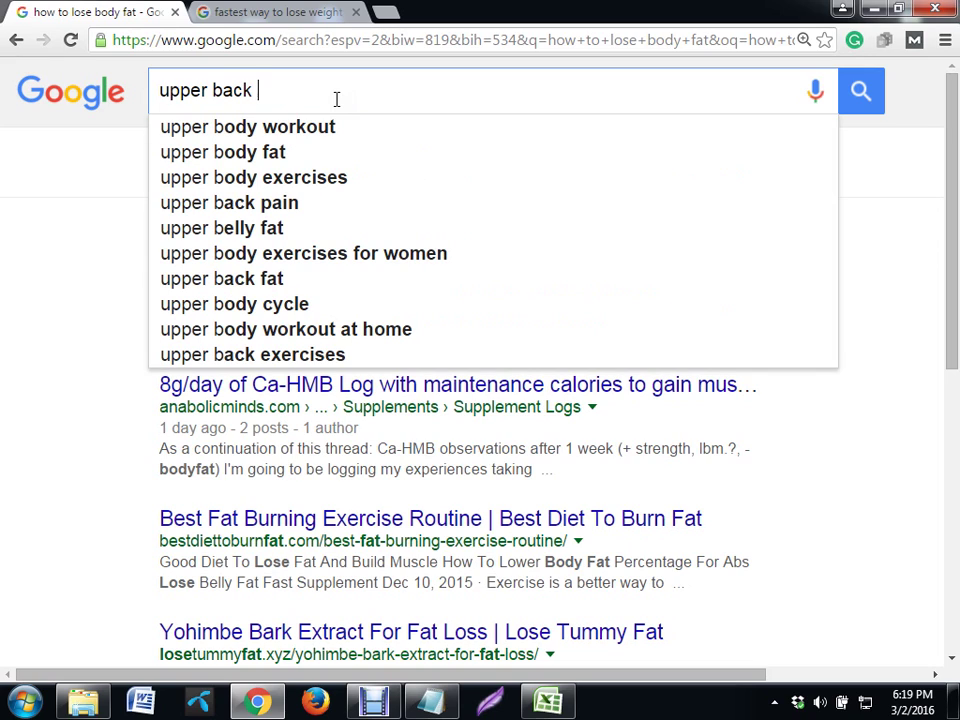
text(pain)
key(Return)
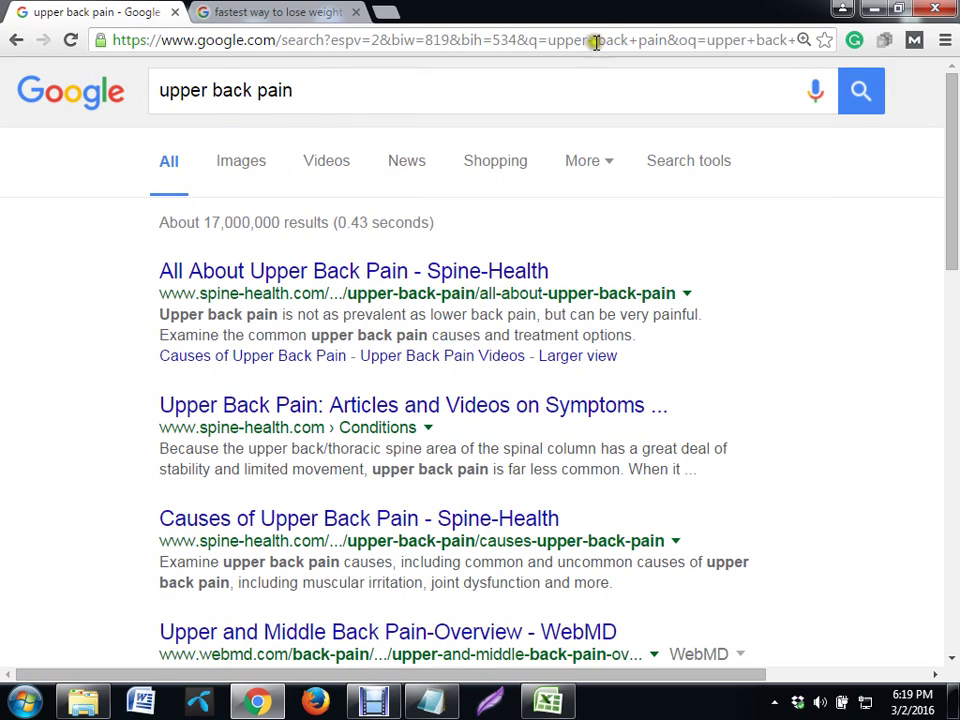
Append &start=350 to the end of the "upper back pain" results URL and load it
click(651, 38)
key(End)
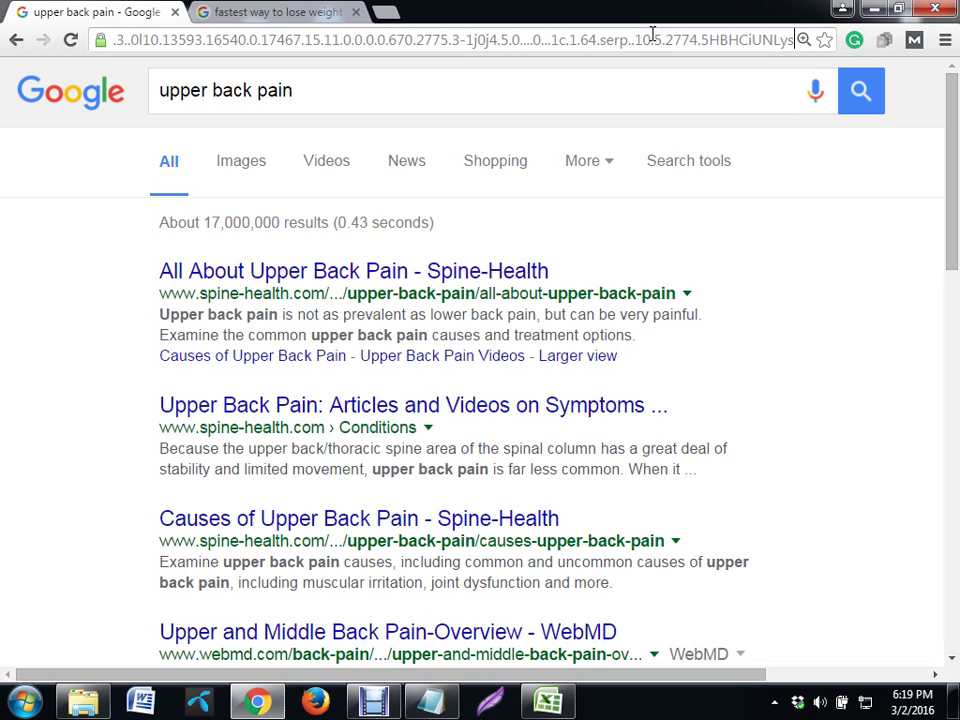
text(&)
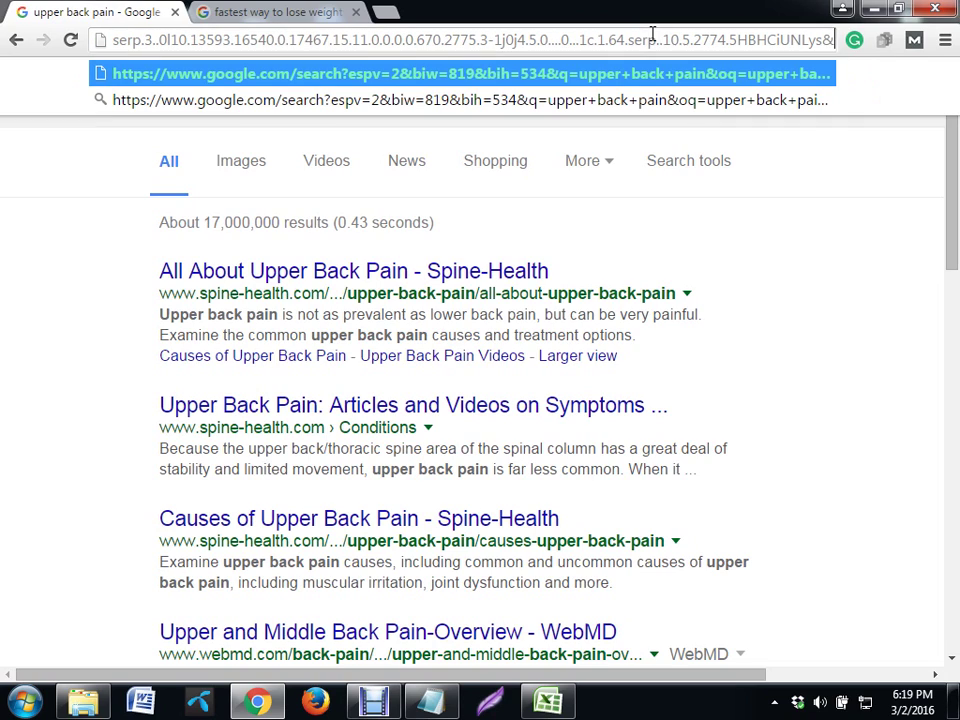
text(start=350)
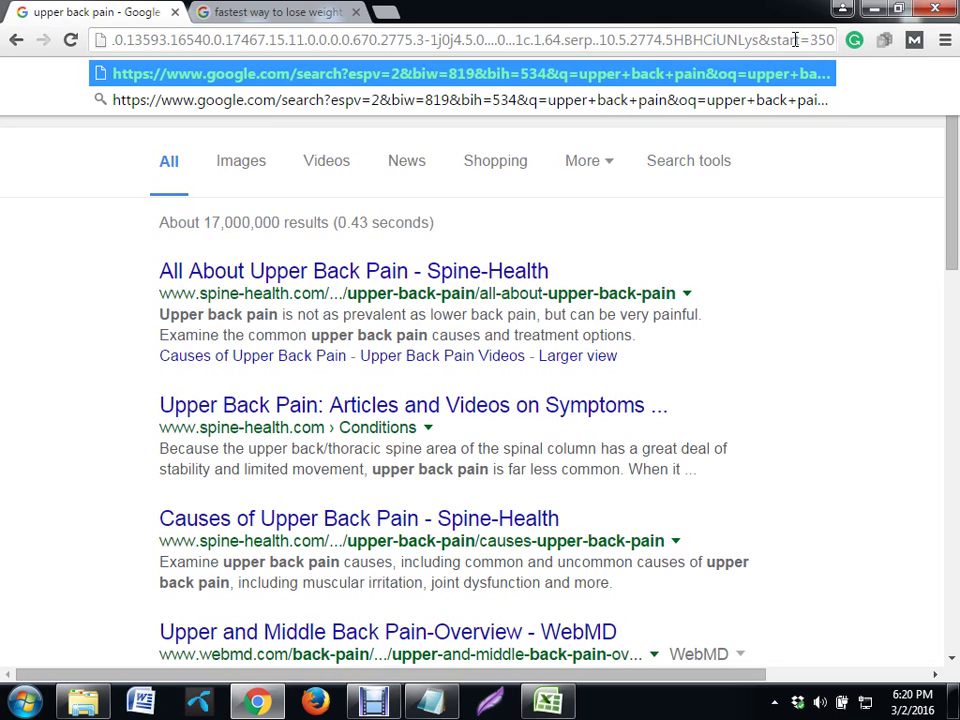
key(Return)
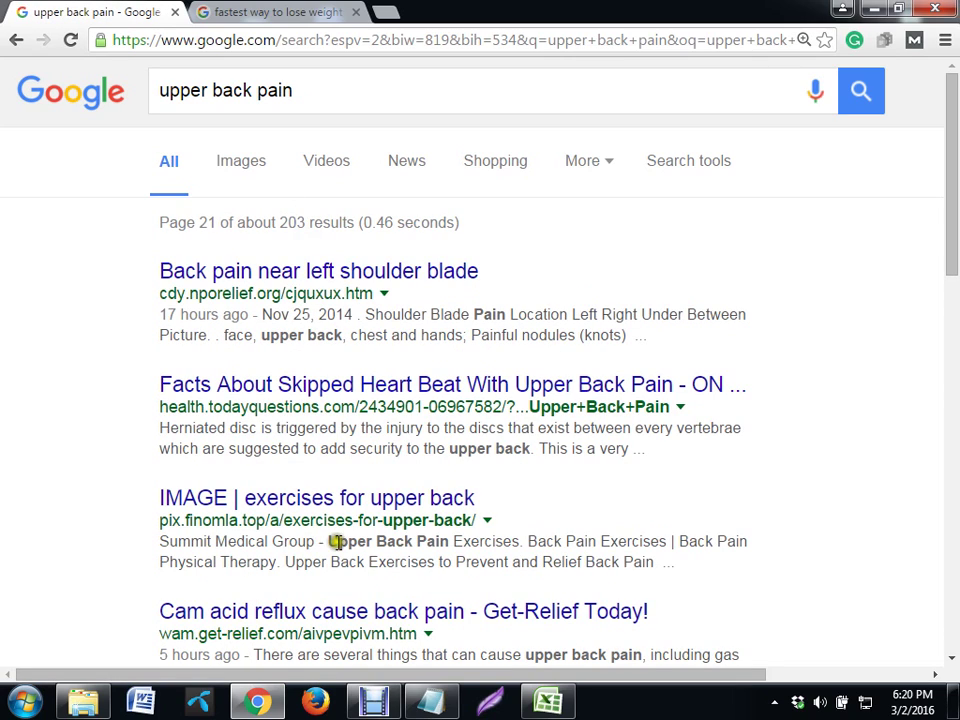
Switch to the Notepad notes and cut the &start=350 text from below the "upper" line
click(430, 700)
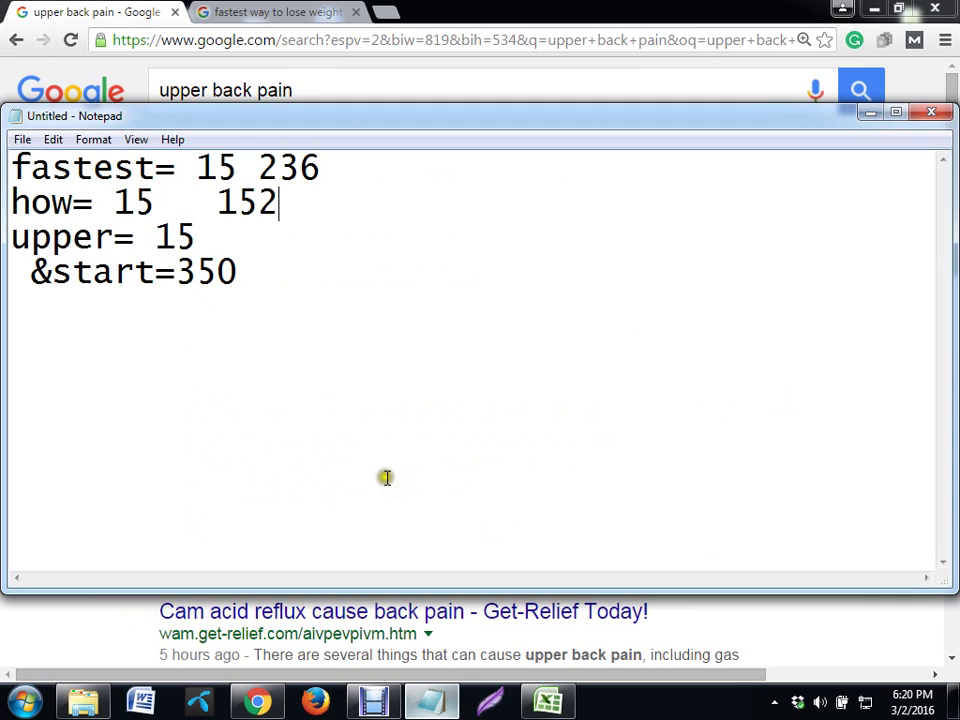
click(303, 291)
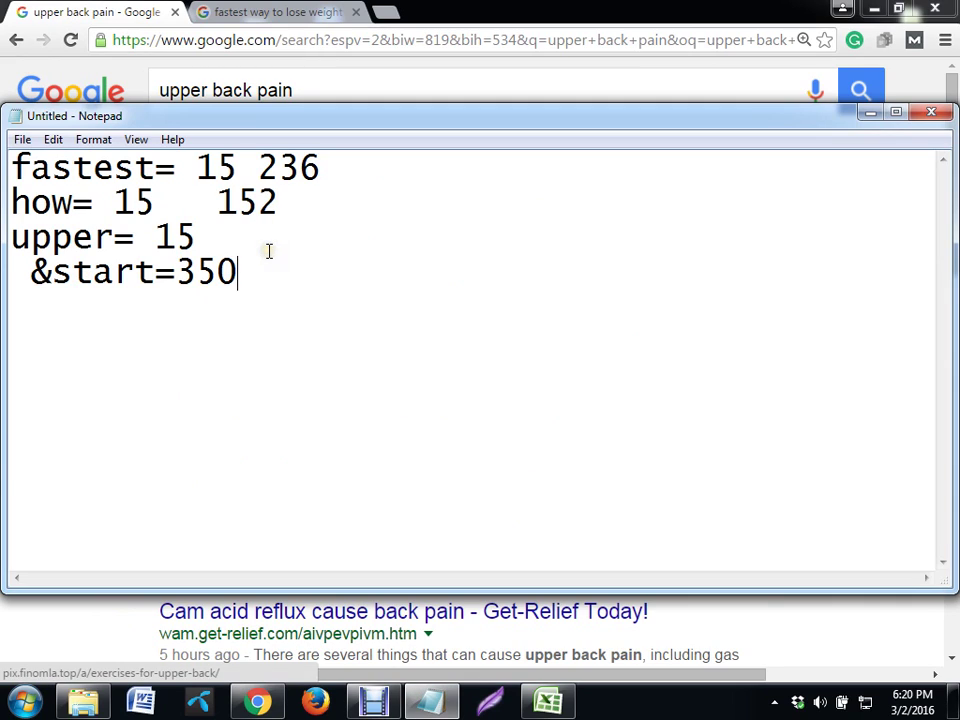
key(shift+Left)
key(shift+Left)
key(shift+Left)
key(shift+Left)
key(shift+Left)
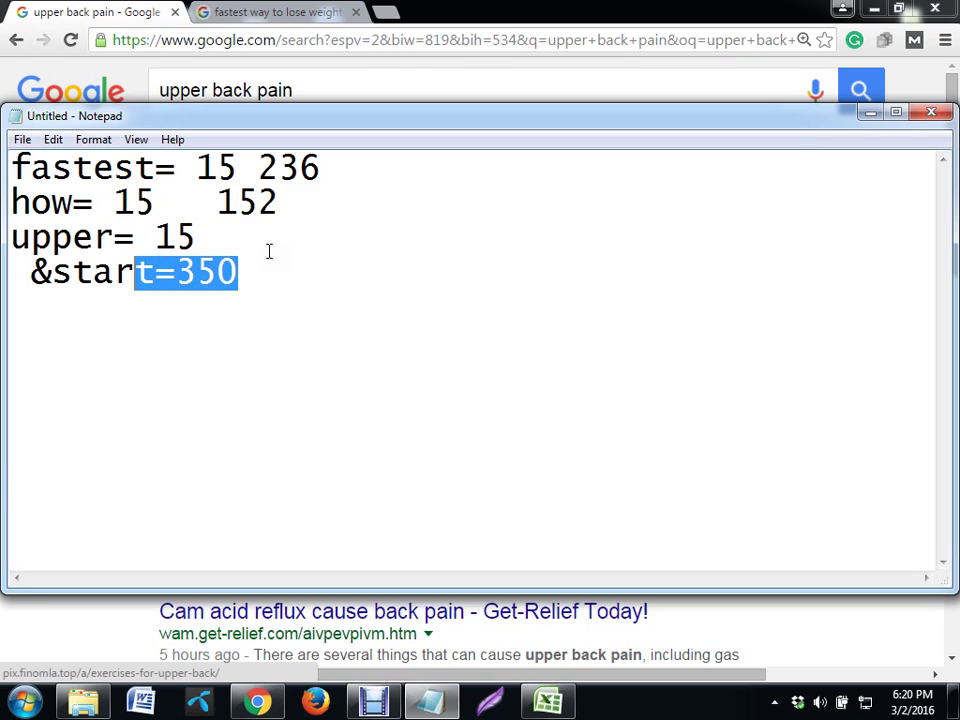
key(shift+Left)
key(shift+Left)
key(shift+Left)
key(shift+Left)
key(shift+Left)
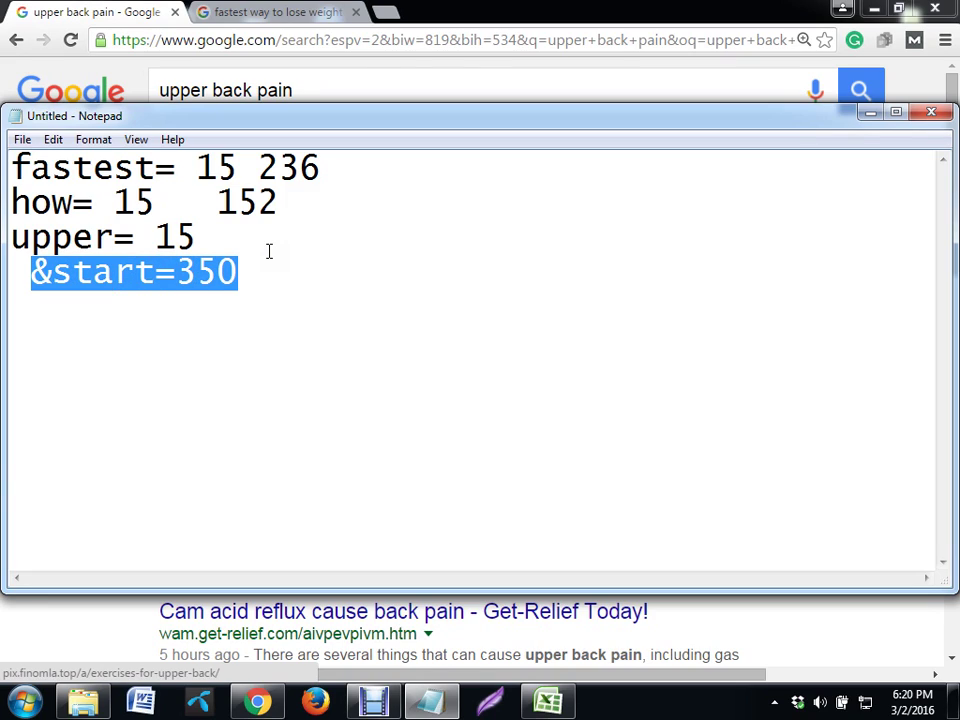
key(ctrl+x)
click(280, 218)
click(279, 226)
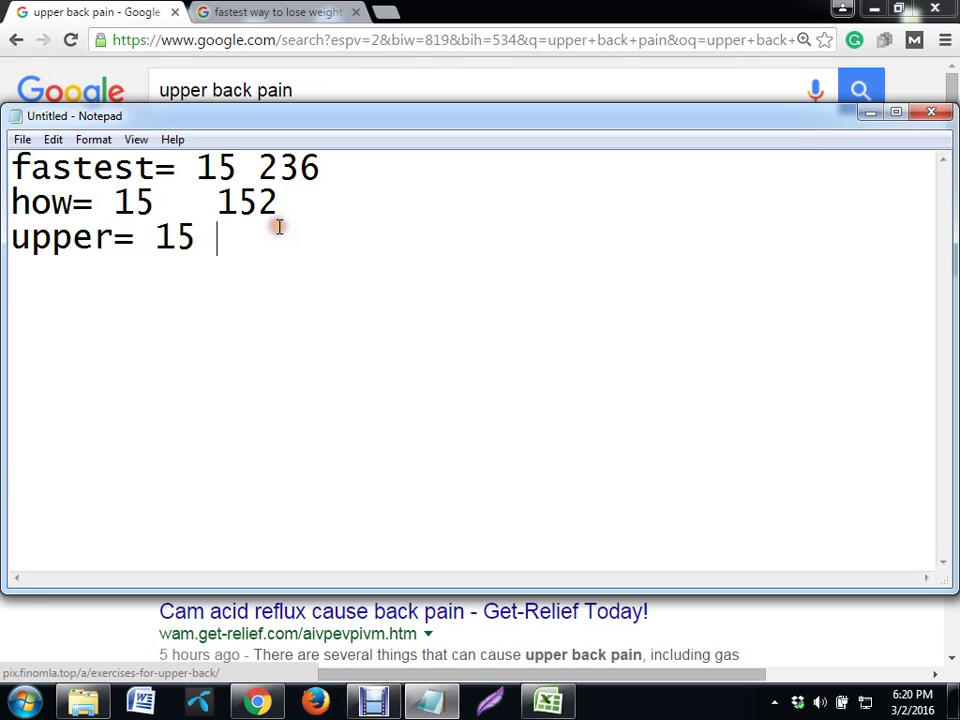
Record 250 after the 15 on the "upper" line
text(20)
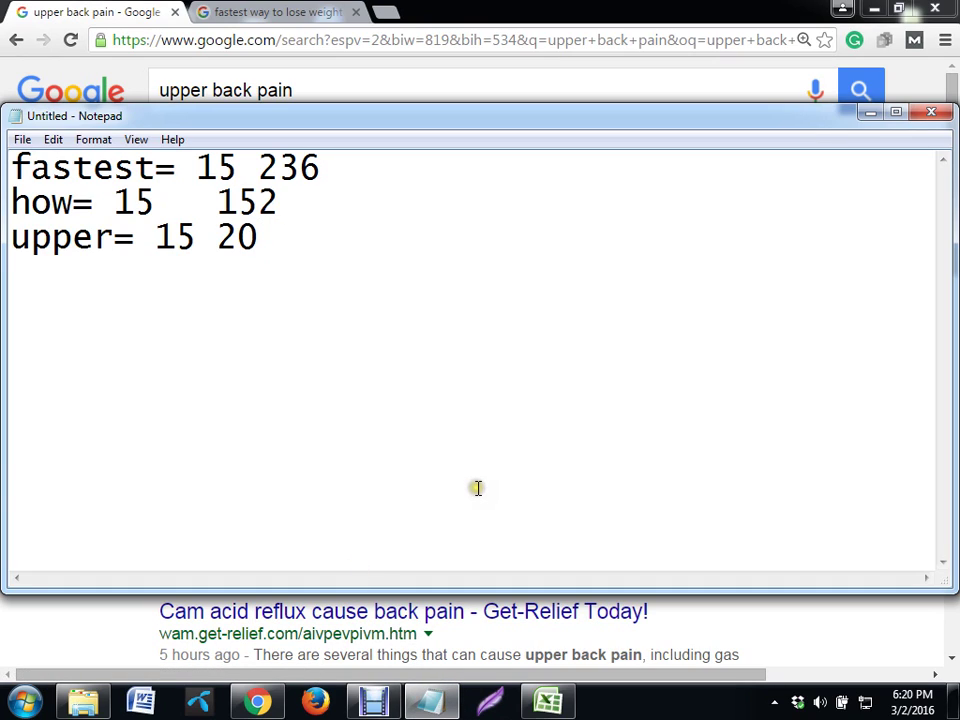
text(3)
key(BackSpace)
key(BackSpace)
key(BackSpace)
text(250)
Change the second number on both the "how" and "fastest" lines to 250
click(320, 207)
key(BackSpace)
key(BackSpace)
key(BackSpace)
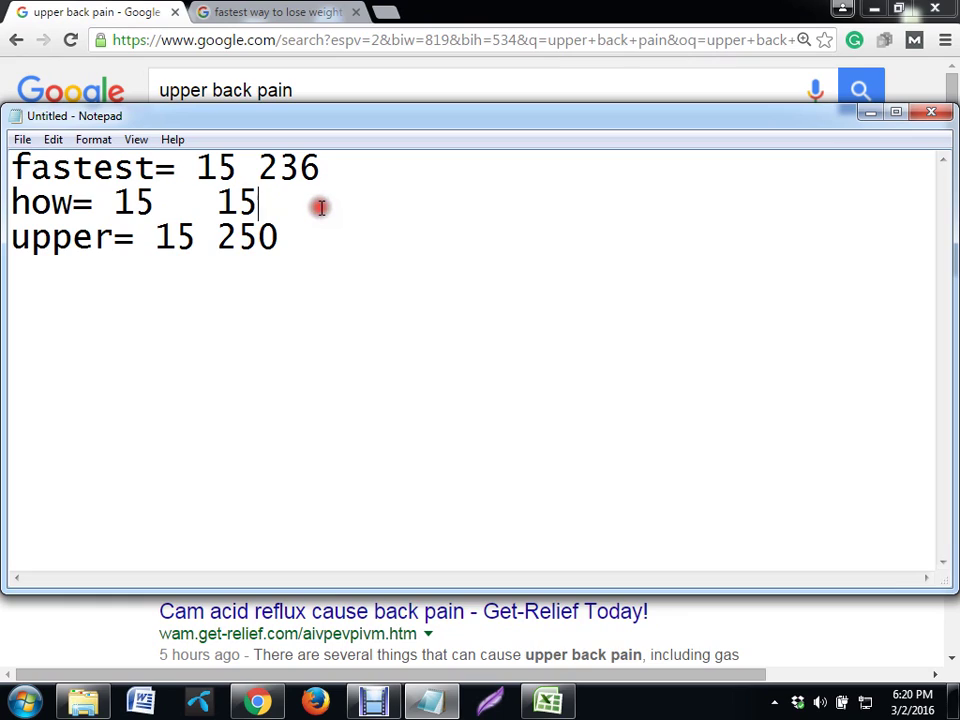
text(250)
click(335, 157)
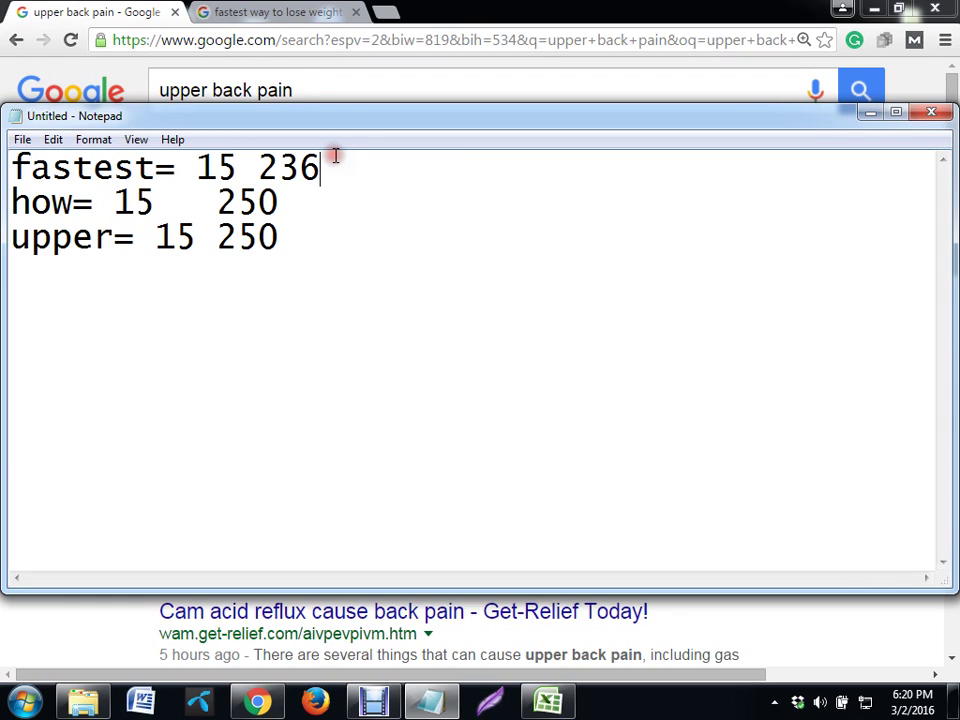
key(BackSpace)
key(BackSpace)
text(50)
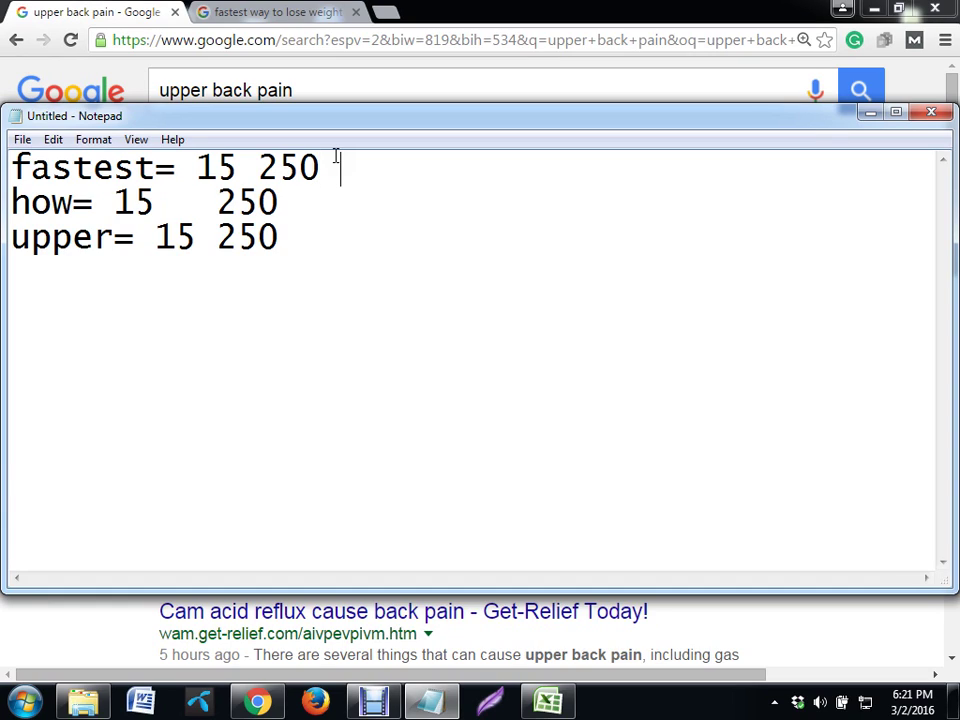
Add the formula "kei= sv*sv/ actual competitor" at the end of the "fastest" line
text(kei)
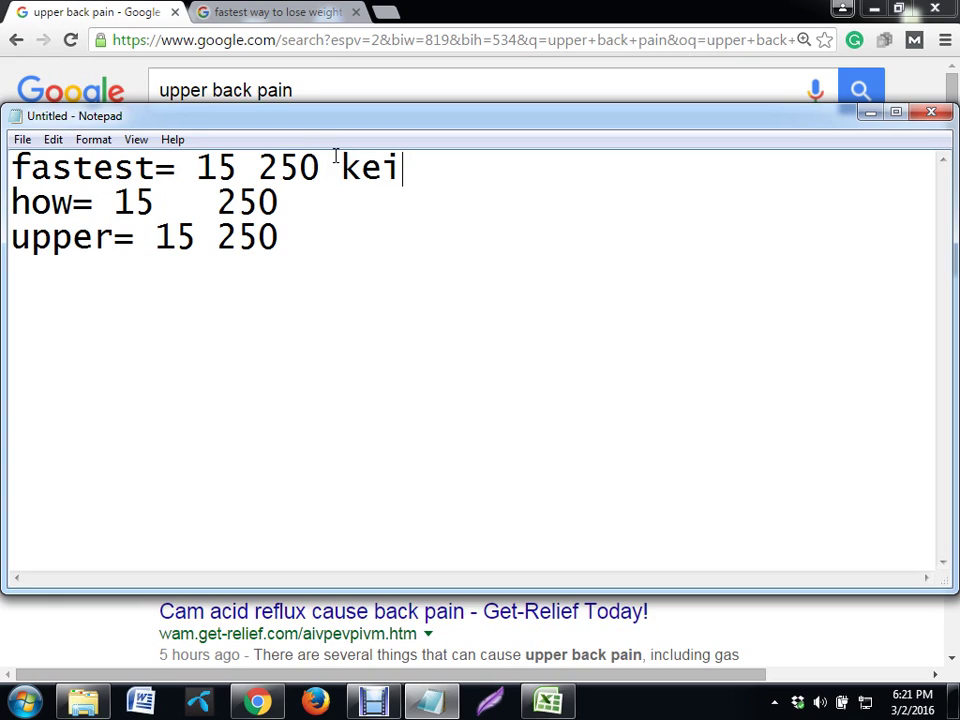
text(= sv)
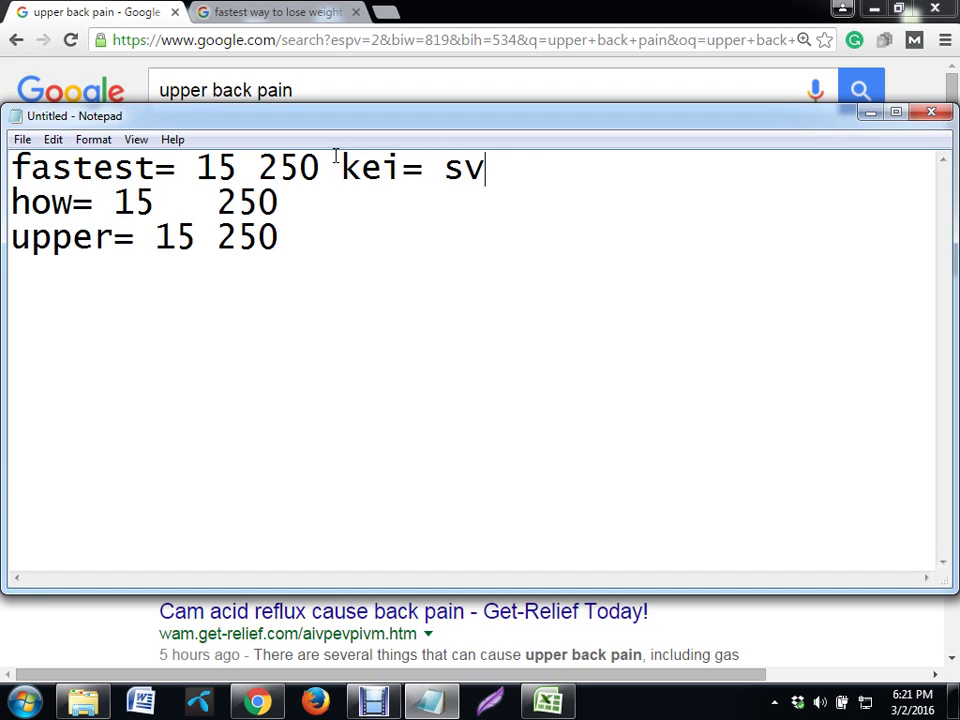
text(*sv/)
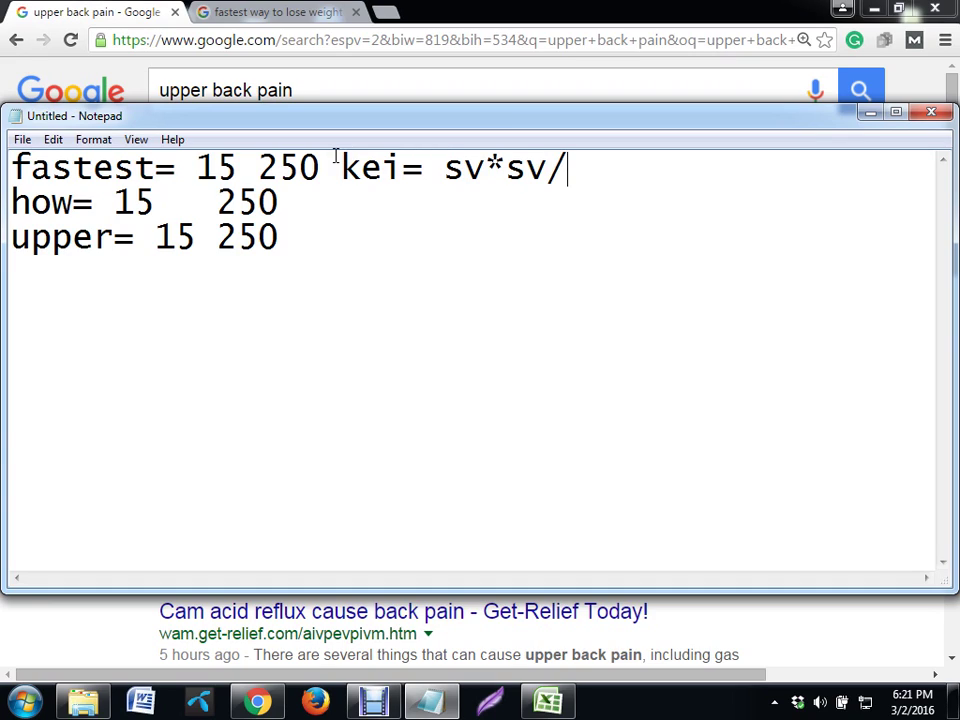
text( actu)
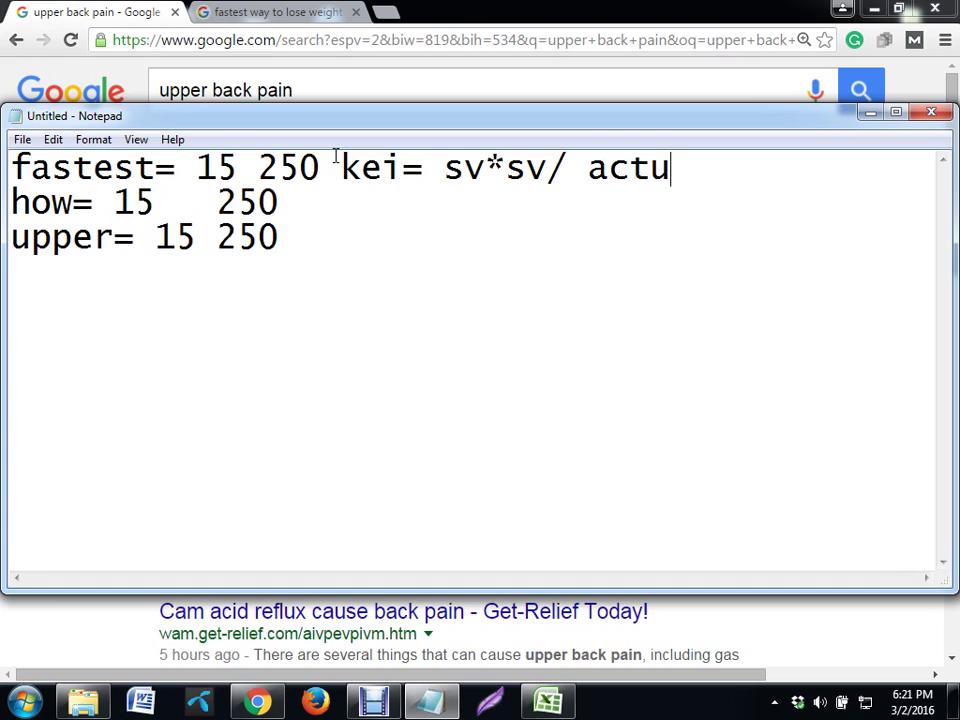
text(al com)
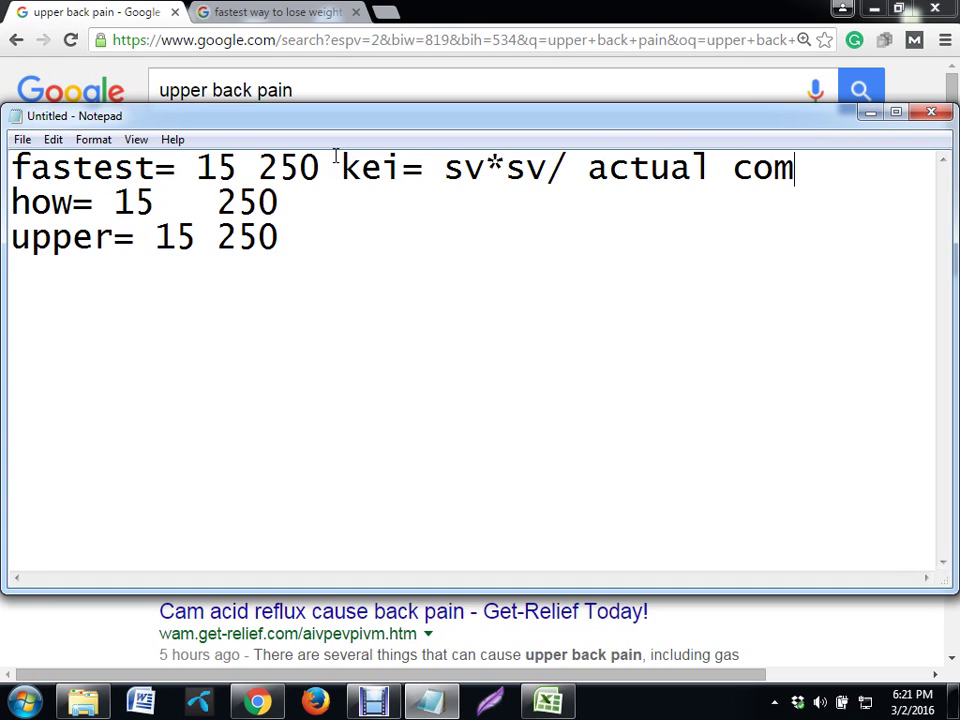
text(petiot)
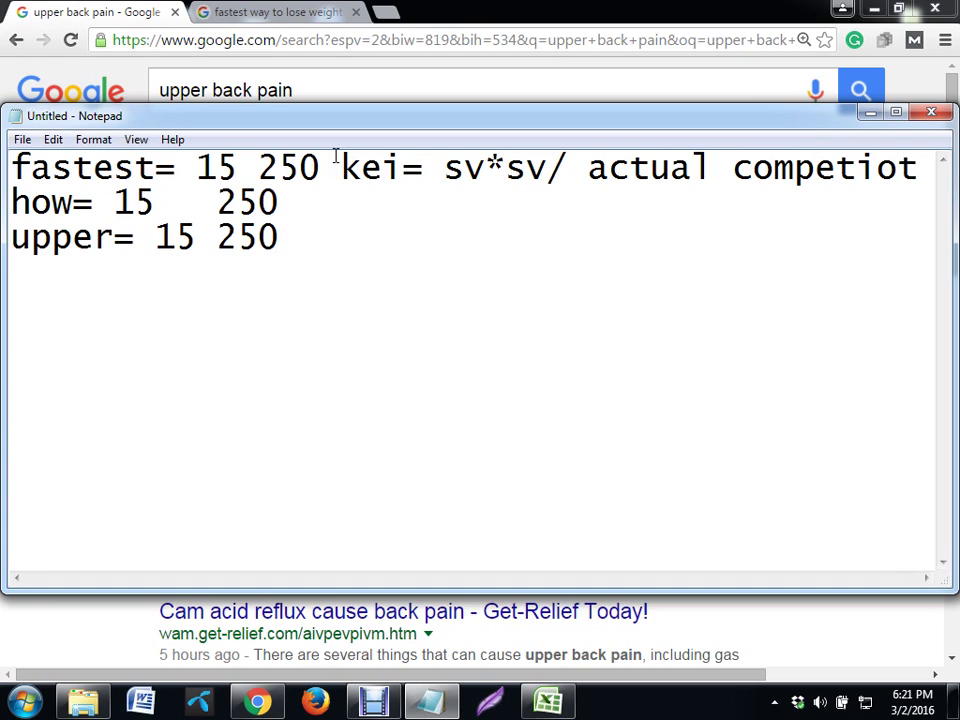
key(BackSpace)
key(BackSpace)
text(tor)
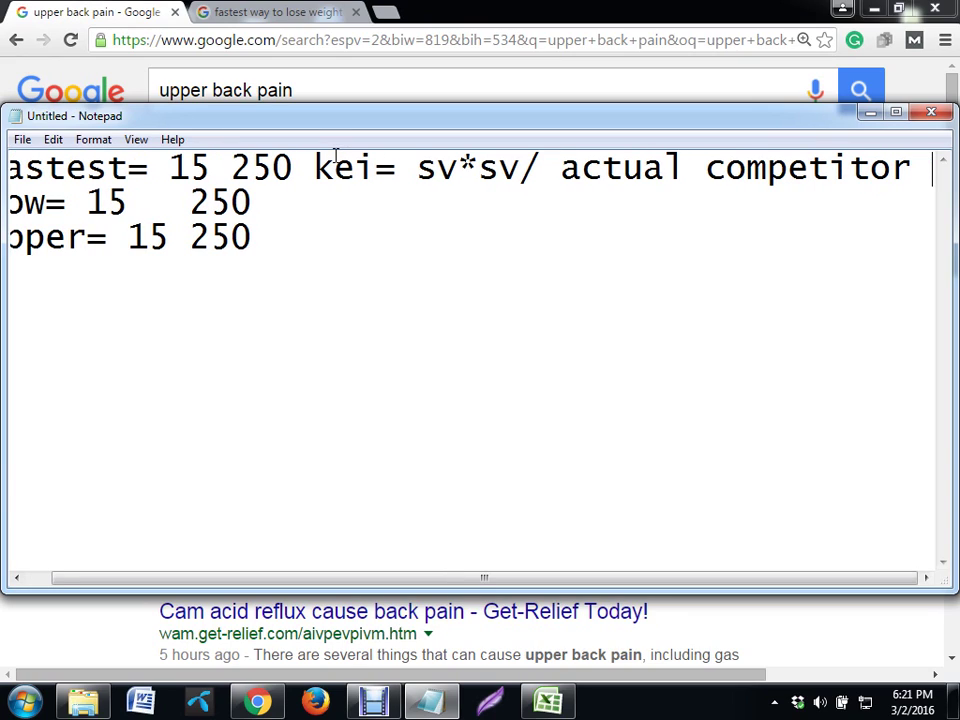
click(304, 168)
Back in the browser, close the "fastest way to lose weight" tab and rerun the plain "upper back pain" search
click(869, 114)
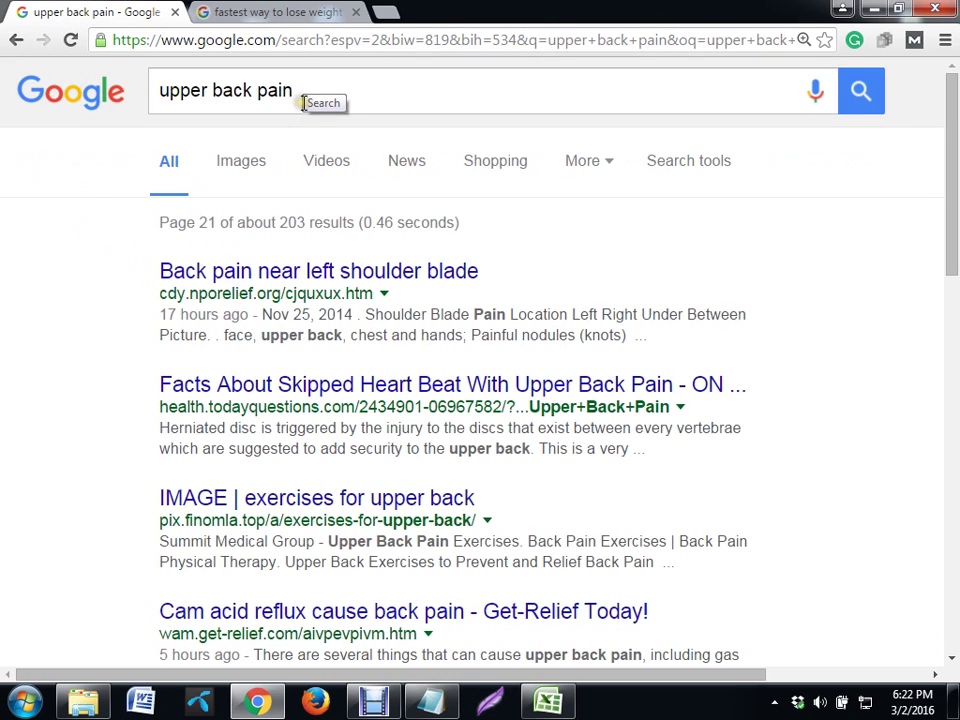
click(355, 12)
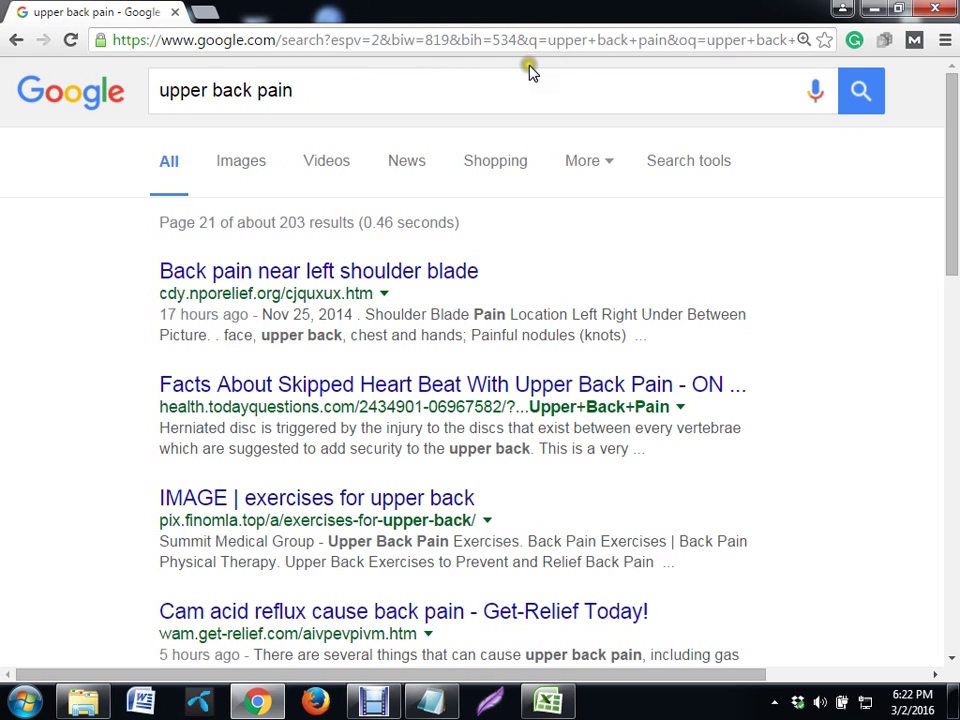
click(866, 96)
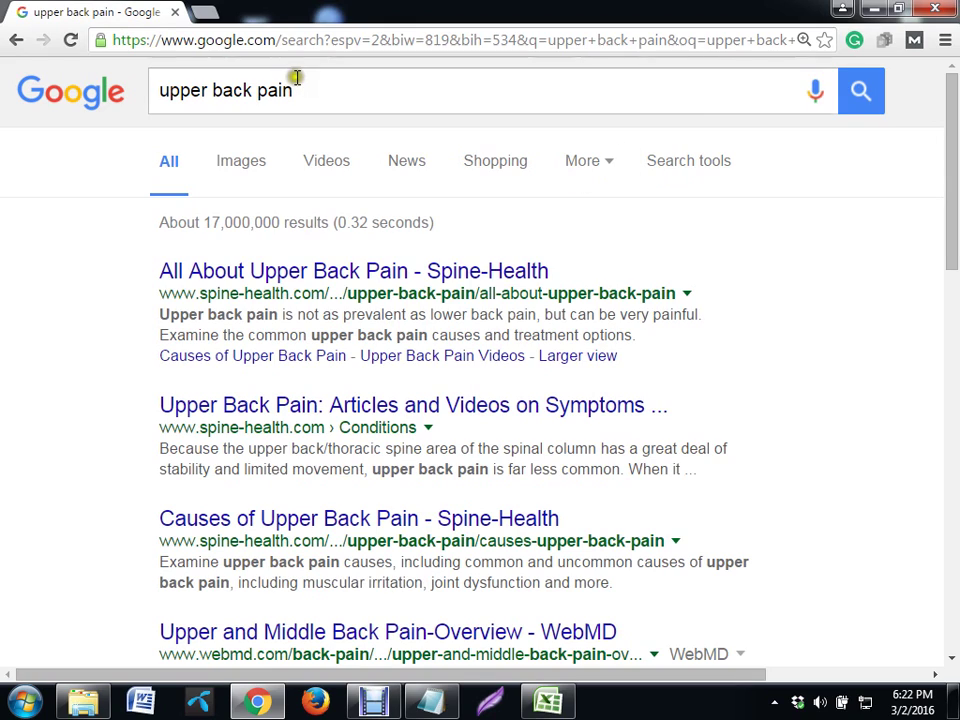
click(325, 92)
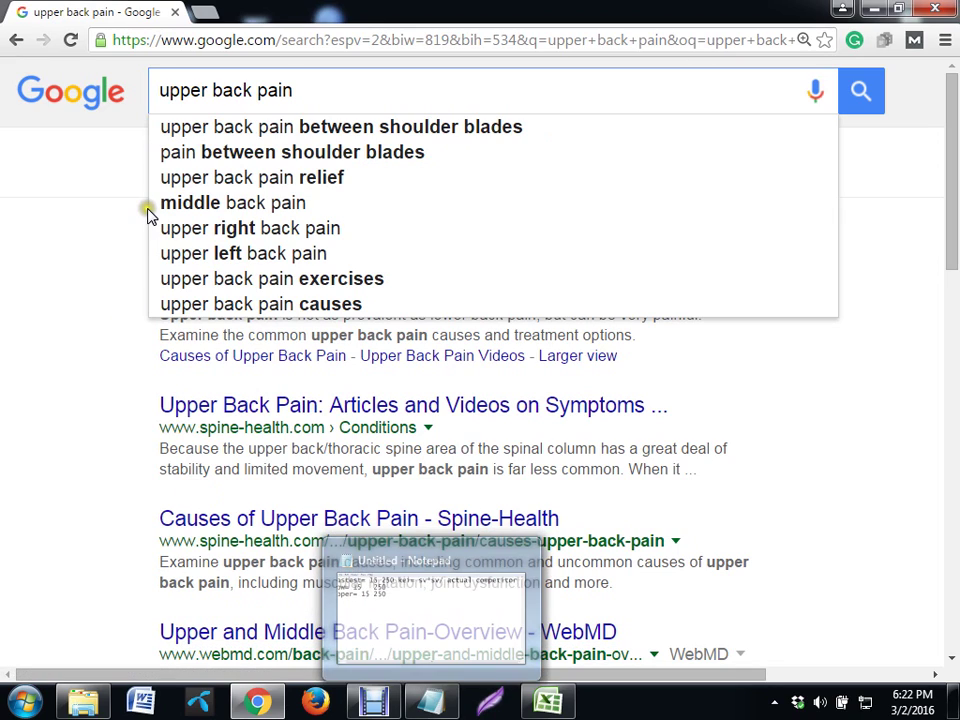
click(27, 246)
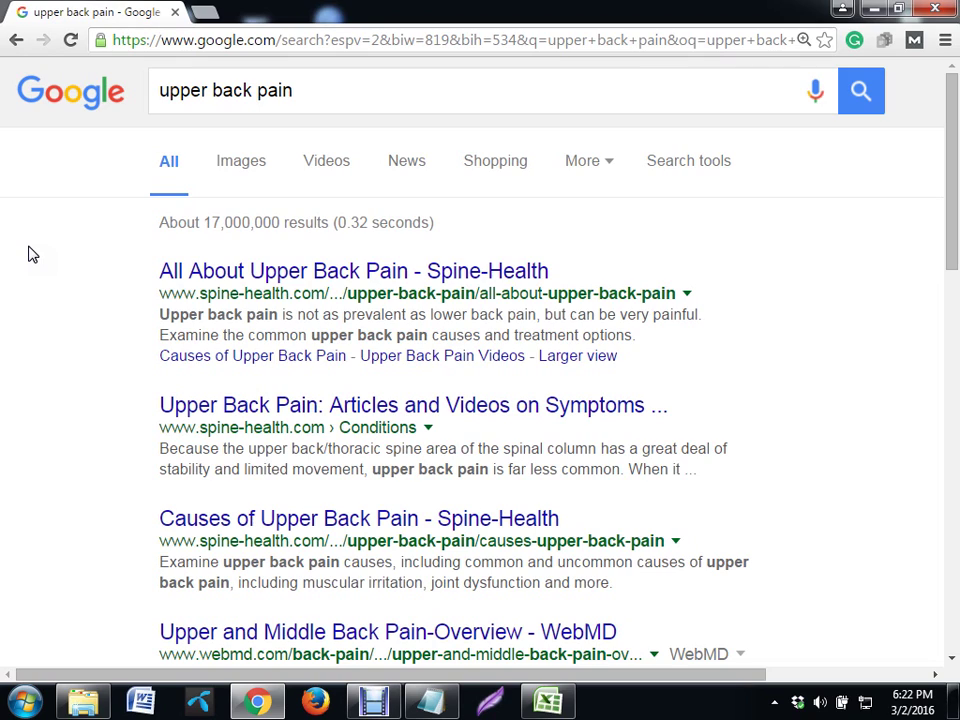
Enclose the "upper back pain" query in double quotation marks and run the exact-phrase search
click(332, 91)
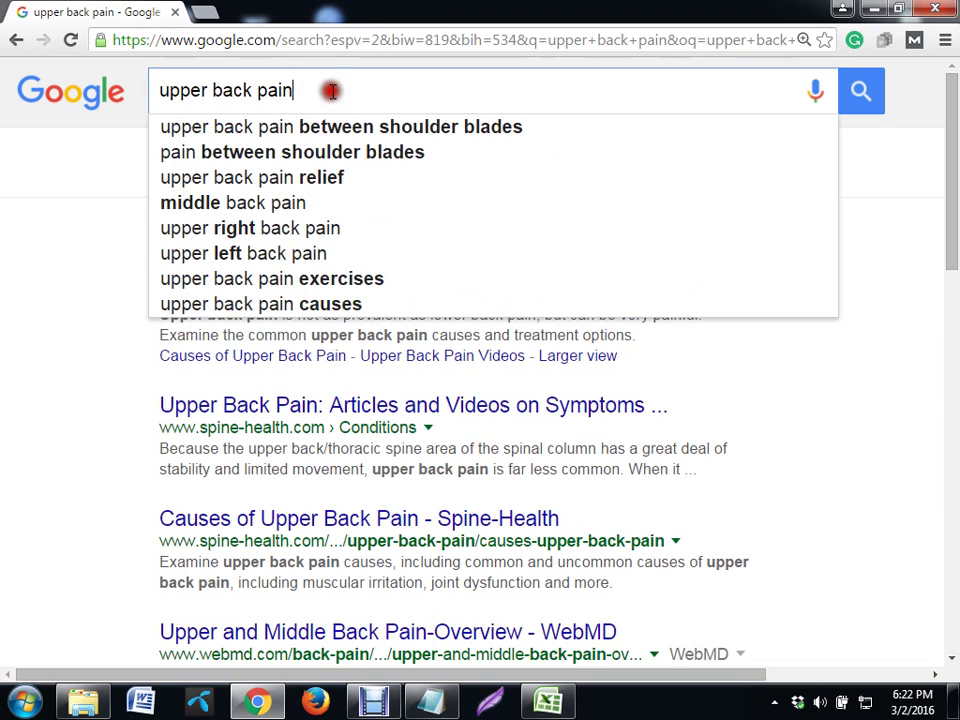
text(")
key(Left)
key(Left)
key(Left)
key(Left)
key(Left)
key(Left)
key(Left)
key(Left)
key(Left)
key(Left)
key(Left)
key(Left)
key(Left)
key(Left)
key(Left)
key(Left)
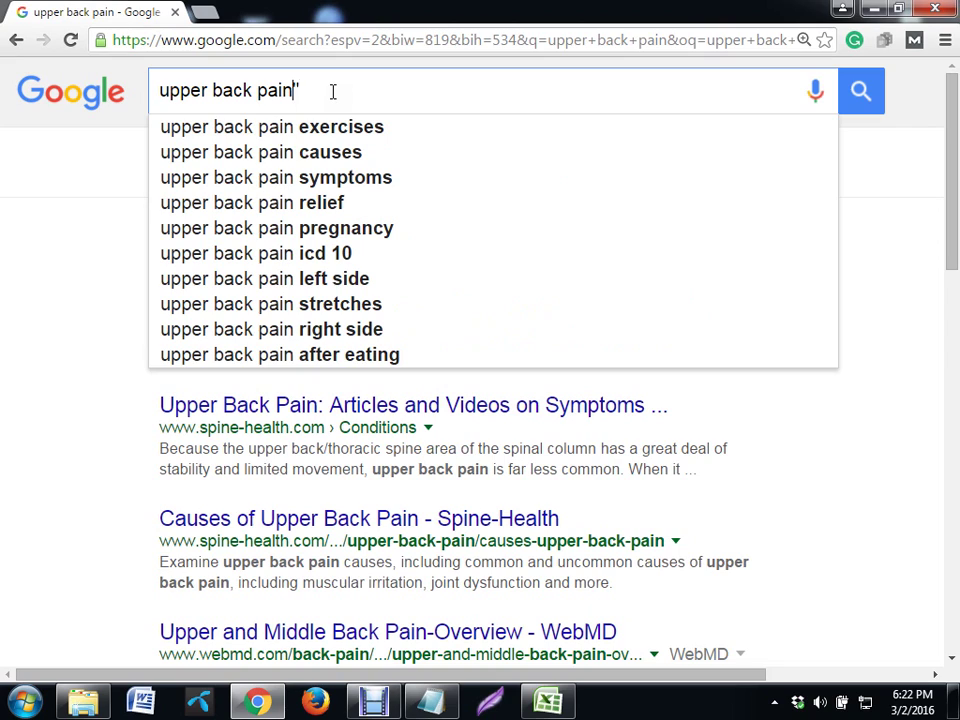
text(")
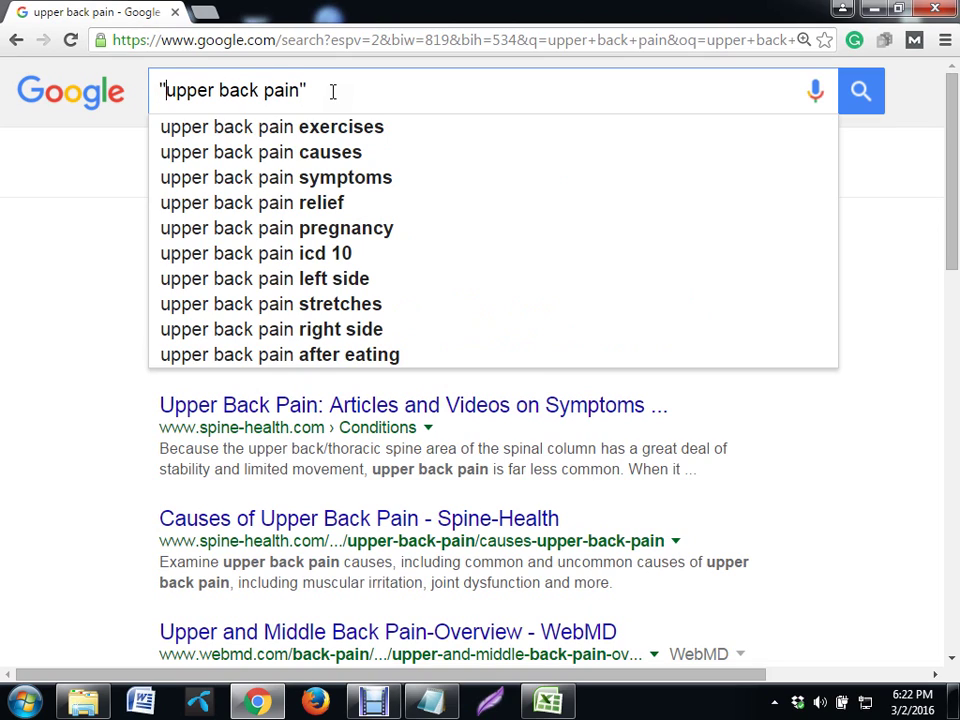
key(Return)
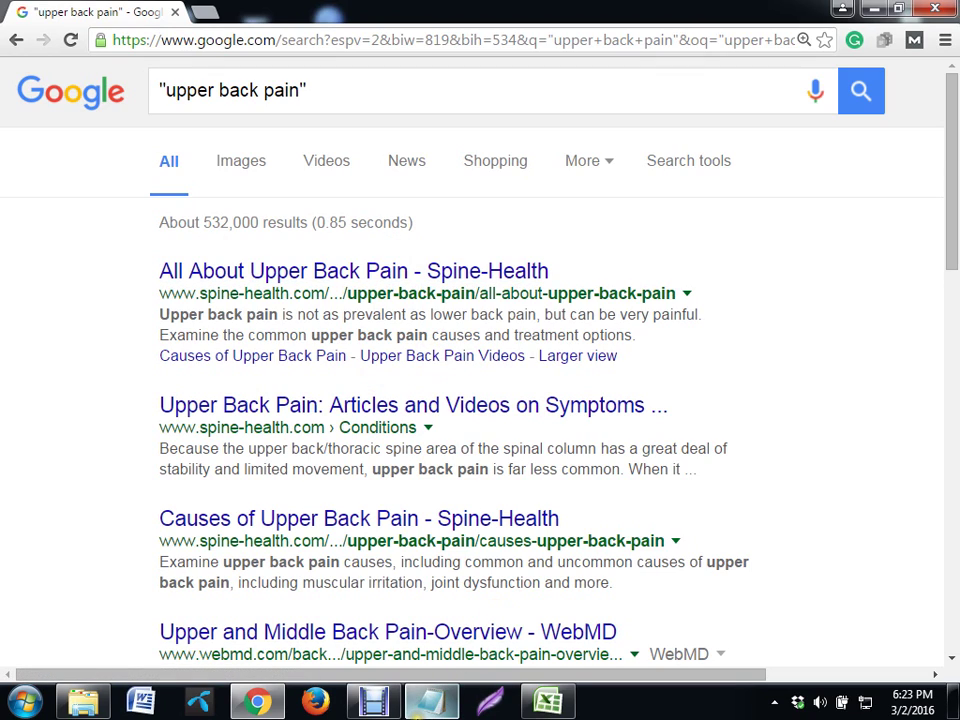
Check the Notepad notes and examine the result count of the quoted "upper back pain" search
click(430, 702)
click(430, 702)
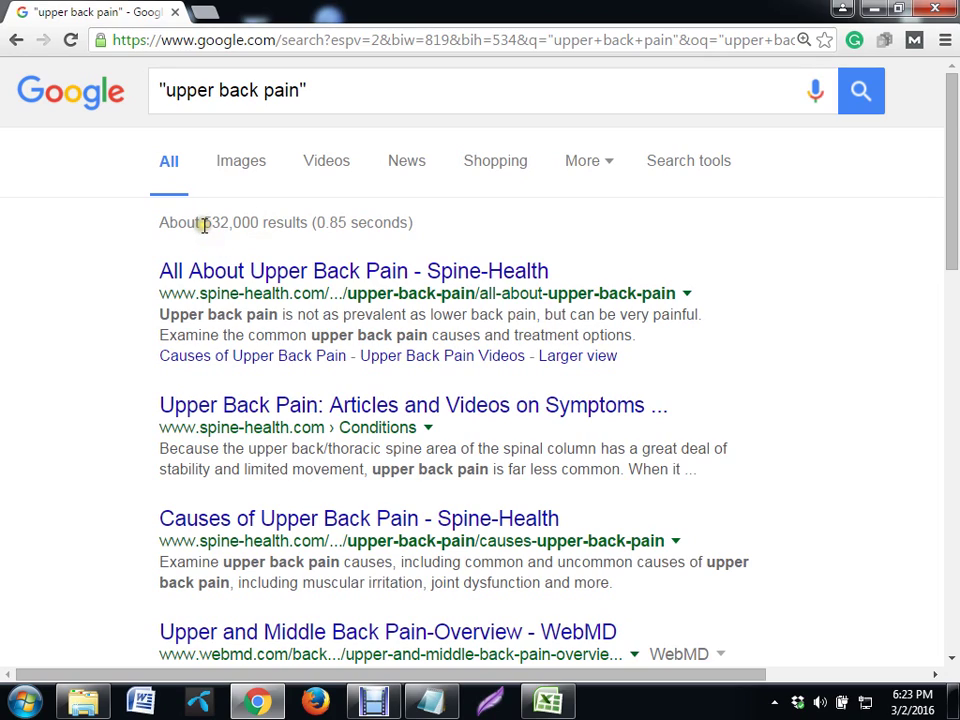
drag(203, 225, 257, 228)
click(96, 218)
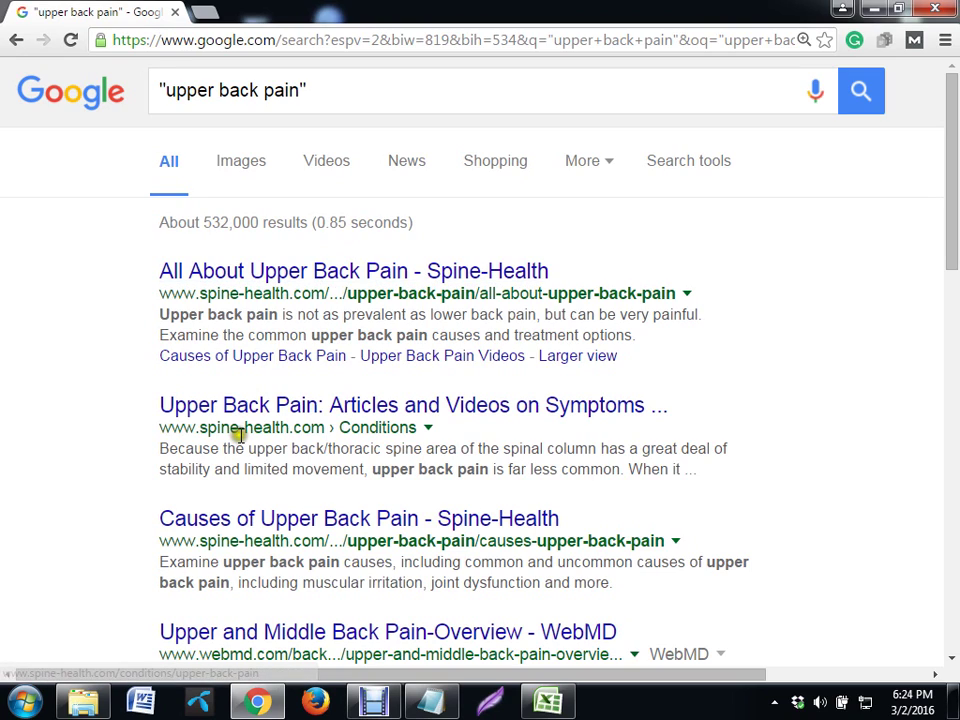
Open Calculator and square the exact-phrase count by multiplying 532000 by 532000
click(5, 706)
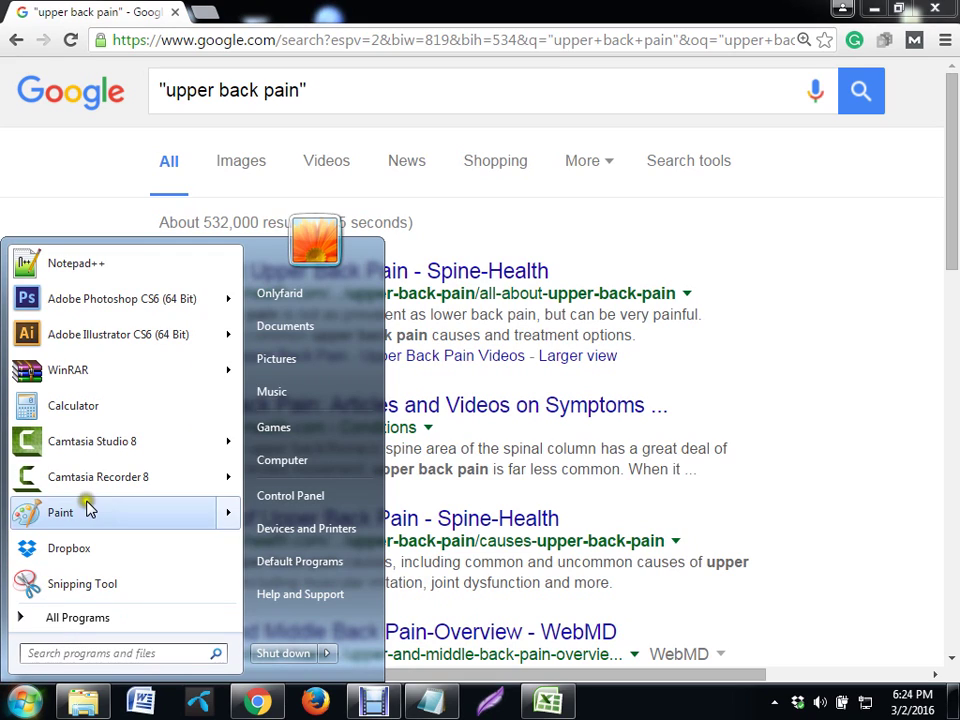
click(112, 410)
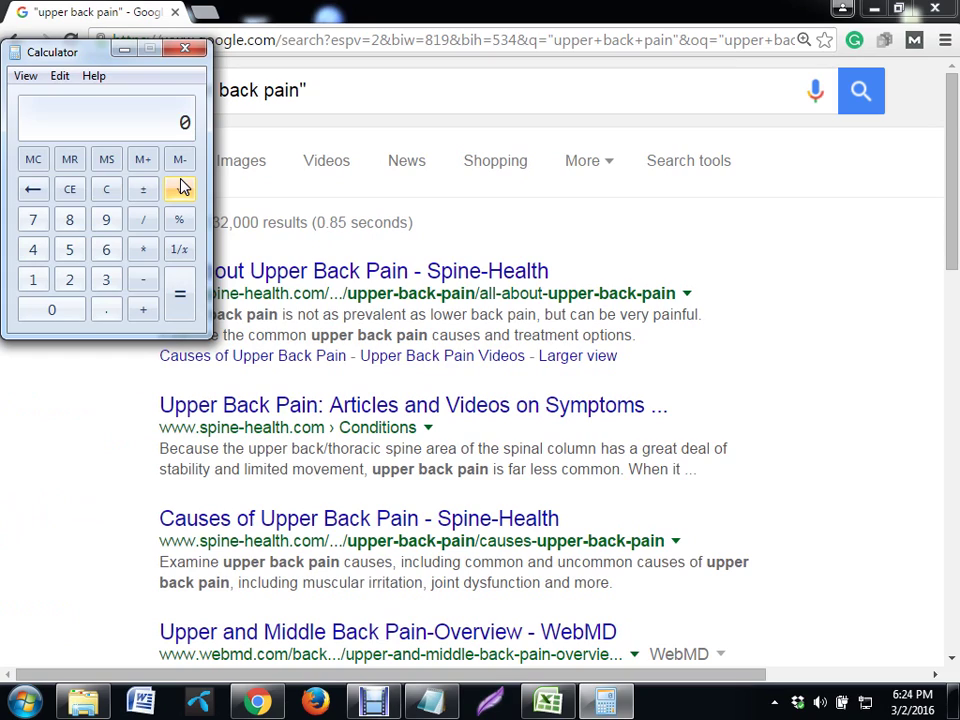
text(532000)
click(574, 521)
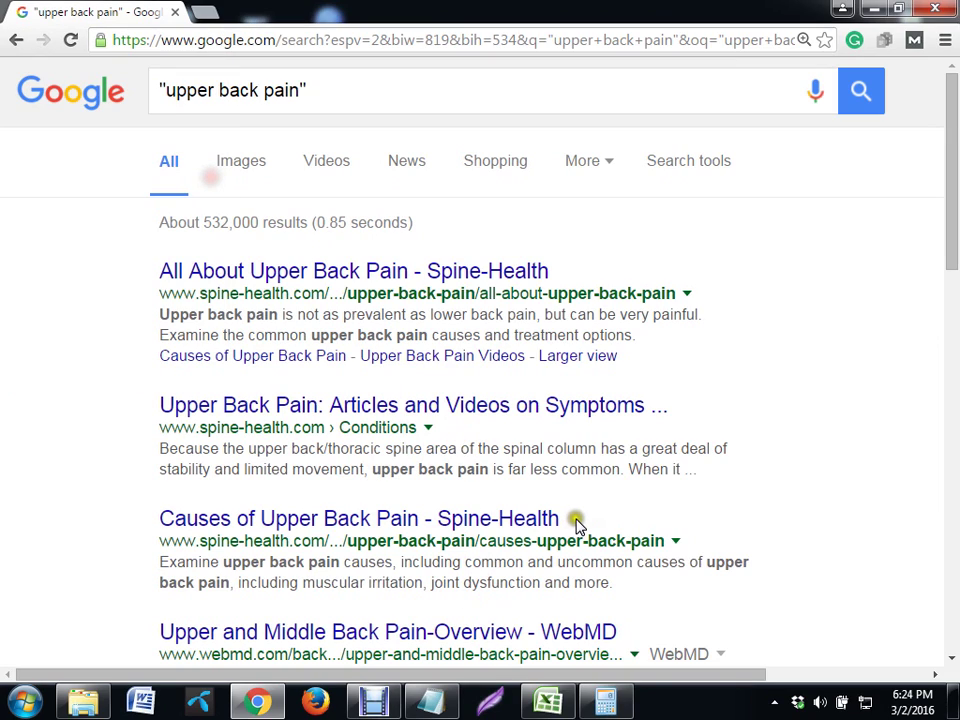
click(83, 703)
click(605, 703)
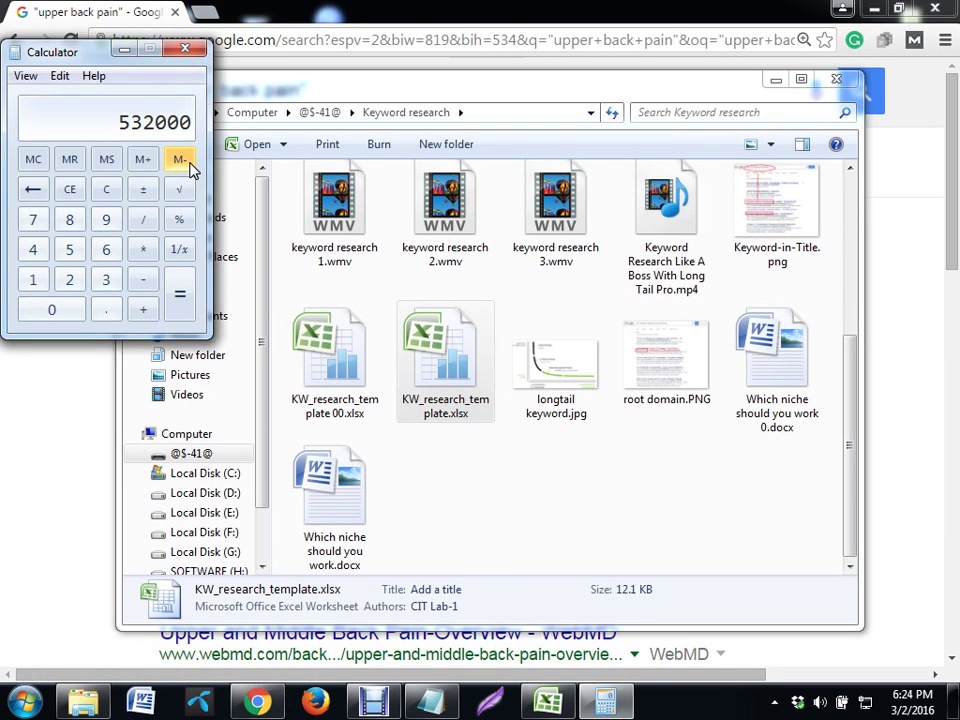
key(asterisk)
key(5)
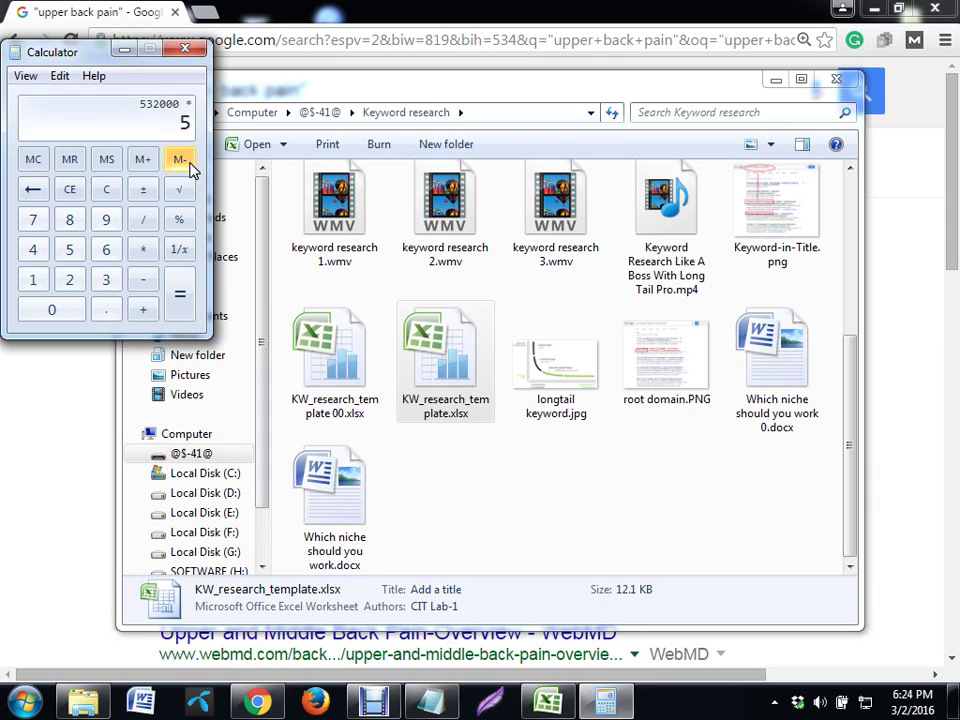
key(3)
key(2)
key(0)
key(0)
key(0)
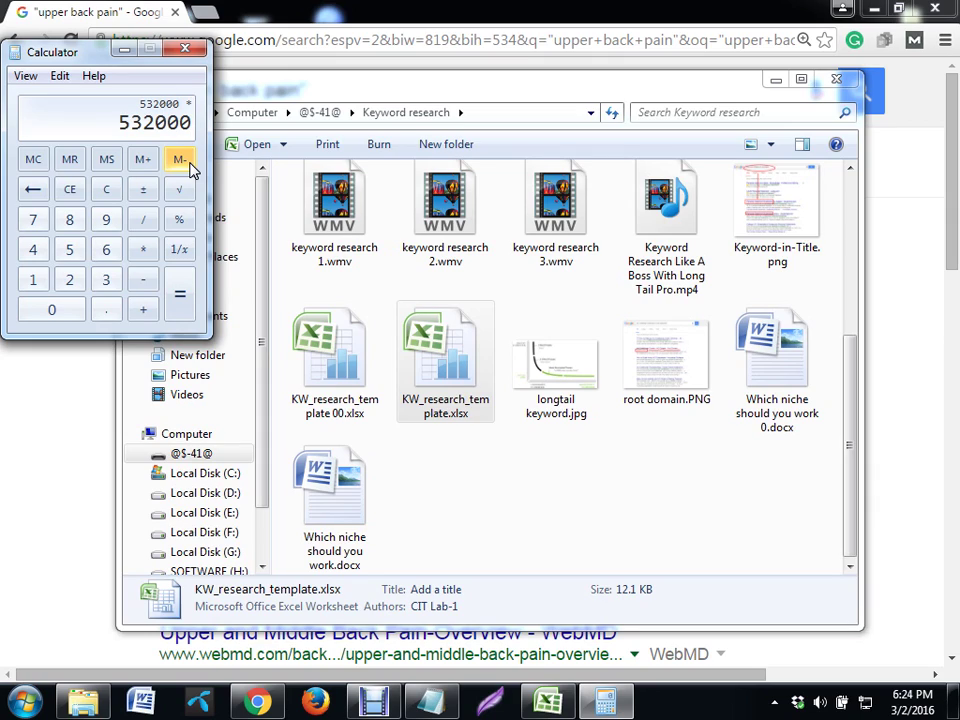
key(Return)
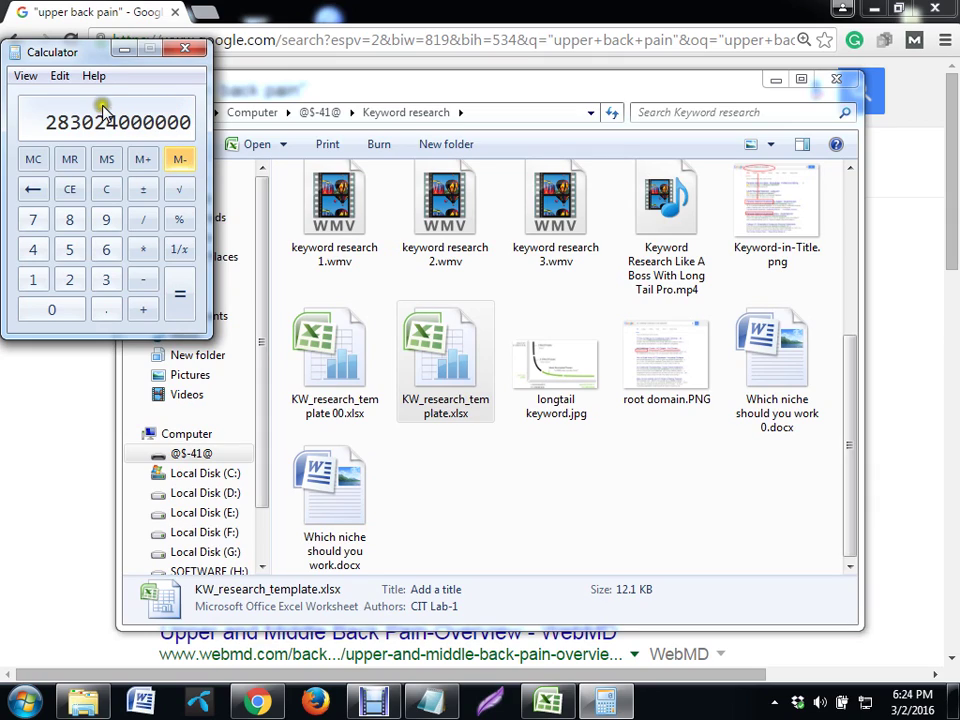
Back in the browser, prefix the quoted "upper back pain" query with allintitle: and run the search
click(124, 49)
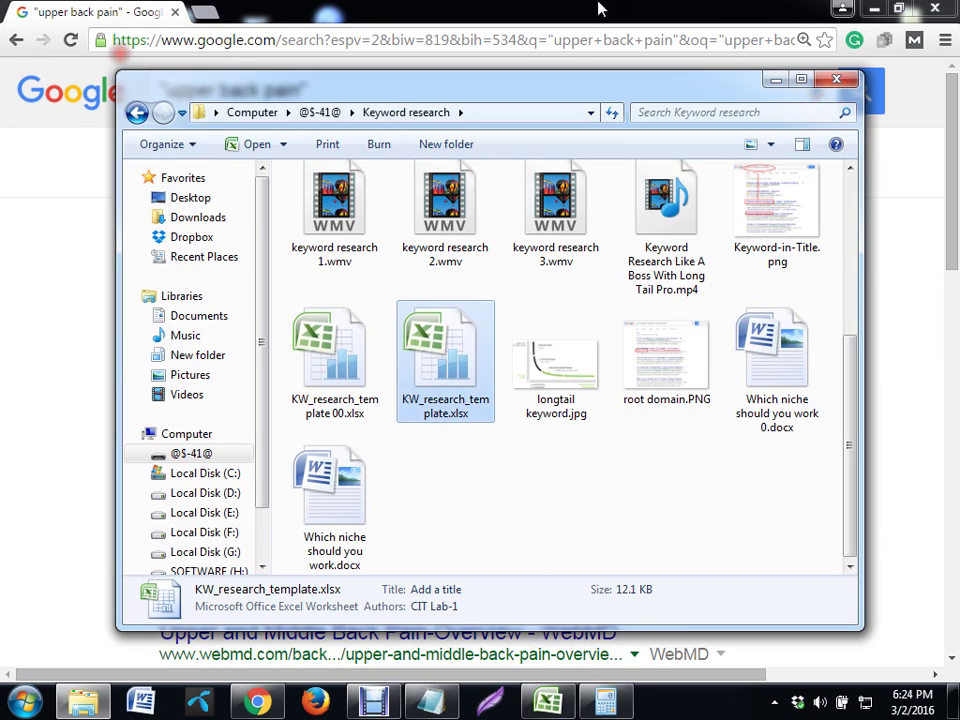
click(775, 82)
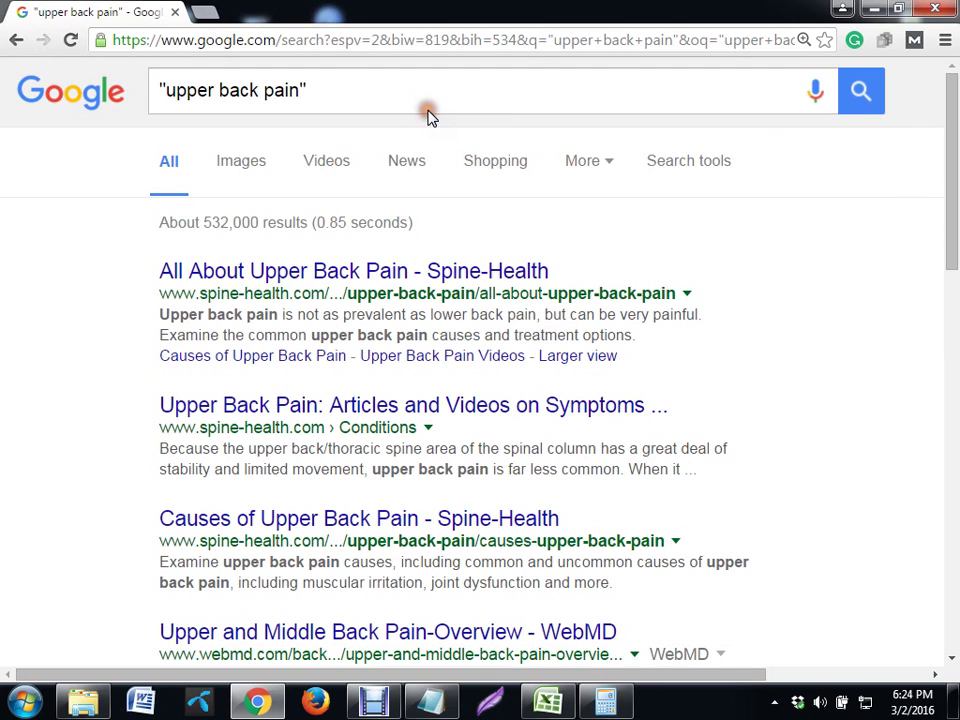
click(157, 89)
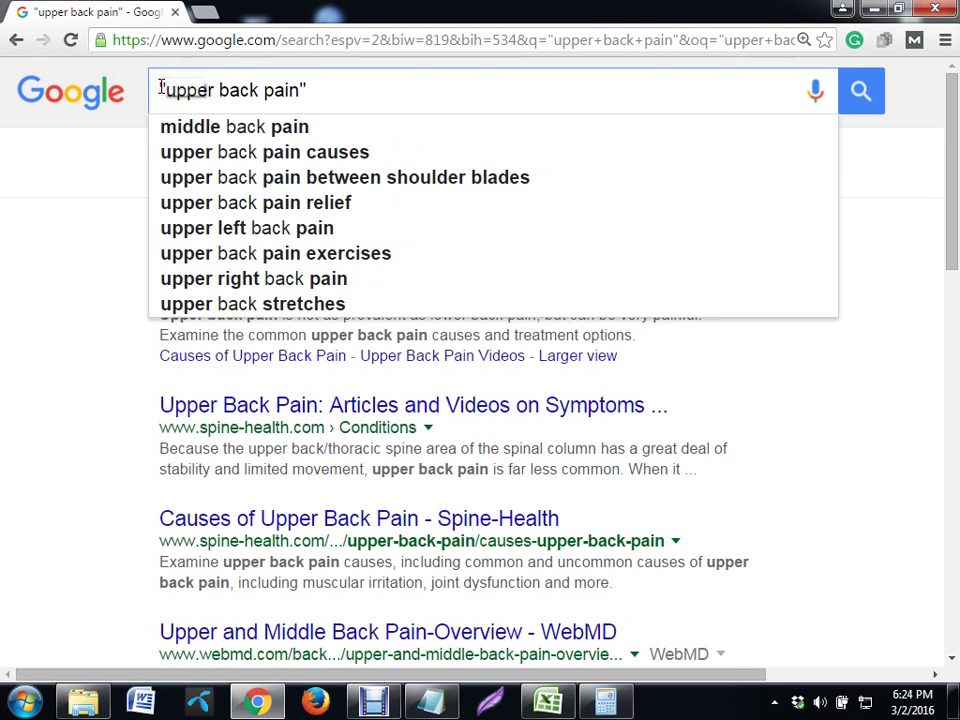
text(allintitke)
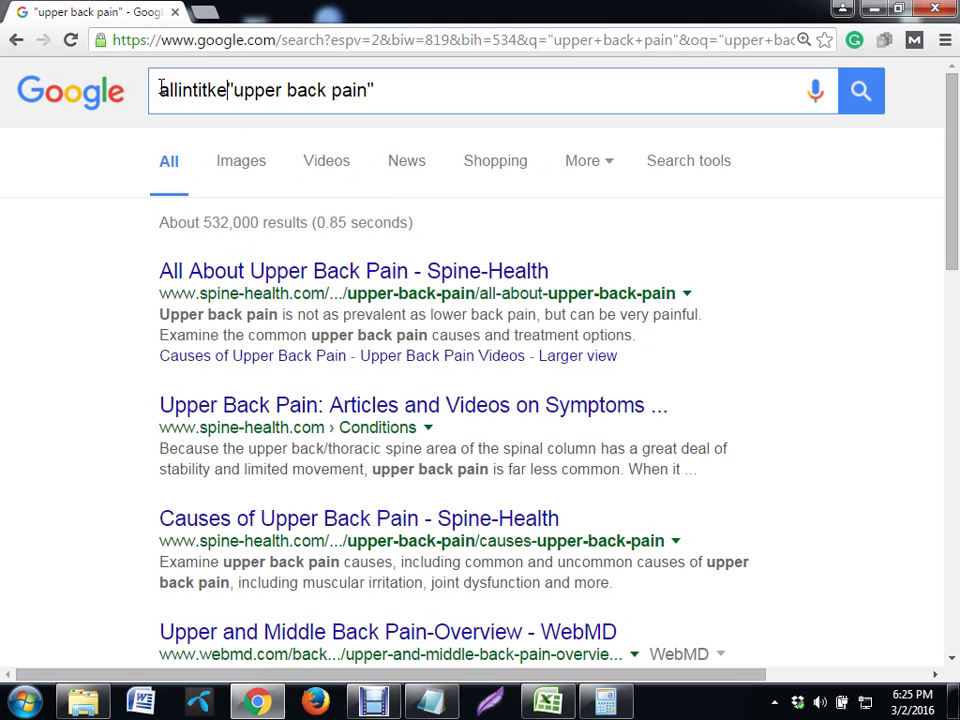
key(BackSpace)
key(BackSpace)
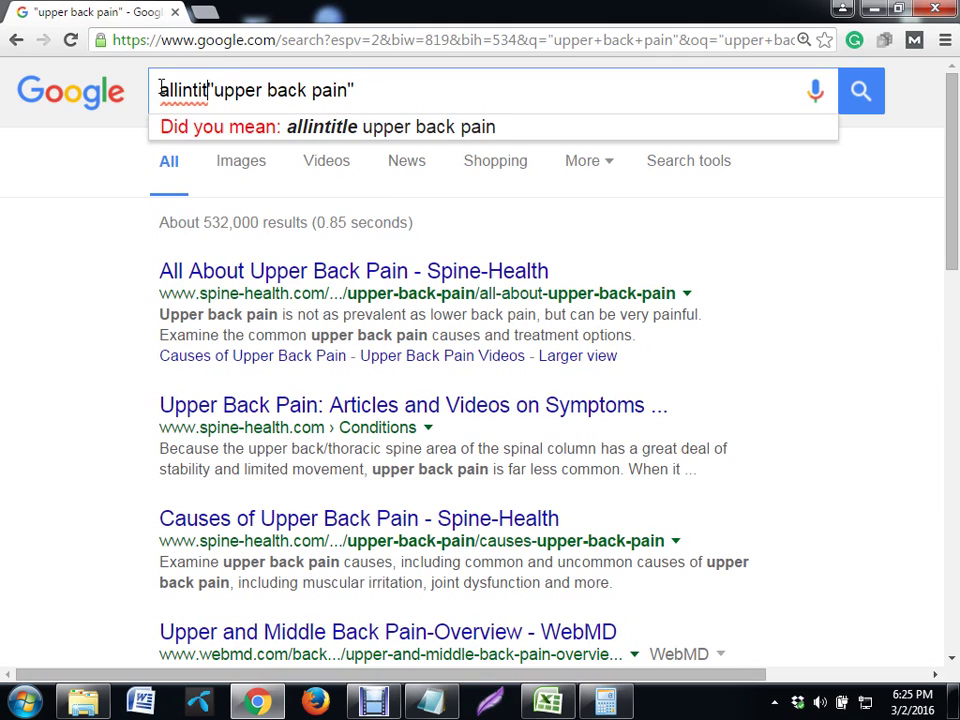
text(le)
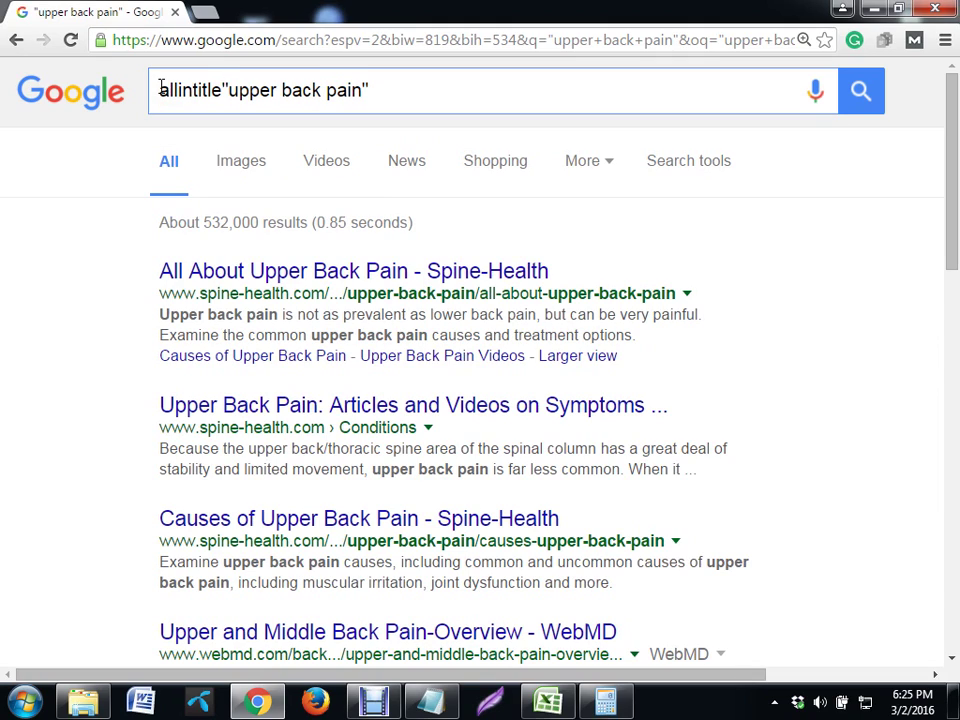
text(:)
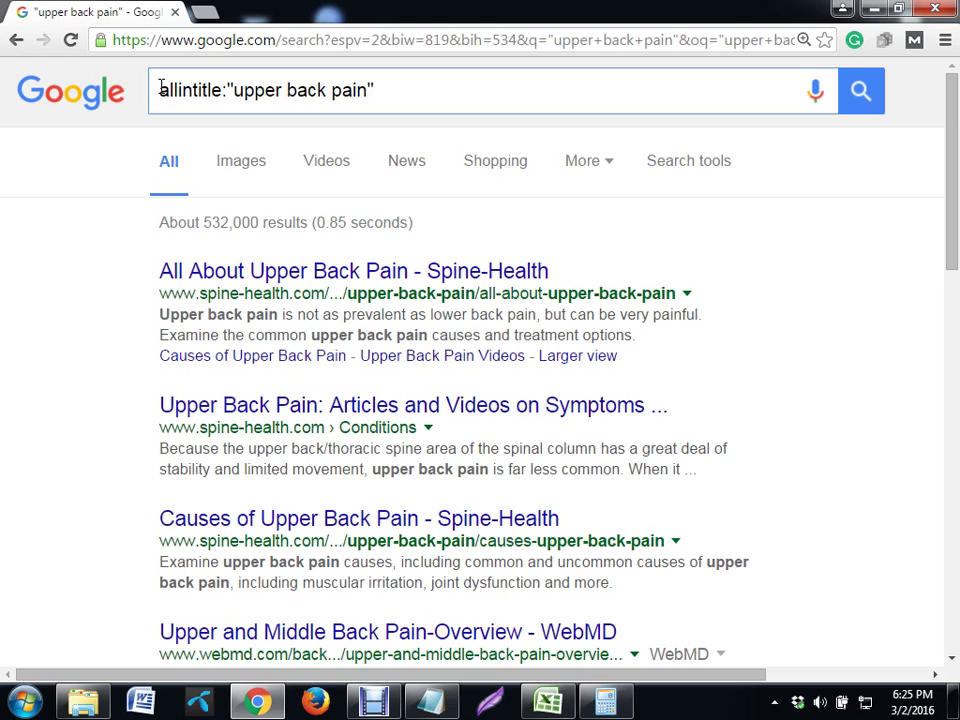
key(Return)
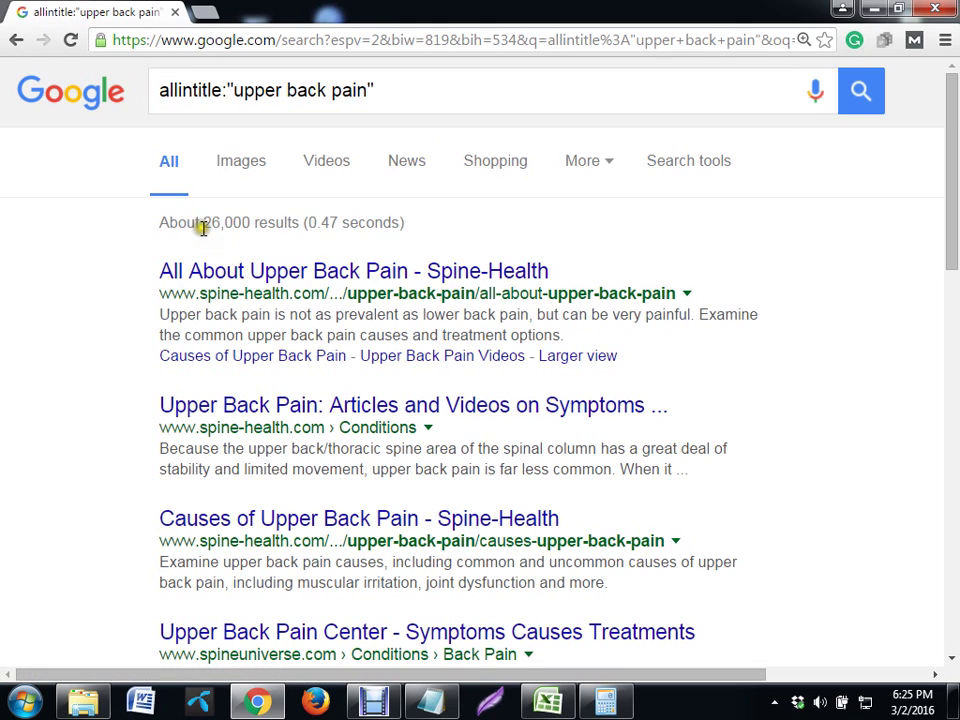
Highlight the allintitle result count and, in Calculator, divide the squared figure by 26000
drag(203, 228, 253, 240)
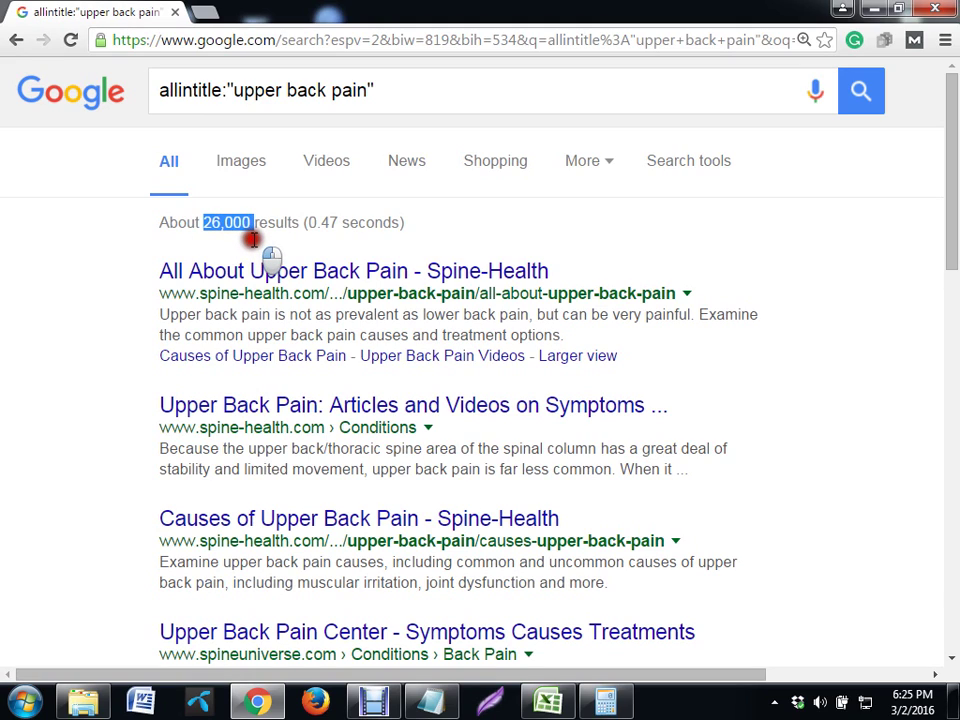
click(606, 700)
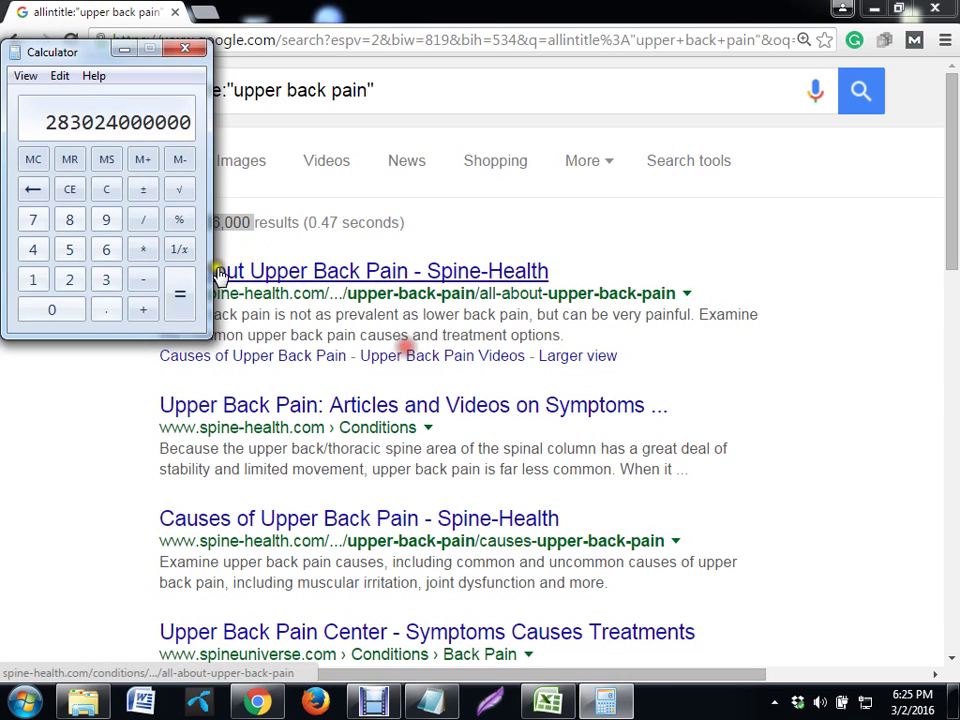
key(slash)
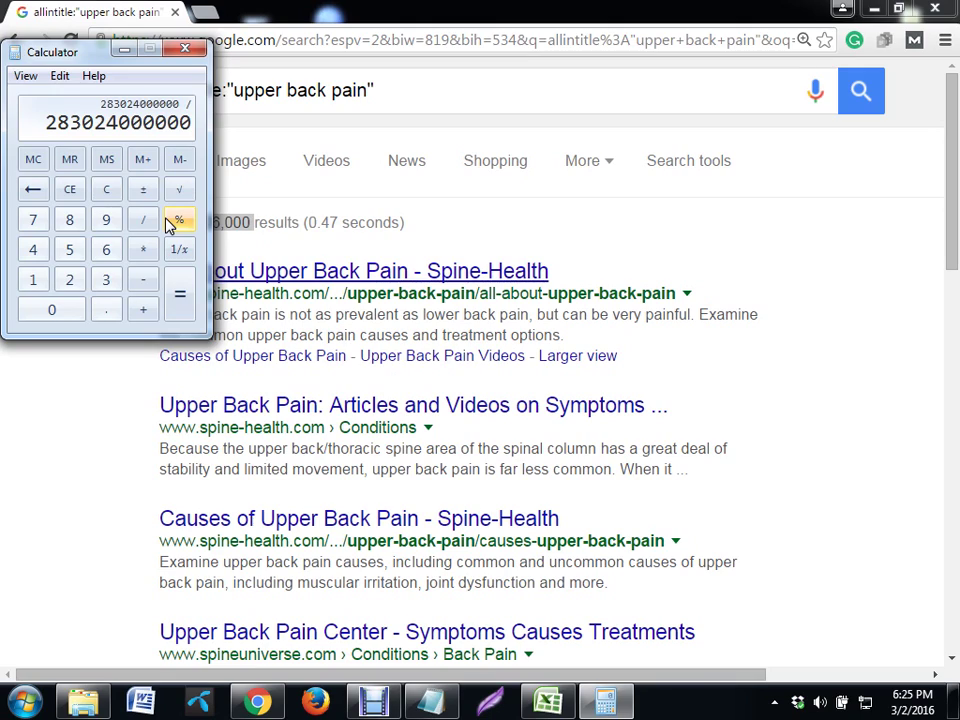
text(2)
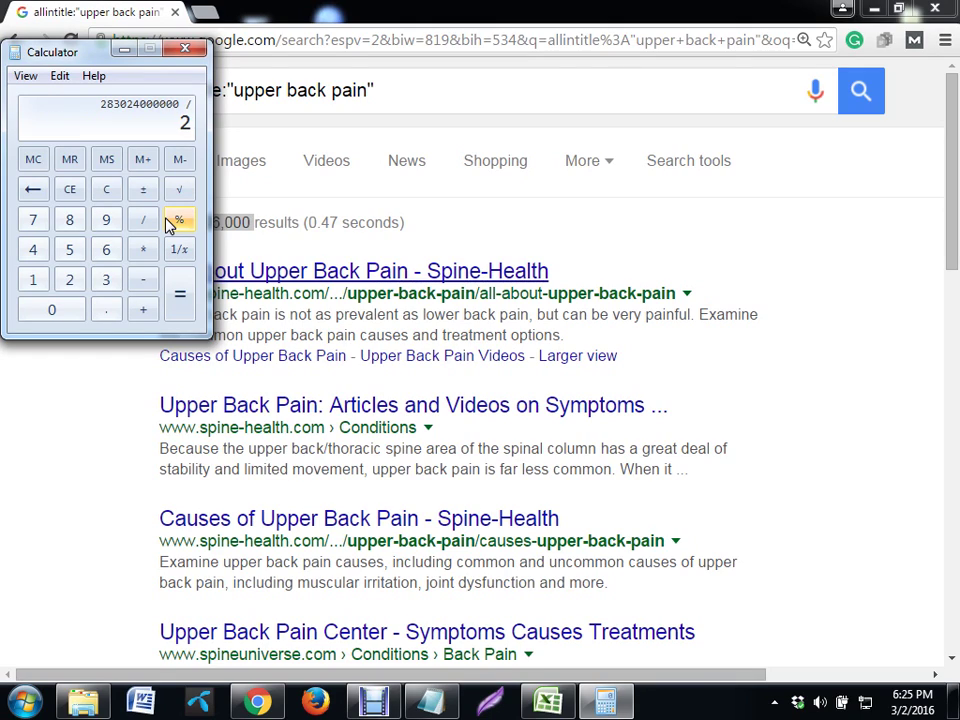
text(6000)
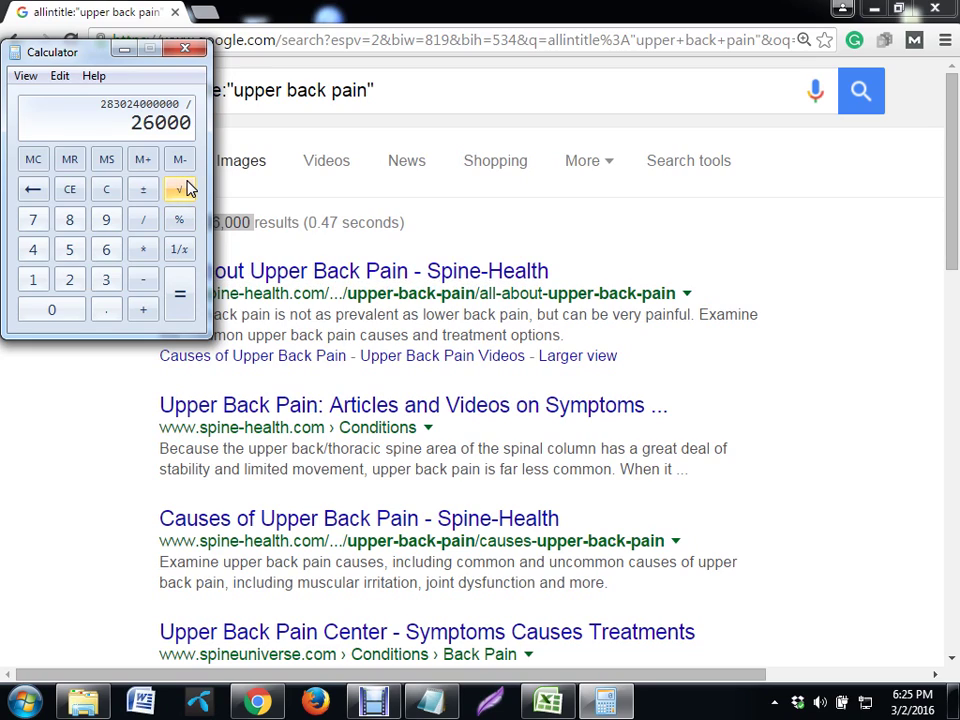
key(Return)
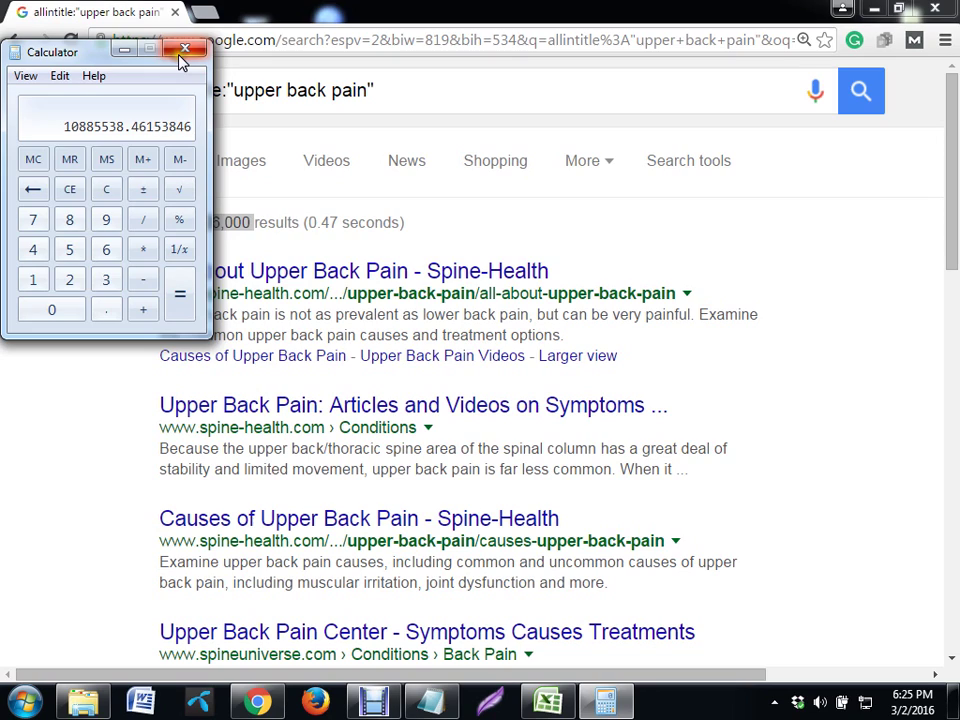
Clear the calculator and return to the browser's plain quoted "upper back pain" results
click(106, 189)
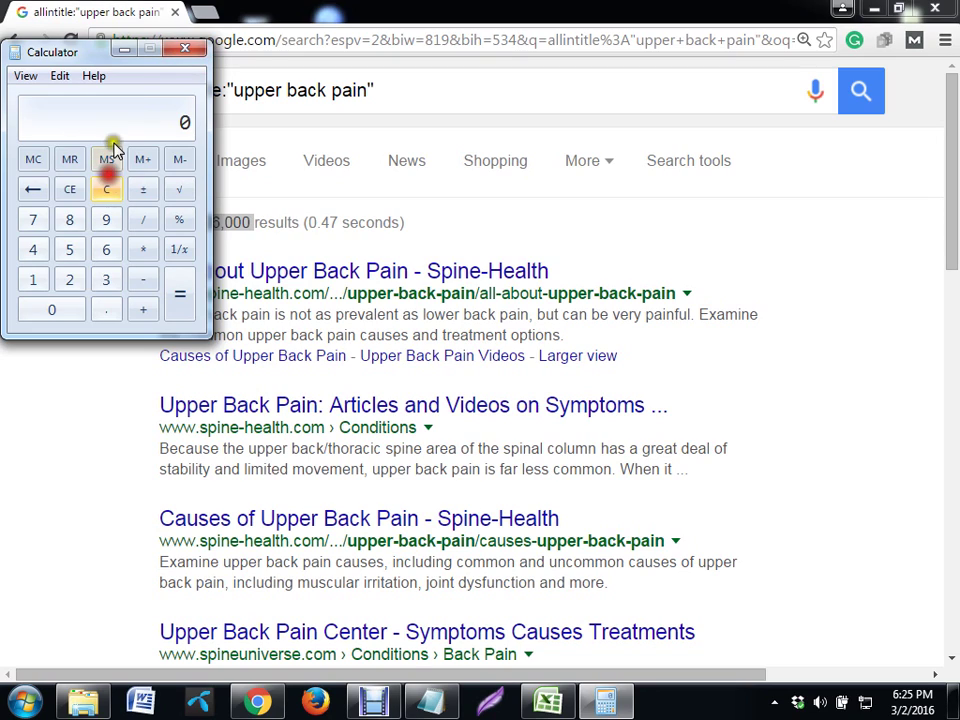
click(124, 49)
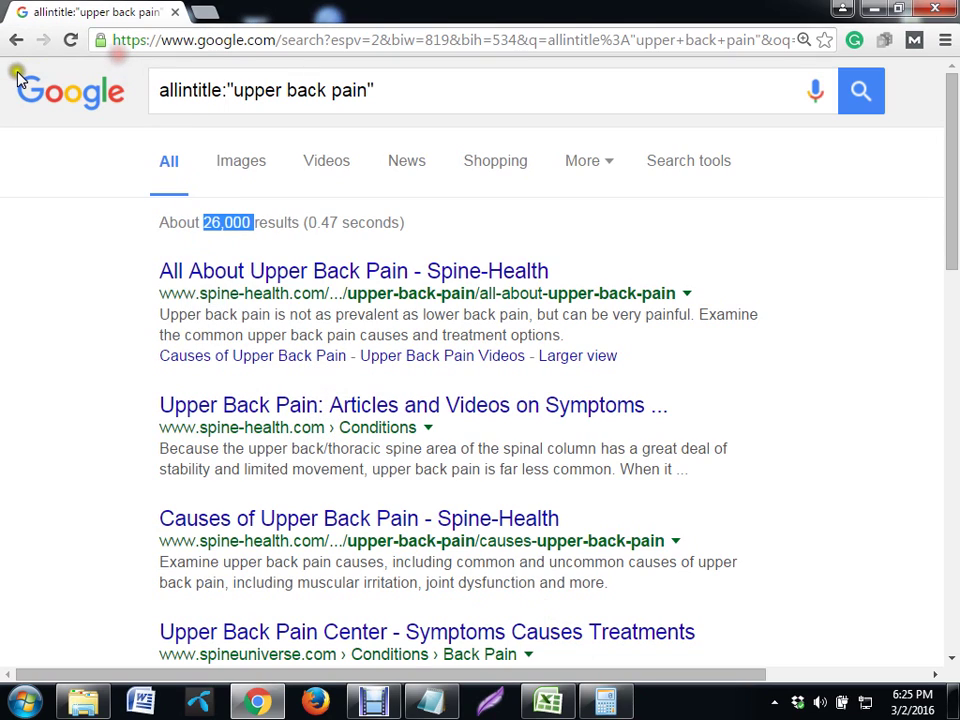
click(15, 40)
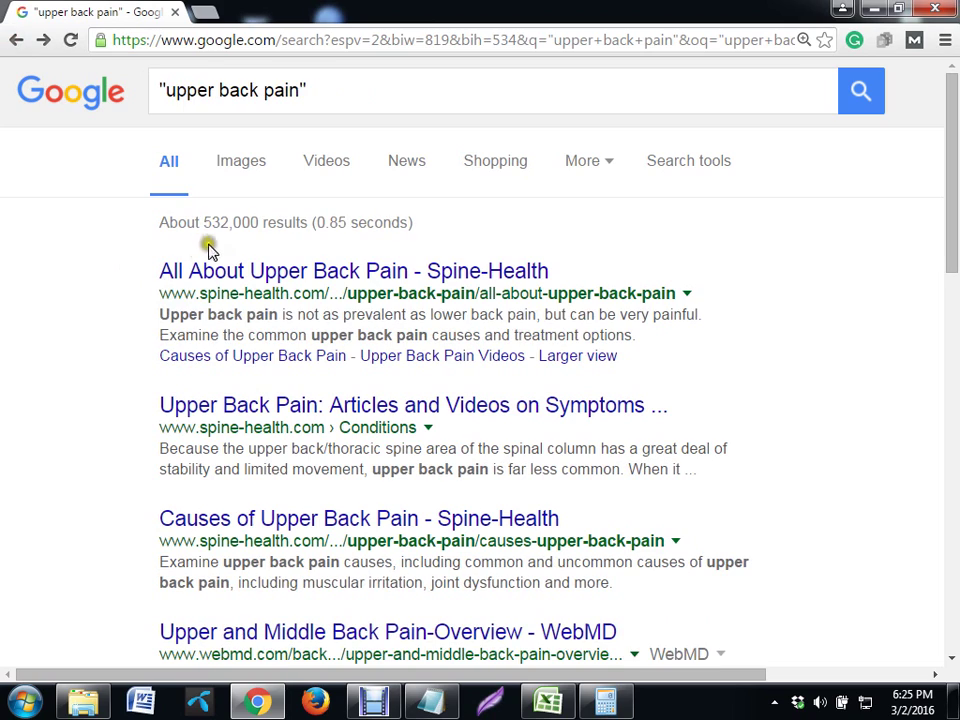
click(437, 706)
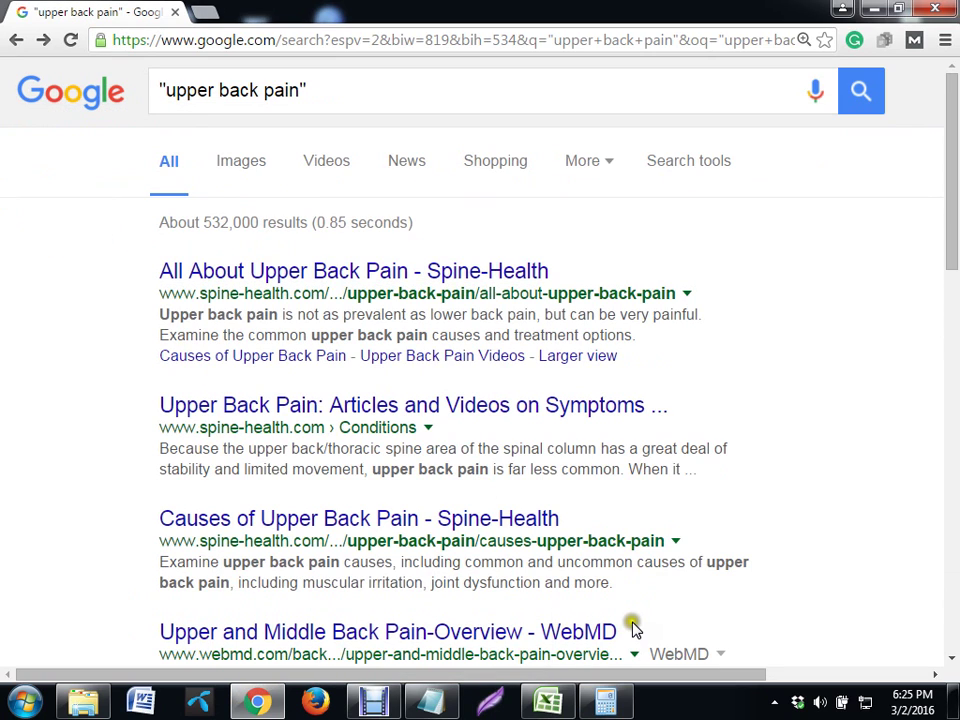
click(82, 703)
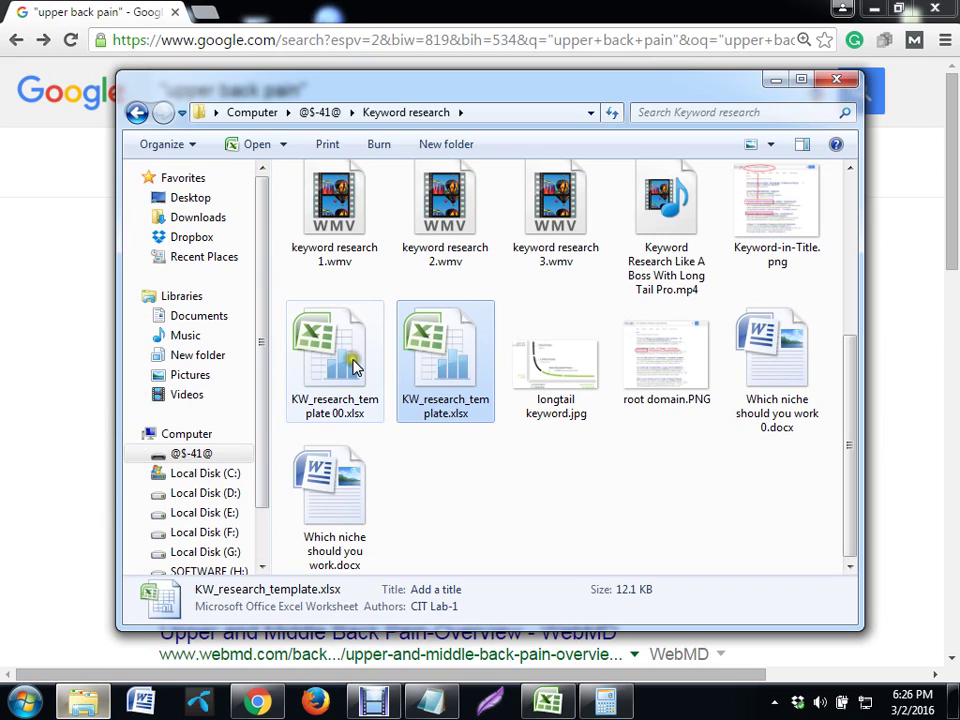
click(775, 80)
click(75, 253)
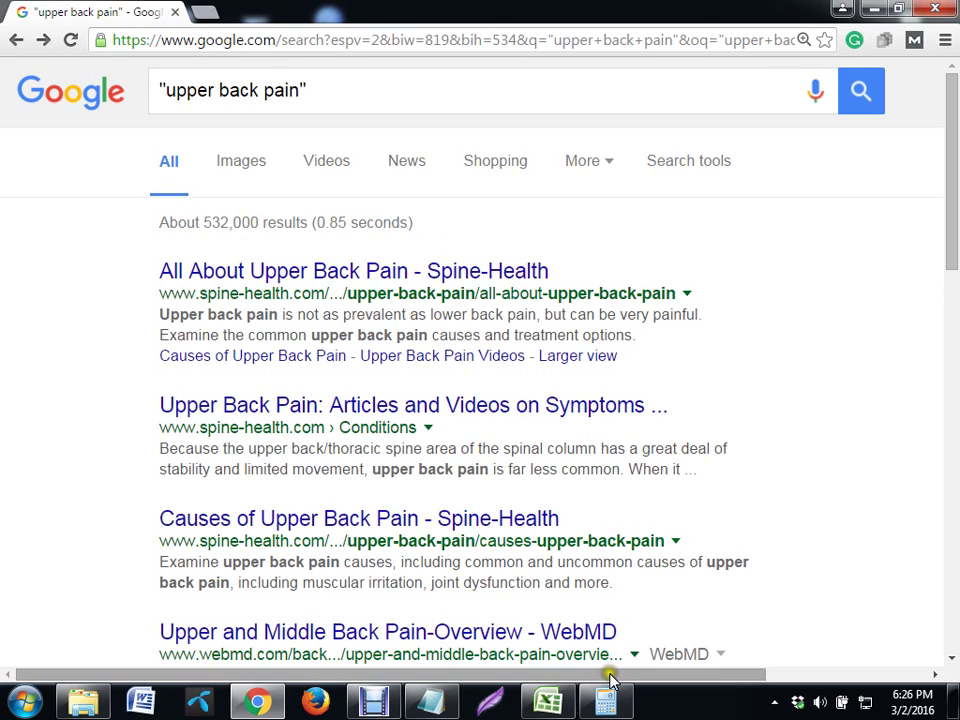
In Calculator, multiply 532 by 532 to square the exact-phrase count in thousands
click(606, 701)
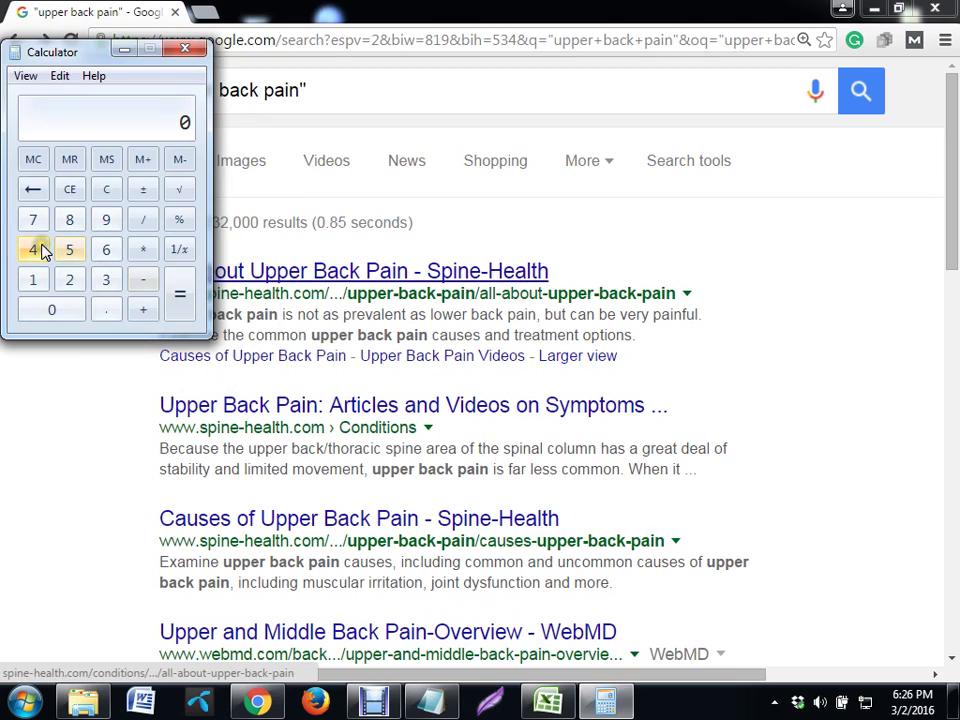
text(532)
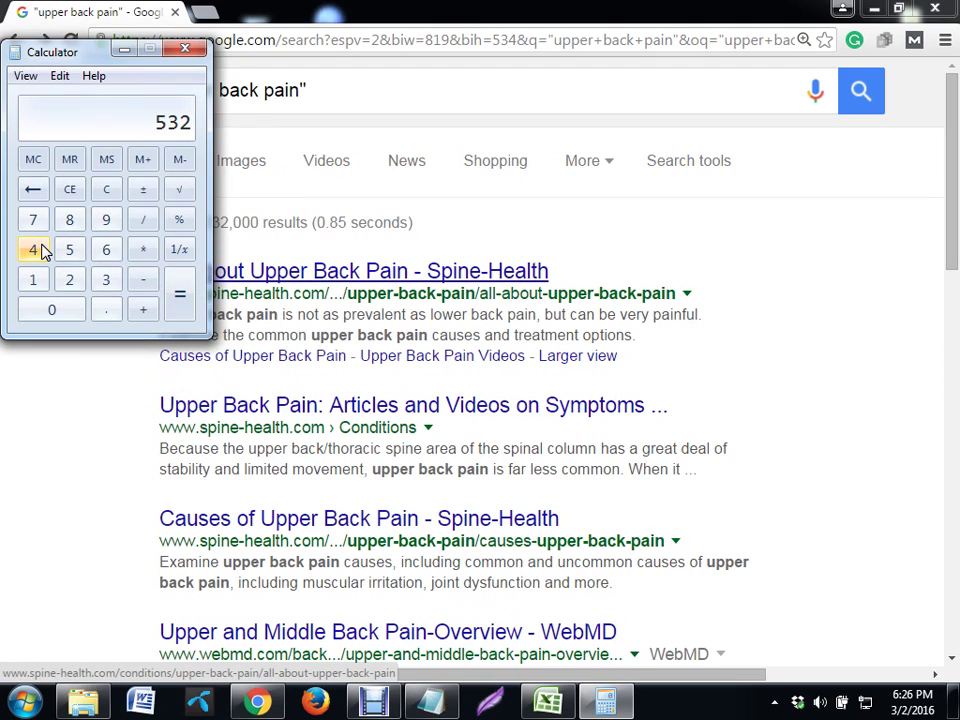
key(asterisk)
text(532)
key(Return)
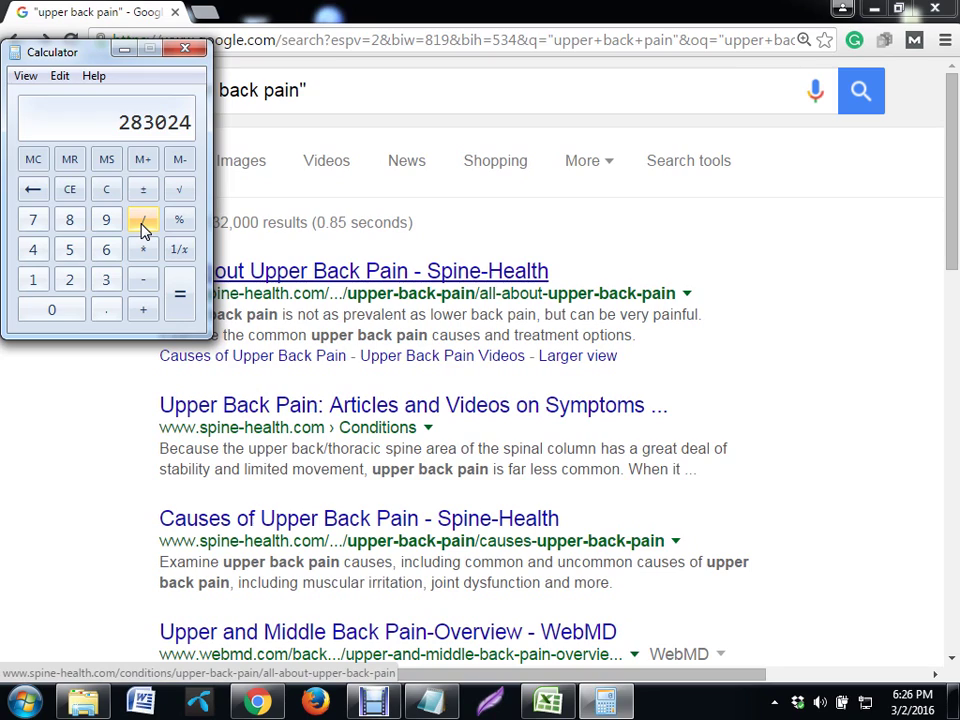
Divide the product of 532 by 532 by 26, the allintitle count in thousands, keeping the calculator on screen
click(141, 226)
click(184, 48)
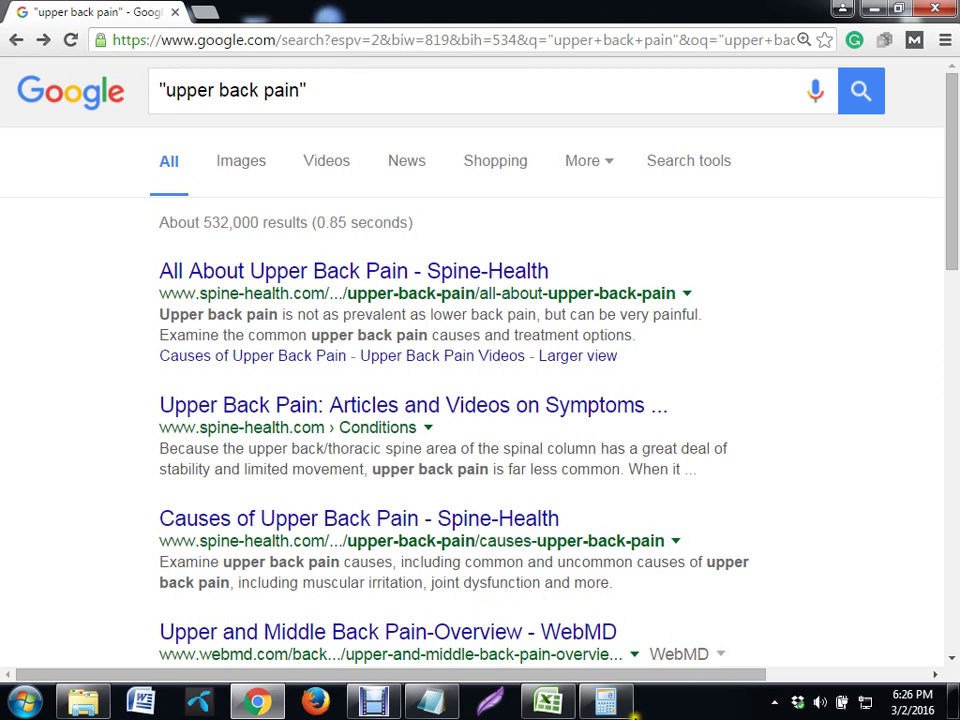
click(606, 700)
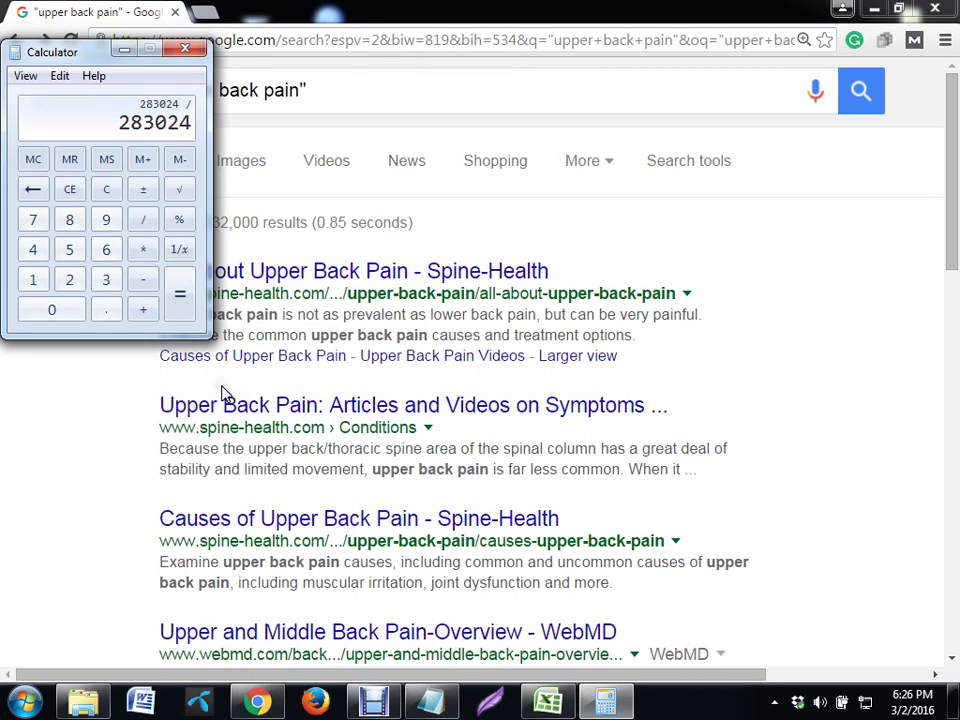
text(26)
key(Return)
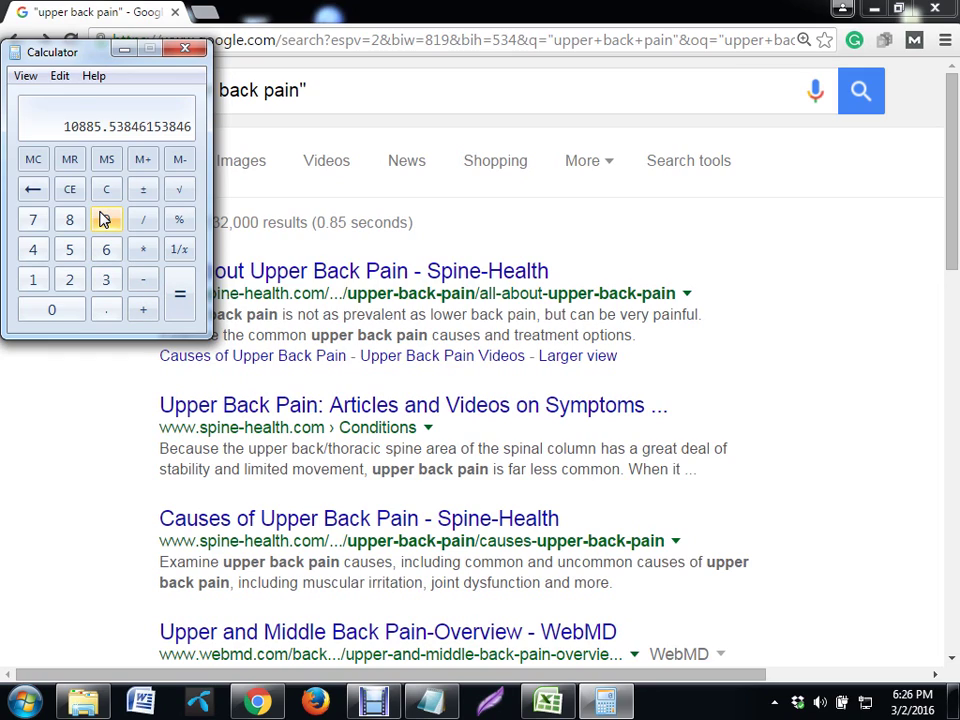
click(124, 49)
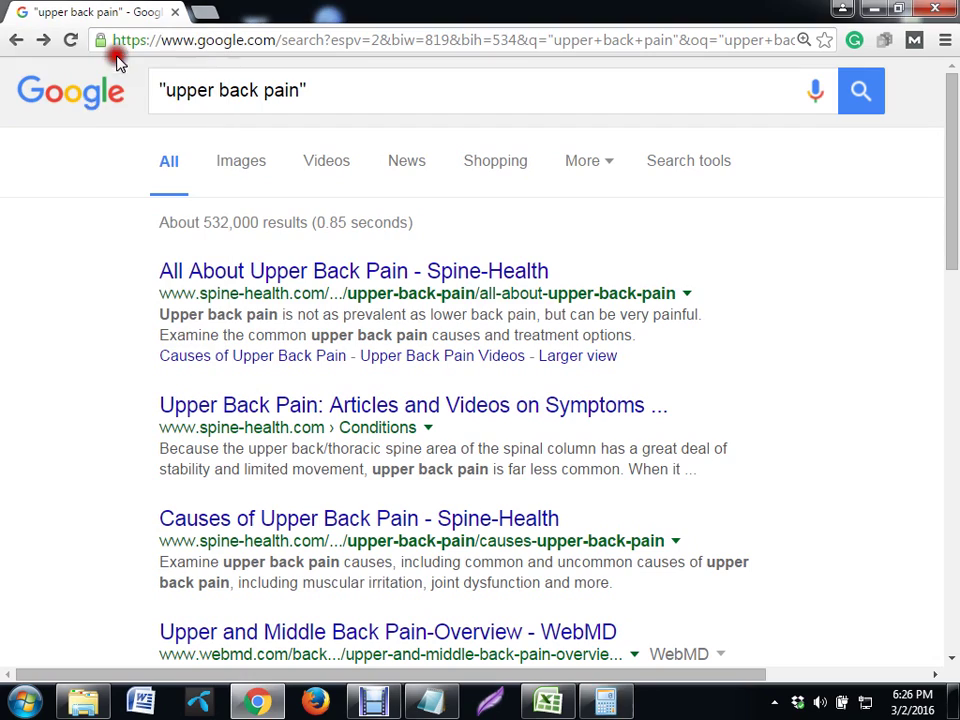
click(606, 703)
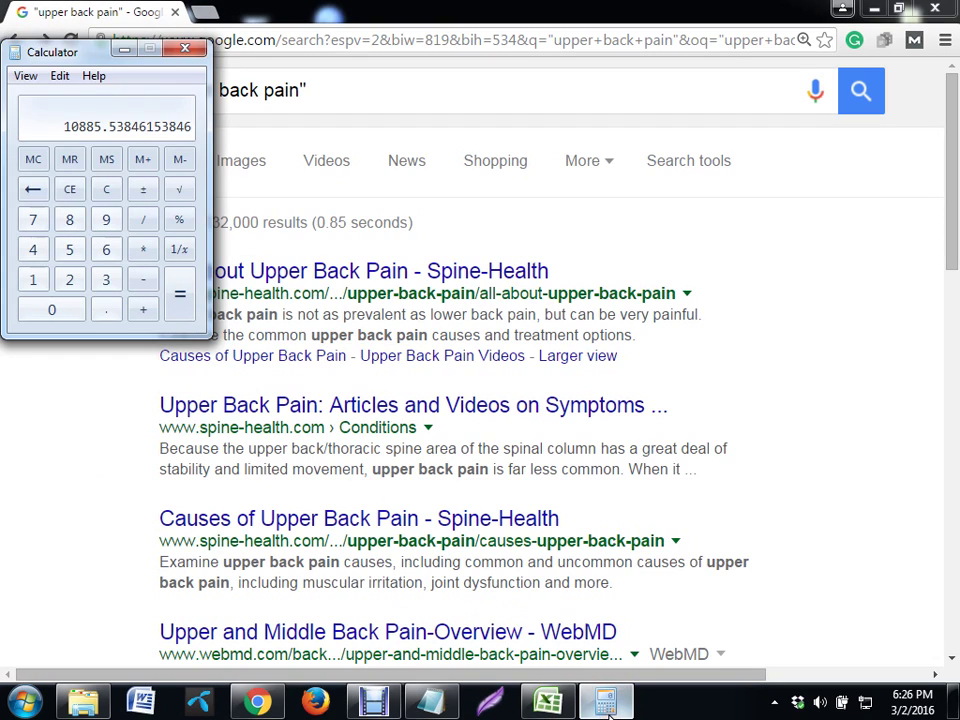
Switch to the KW_research_template.xlsx workbook in Excel and go back along the header row from KEI past the Keyword column
click(606, 703)
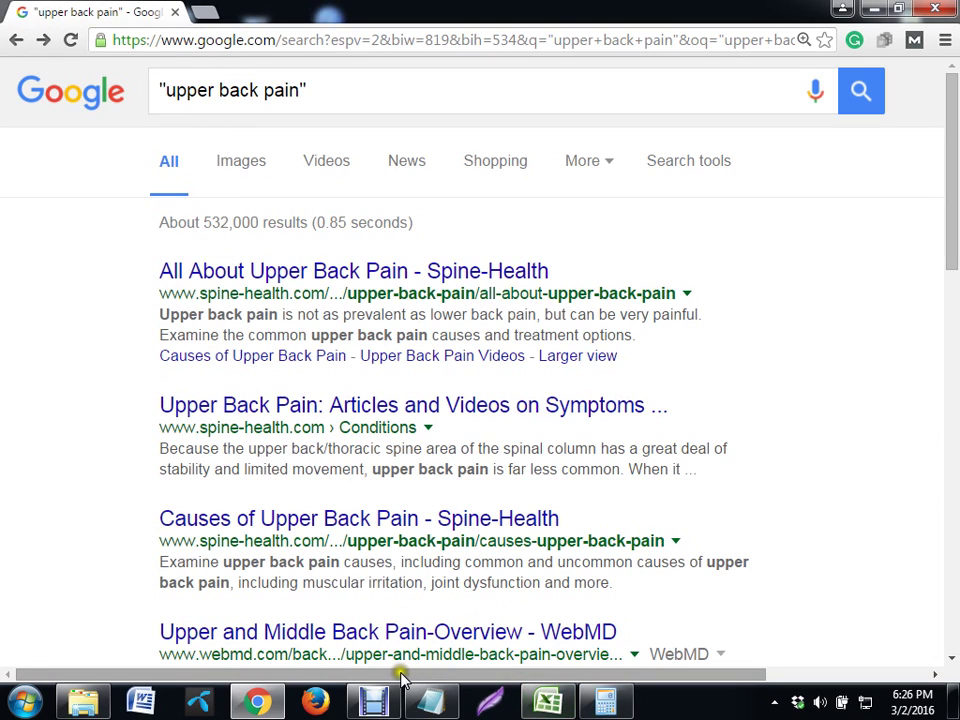
click(422, 705)
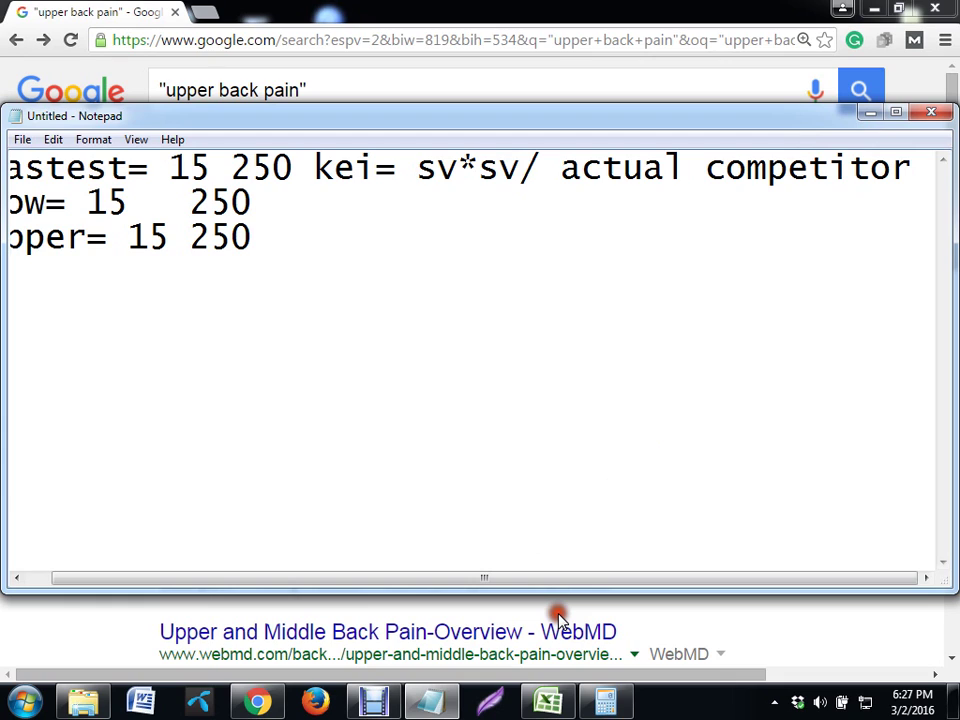
click(547, 702)
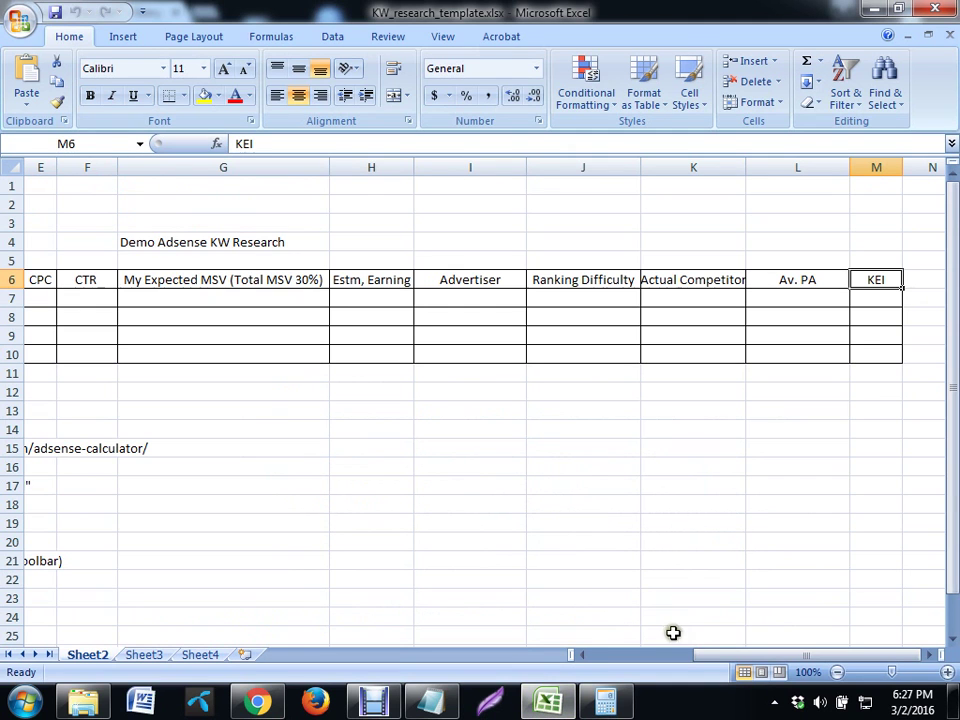
drag(708, 655, 785, 645)
key(Left)
key(Left)
key(Left)
key(Left)
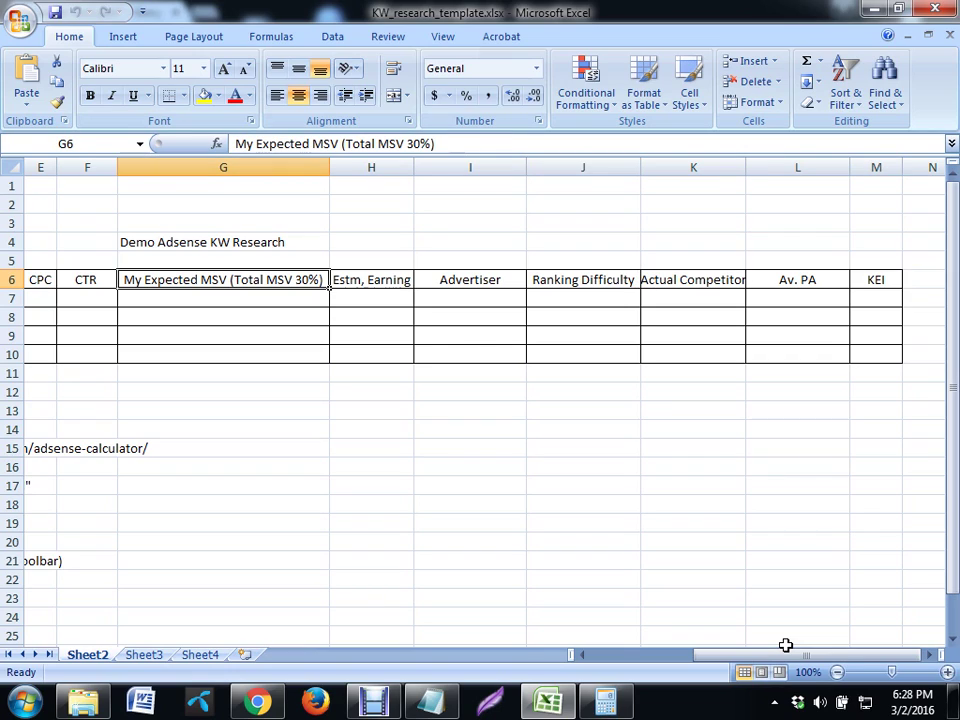
key(Left)
key(Left)
key(Left)
key(Left)
key(Left)
Examine the notes below the Adsense table on Sheet2, covering the KEI formula, the actual competitor query and the estimated earning source
key(Down)
key(Down)
key(Down)
key(Down)
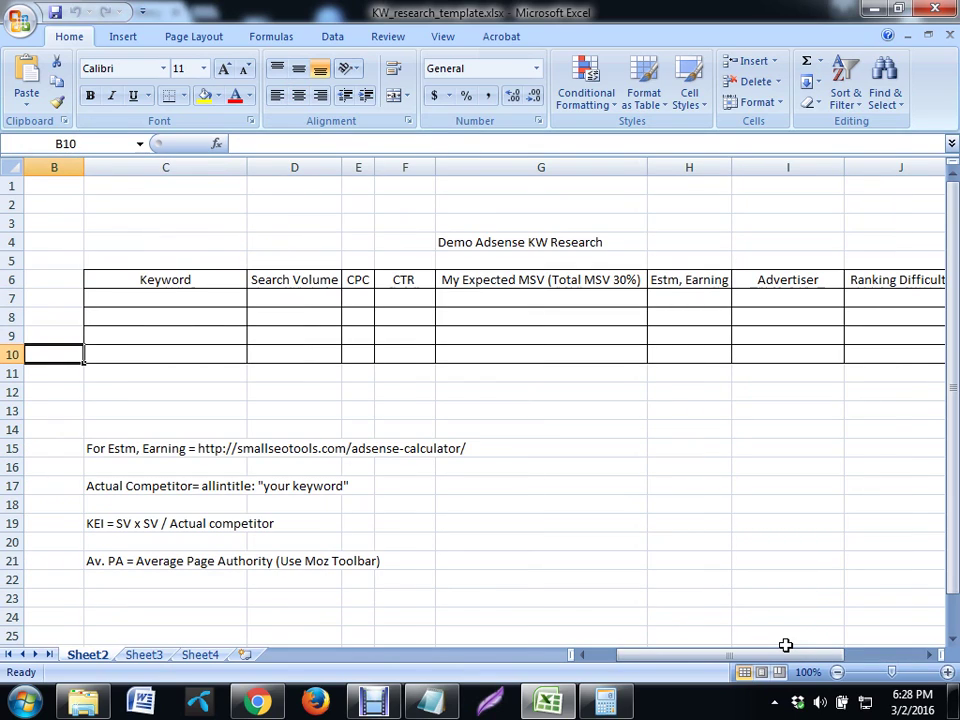
key(Down)
key(Down)
key(Down)
key(Down)
key(Down)
key(Down)
key(Down)
key(Down)
key(Right)
key(Down)
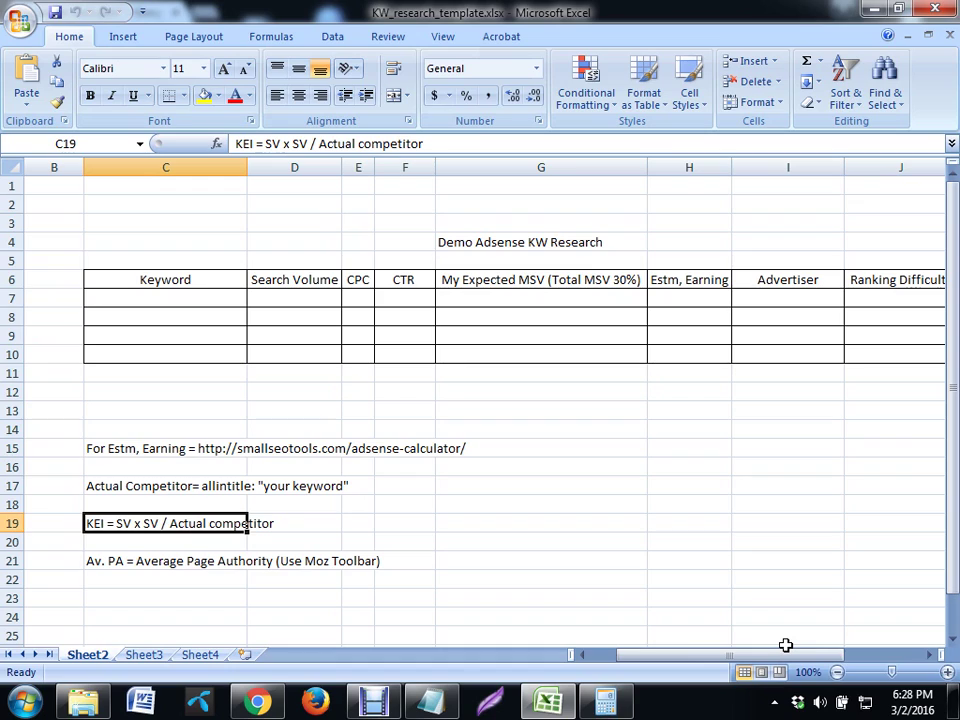
key(Up)
key(Up)
key(Up)
key(Up)
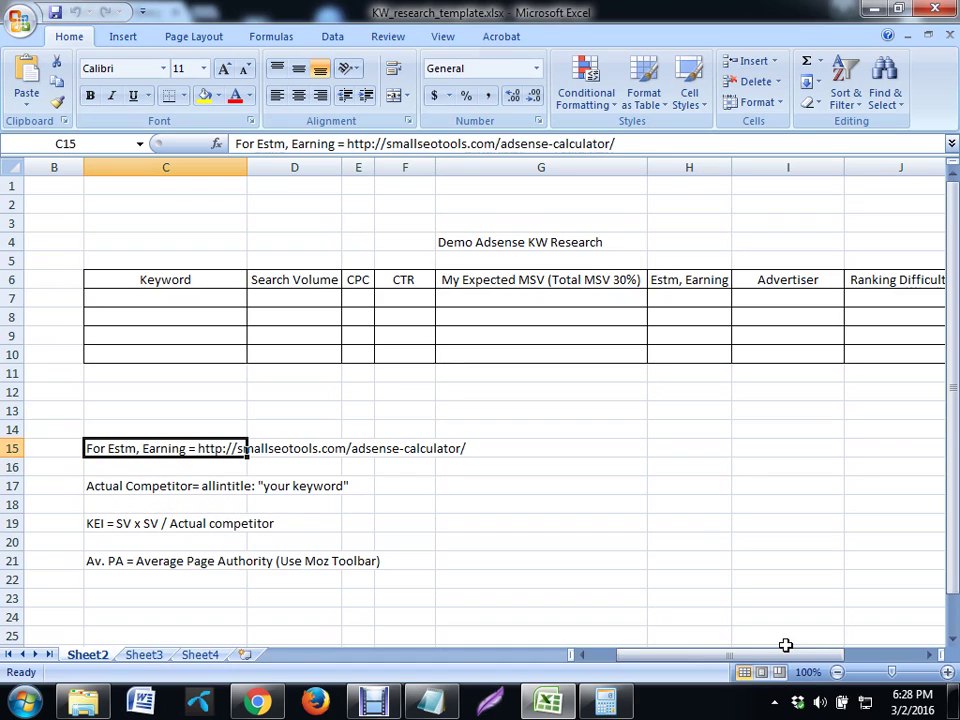
Go through the table's last row on Sheet2 from the Keyword column to Estm, Earning and back
key(Up)
key(Up)
key(Up)
key(Up)
key(Up)
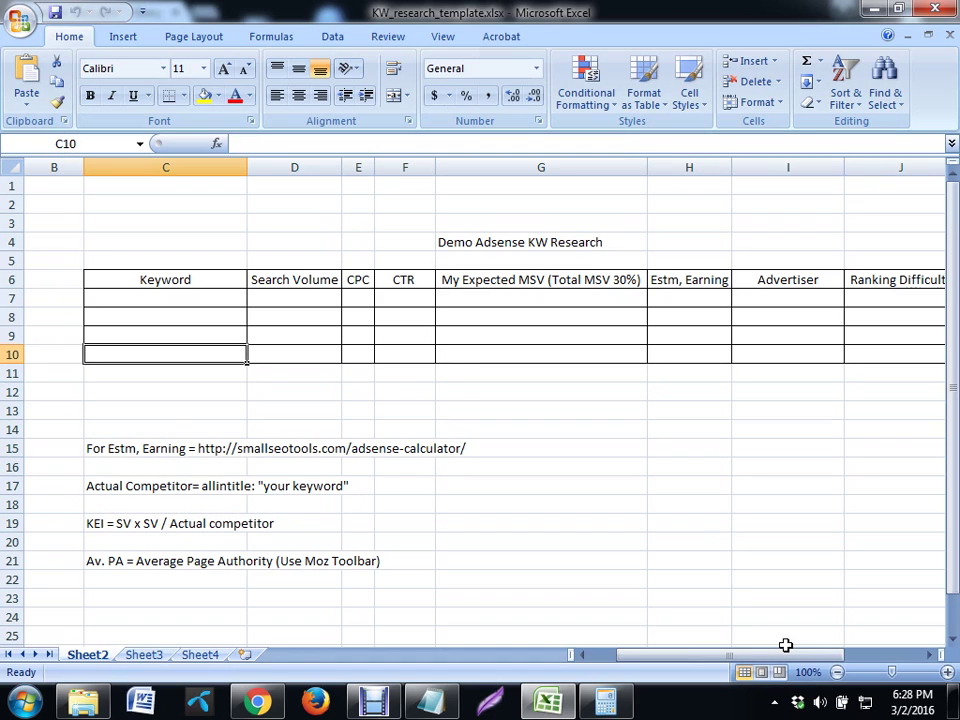
key(Right)
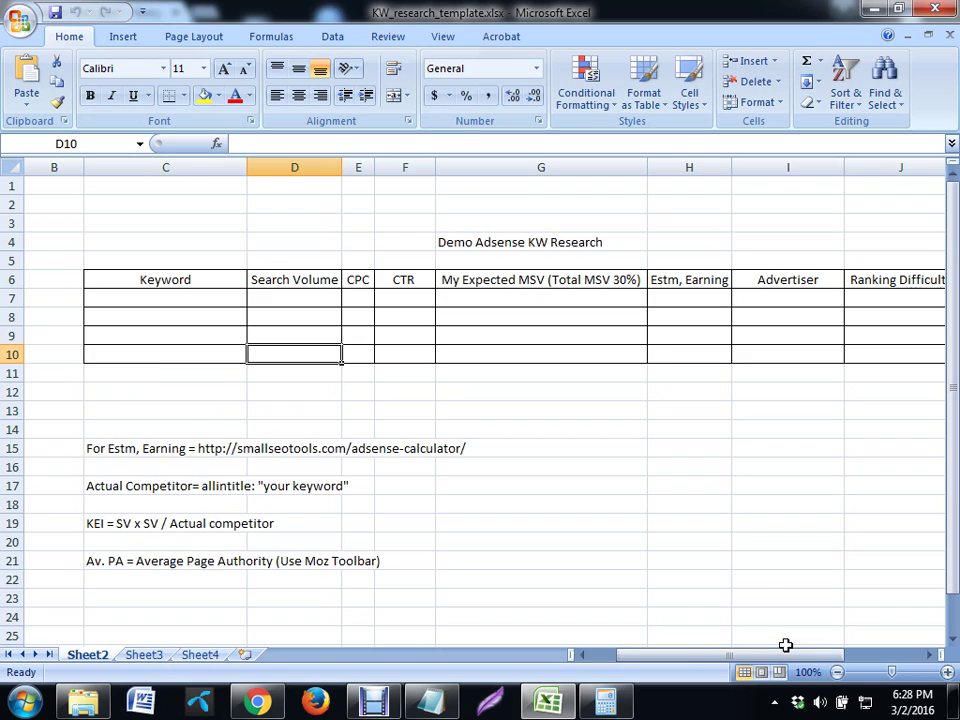
key(Right)
key(Right)
key(Right)
key(Right)
key(Right)
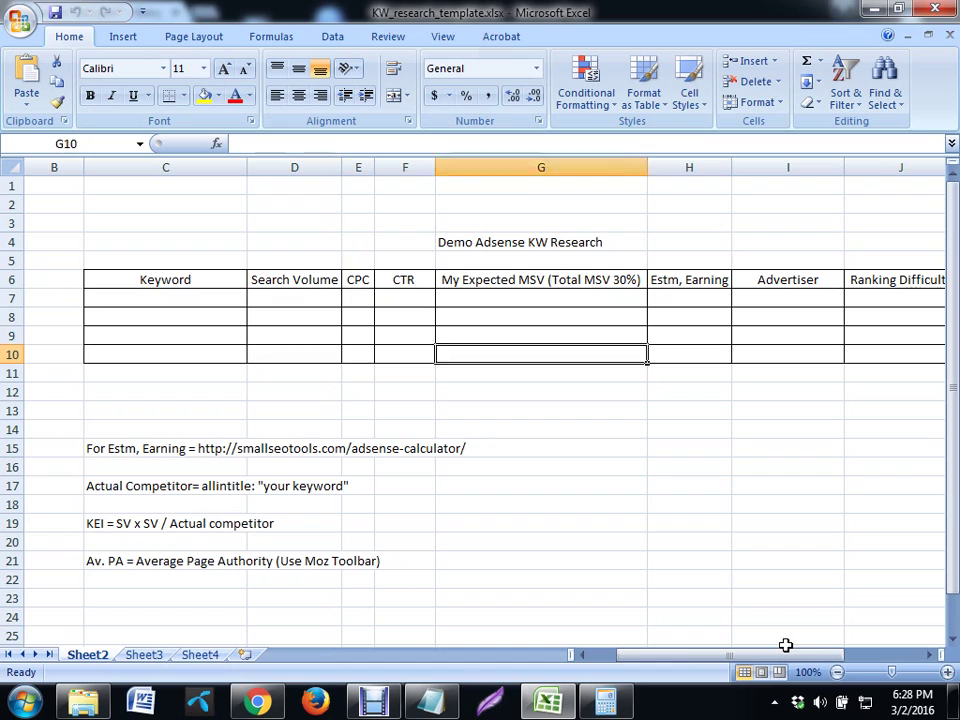
key(Left)
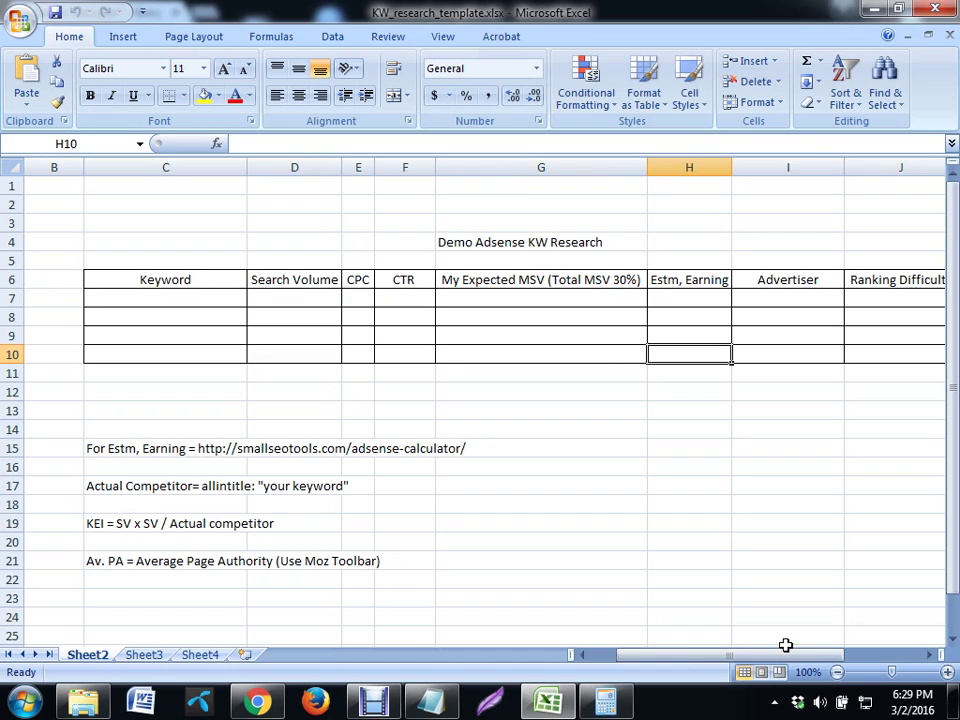
key(Left)
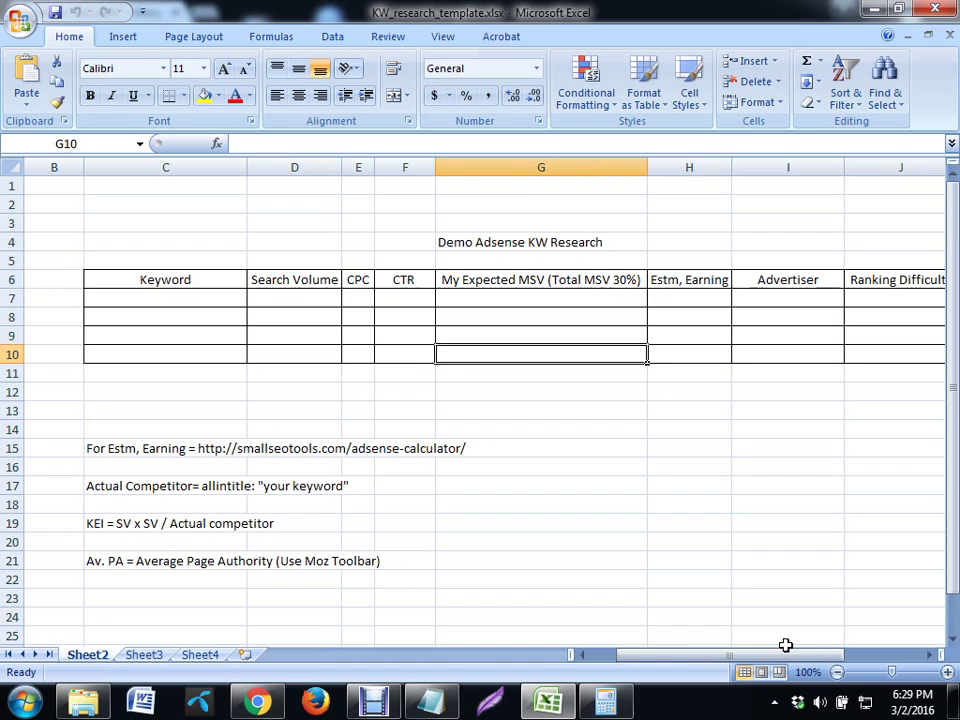
key(Left)
key(Left)
key(Left)
key(Left)
key(Left)
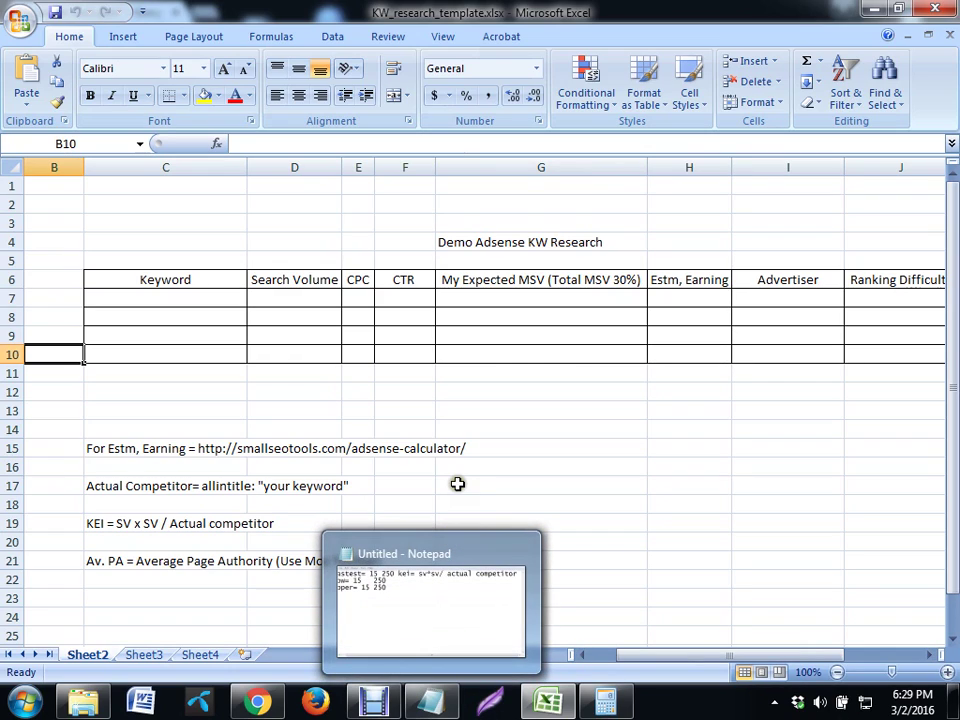
In the Notepad notes, replace "kei= sv*sv/ actual competitor" on the first line with 10000
click(449, 700)
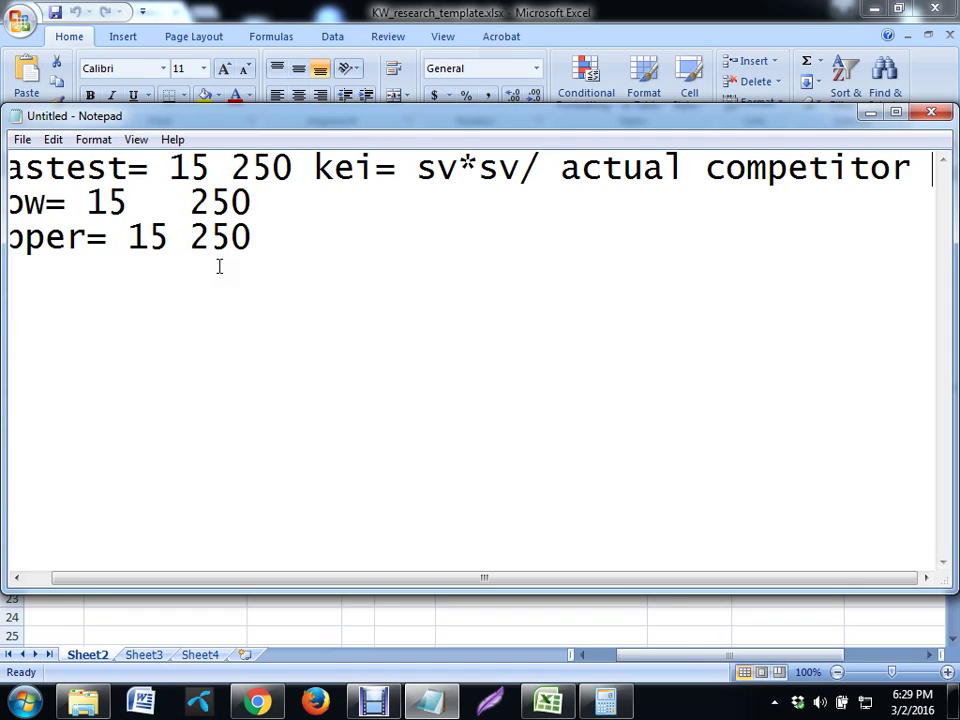
click(316, 167)
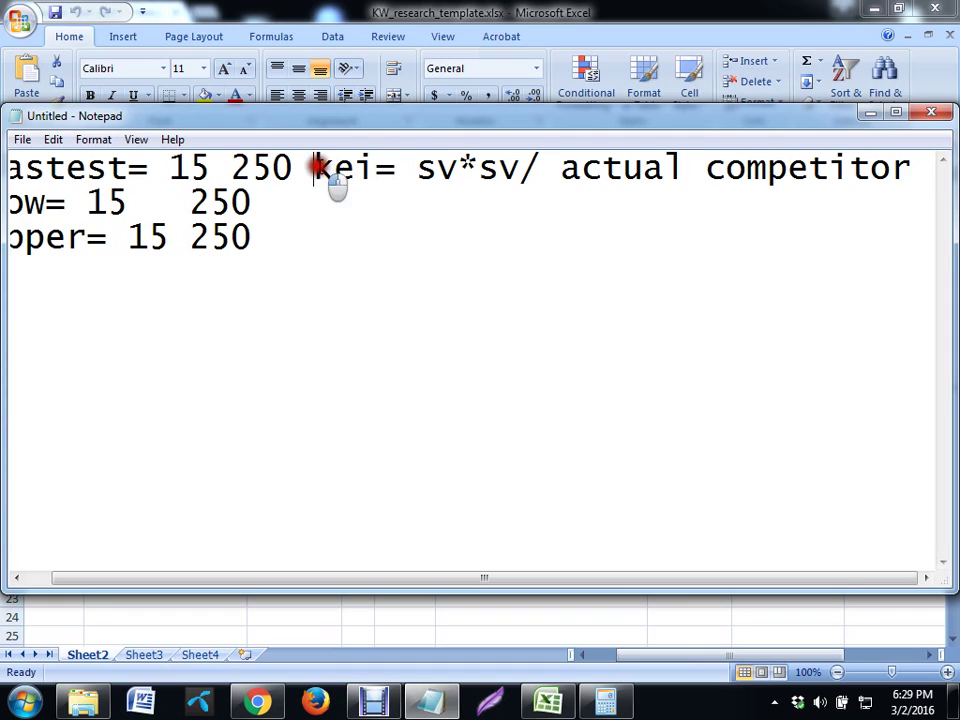
key(shift+Right)
key(shift+Right)
key(shift+Right)
key(shift+Right)
key(shift+Right)
key(shift+Right)
key(shift+Right)
key(shift+Right)
key(shift+Right)
key(shift+Right)
key(shift+Right)
key(shift+Right)
key(shift+Right)
key(shift+Right)
key(shift+Right)
key(shift+Right)
key(shift+Right)
key(shift+Right)
key(shift+Right)
key(shift+Right)
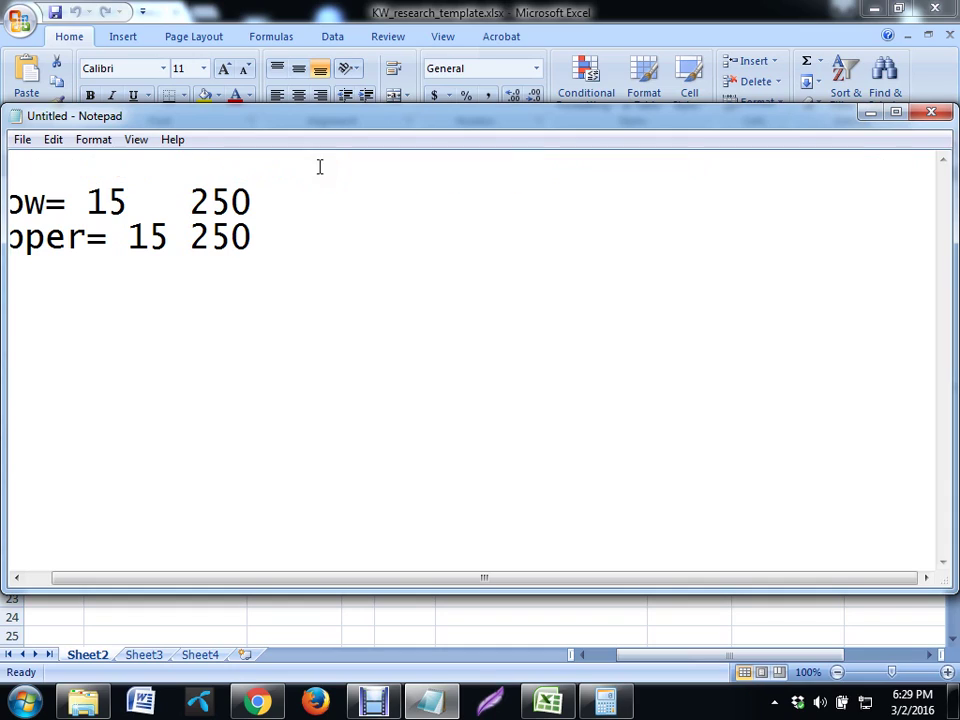
key(shift+Right)
key(shift+Right)
key(shift+Right)
key(shift+Right)
key(shift+Right)
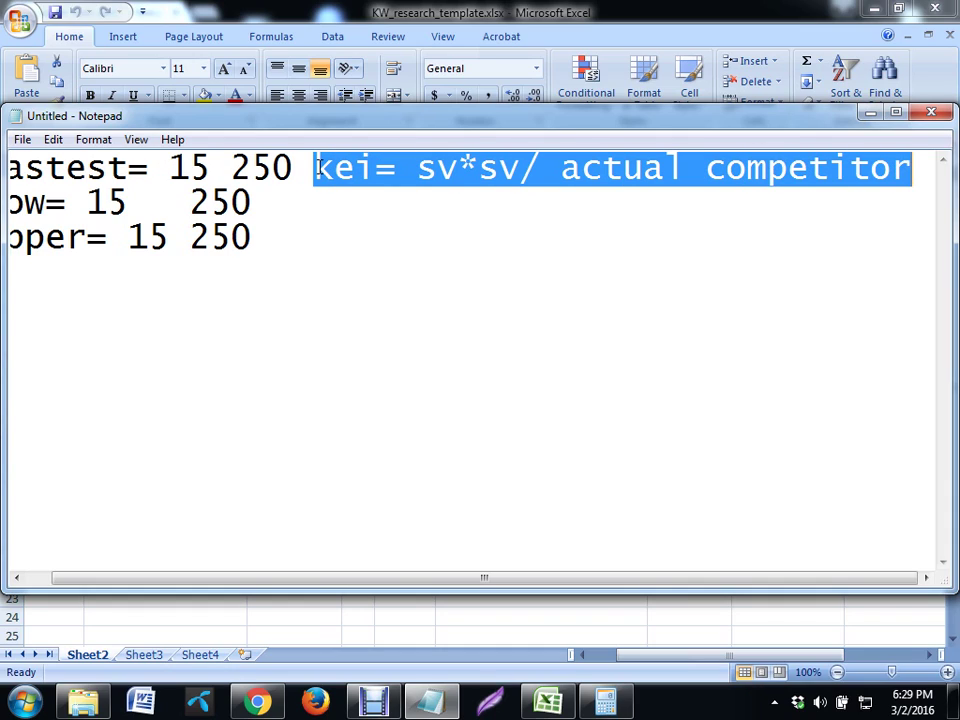
text(15 250 1)
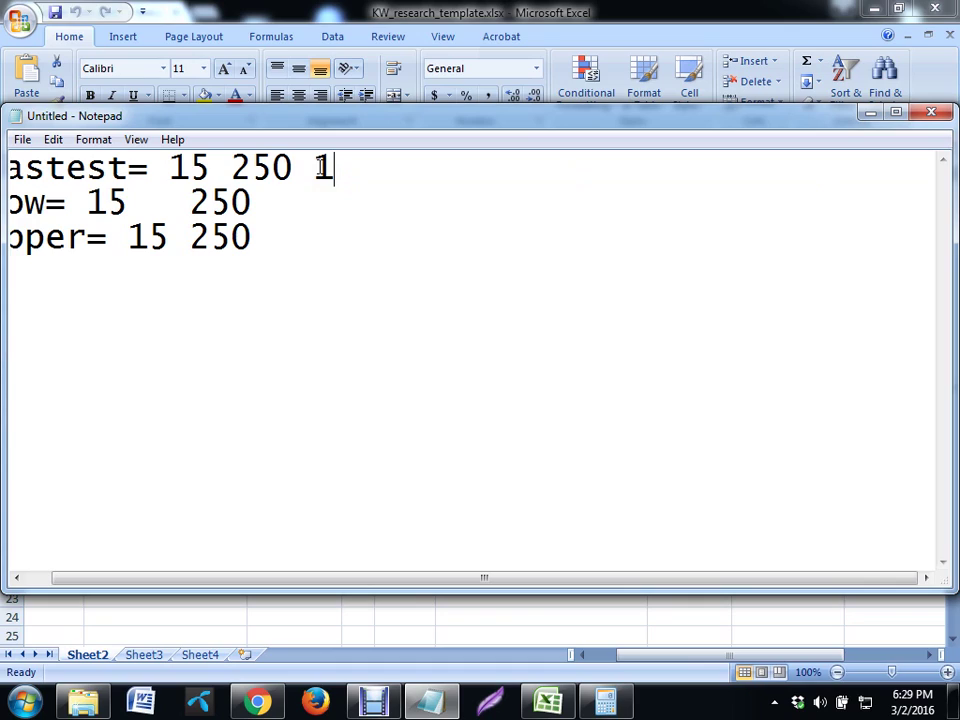
text(0000)
Add 11111 to the end of the second line and 90000 to the third line, and minimize the notes
click(278, 190)
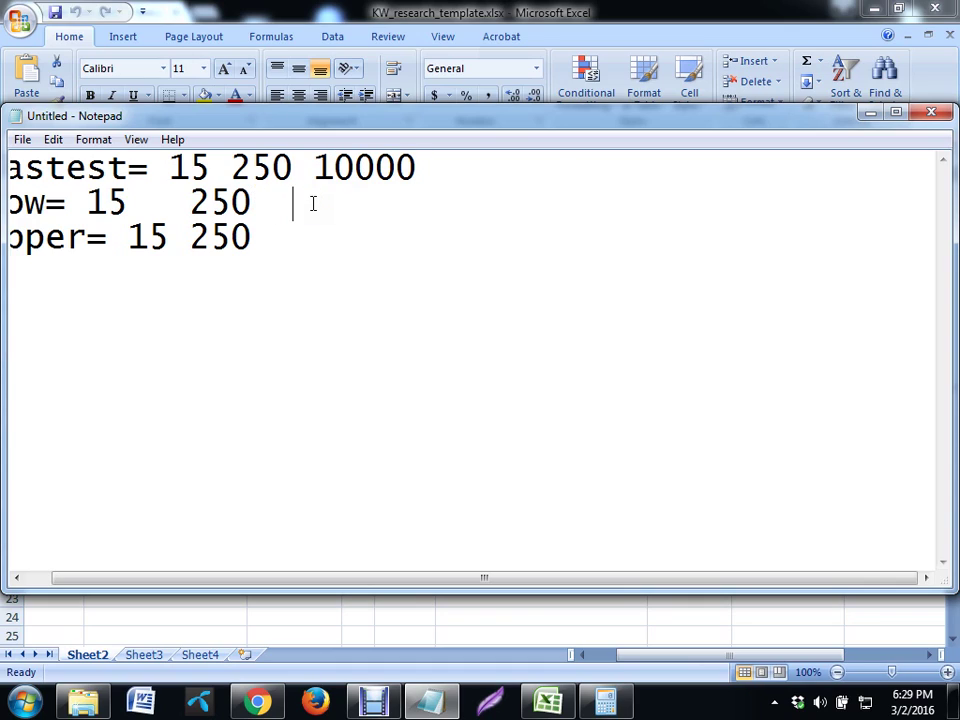
text(11111)
click(327, 237)
text(900000)
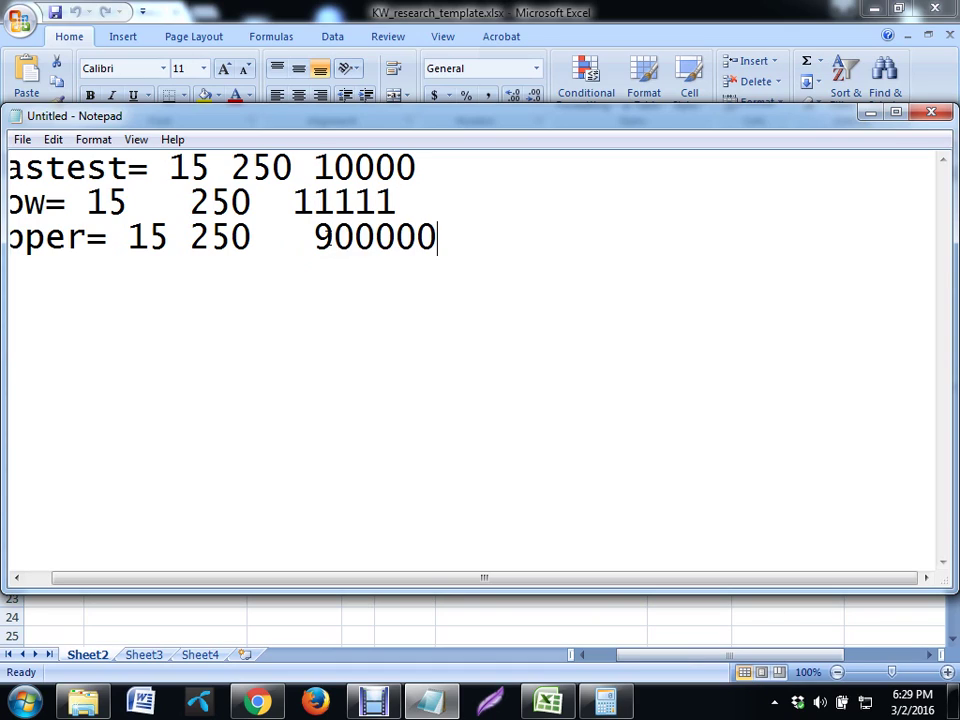
key(BackSpace)
click(866, 113)
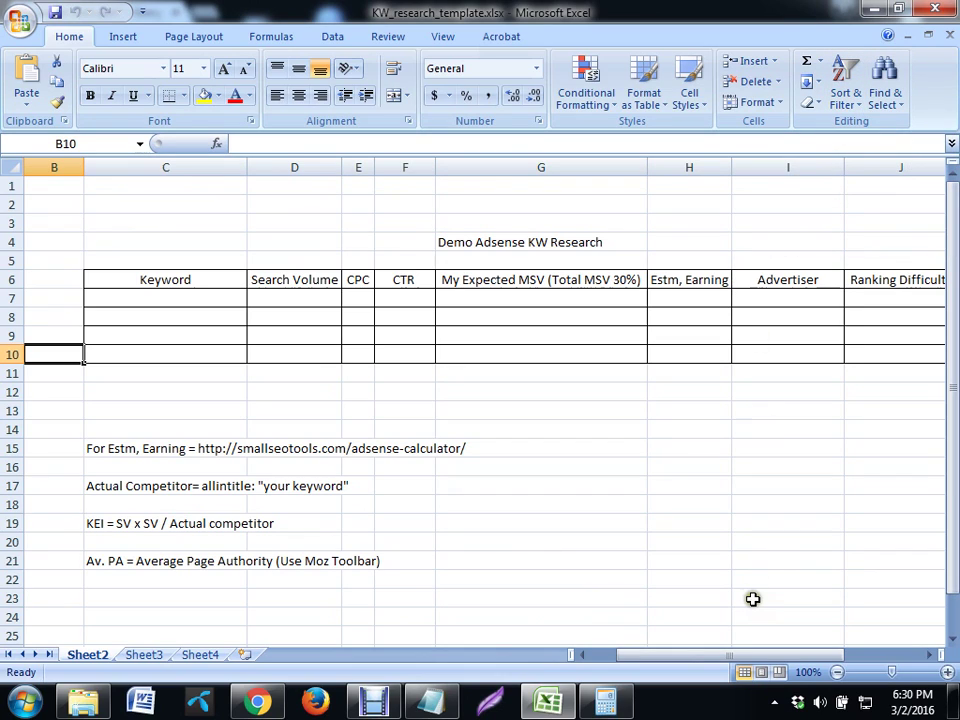
Examine the Adsense table's columns on Sheet2 out to KEI, and return to the CPC column in row 9
drag(759, 650, 842, 648)
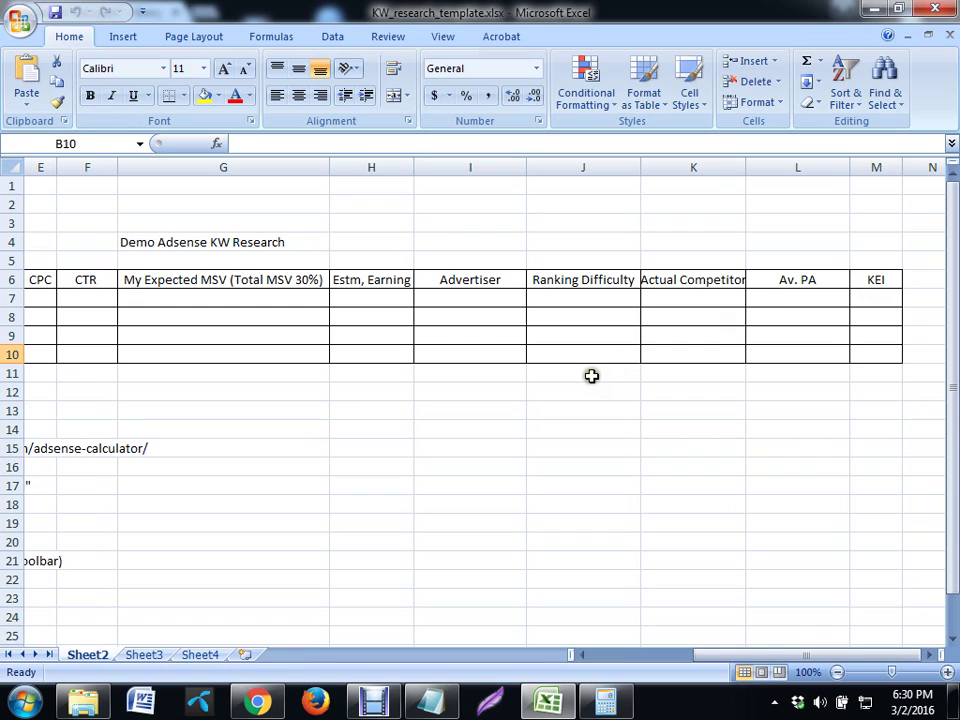
key(Home)
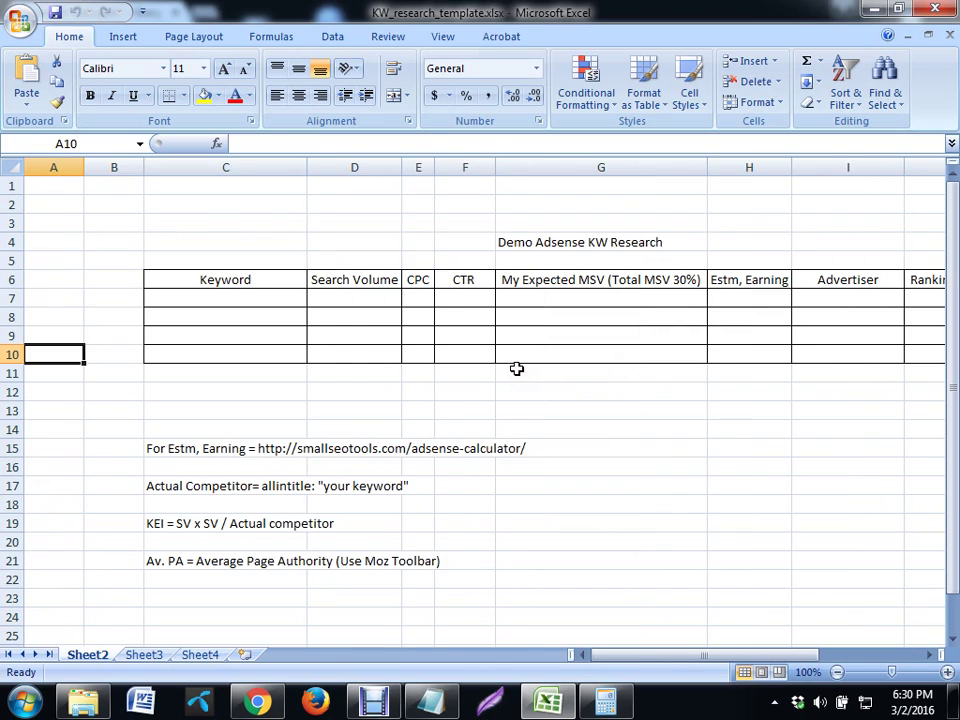
key(Right)
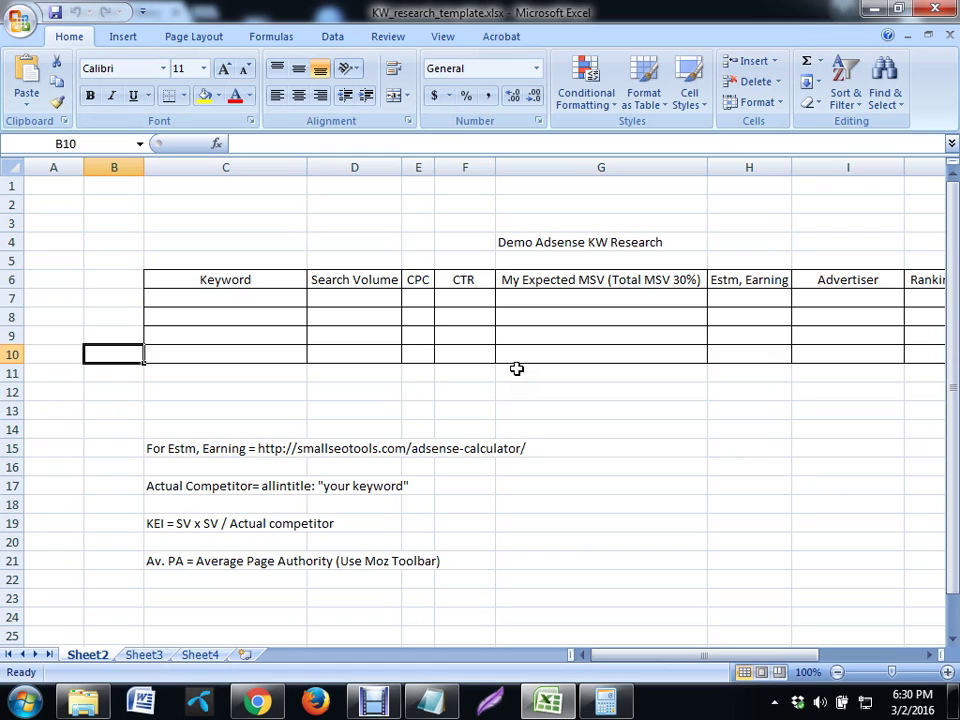
key(Right)
key(Up)
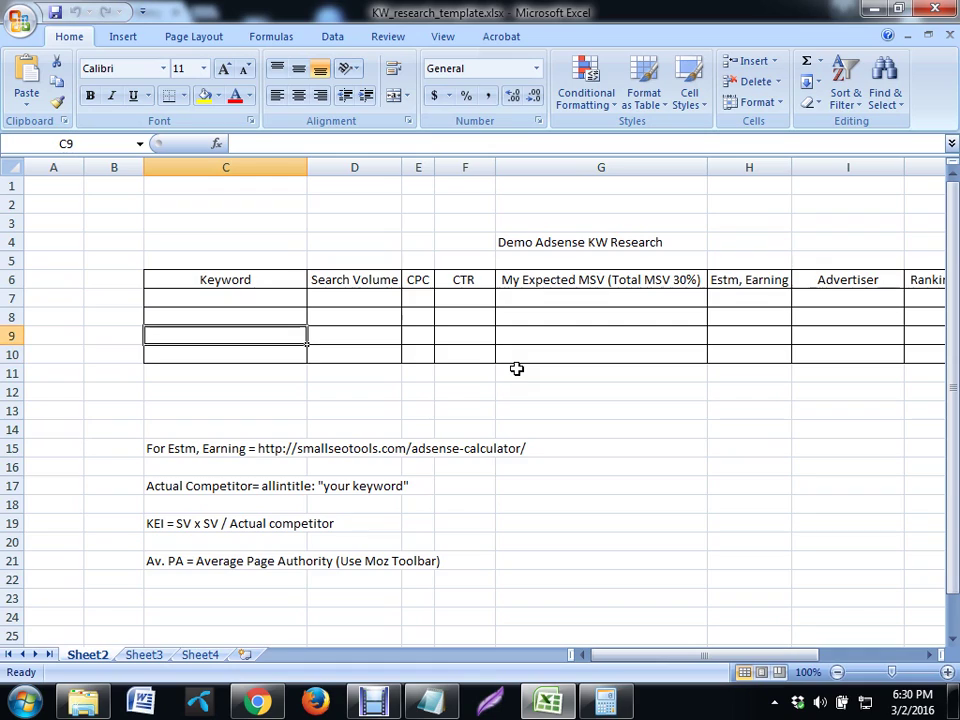
key(Right)
key(Right)
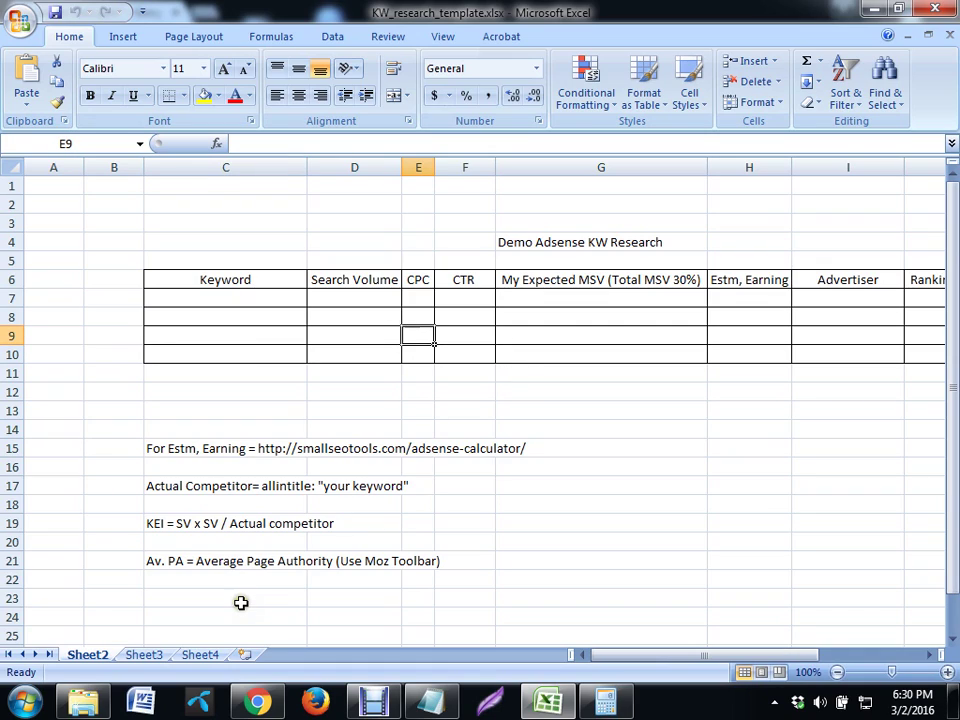
Compare the service table on Sheet3 with the affiliate table on Sheet4, and return to Sheet2
click(155, 655)
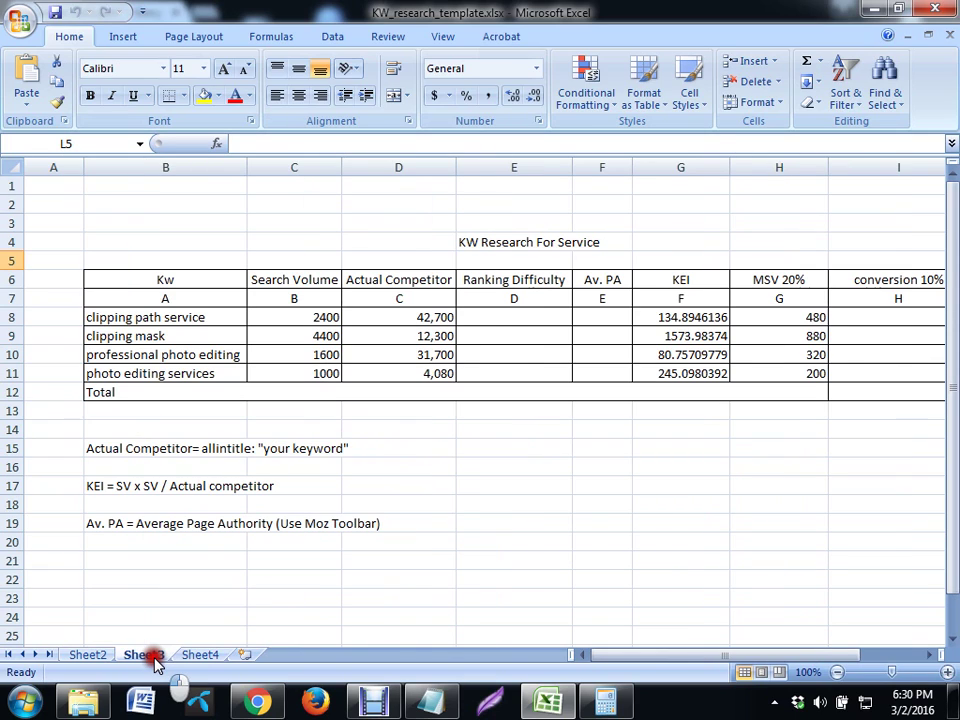
click(200, 655)
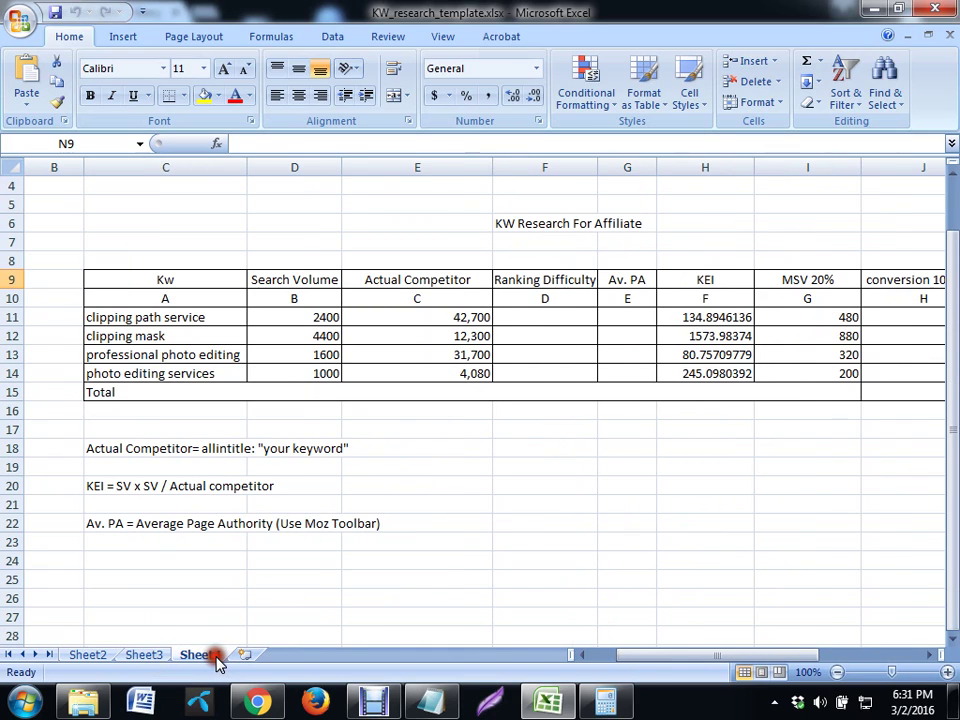
click(158, 654)
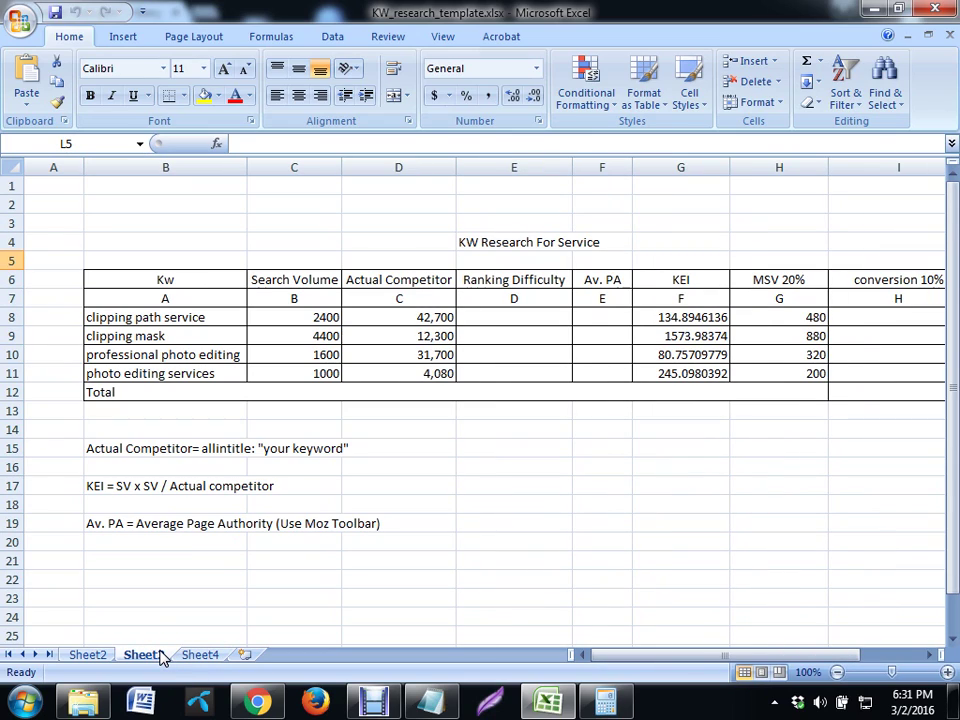
click(190, 657)
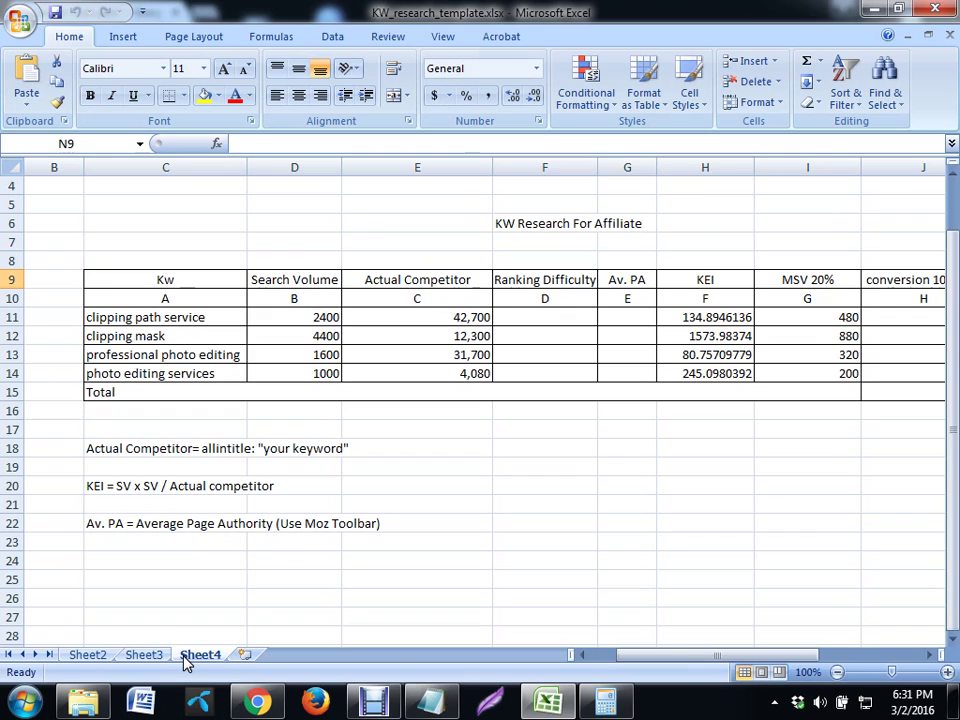
click(158, 656)
click(95, 657)
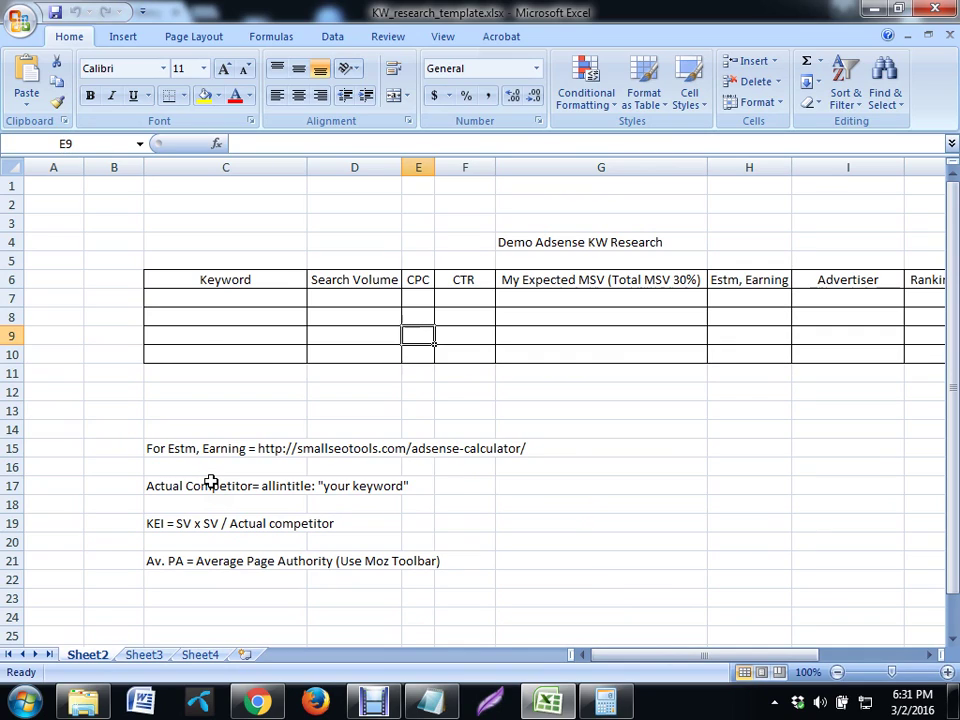
Review each column of the Adsense table on Sheet2 in order, from the Keyword header and along row 7 to KEI
click(216, 284)
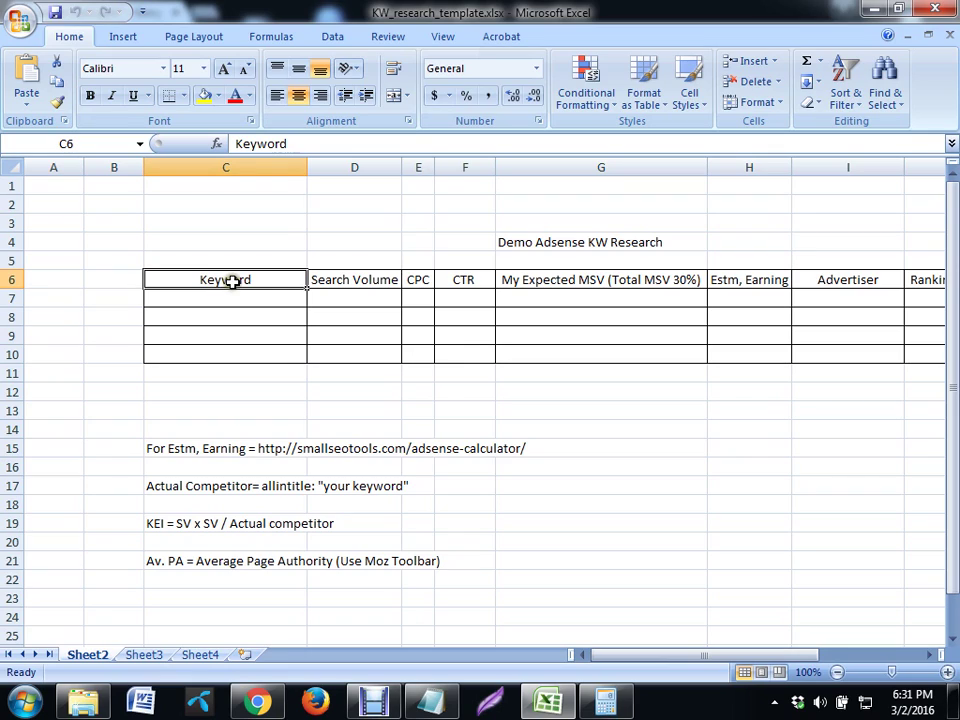
click(367, 296)
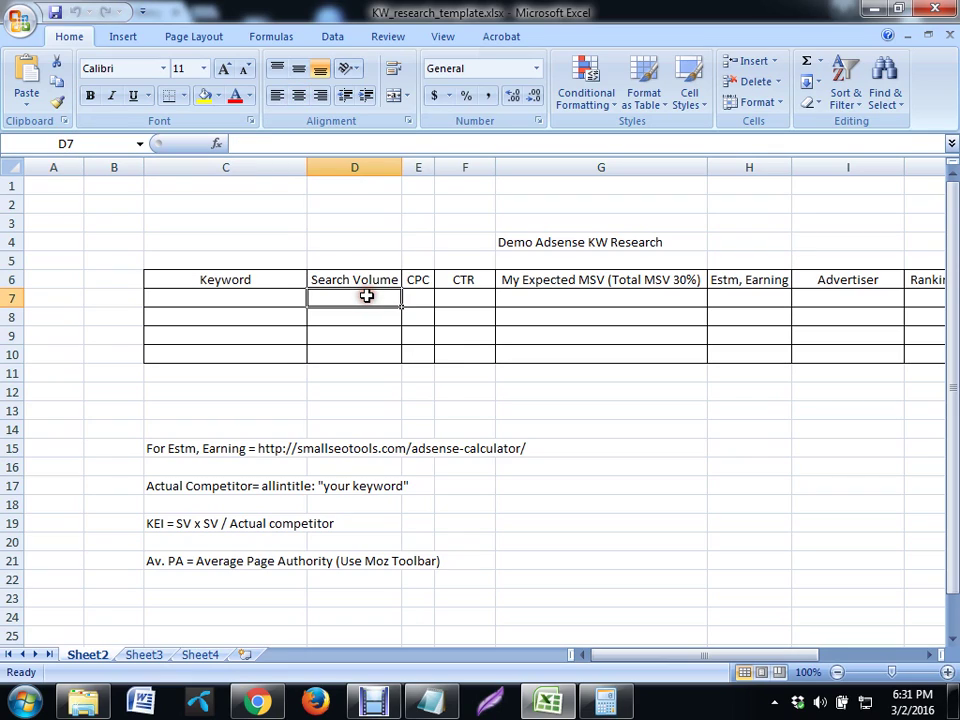
key(Tab)
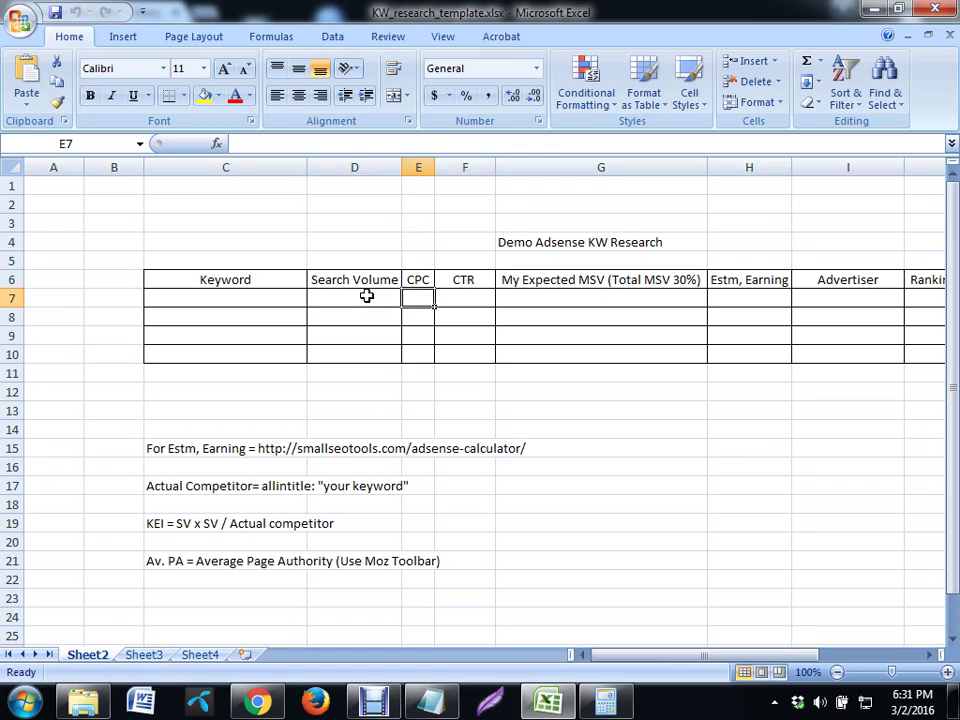
key(Tab)
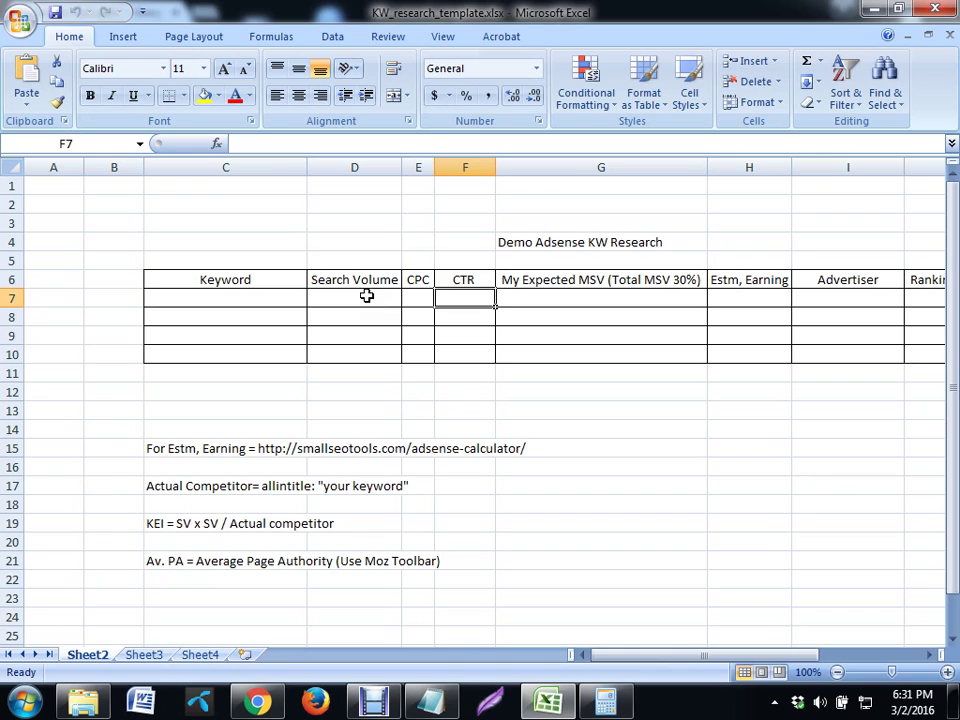
key(Right)
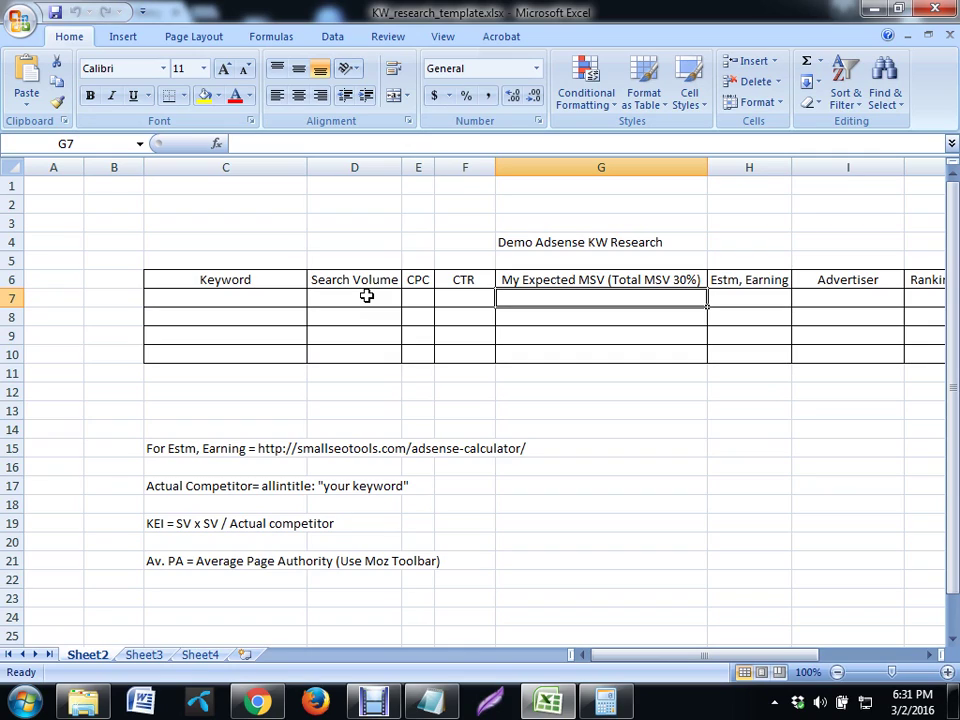
key(Right)
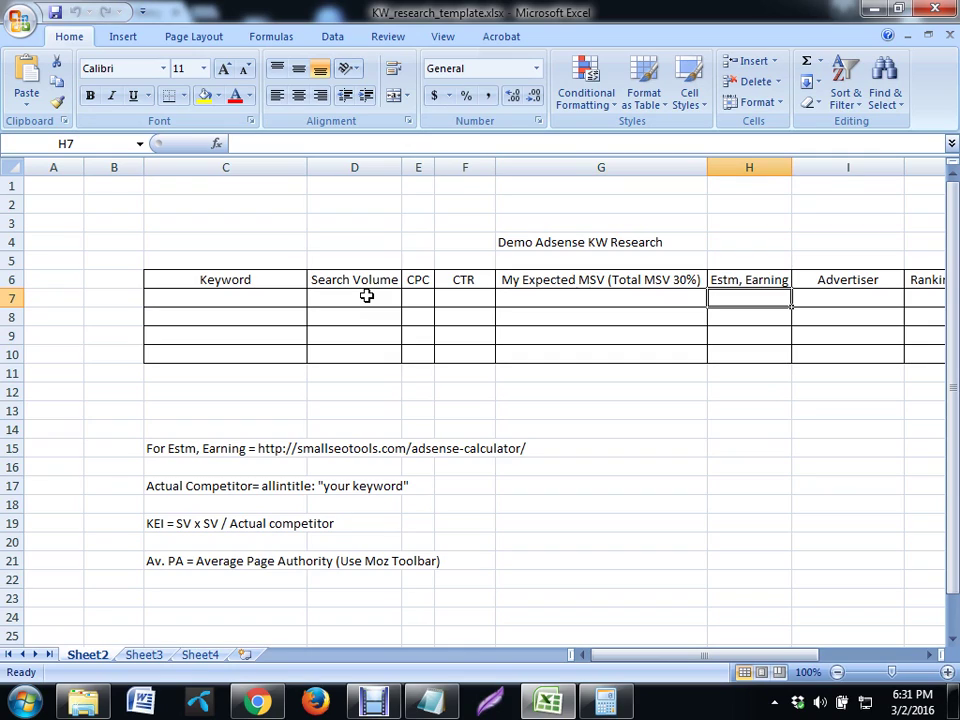
key(Right)
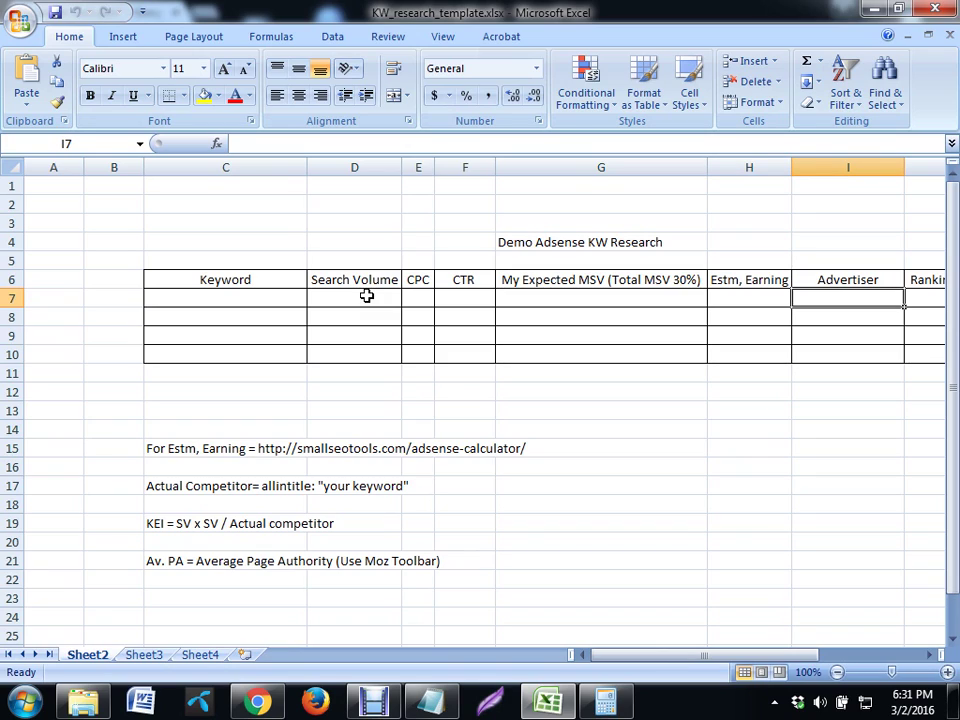
key(Right)
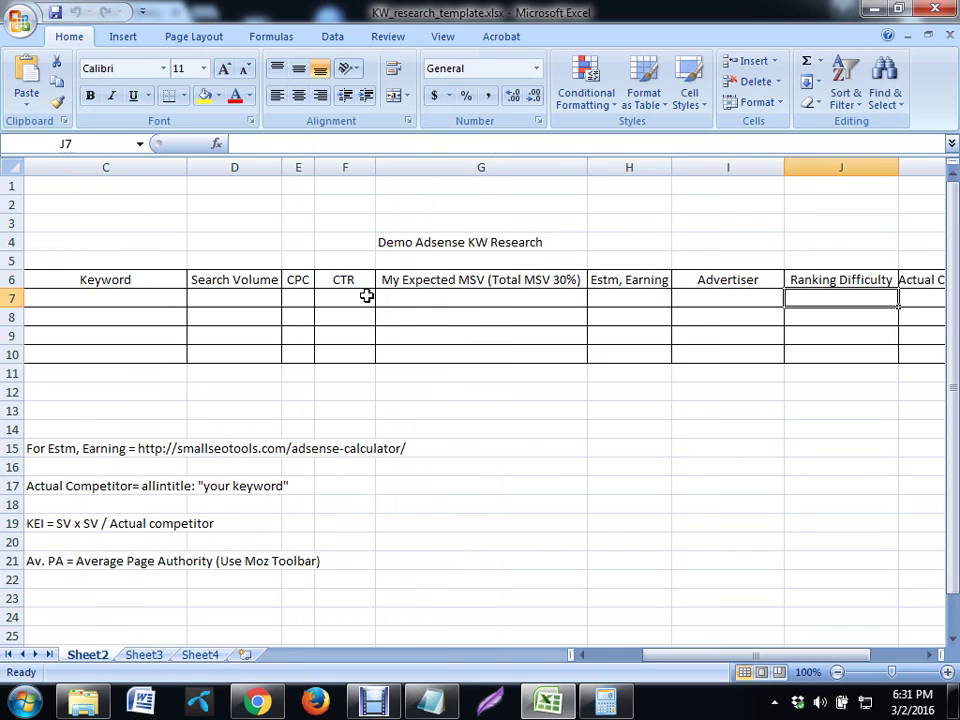
key(Right)
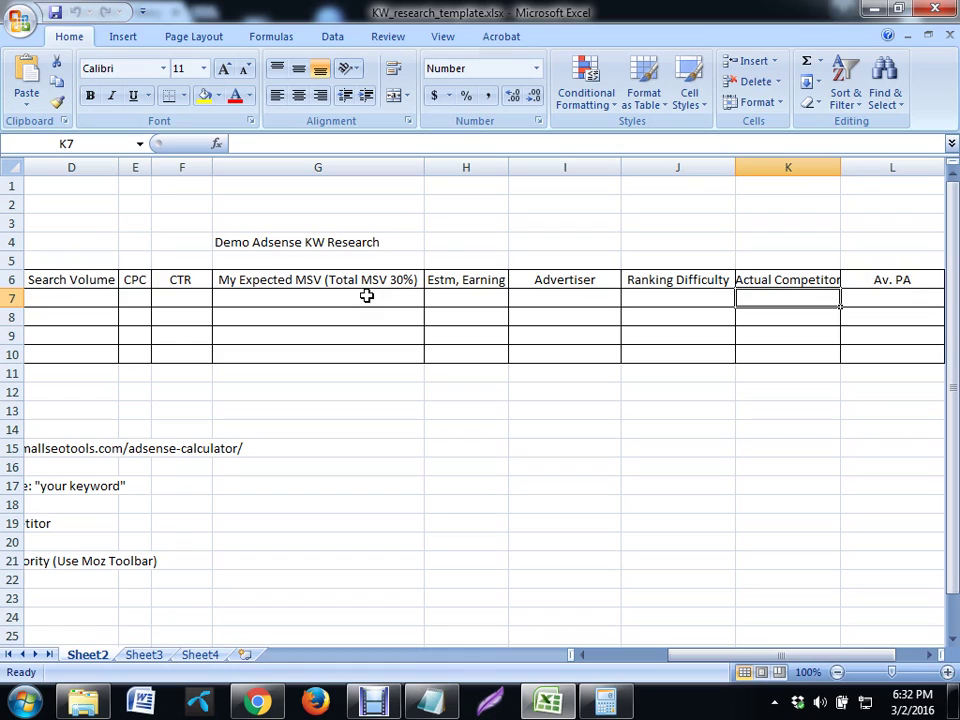
key(Right)
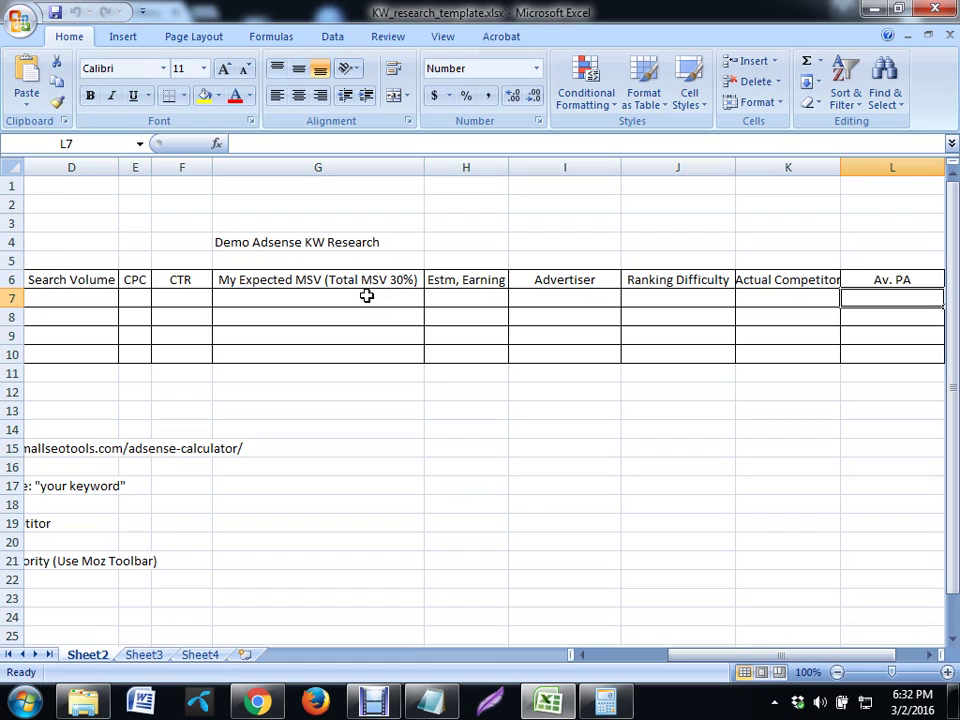
key(Right)
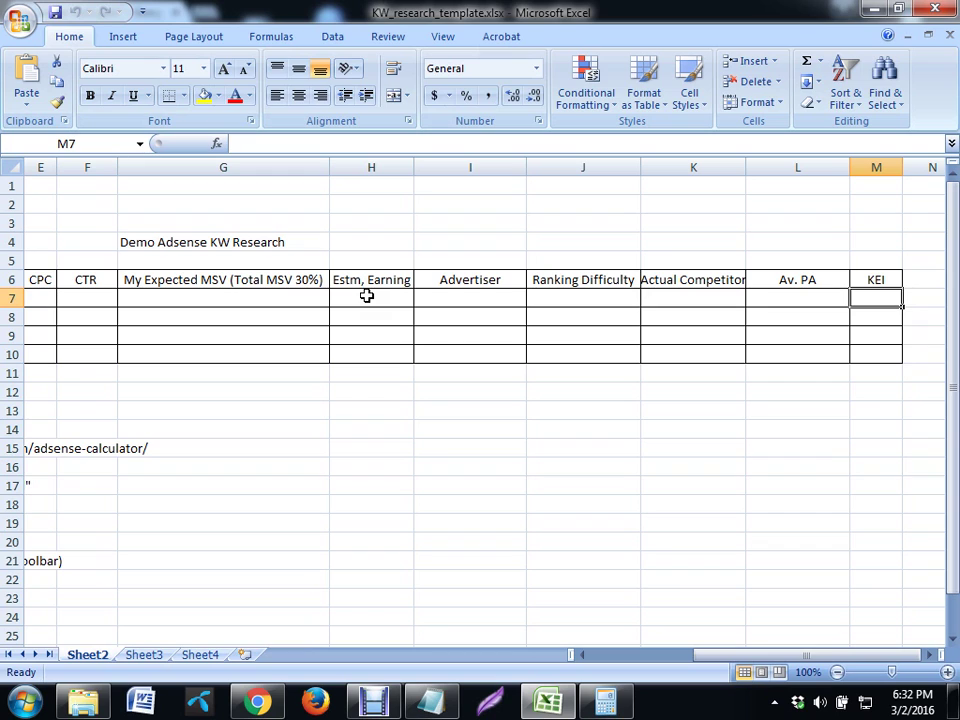
Close the keyword research workbook and clear the Google results window off the desktop
click(937, 9)
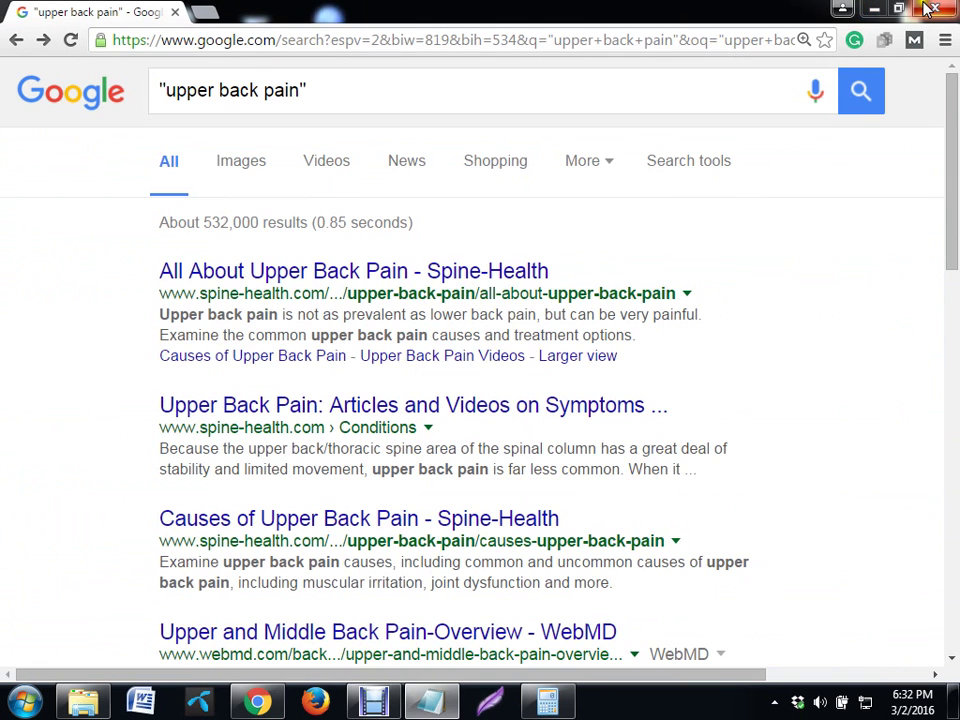
click(873, 9)
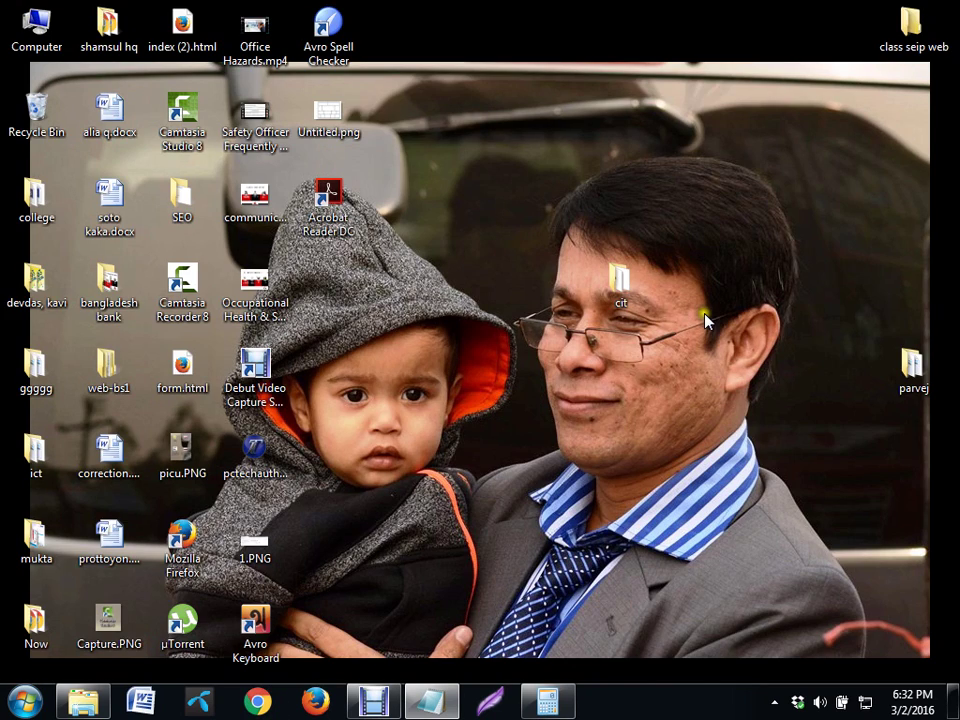
click(390, 706)
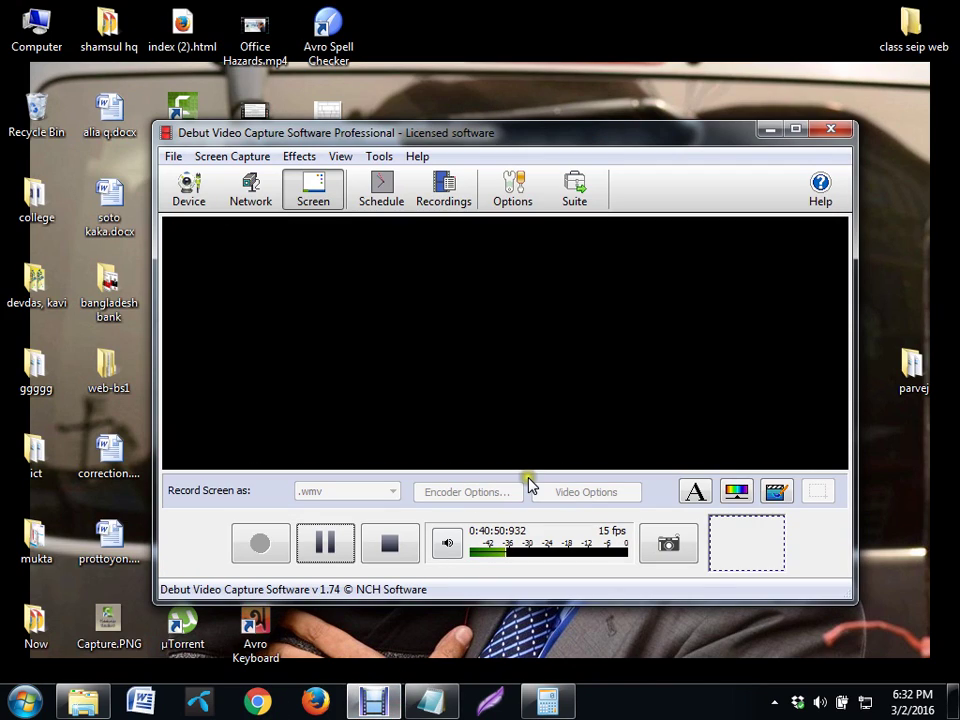